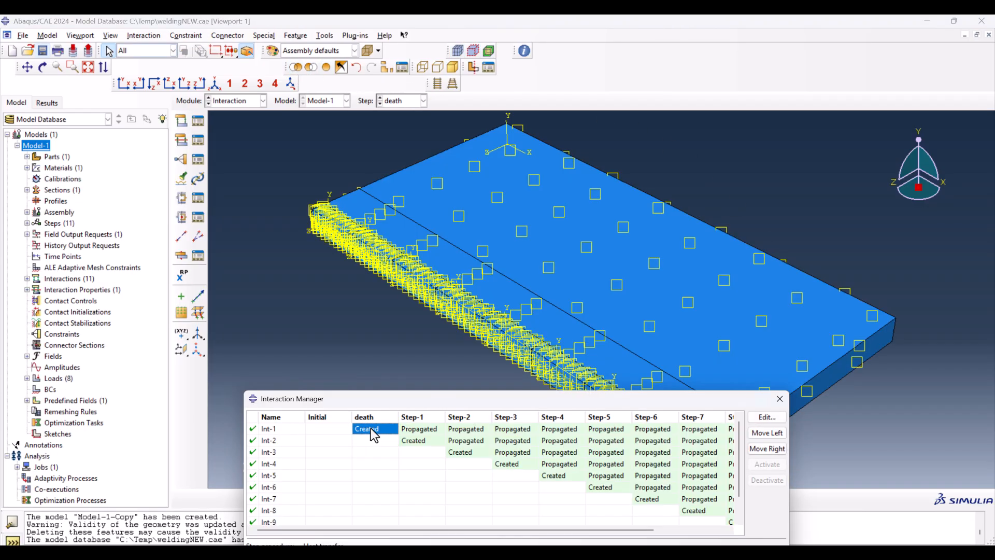
Step: Inspect the model-change interactions Int-1 in the death step and Int-3 in Step-2
{"action": "double_click", "coordinate": [373, 428]}
{"action": "left_click", "coordinate": [140, 260]}
{"action": "left_click", "coordinate": [461, 452]}
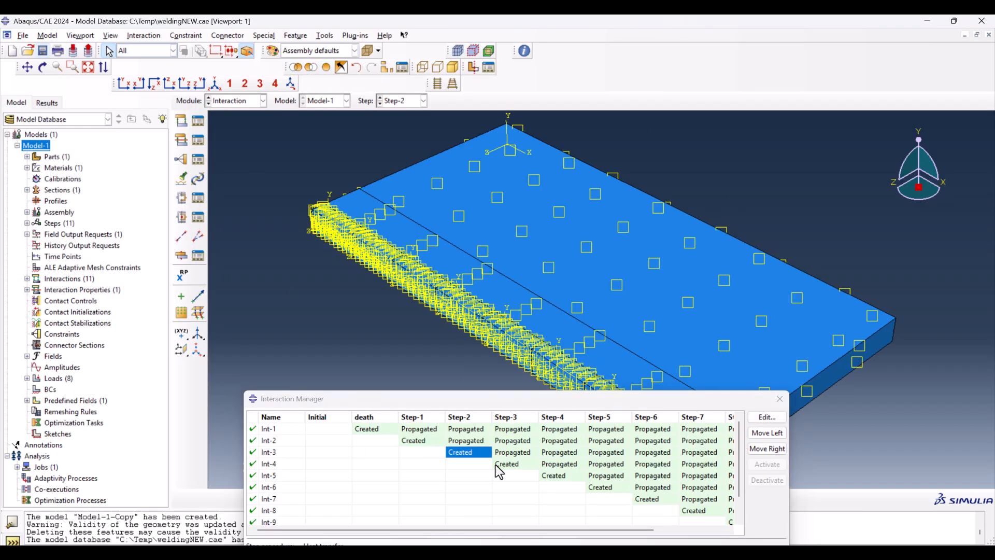
{"action": "double_click", "coordinate": [460, 453]}
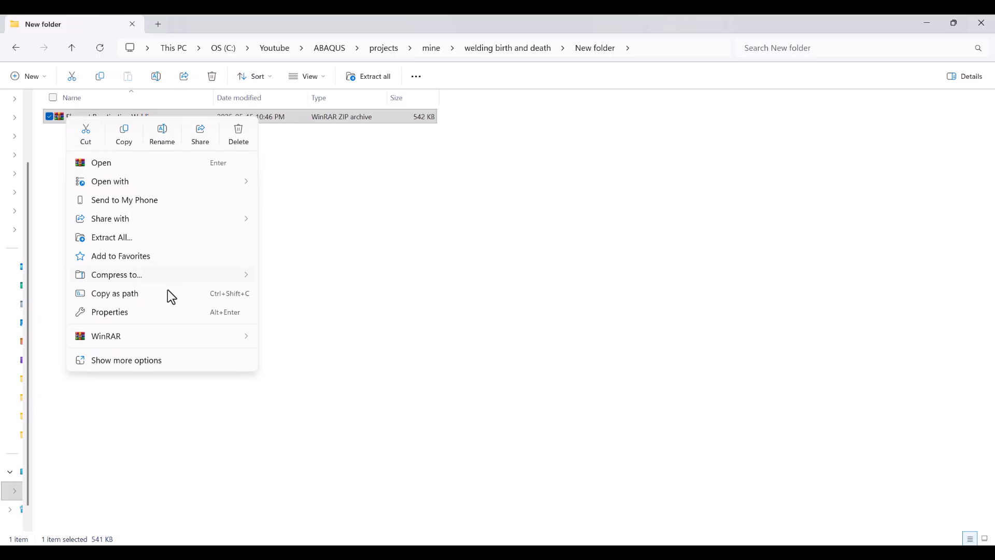
Step: In File Explorer, extract the Element Reactivation Welding archive into its current folder and open the extracted README file
{"action": "mouse_move", "coordinate": [184, 334]}
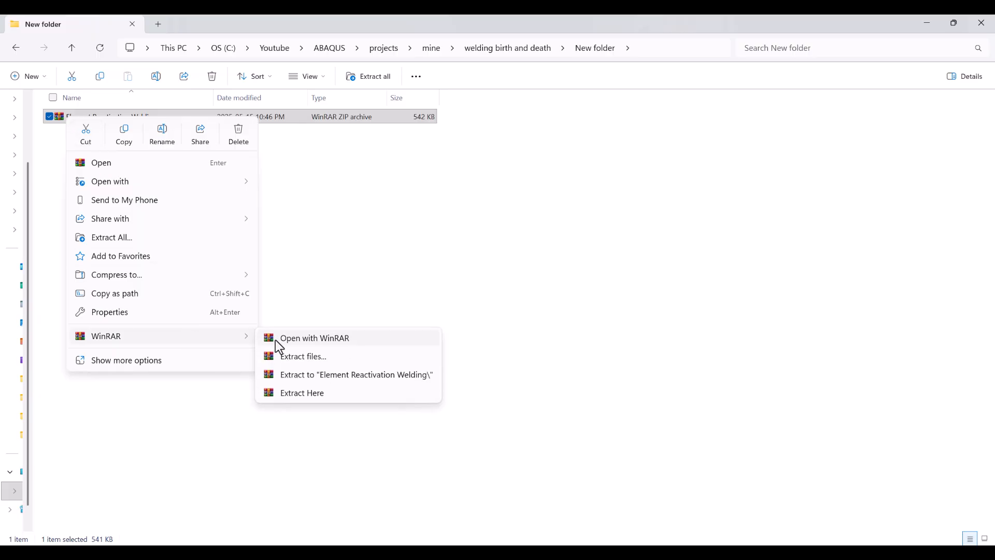
{"action": "left_click", "coordinate": [312, 393]}
{"action": "double_click", "coordinate": [82, 166]}
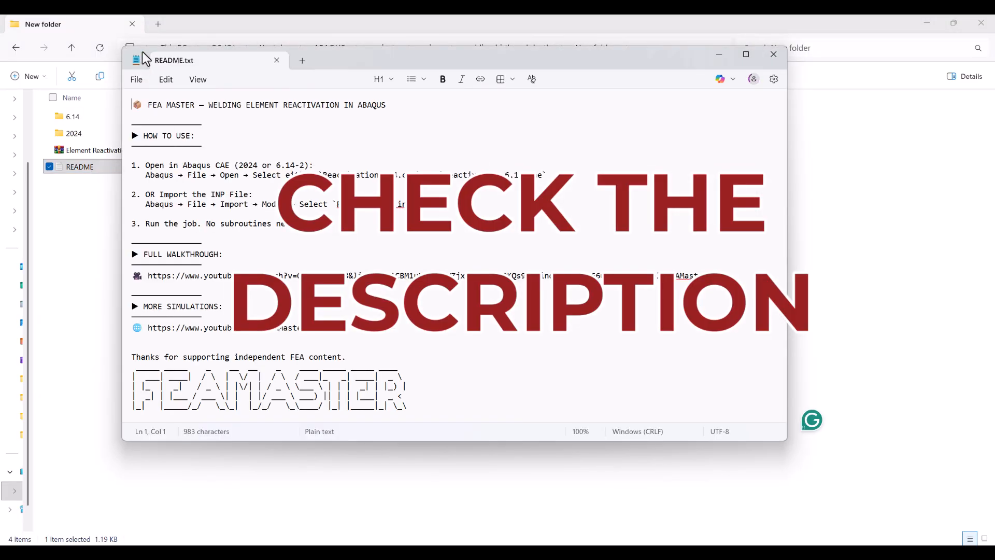
{"action": "left_click_drag", "start_coordinate": [146, 47], "coordinate": [219, 66]}
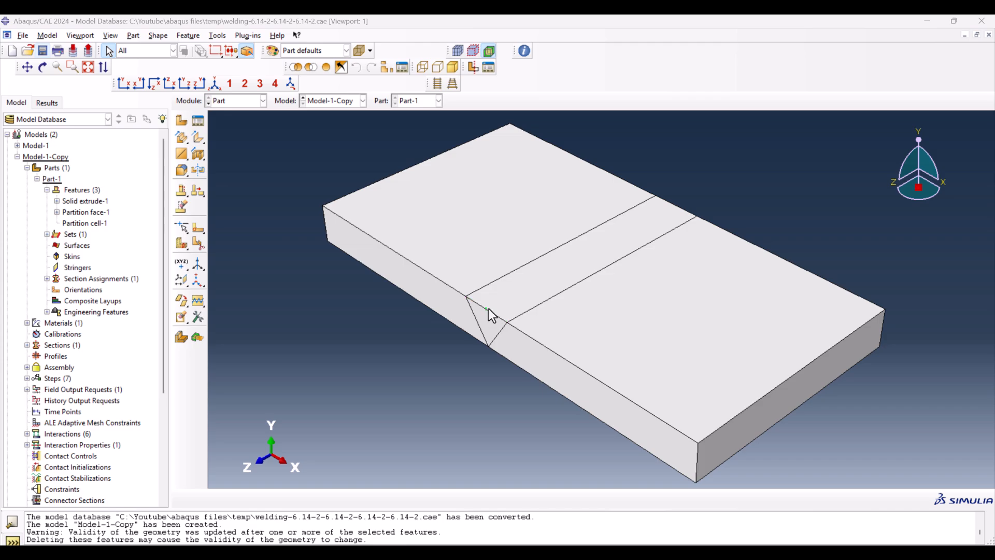
Step: Switch from Model-1-Copy to Model-1 and open the Step Manager for its analysis steps
{"action": "left_click", "coordinate": [513, 288]}
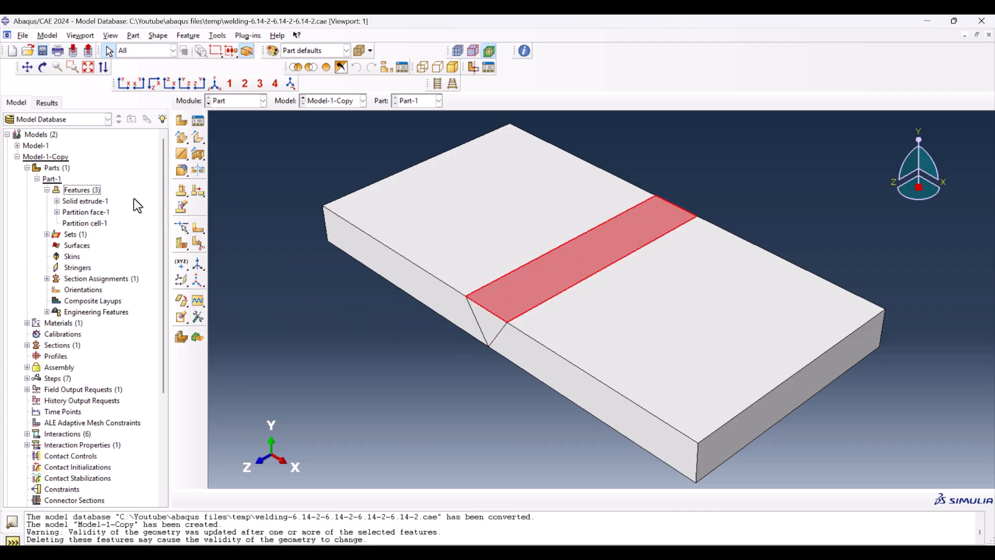
{"action": "left_click", "coordinate": [41, 146]}
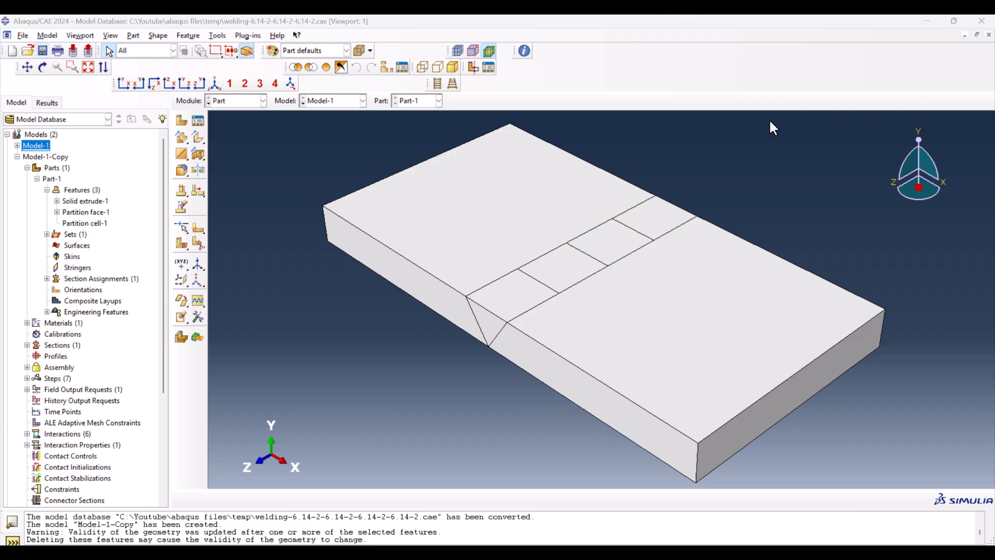
{"action": "left_click", "coordinate": [241, 100]}
{"action": "left_click", "coordinate": [232, 149]}
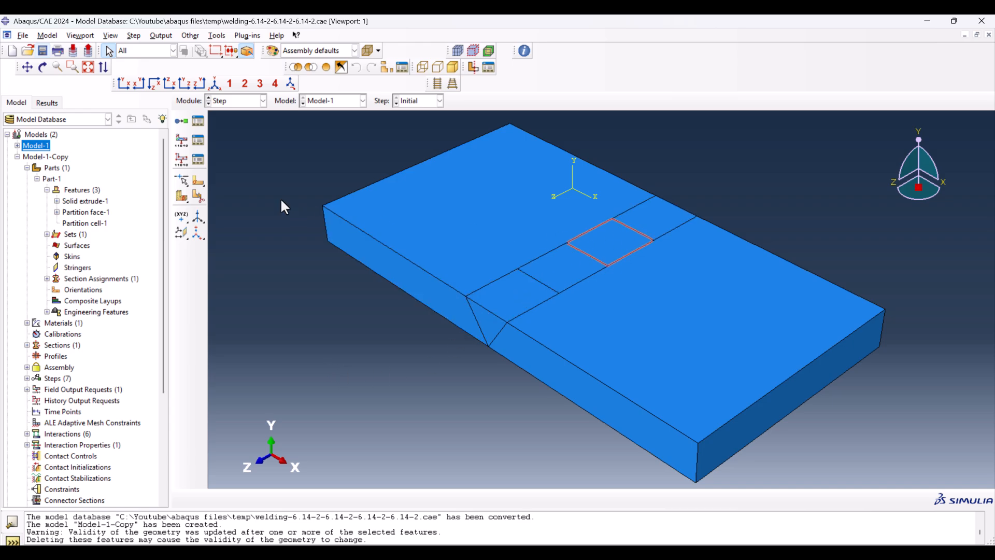
{"action": "left_click", "coordinate": [202, 119]}
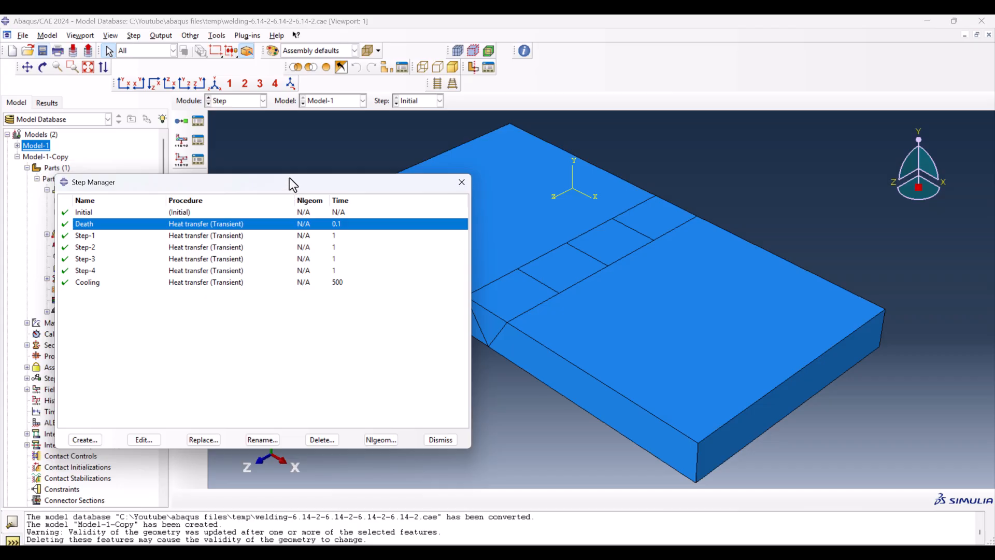
{"action": "left_click_drag", "start_coordinate": [292, 184], "coordinate": [250, 148]}
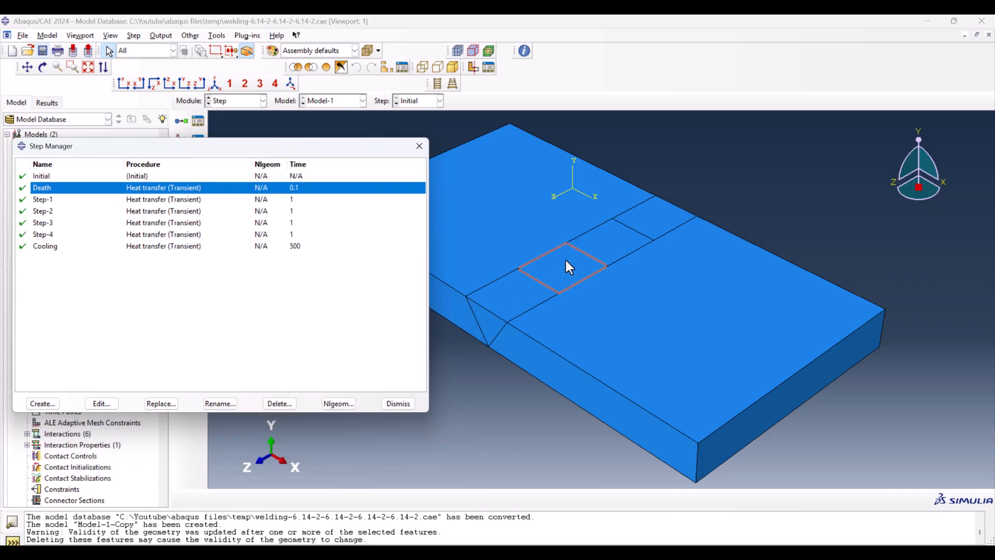
Step: Review the Death, Step-1 and Cooling heat transfer steps and close the Step Manager
{"action": "left_click", "coordinate": [284, 200]}
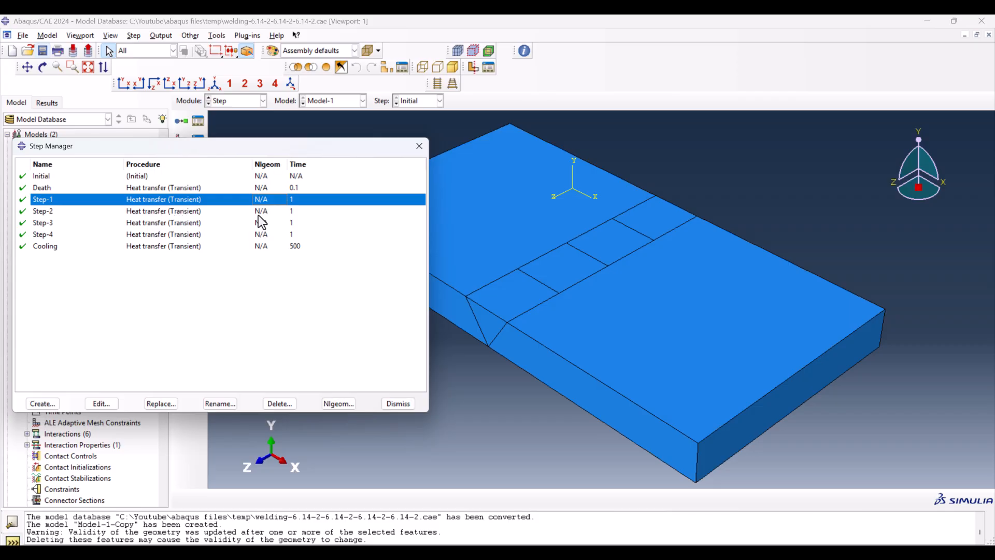
{"action": "left_click", "coordinate": [140, 188]}
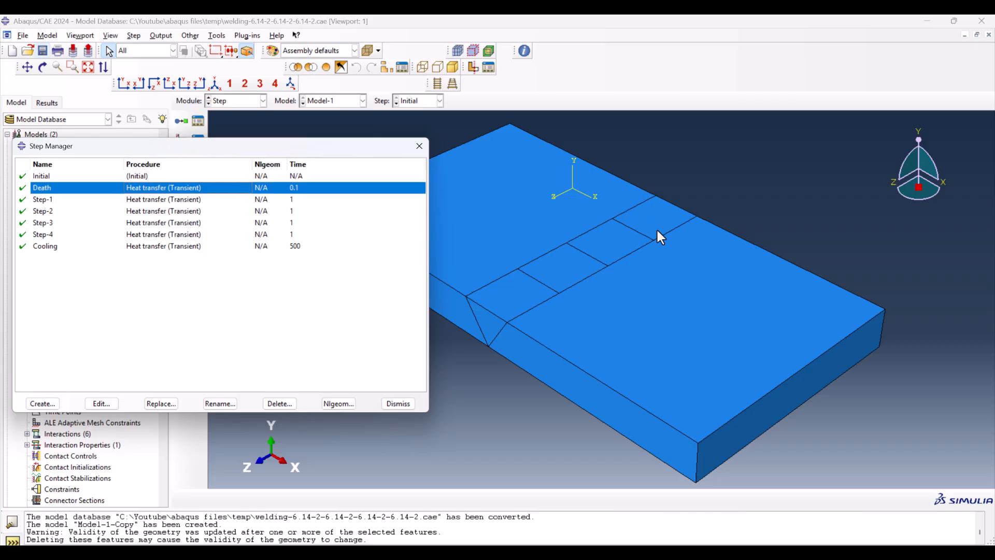
{"action": "left_click", "coordinate": [76, 200]}
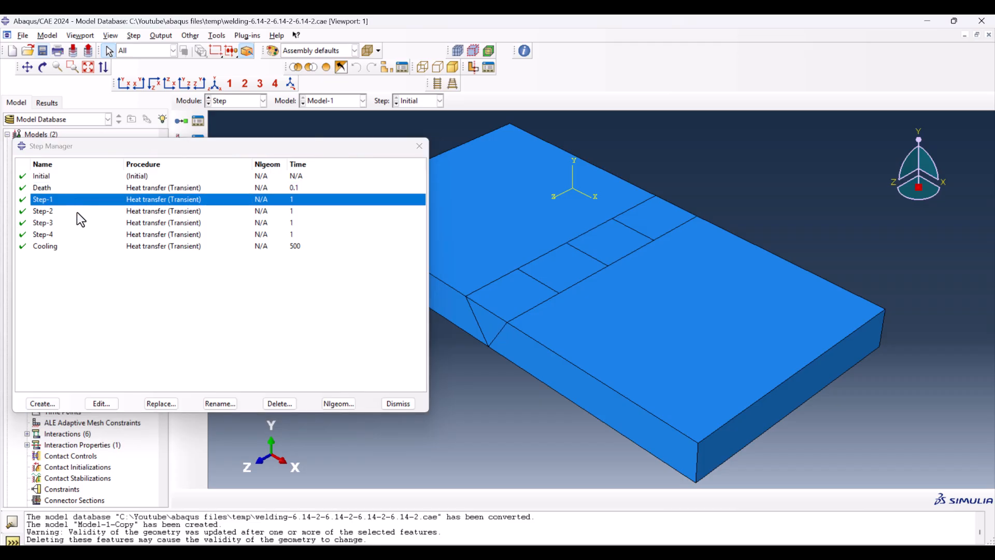
{"action": "left_click", "coordinate": [57, 248]}
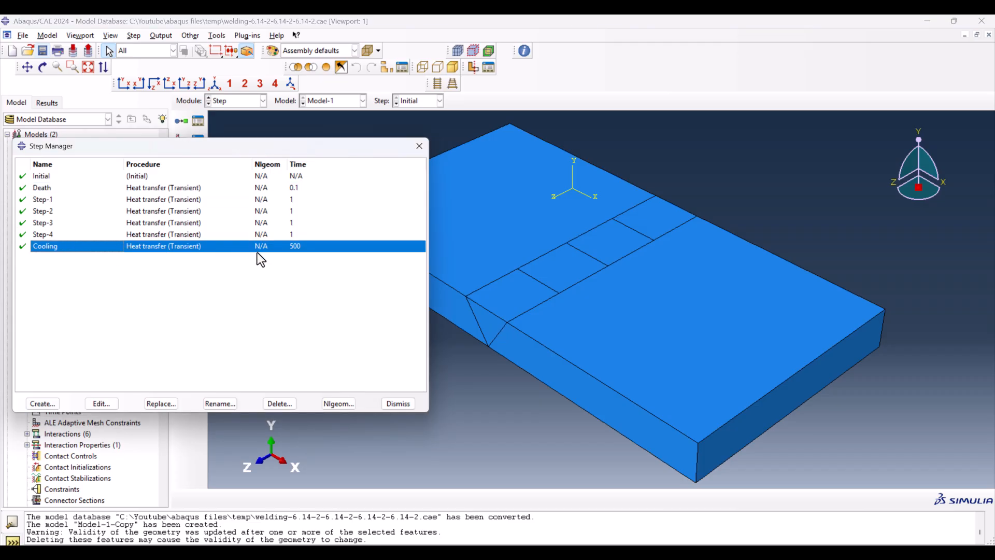
{"action": "left_click", "coordinate": [408, 402]}
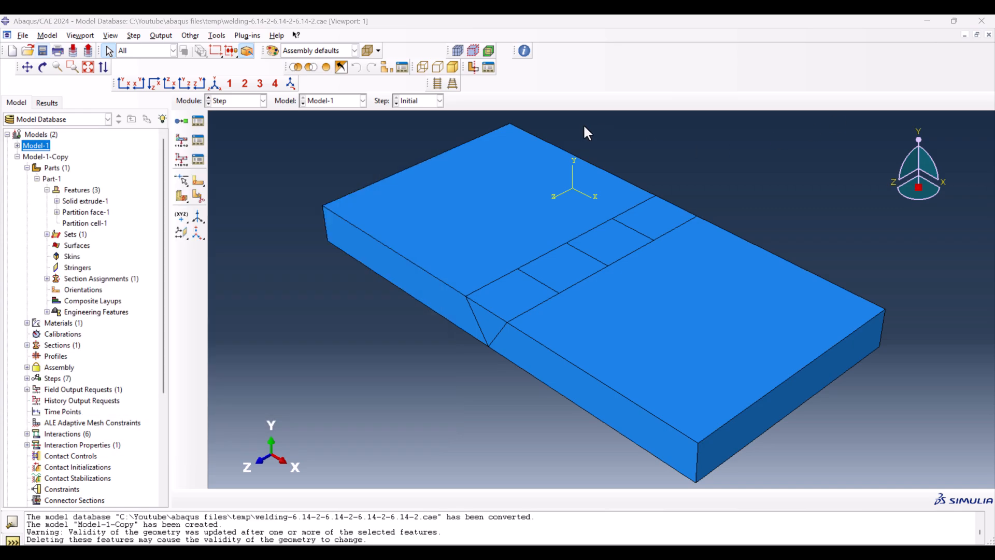
Step: Show the assembly mesh of Model-1 in the Mesh module and open the Set Manager
{"action": "left_click", "coordinate": [241, 100]}
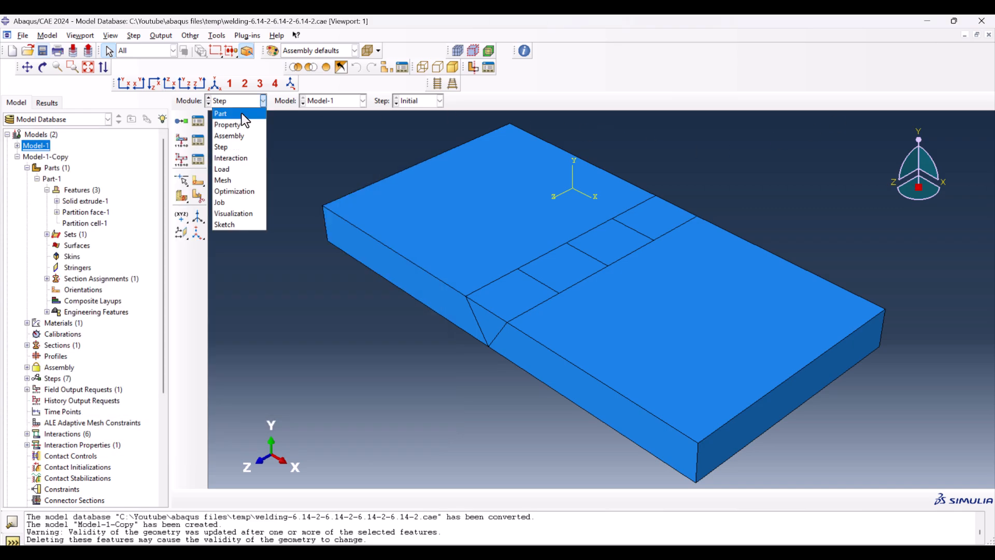
{"action": "left_click", "coordinate": [245, 179]}
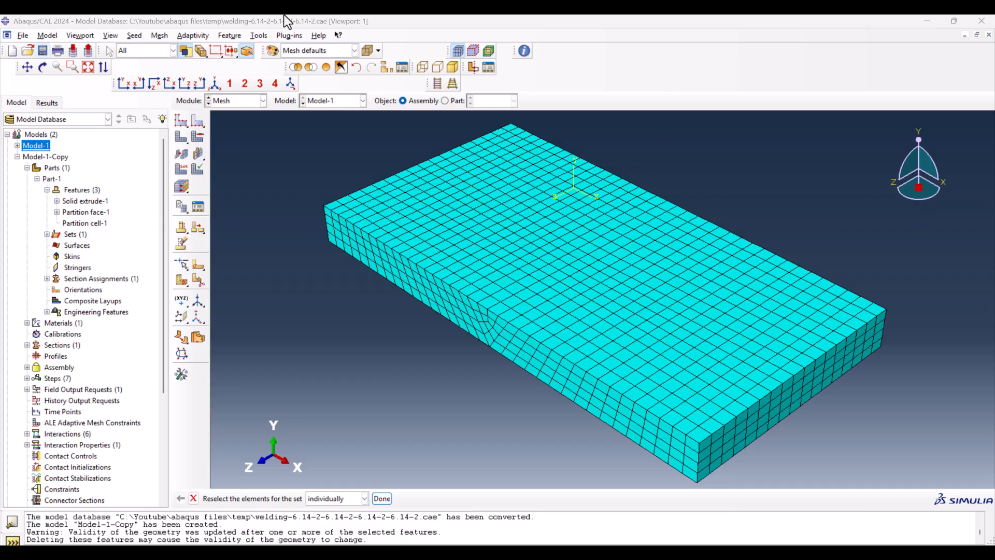
{"action": "left_click", "coordinate": [258, 37]}
{"action": "mouse_move", "coordinate": [289, 61]}
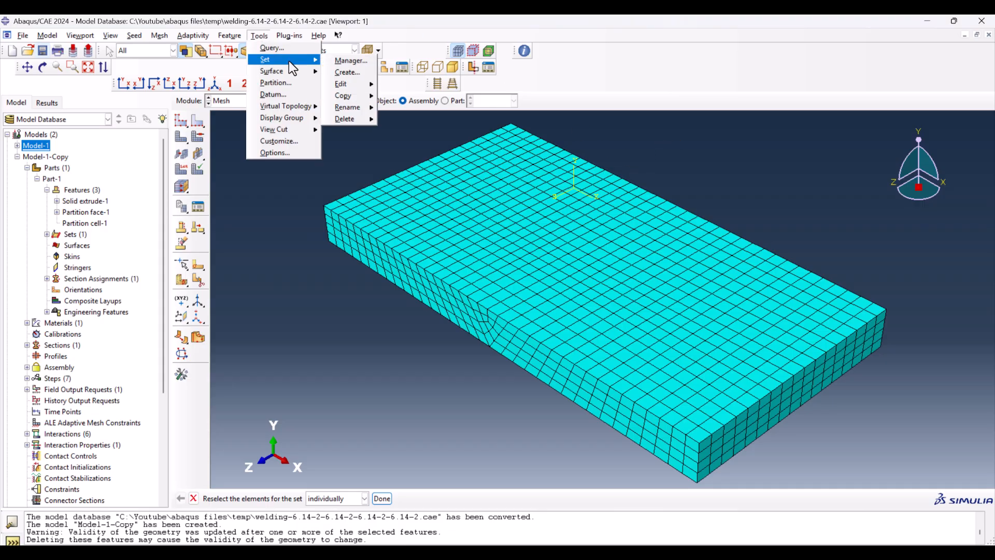
{"action": "left_click", "coordinate": [339, 60]}
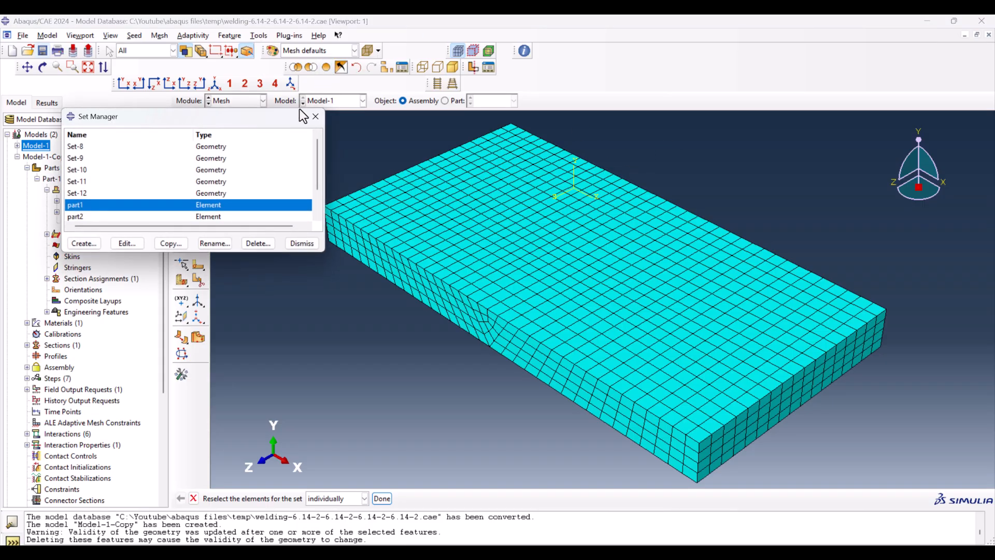
Step: Highlight the element sets part1, part2, part3 and part4 on the mesh and close the Set Manager
{"action": "left_click", "coordinate": [135, 205]}
{"action": "left_click", "coordinate": [121, 216]}
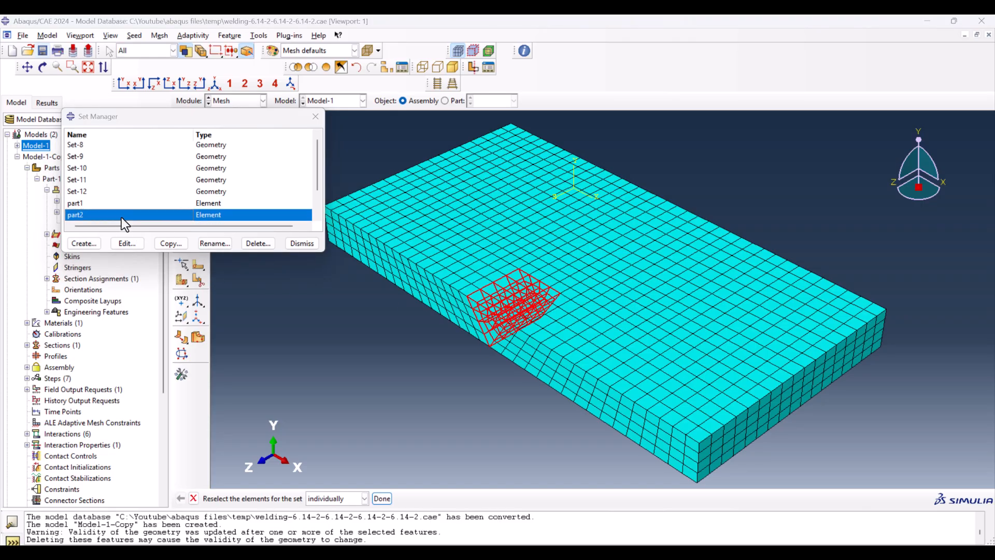
{"action": "scroll", "coordinate": [125, 216], "scroll_direction": "down", "scroll_amount": 1}
{"action": "left_click", "coordinate": [109, 192]}
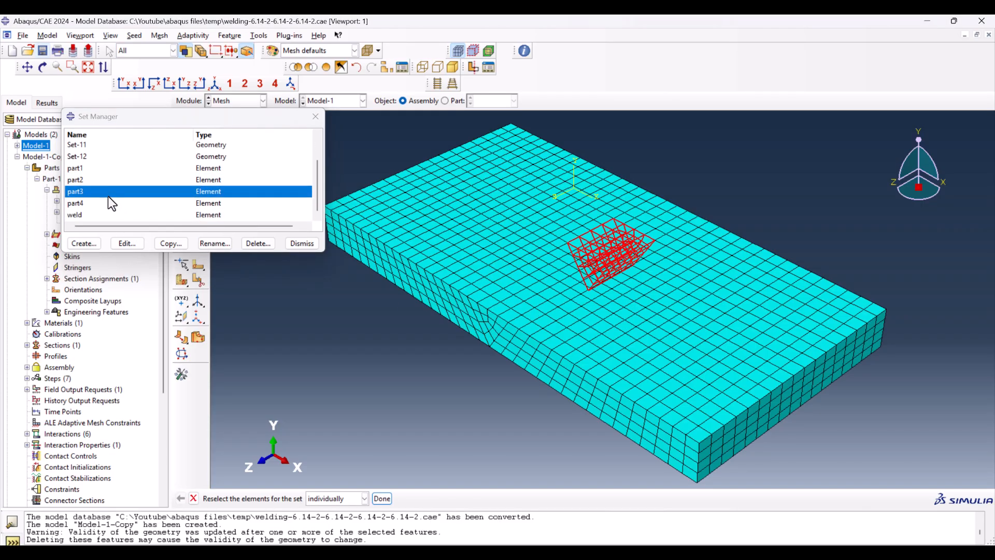
{"action": "left_click", "coordinate": [105, 203]}
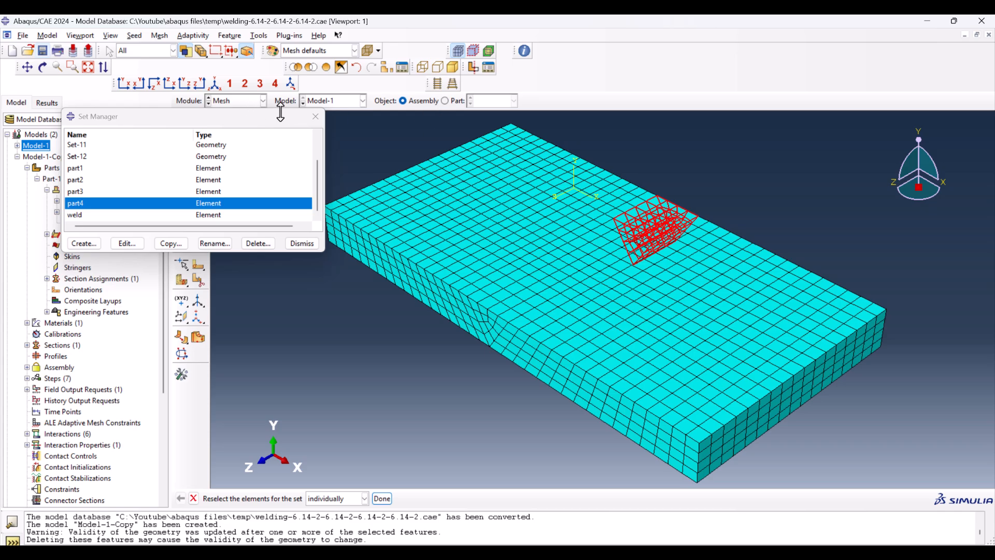
{"action": "left_click", "coordinate": [315, 117]}
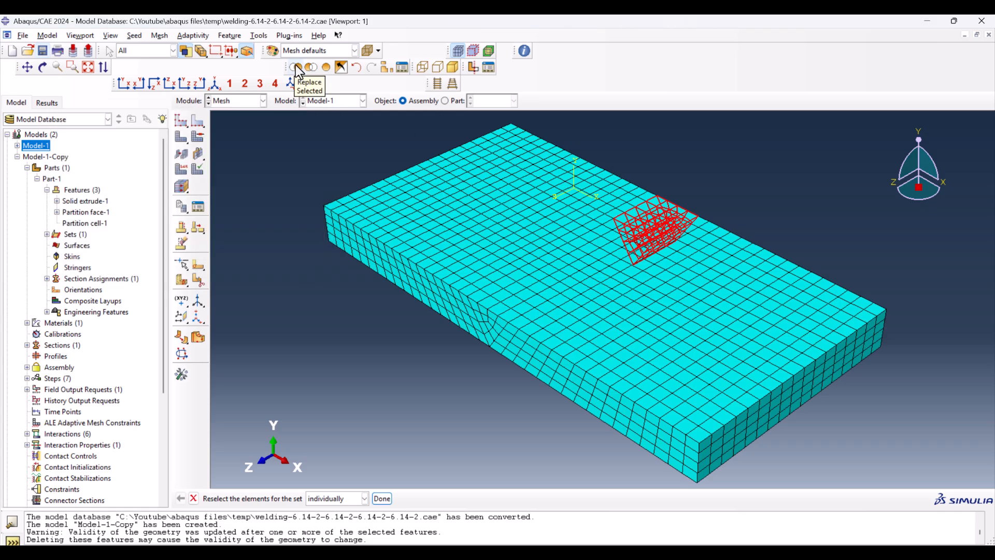
Step: Isolate the part4 weld elements to examine selecting them by window, and restore the full mesh display
{"action": "left_click", "coordinate": [297, 67]}
{"action": "left_click_drag", "start_coordinate": [610, 193], "coordinate": [722, 309]}
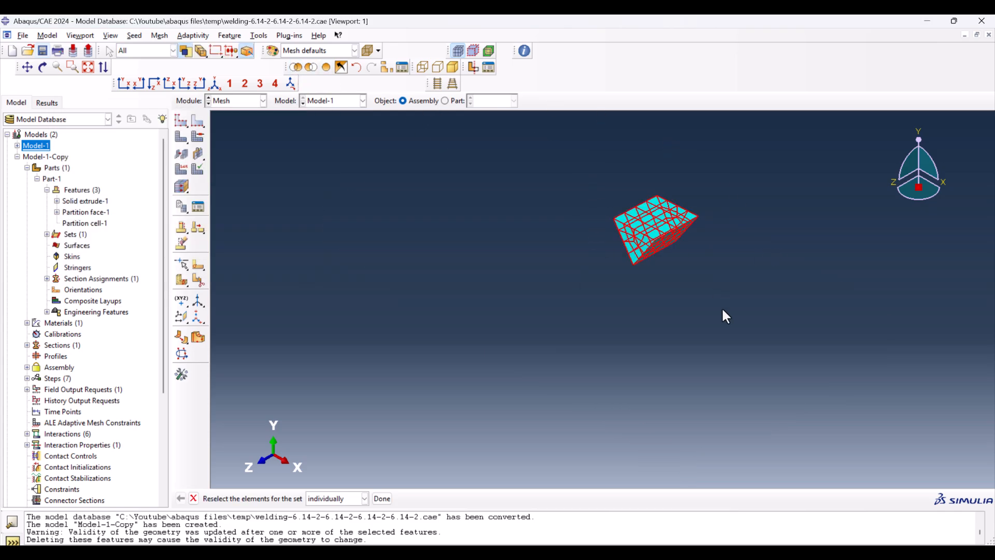
{"action": "left_click", "coordinate": [696, 289]}
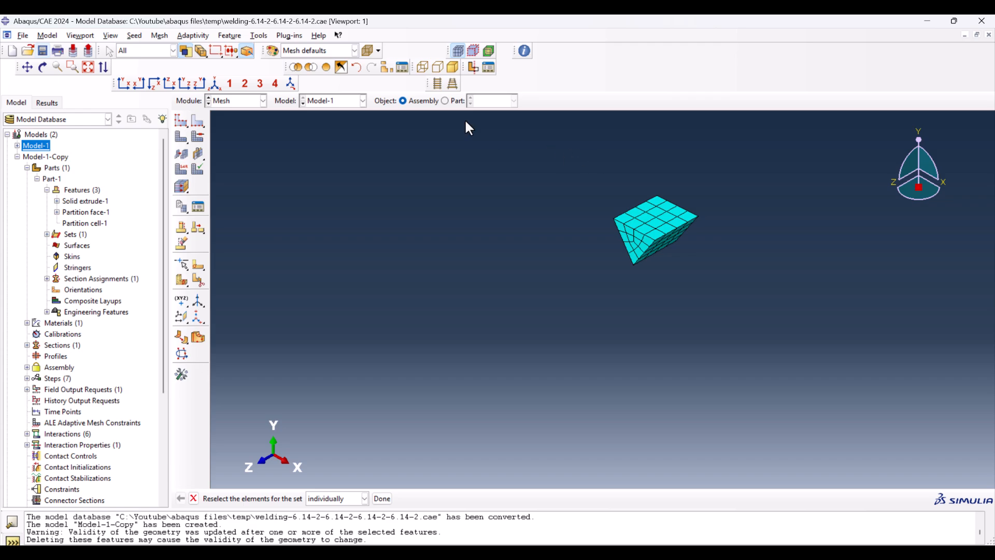
{"action": "left_click", "coordinate": [357, 67]}
{"action": "left_click_drag", "start_coordinate": [769, 342], "coordinate": [557, 120]}
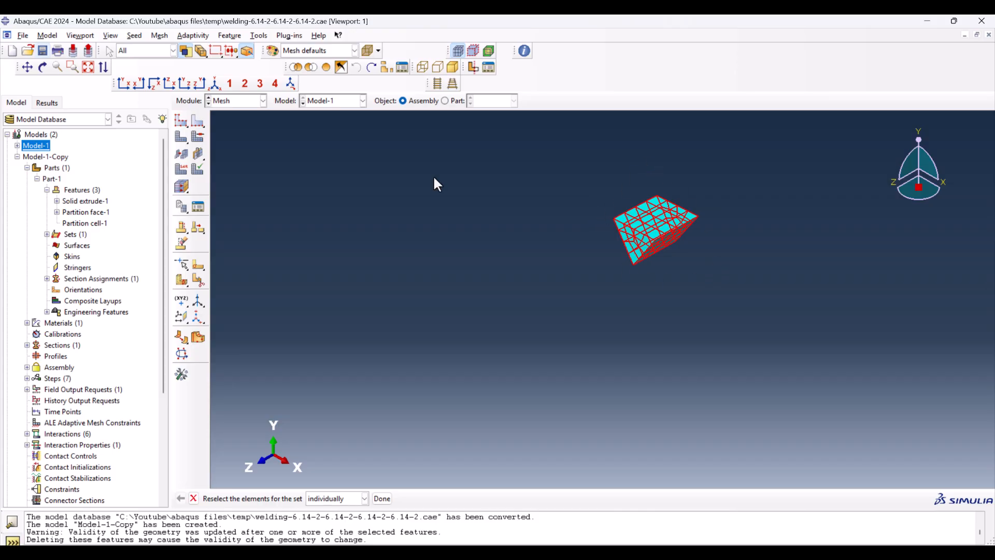
{"action": "left_click", "coordinate": [735, 185]}
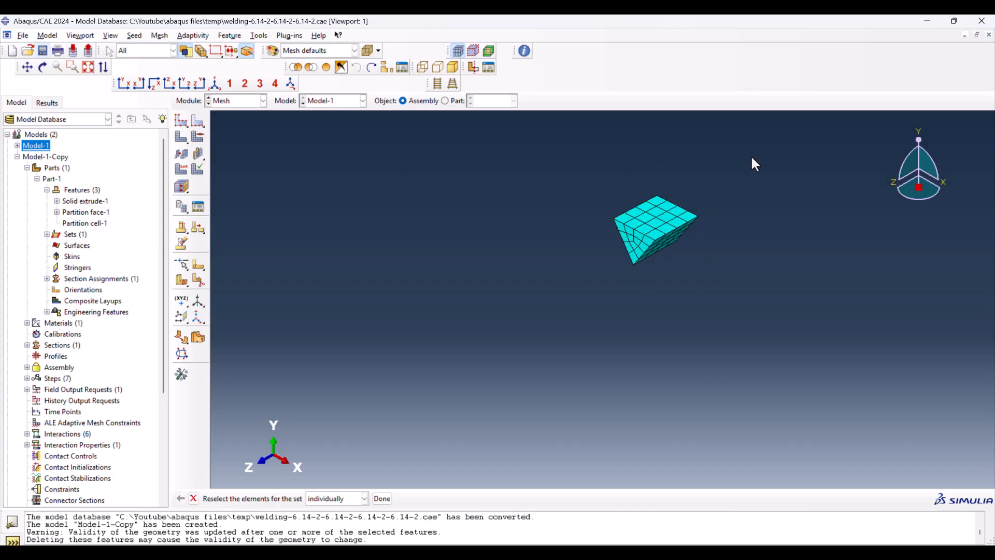
{"action": "left_click_drag", "start_coordinate": [757, 155], "coordinate": [590, 292]}
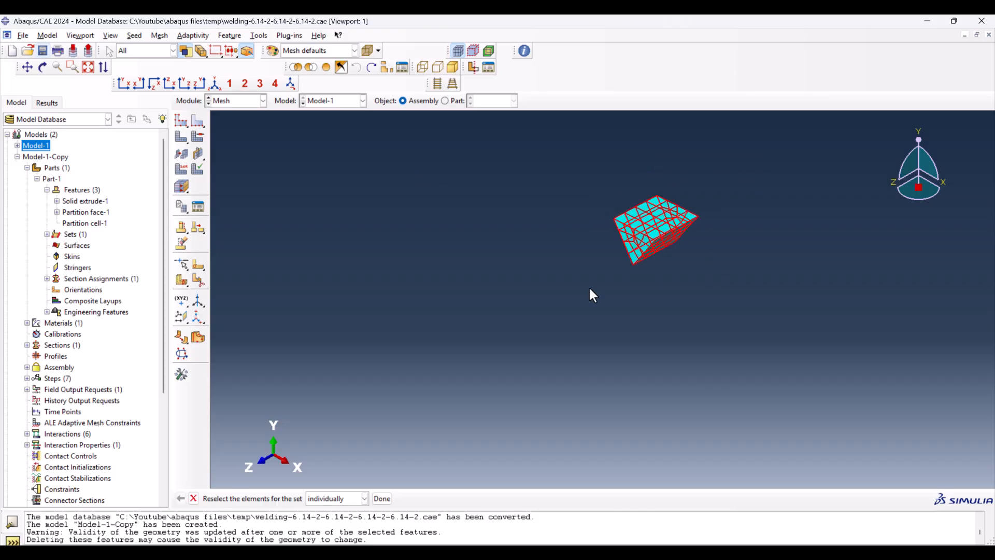
{"action": "left_click", "coordinate": [541, 275]}
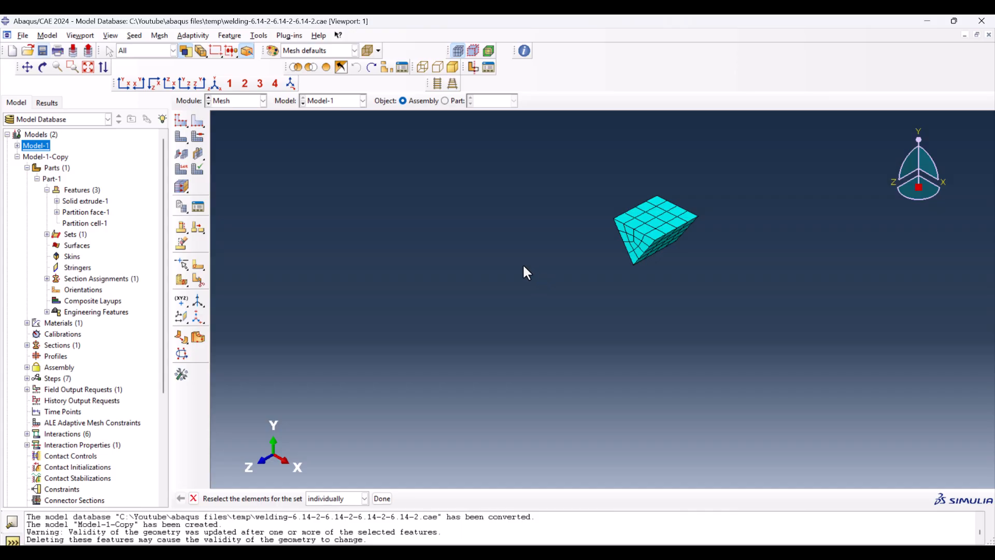
{"action": "left_click", "coordinate": [327, 66]}
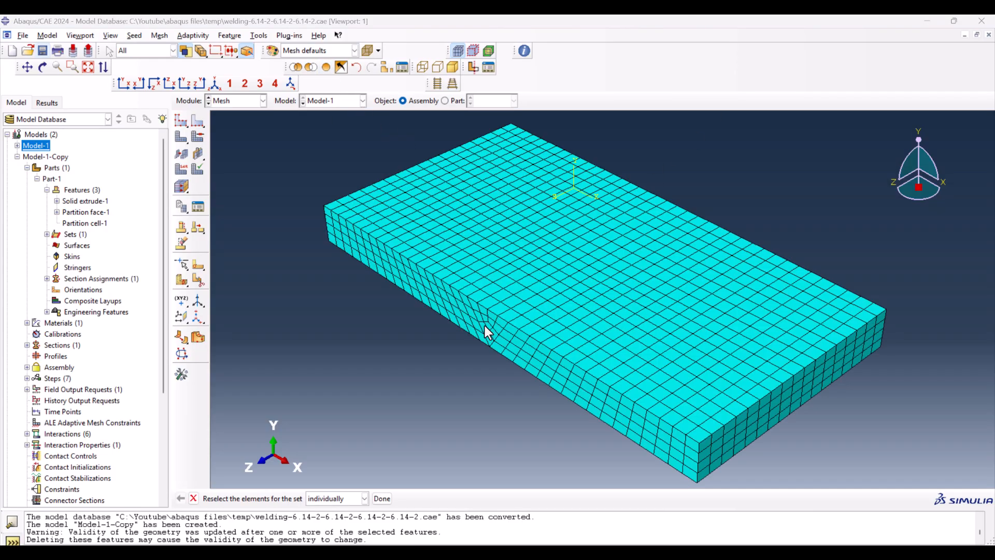
Step: Open the Interaction Manager for Model-1 in the Interaction module and move it clear of the weld
{"action": "left_click", "coordinate": [250, 101]}
{"action": "left_click", "coordinate": [247, 154]}
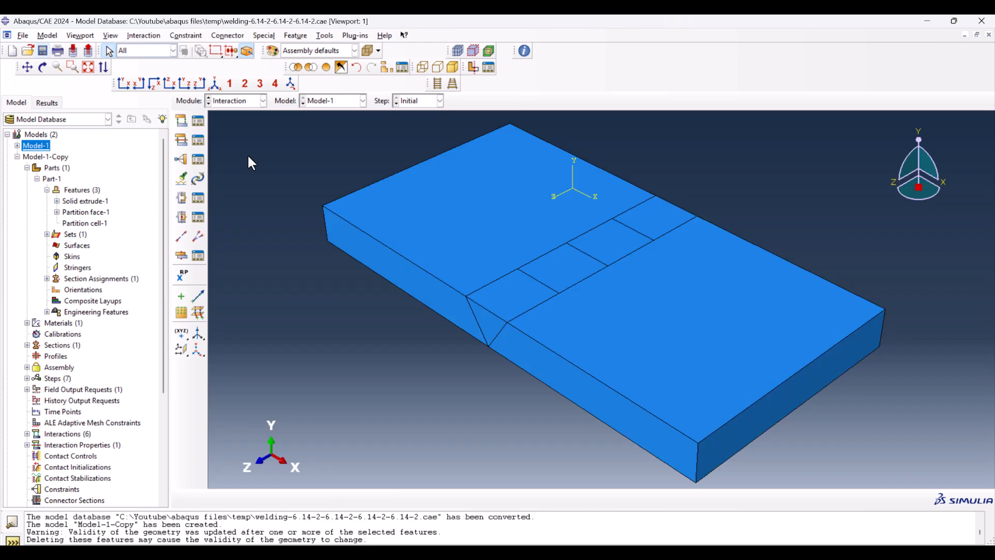
{"action": "left_click", "coordinate": [197, 121]}
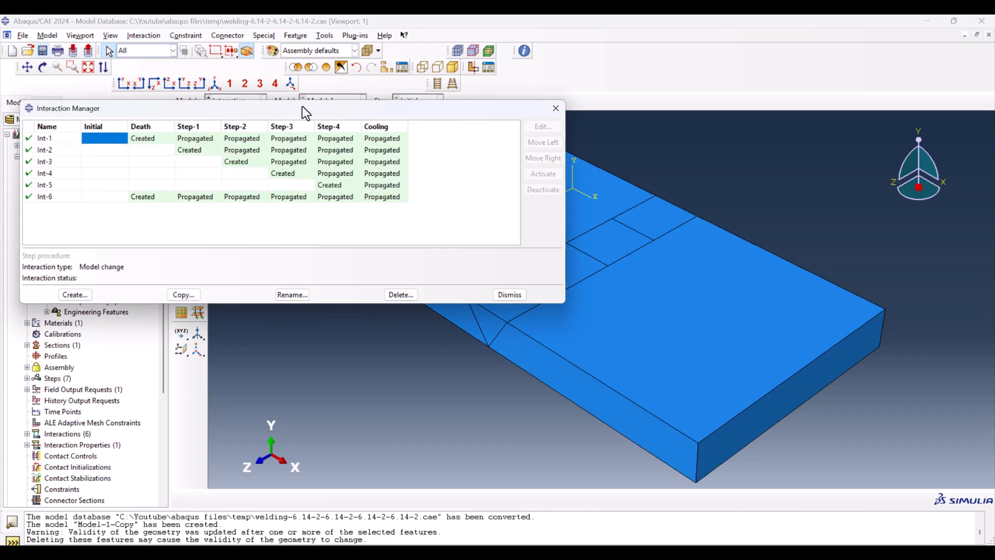
{"action": "left_click_drag", "start_coordinate": [310, 111], "coordinate": [529, 403]}
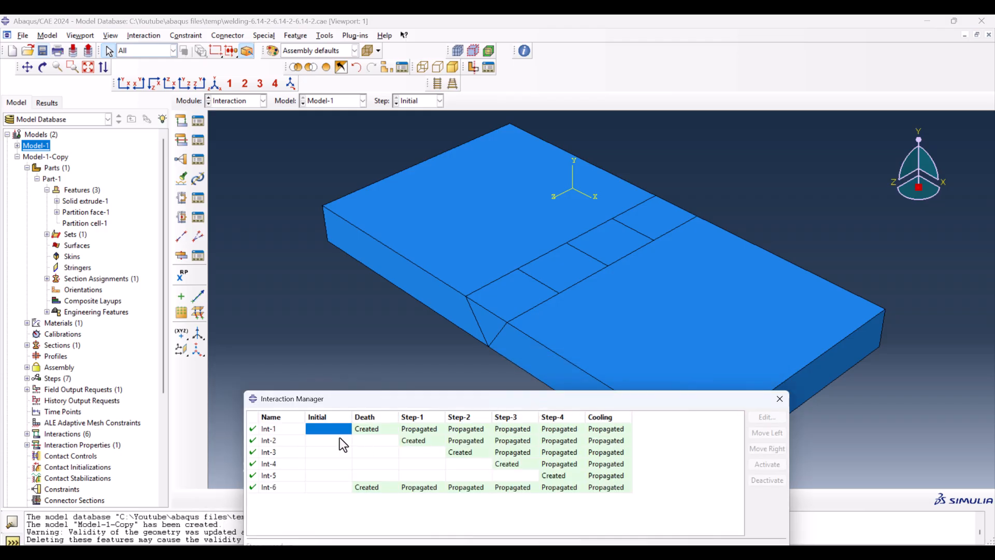
Step: Review the model-change interactions Int-1 to Int-5 from the Death step through Step-4, and close the Interaction Manager
{"action": "double_click", "coordinate": [375, 431]}
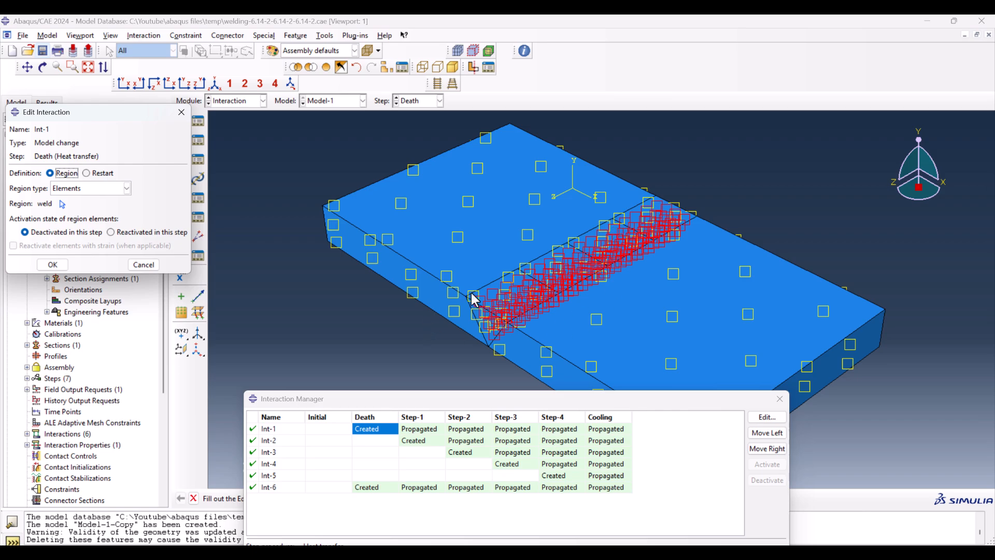
{"action": "double_click", "coordinate": [411, 442]}
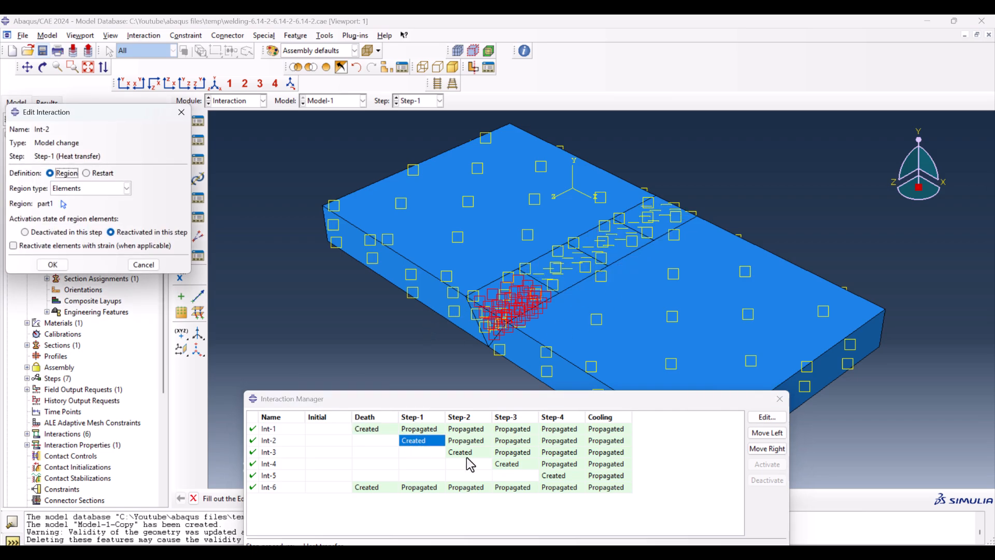
{"action": "double_click", "coordinate": [461, 452]}
{"action": "double_click", "coordinate": [509, 464]}
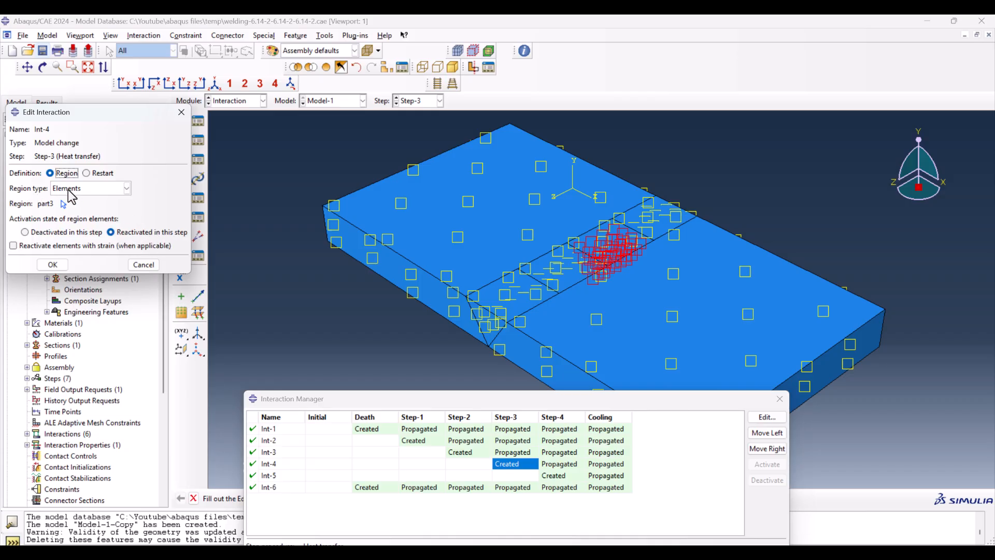
{"action": "double_click", "coordinate": [570, 475]}
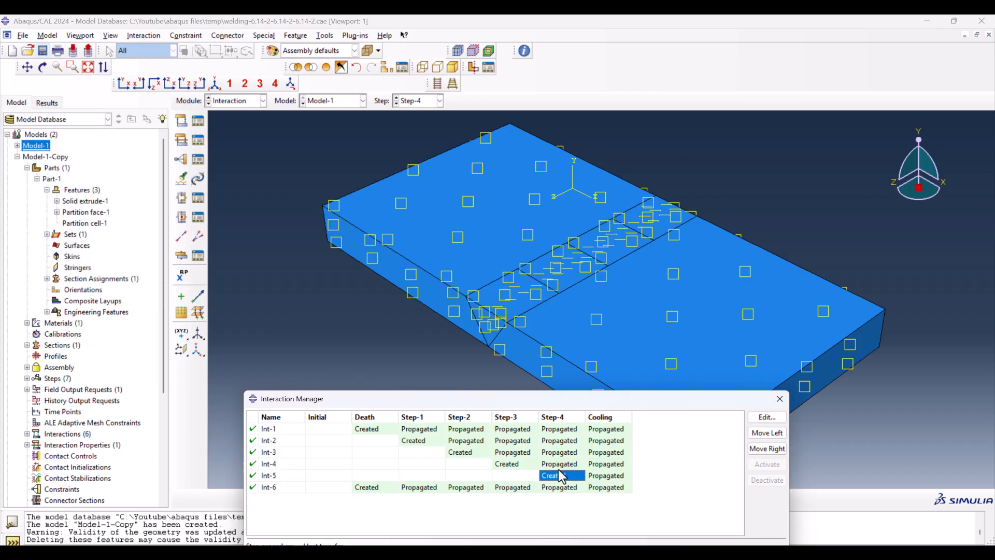
{"action": "left_click", "coordinate": [179, 114]}
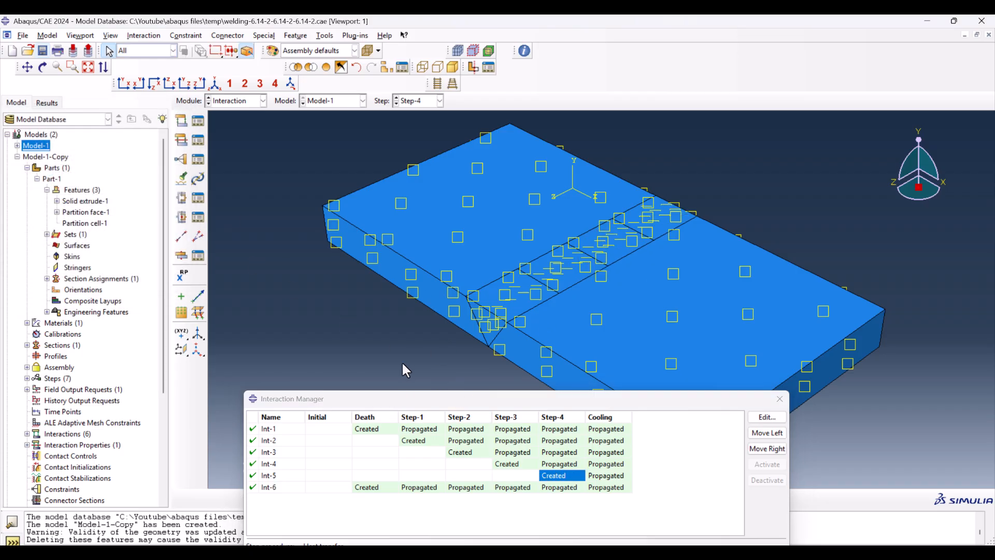
{"action": "left_click", "coordinate": [779, 399]}
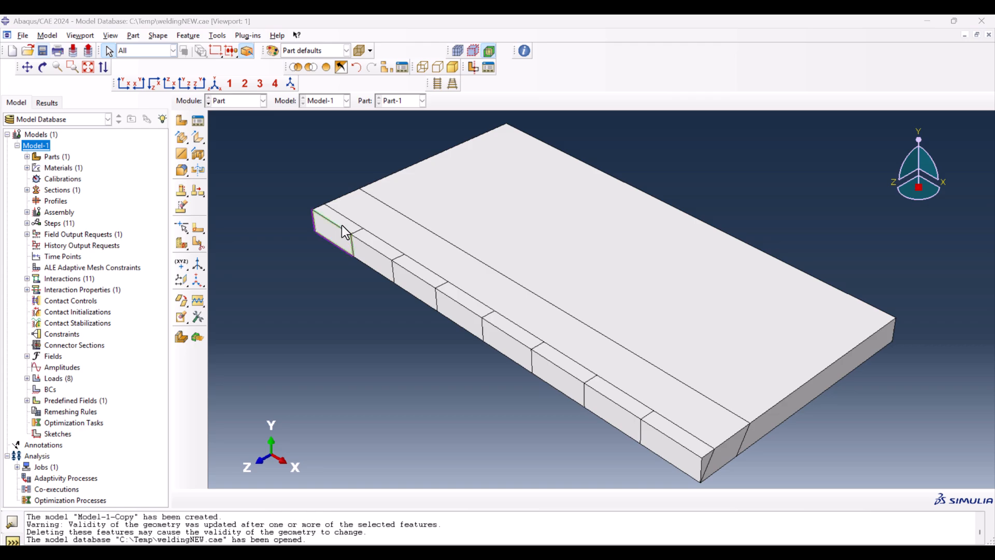
Step: Review the death, Step-1 to Step-8 and Cooling steps of the weldingNEW model and close the Step Manager
{"action": "left_click", "coordinate": [236, 100]}
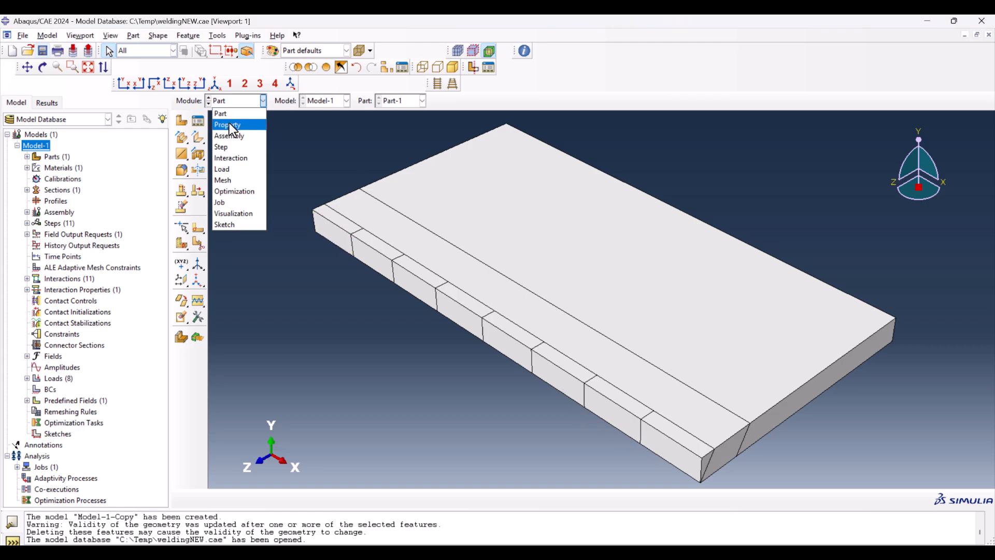
{"action": "left_click", "coordinate": [241, 151]}
{"action": "left_click", "coordinate": [200, 123]}
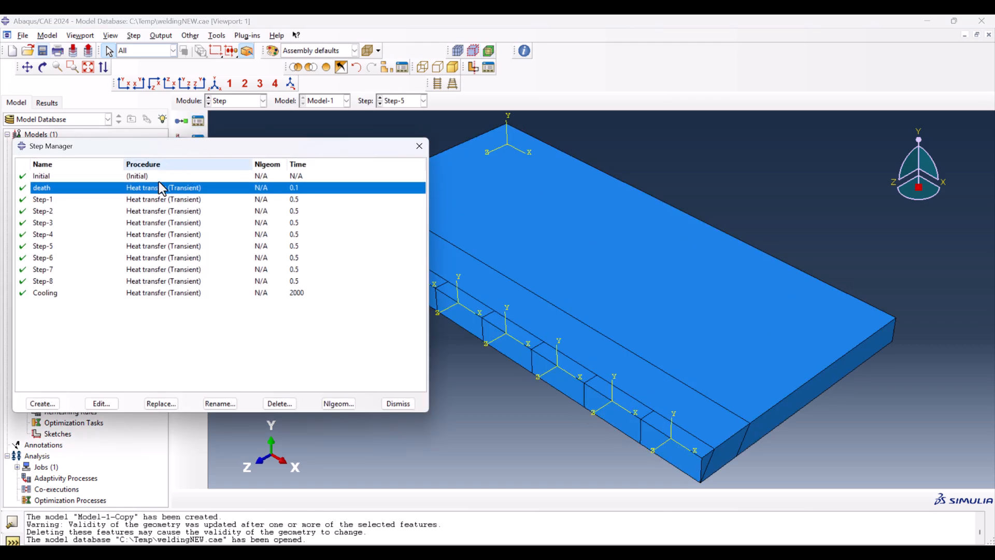
{"action": "left_click", "coordinate": [208, 199]}
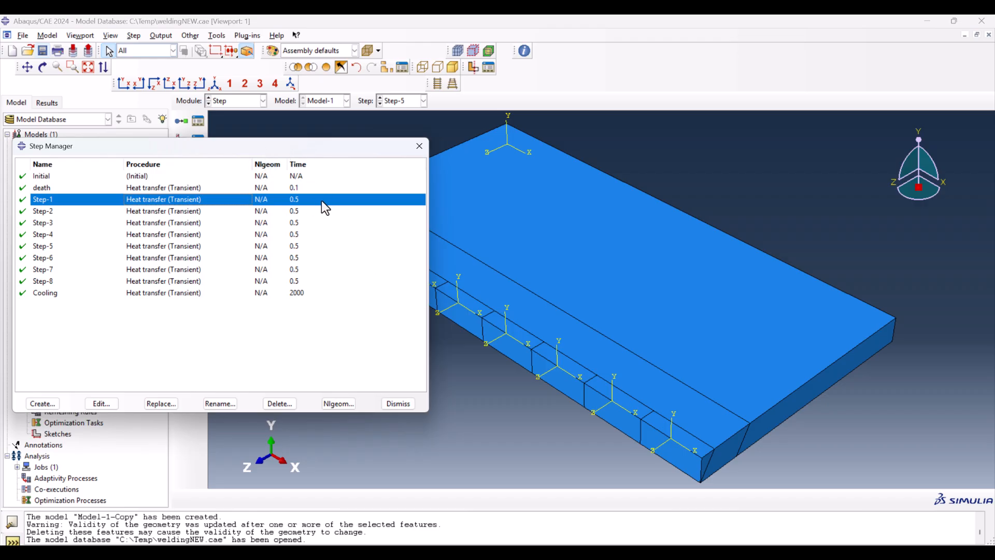
{"action": "left_click_drag", "start_coordinate": [299, 204], "coordinate": [298, 279]}
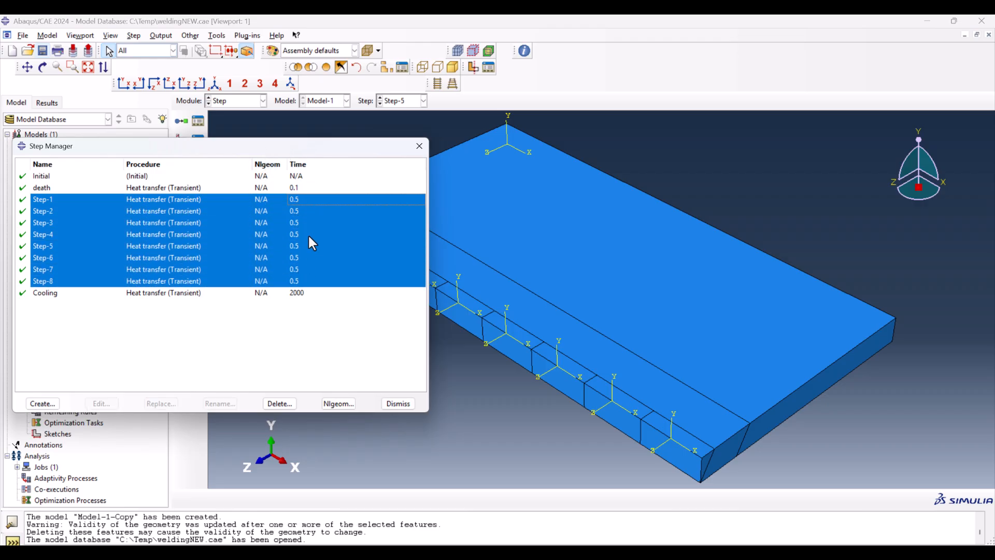
{"action": "left_click", "coordinate": [297, 199]}
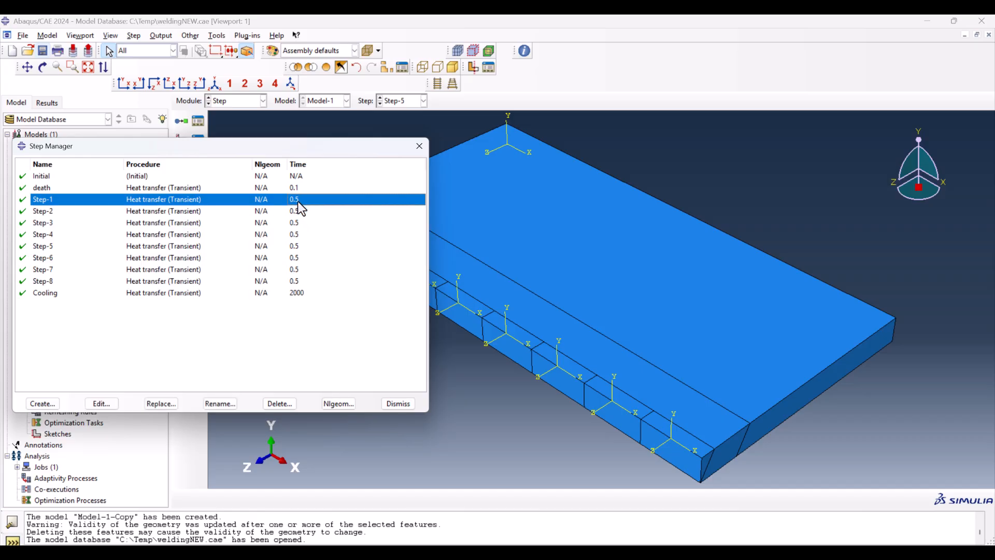
{"action": "left_click", "coordinate": [419, 146]}
Step: Open the Interaction Manager of the weldingNEW model in the Interaction module
{"action": "left_click", "coordinate": [249, 100]}
{"action": "left_click", "coordinate": [230, 156]}
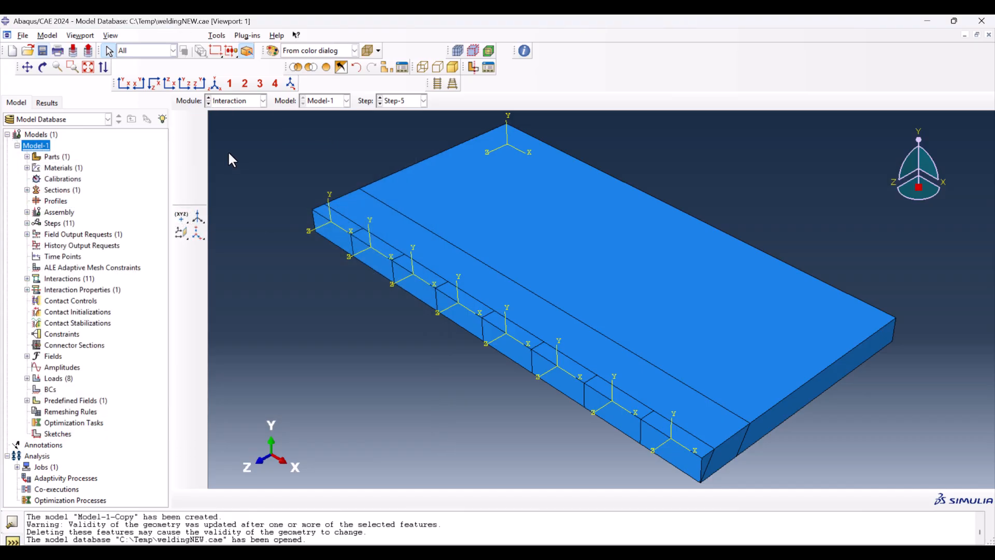
{"action": "left_click", "coordinate": [198, 121]}
Step: Review the model-change settings and element regions of Int-1, Int-2 and Int-3 without changing them
{"action": "left_click", "coordinate": [376, 429]}
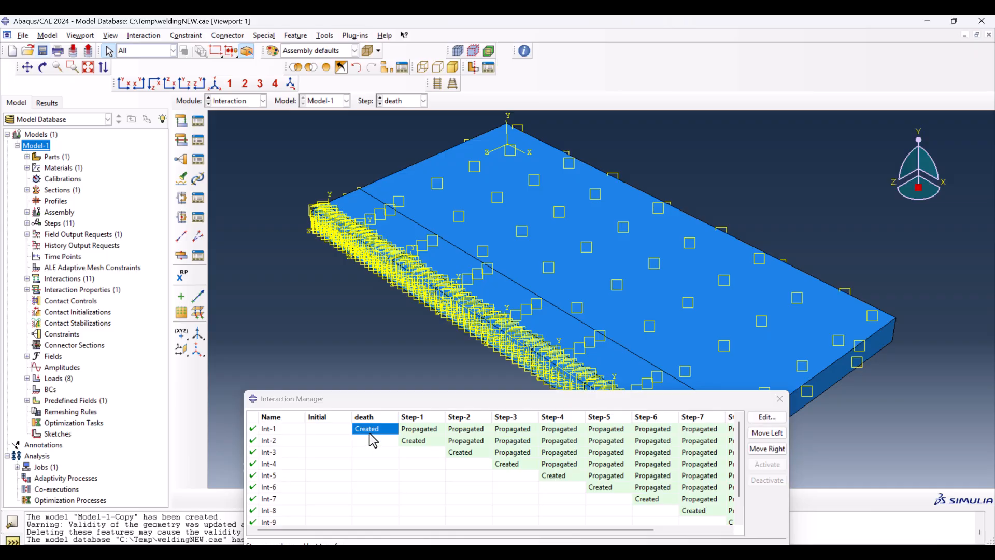
{"action": "double_click", "coordinate": [375, 430]}
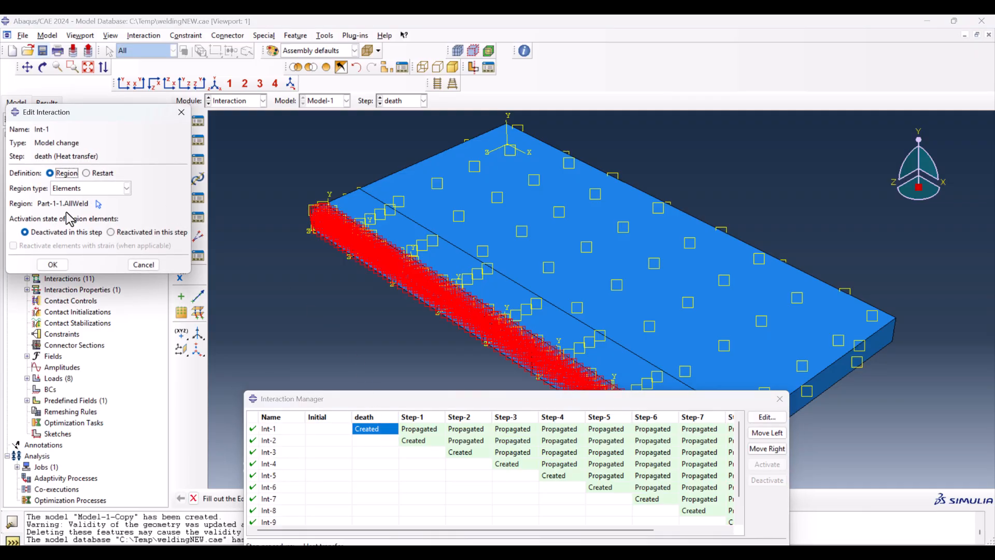
{"action": "left_click", "coordinate": [144, 265]}
{"action": "double_click", "coordinate": [417, 440]}
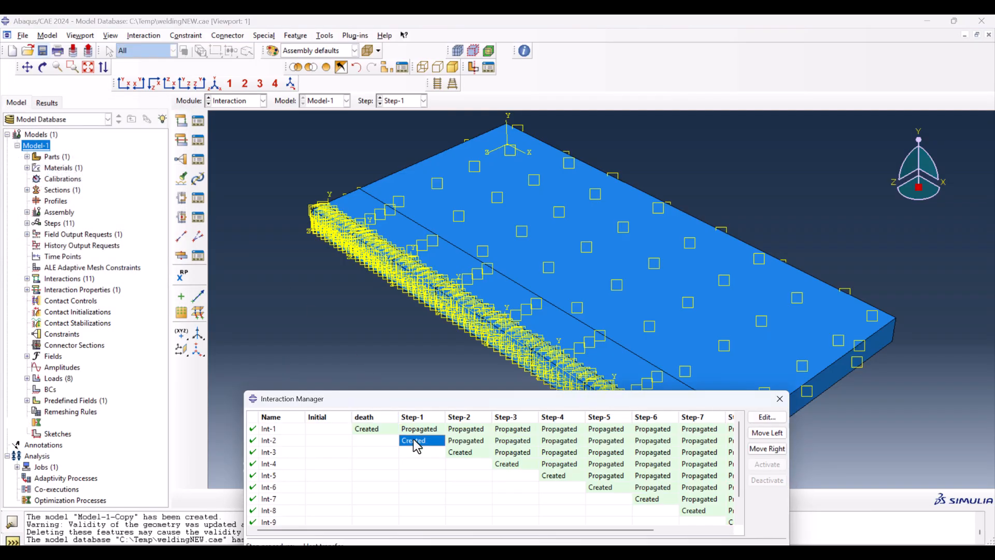
{"action": "double_click", "coordinate": [457, 452]}
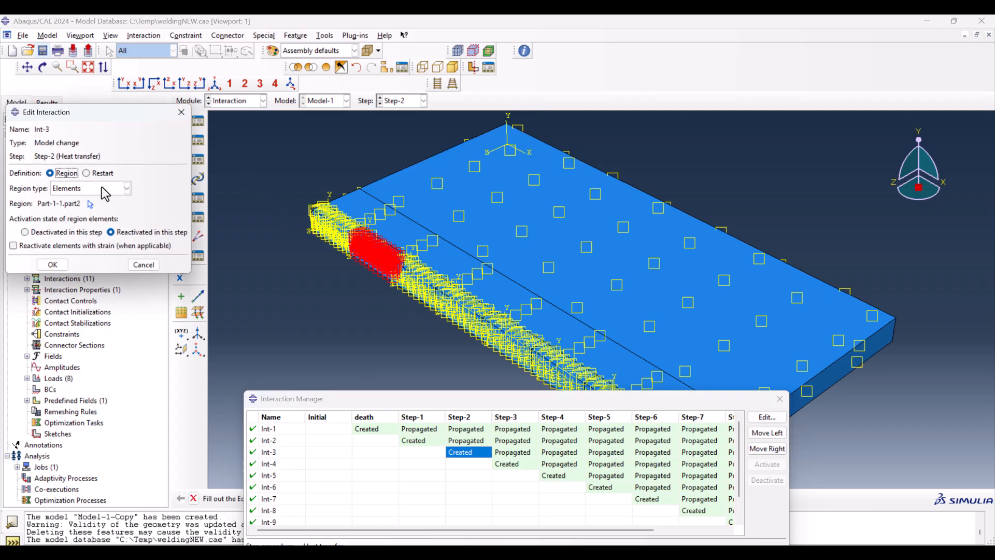
{"action": "left_click", "coordinate": [181, 112]}
Step: Show the mesh of Part-1 in the Mesh module and open its Set Manager
{"action": "left_click", "coordinate": [238, 100]}
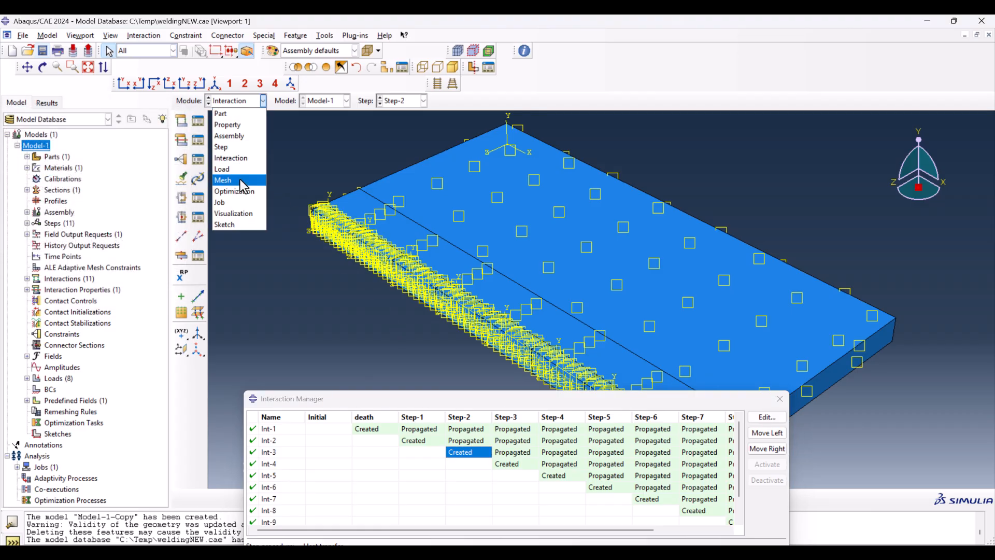
{"action": "left_click", "coordinate": [241, 179]}
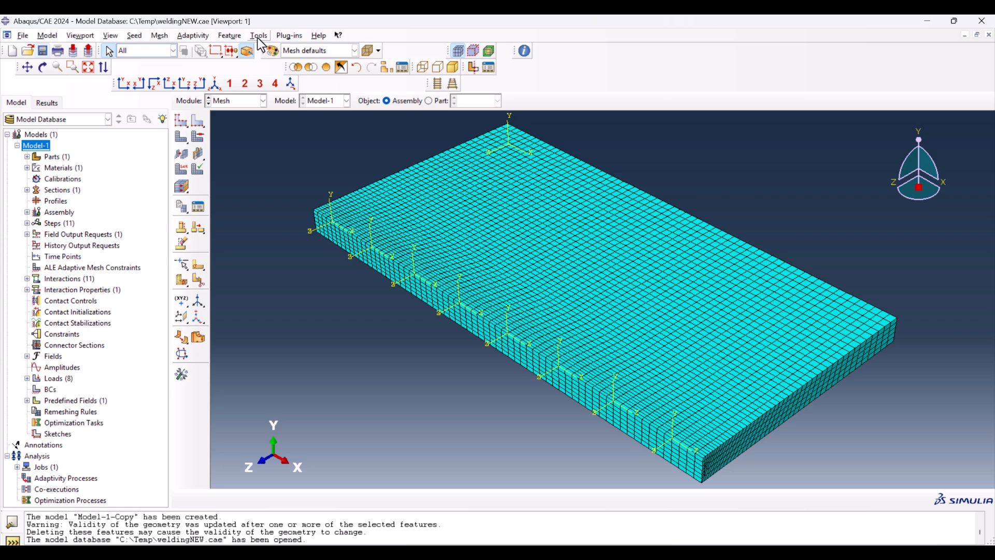
{"action": "left_click", "coordinate": [428, 101]}
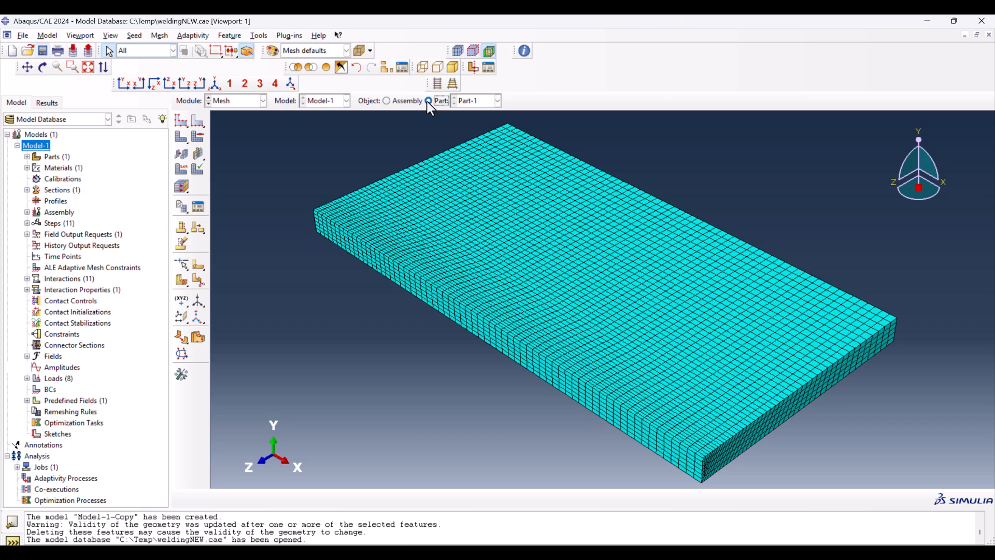
{"action": "left_click", "coordinate": [259, 35]}
{"action": "mouse_move", "coordinate": [285, 59]}
{"action": "left_click", "coordinate": [332, 61]}
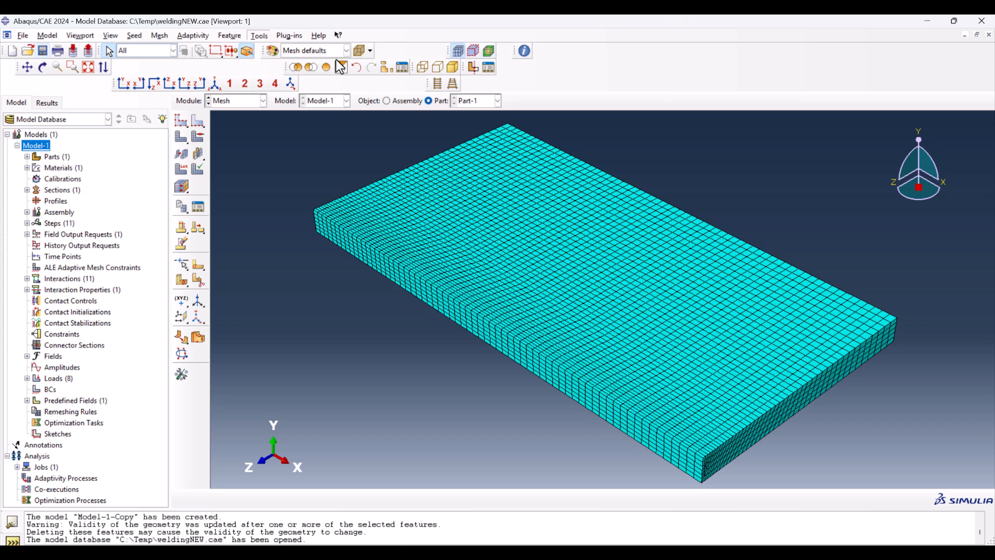
Step: Highlight the element sets part1, part2 and part8 on the part mesh and close the Set Manager
{"action": "left_click", "coordinate": [133, 160]}
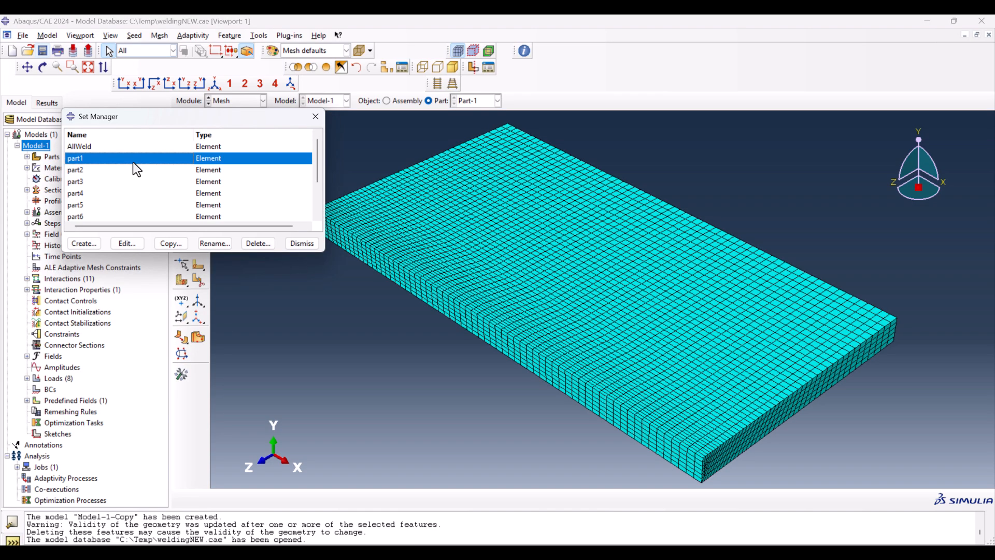
{"action": "double_click", "coordinate": [133, 162]}
{"action": "left_click", "coordinate": [96, 134]}
{"action": "scroll", "coordinate": [61, 154], "scroll_direction": "down", "scroll_amount": 2}
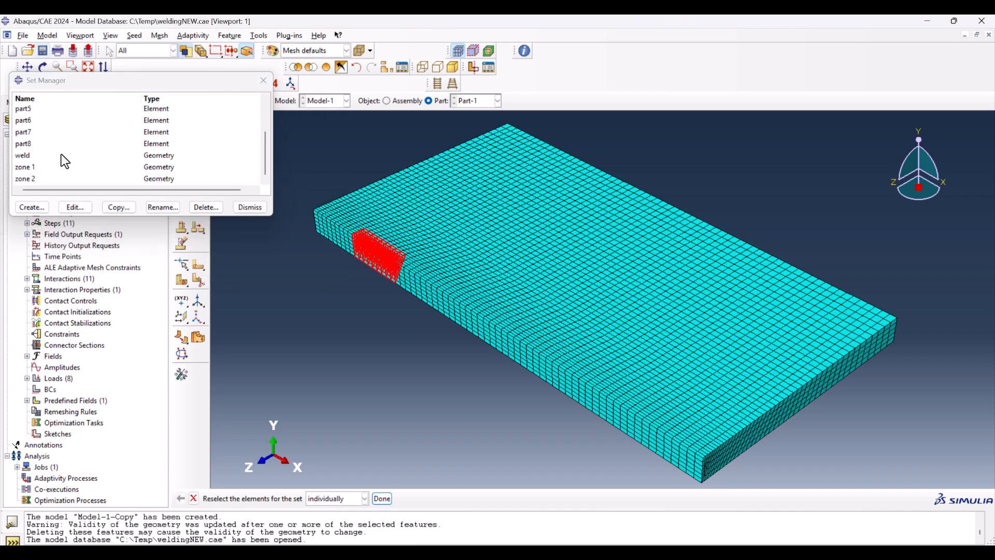
{"action": "left_click", "coordinate": [42, 144]}
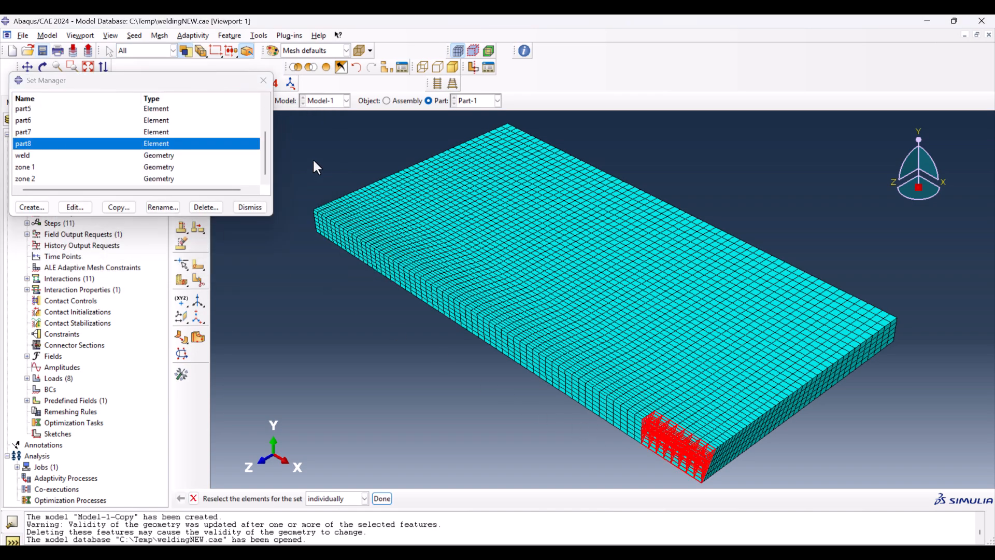
{"action": "left_click", "coordinate": [262, 80]}
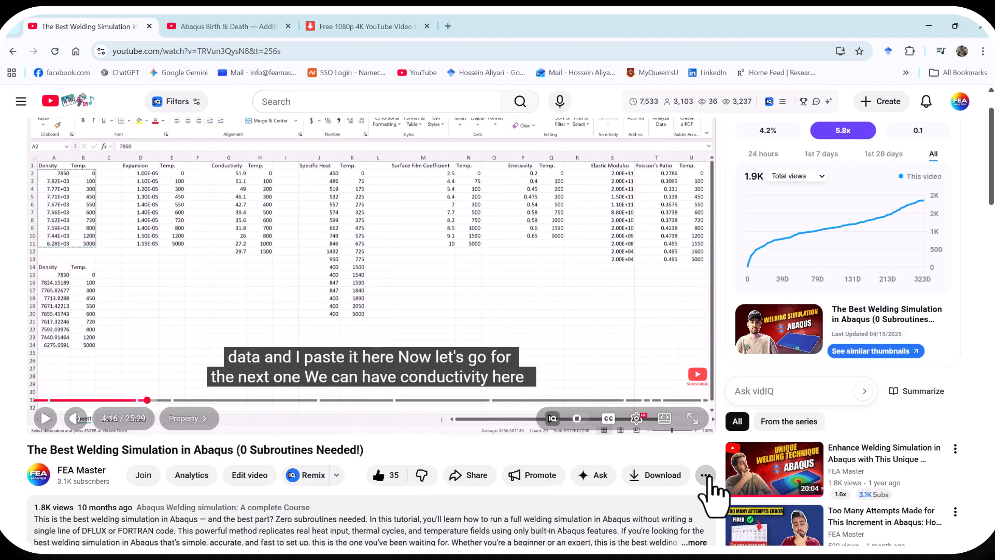
Step: Switch to YouTube in the browser and view the channel's support options: Super Thanks, membership and the pinned donation link
{"action": "left_click", "coordinate": [707, 476]}
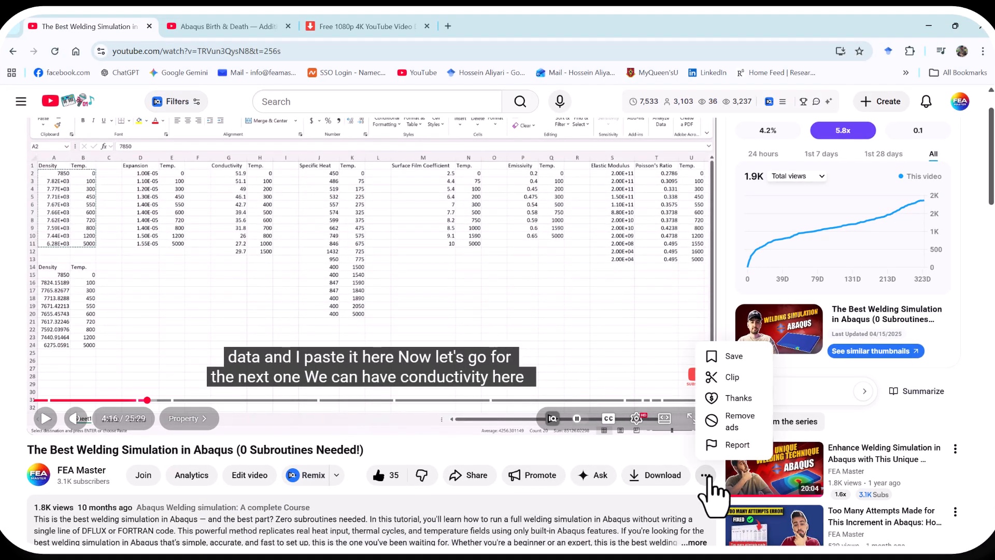
{"action": "left_click", "coordinate": [732, 398]}
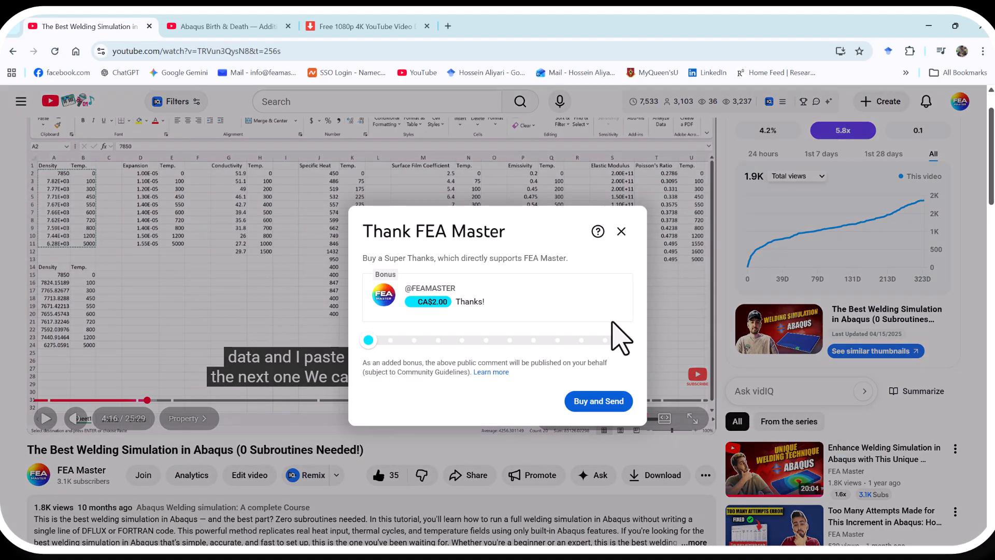
{"action": "left_click", "coordinate": [621, 231]}
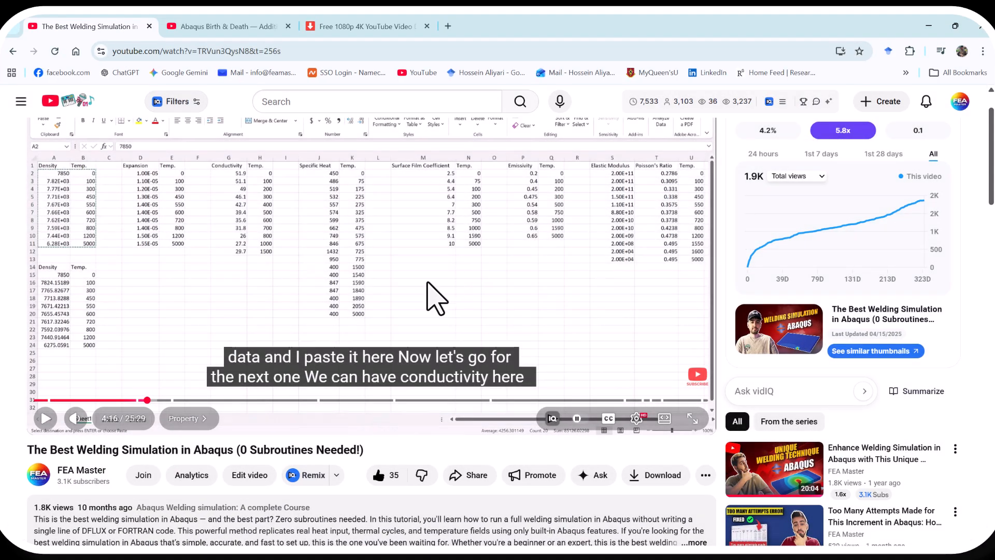
{"action": "left_click", "coordinate": [141, 480]}
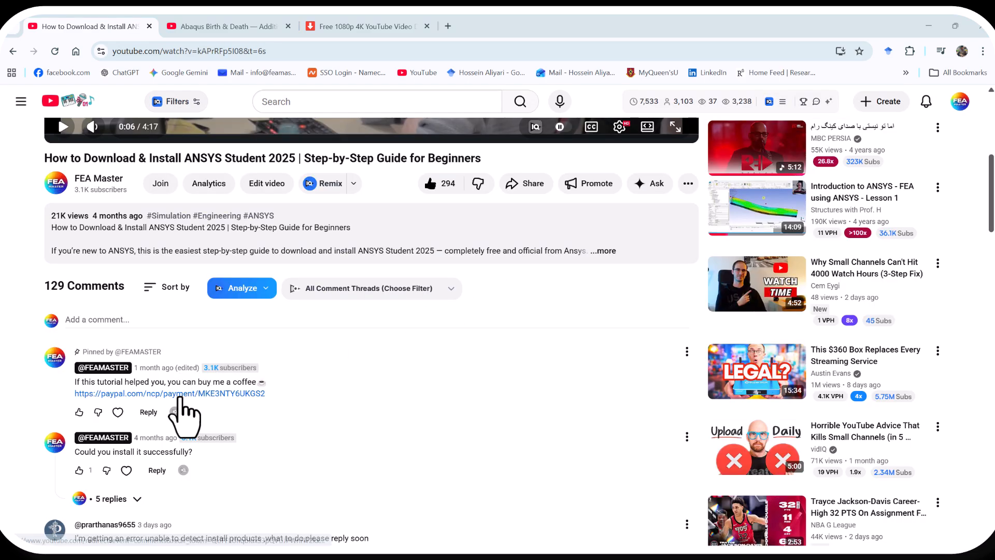
{"action": "left_click", "coordinate": [179, 394]}
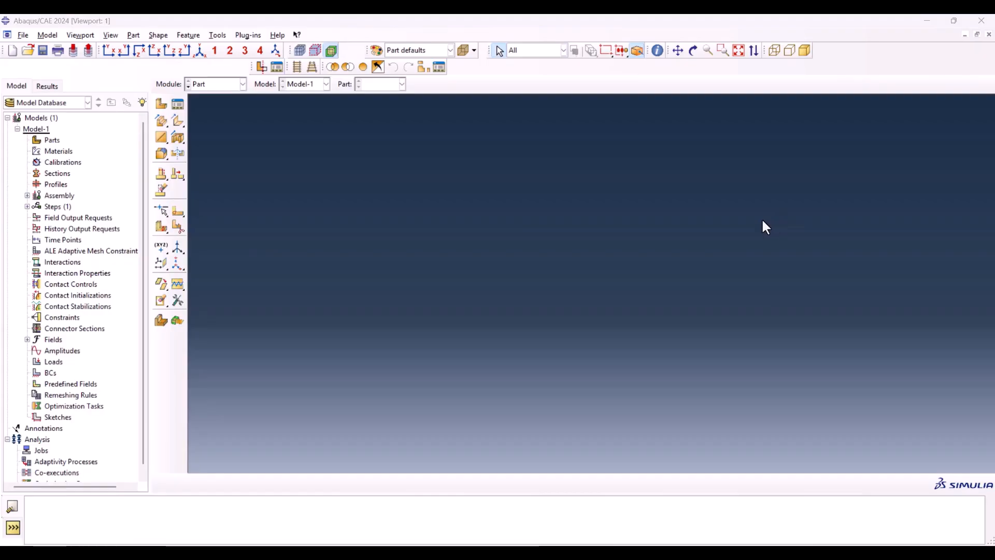
Step: Create a 3D deformable solid extrusion part named Part-1 in Abaqus/CAE with an approximate size of 0.2
{"action": "left_click", "coordinate": [161, 104]}
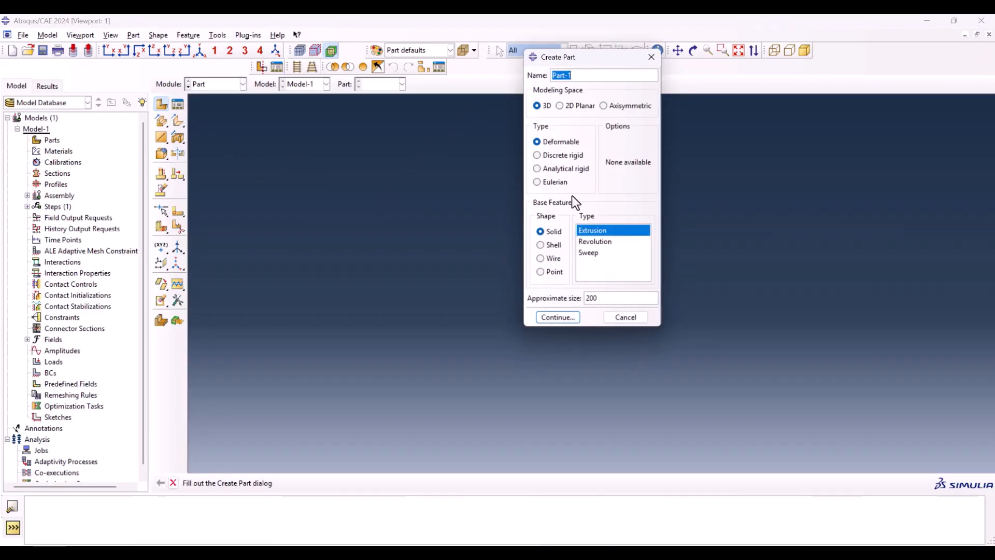
{"action": "double_click", "coordinate": [591, 300]}
{"action": "type", "text": "0.2"}
{"action": "left_click", "coordinate": [569, 318]}
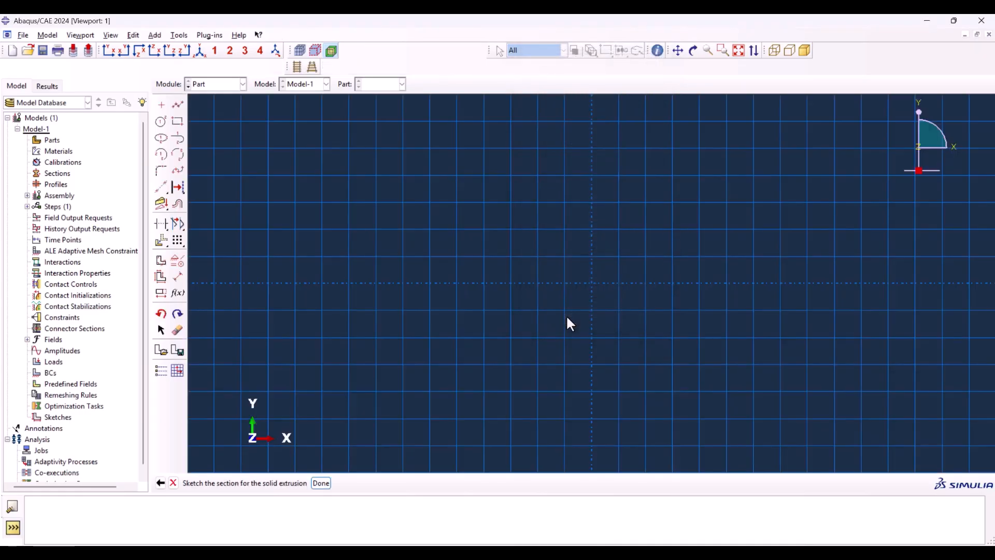
Step: Sketch a rectangle from the origin for the extrusion section, 0.05 wide and about 0.0025 high
{"action": "left_click", "coordinate": [177, 123]}
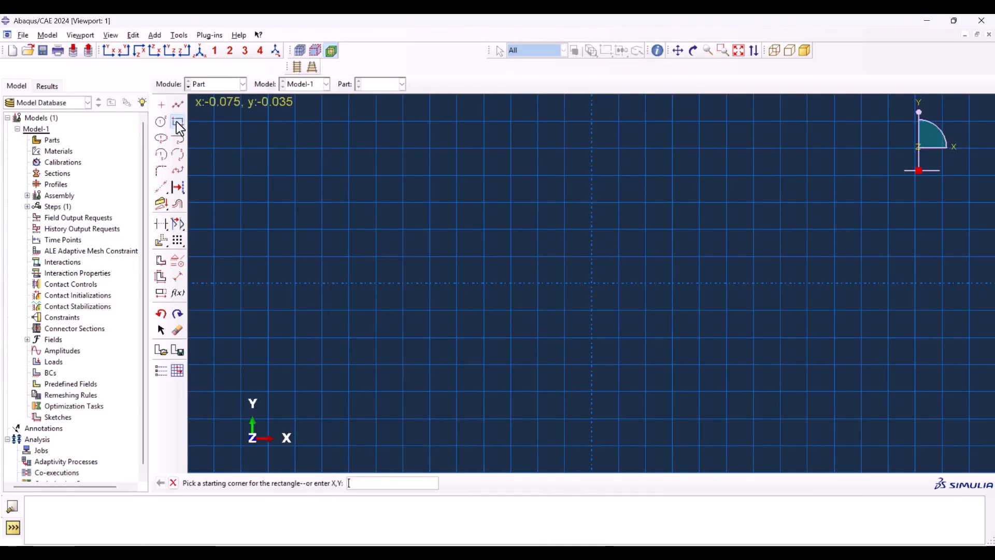
{"action": "type", "text": "0"}
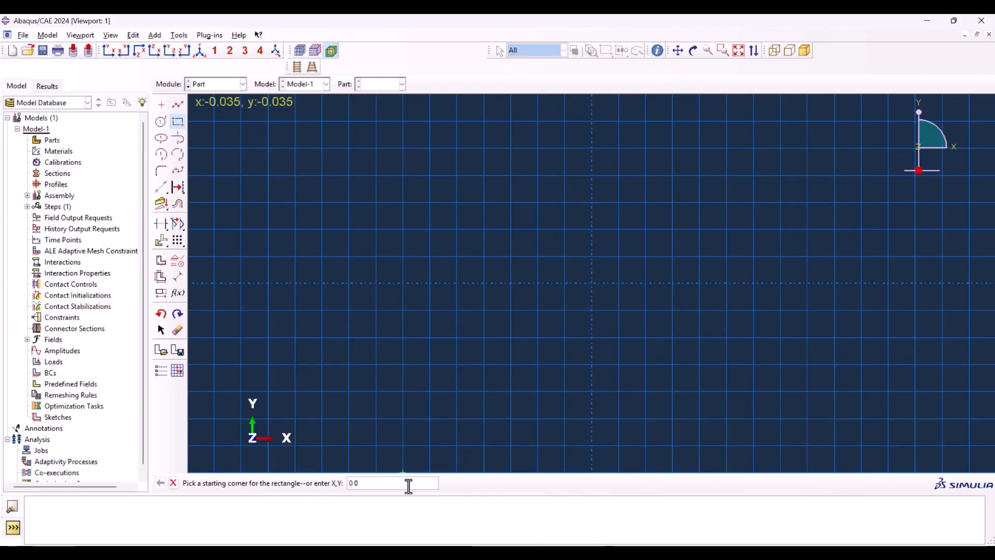
{"action": "key", "text": "Return"}
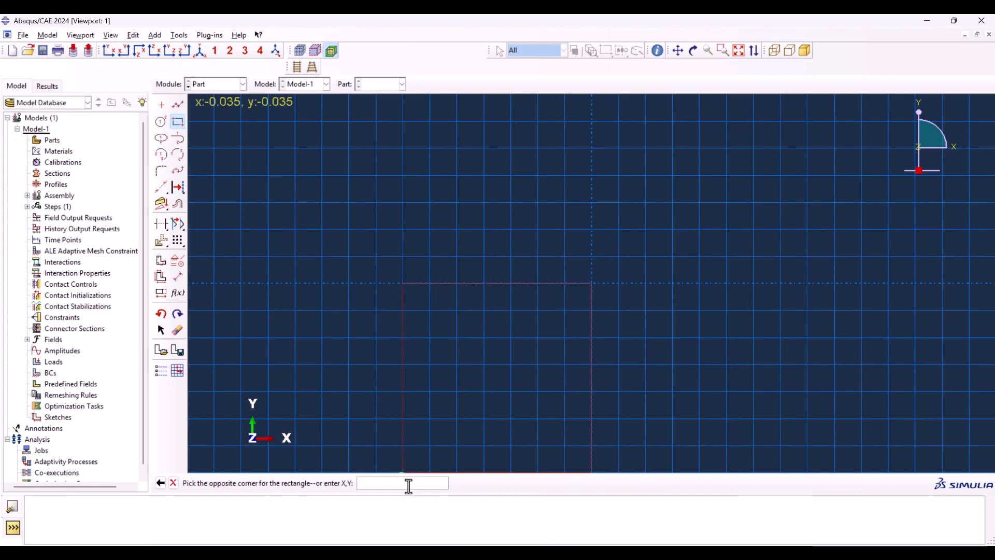
{"action": "type", "text": "0.05 0.0025"}
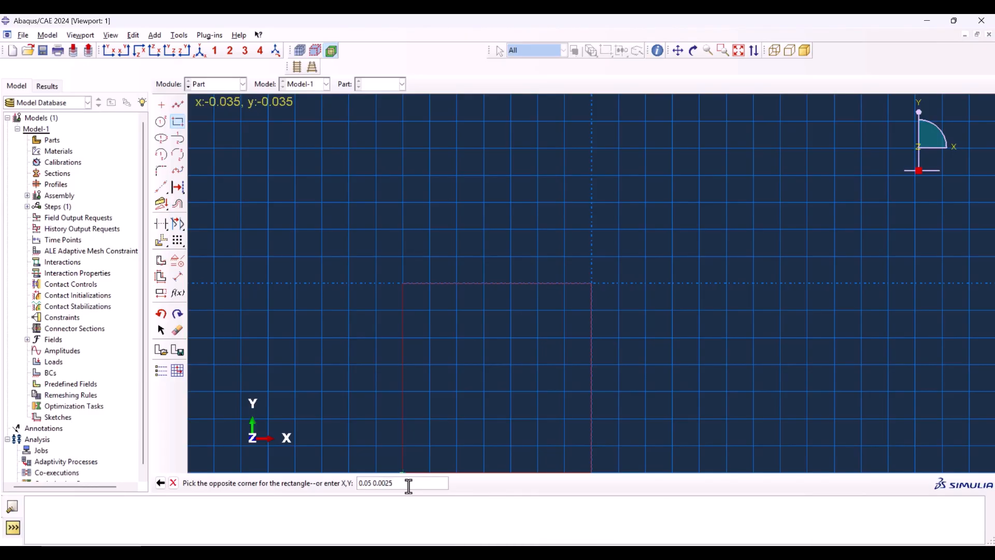
{"action": "key", "text": "Return"}
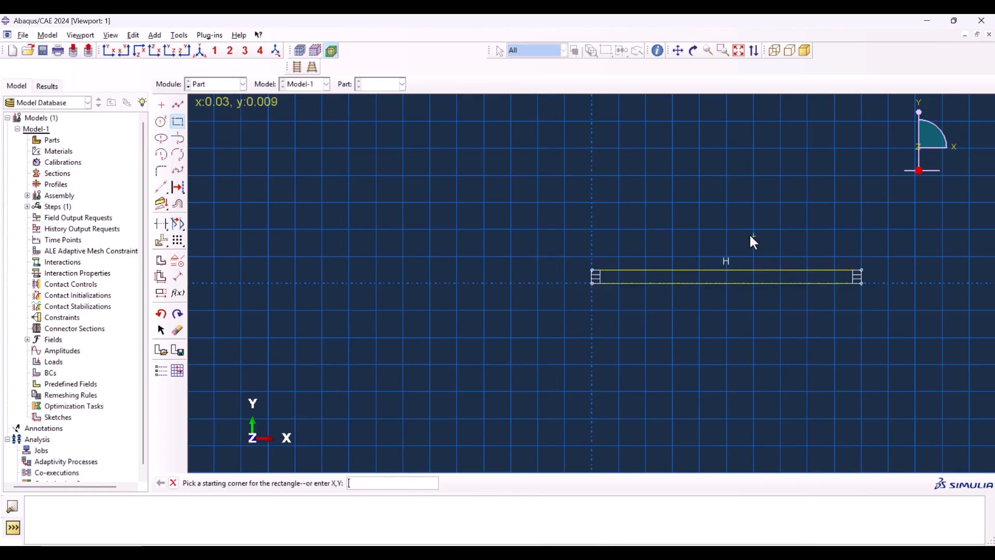
{"action": "middle_click", "coordinate": [680, 294]}
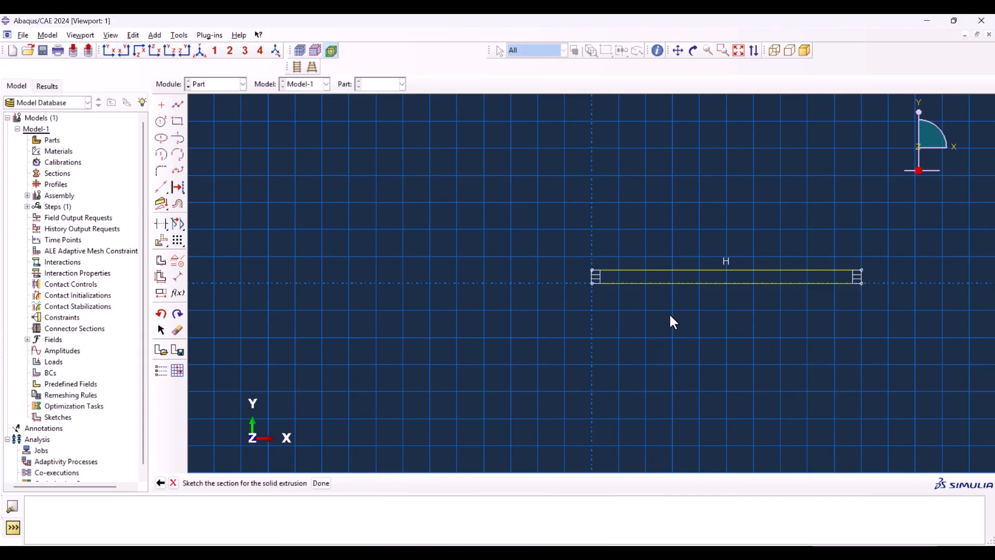
Step: Finish the section sketch and extrude it to a blind depth of 0.025
{"action": "middle_click", "coordinate": [674, 322]}
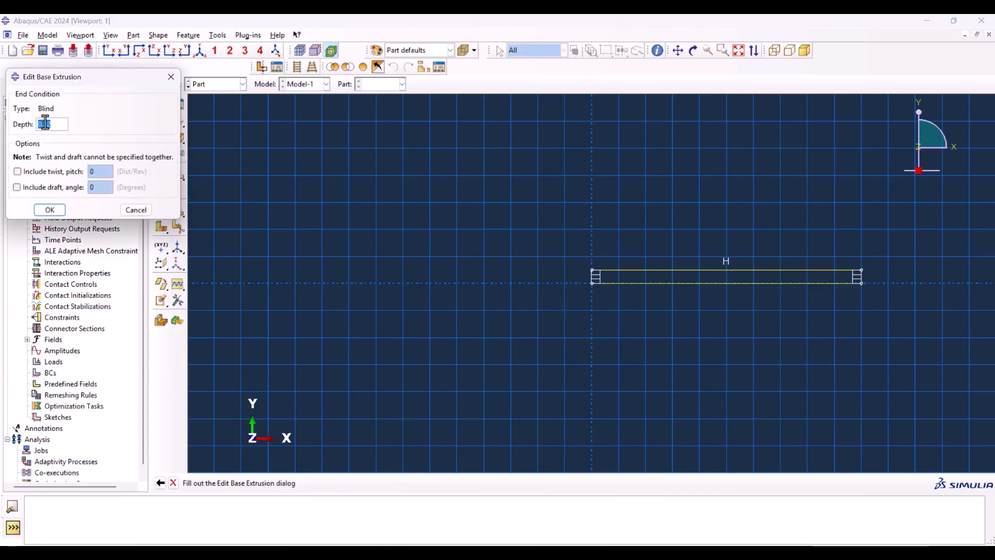
{"action": "type", "text": "0.02"}
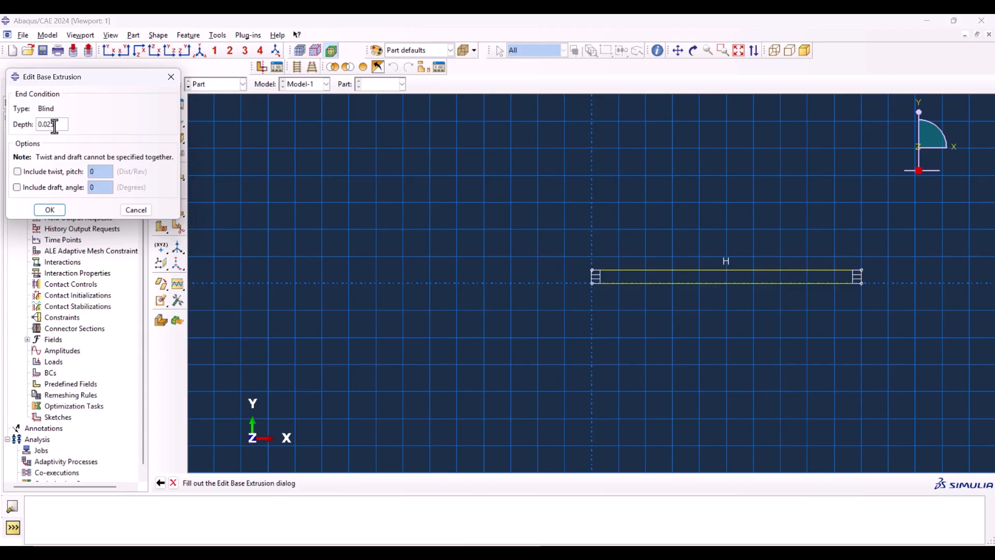
{"action": "left_click", "coordinate": [54, 210]}
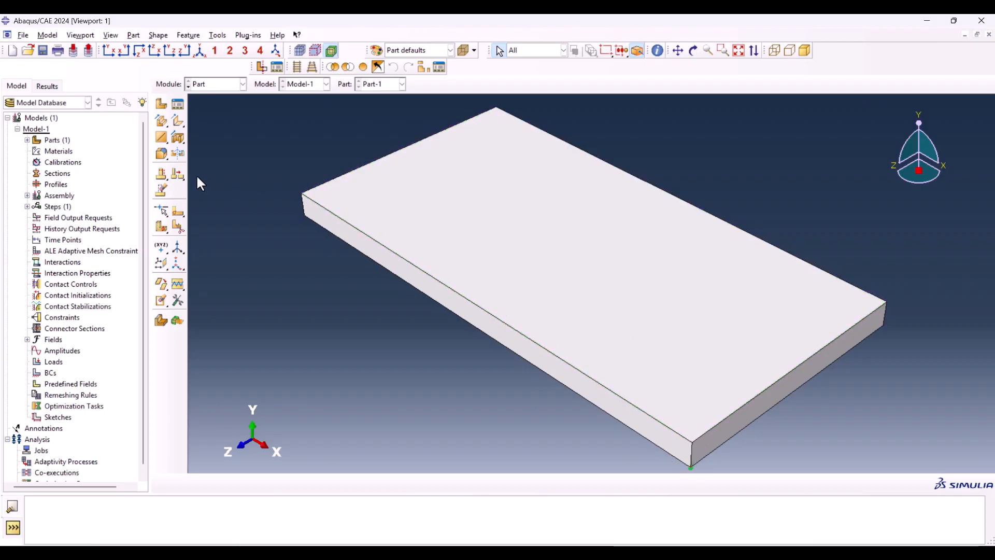
Step: Start a sketched face partition on the plate's narrow end face, with its far short edge vertical and on the right
{"action": "left_click", "coordinate": [178, 210]}
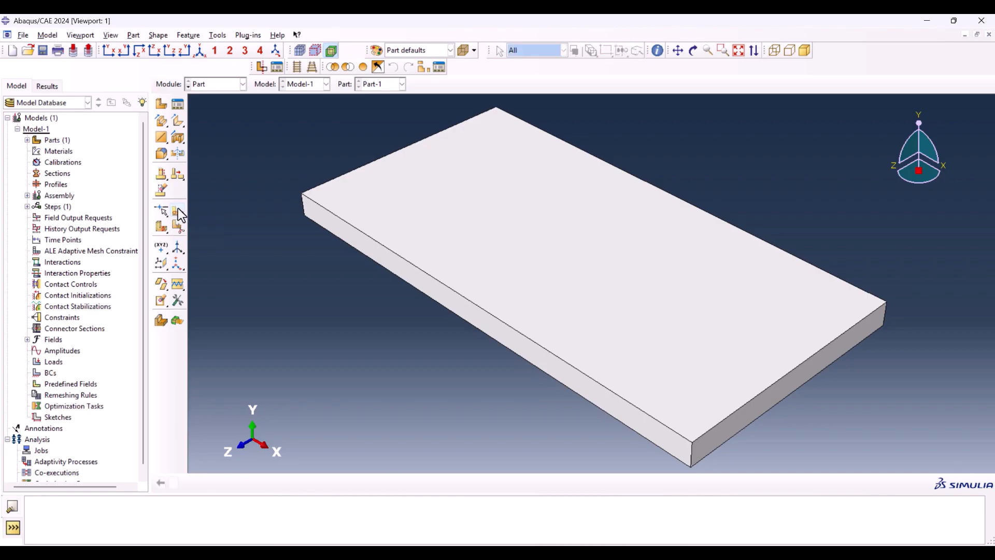
{"action": "left_click", "coordinate": [774, 395]}
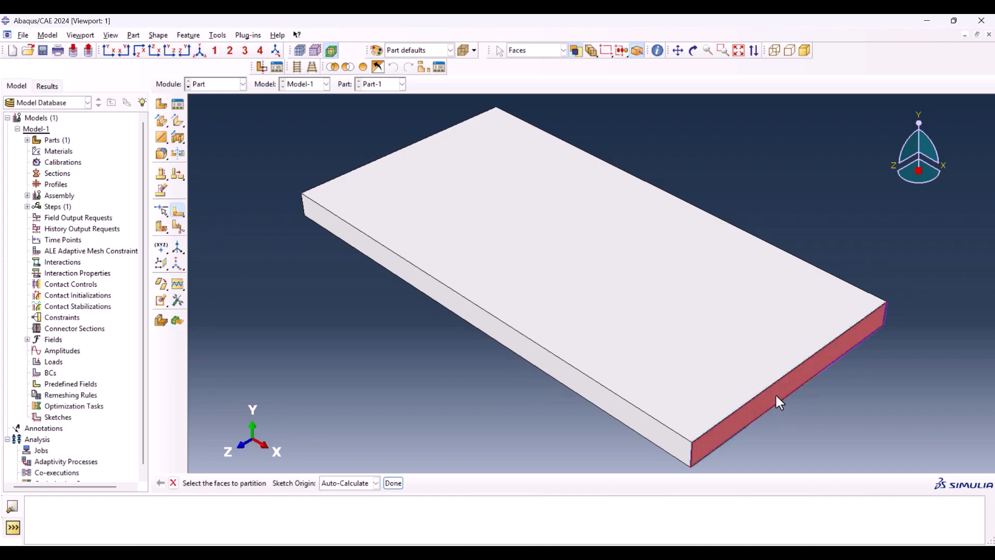
{"action": "middle_click", "coordinate": [902, 319]}
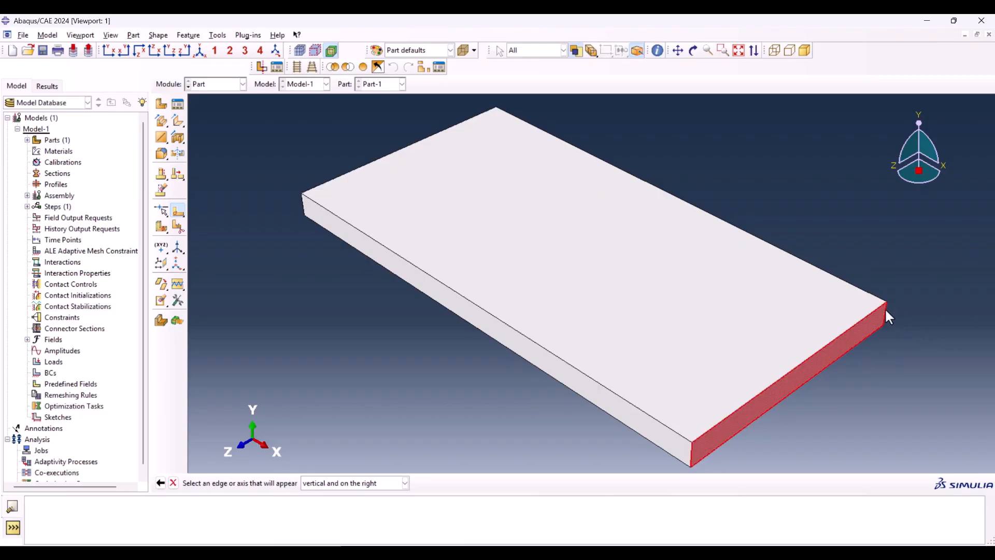
{"action": "left_click", "coordinate": [884, 309]}
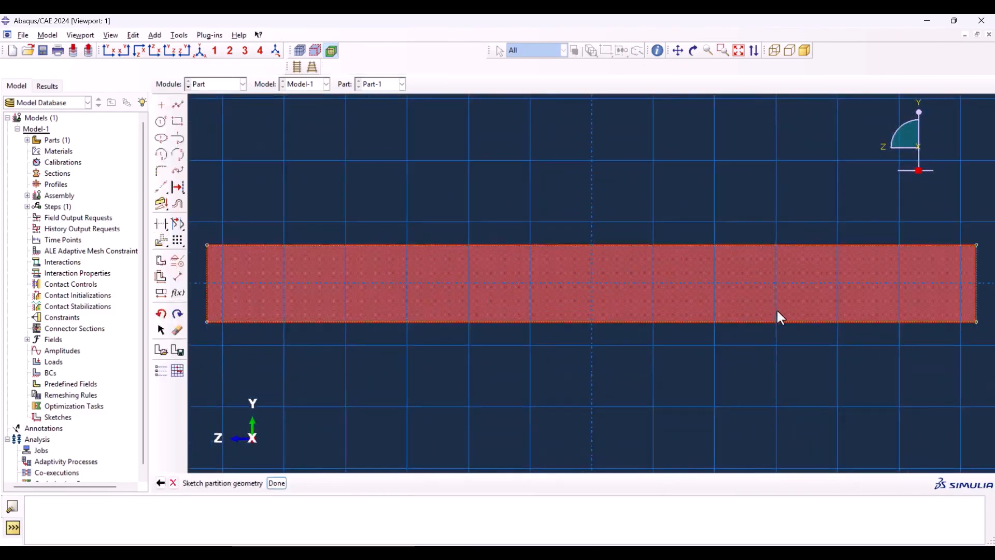
Step: Draw a slanted line at about 45° from the end face's lower-left corner up to its top edge
{"action": "left_click", "coordinate": [178, 105]}
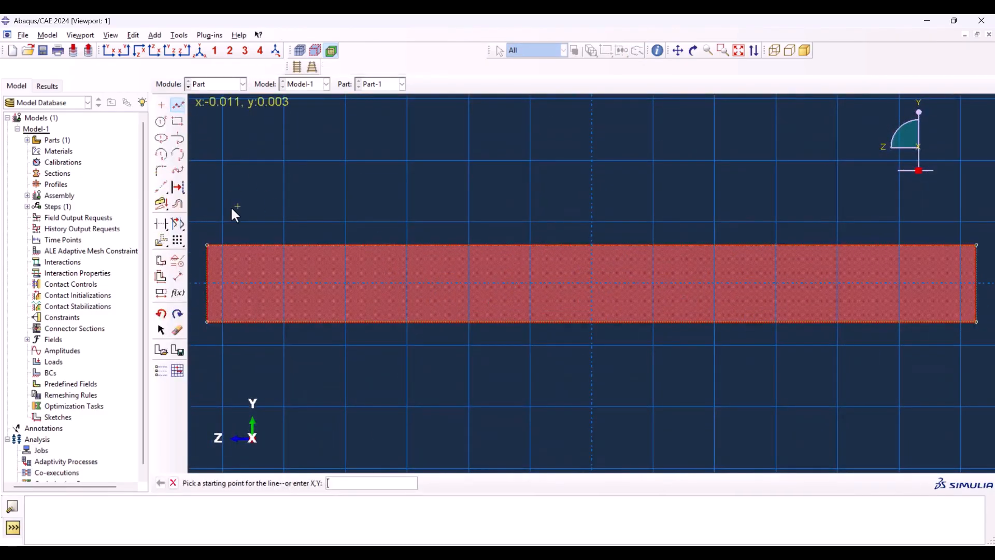
{"action": "left_click", "coordinate": [207, 321]}
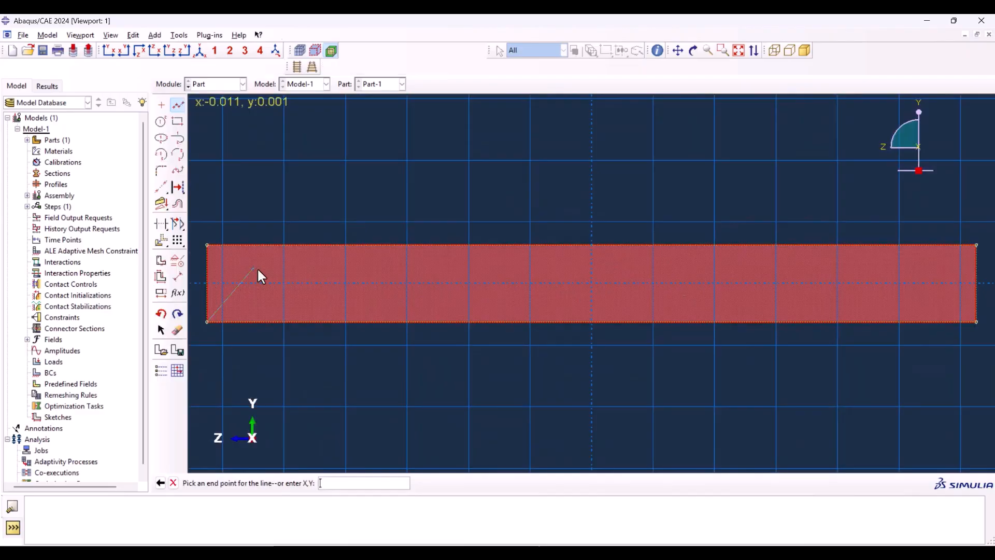
{"action": "left_click", "coordinate": [284, 245]}
{"action": "middle_click", "coordinate": [308, 171]}
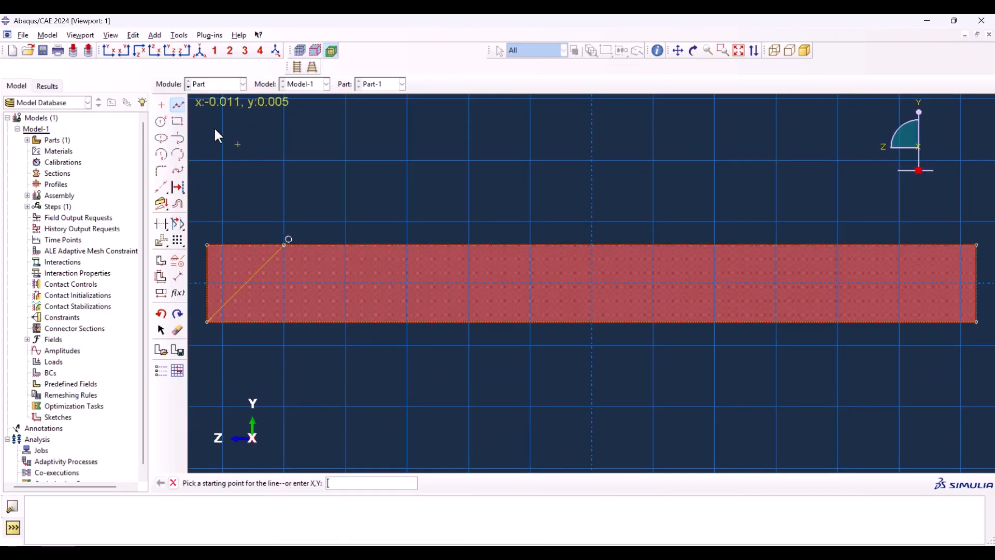
Step: Dimension the angle between the slanted line and the face's left edge and set it to 30°
{"action": "left_click", "coordinate": [178, 276]}
{"action": "left_click", "coordinate": [234, 293]}
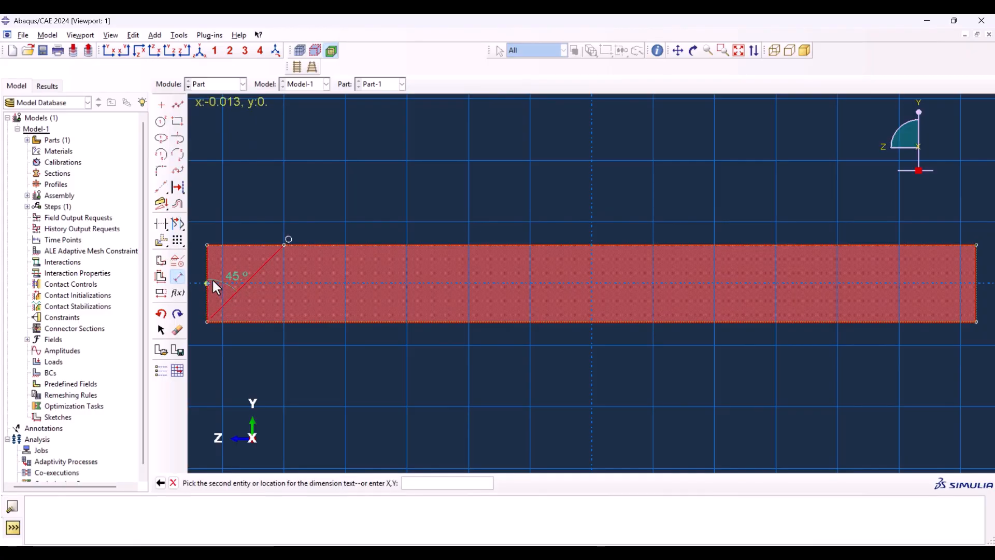
{"action": "left_click", "coordinate": [210, 277]}
{"action": "left_click", "coordinate": [240, 186]}
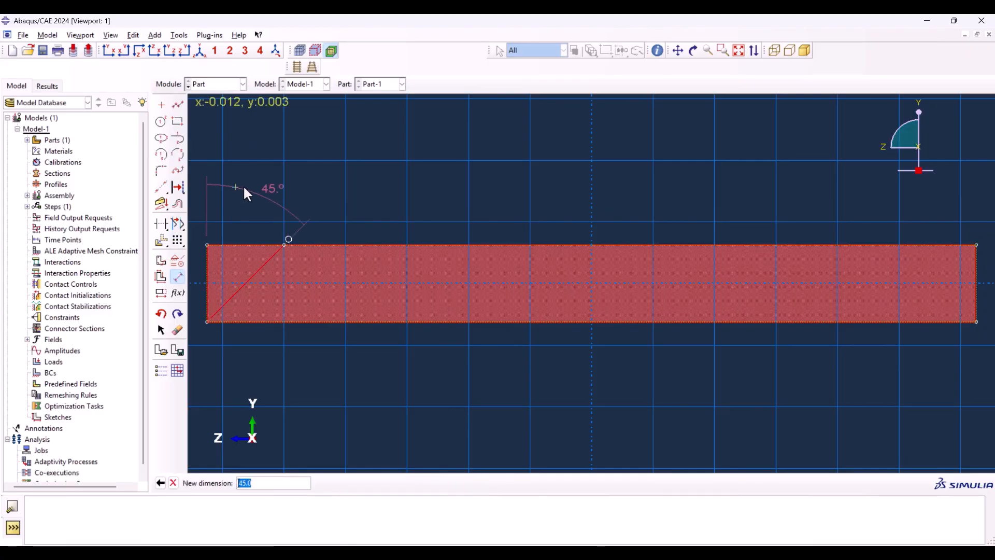
{"action": "type", "text": "30"}
{"action": "key", "text": "Return"}
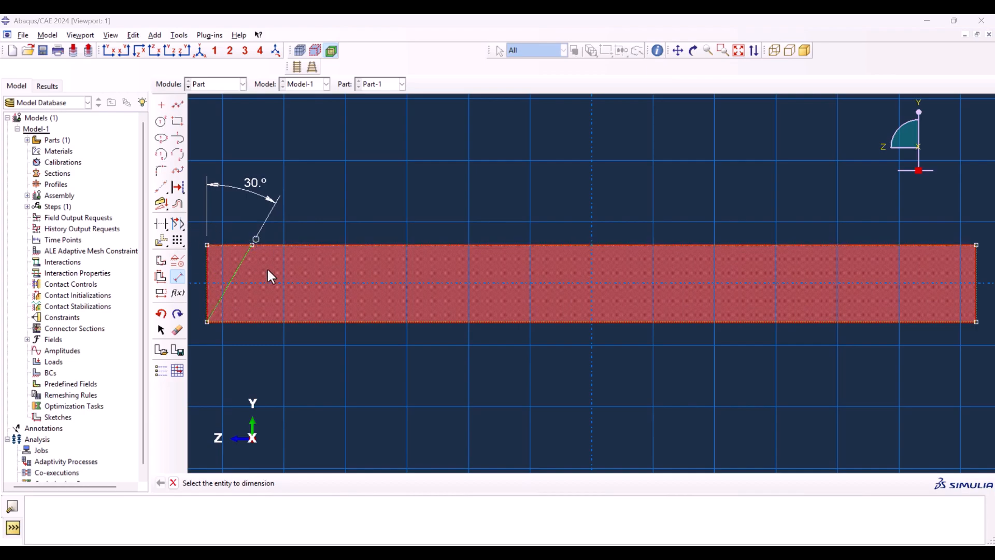
Step: Draw a second slanted line between the face's bottom and top edges, to the right of the first line
{"action": "left_click", "coordinate": [181, 106]}
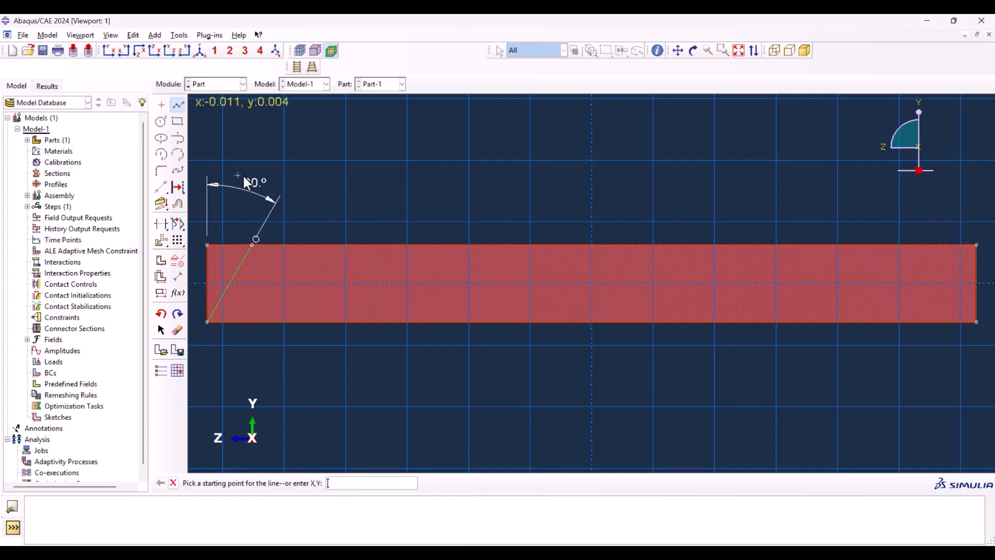
{"action": "left_click", "coordinate": [284, 320]}
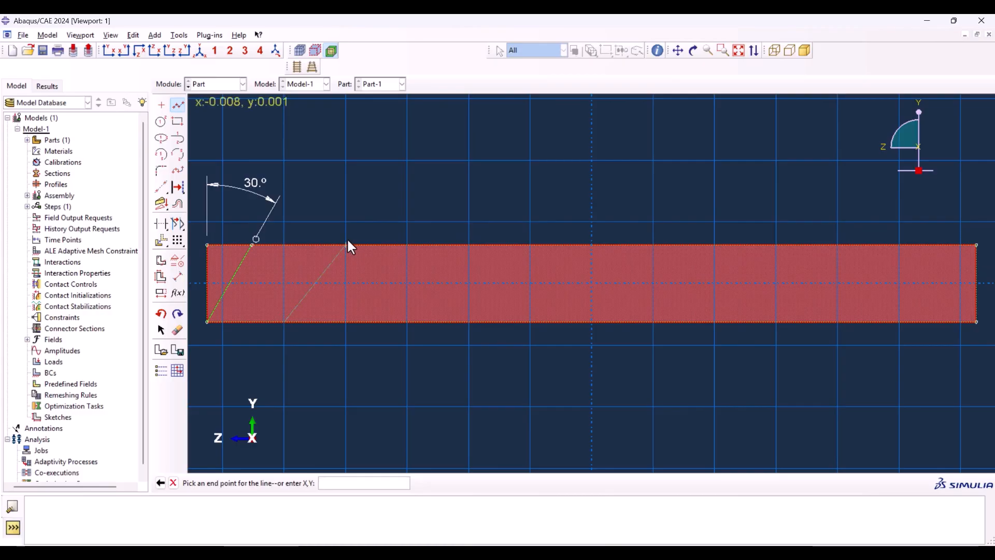
{"action": "left_click", "coordinate": [347, 242]}
{"action": "middle_click", "coordinate": [313, 180]}
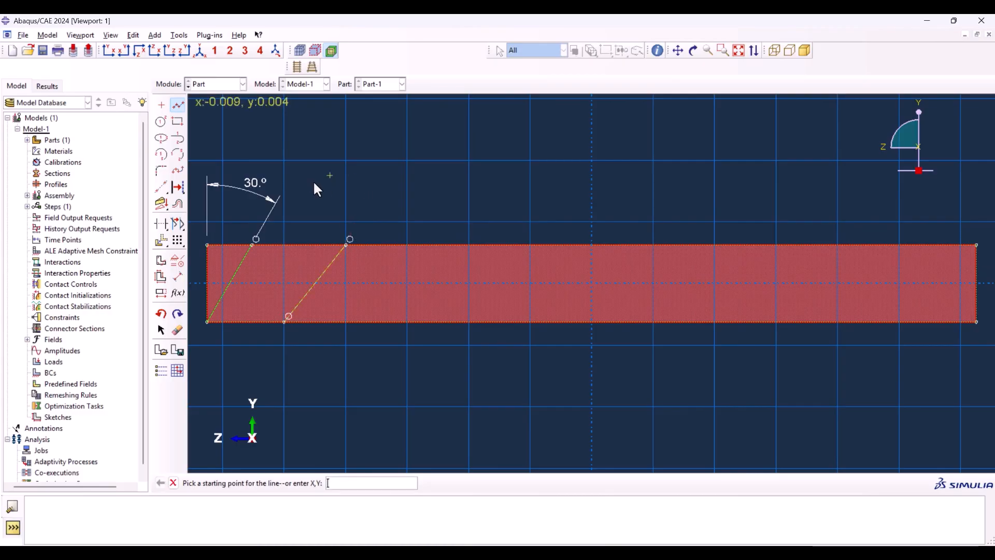
Step: Dimension the second line's lower endpoint horizontally from the face's lower-left corner and set the distance to 0.004
{"action": "left_click", "coordinate": [178, 278]}
{"action": "left_click", "coordinate": [208, 322]}
{"action": "left_click", "coordinate": [284, 321]}
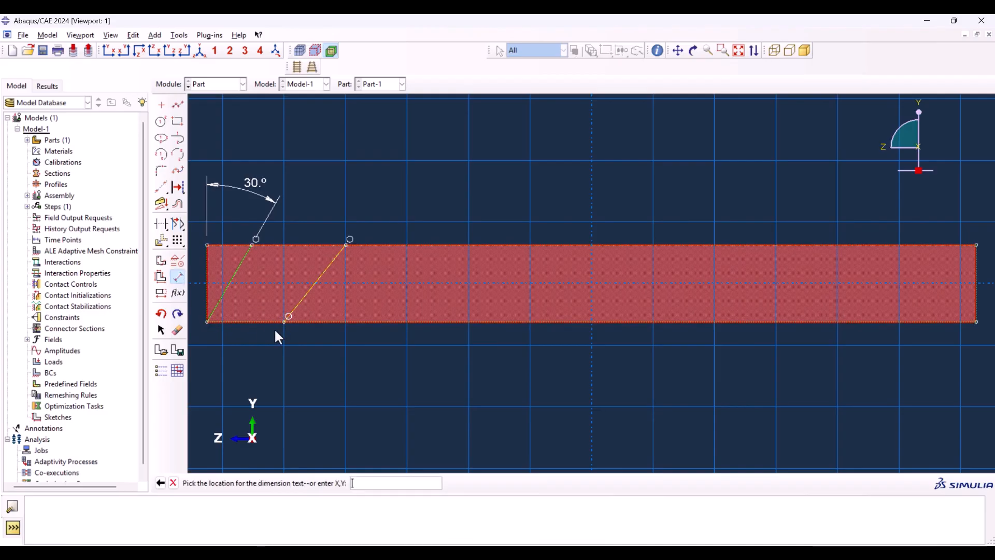
{"action": "left_click", "coordinate": [272, 361]}
{"action": "type", "text": "0."}
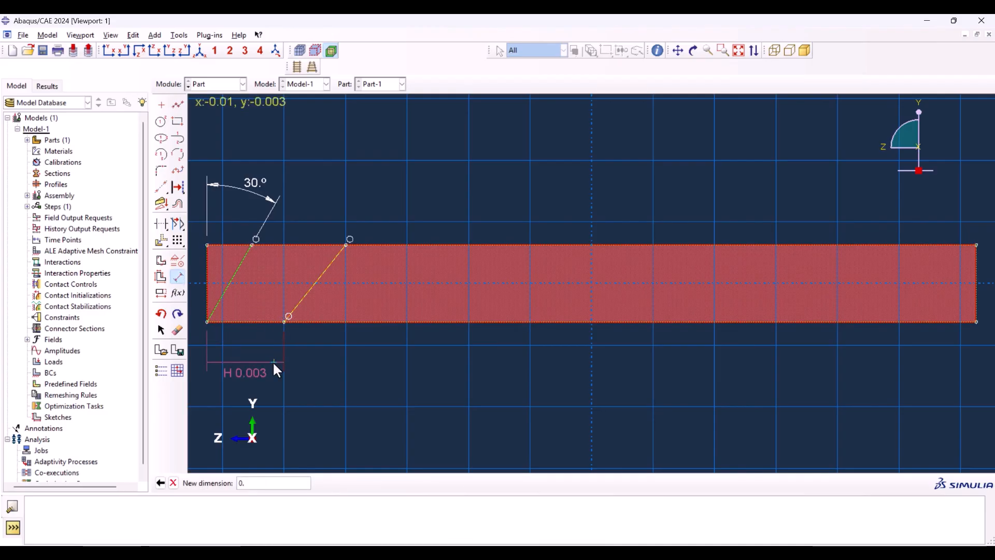
{"action": "type", "text": "0042"}
{"action": "key", "text": "Return"}
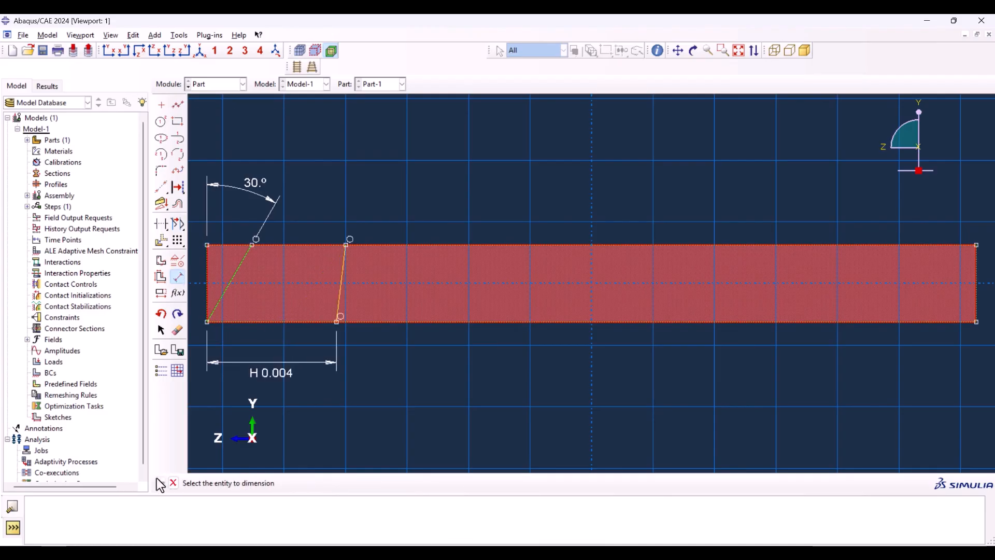
Step: Set the second line's upper endpoint 0.0056 horizontally from the face's upper-left corner and finish the partition sketch
{"action": "left_click", "coordinate": [207, 244]}
{"action": "left_click", "coordinate": [347, 244]}
{"action": "left_click", "coordinate": [337, 170]}
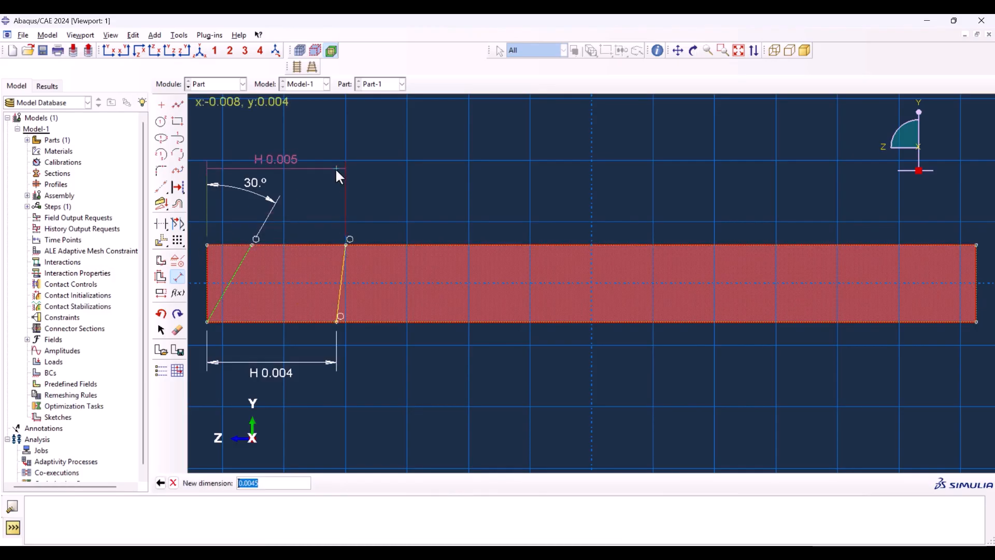
{"action": "left_click", "coordinate": [252, 483]}
{"action": "left_click_drag", "start_coordinate": [252, 482], "coordinate": [275, 482]}
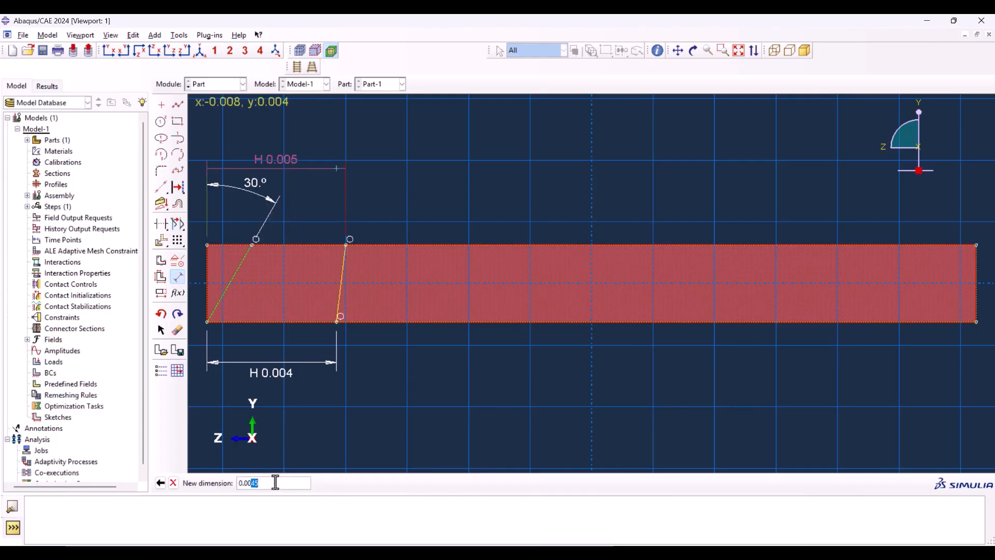
{"action": "type", "text": "56"}
{"action": "key", "text": "Return"}
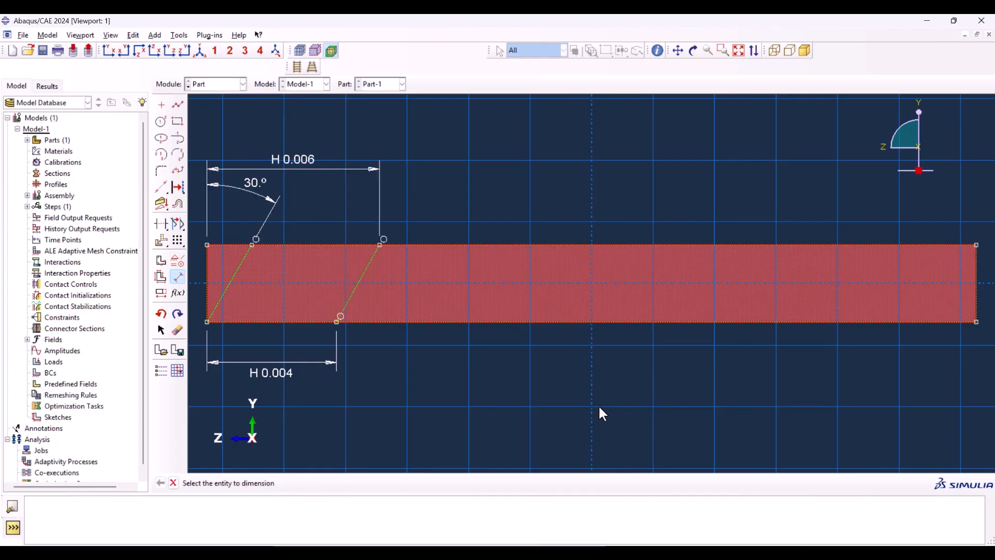
{"action": "middle_click", "coordinate": [495, 353]}
{"action": "middle_click", "coordinate": [462, 349]}
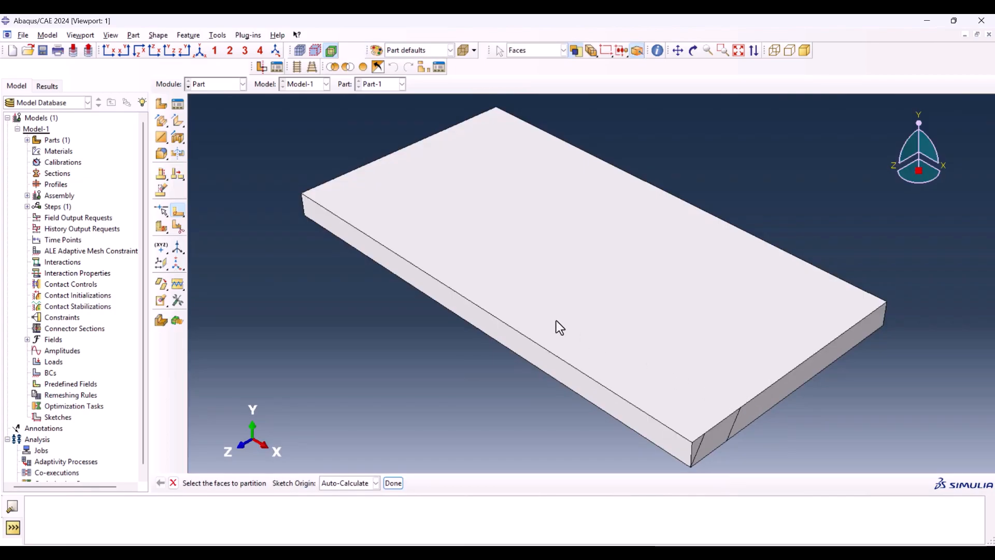
Step: Partition the plate's cell by sweeping the two slanted partition edges along the long top edge with Sweep Along Edge
{"action": "left_click", "coordinate": [163, 228]}
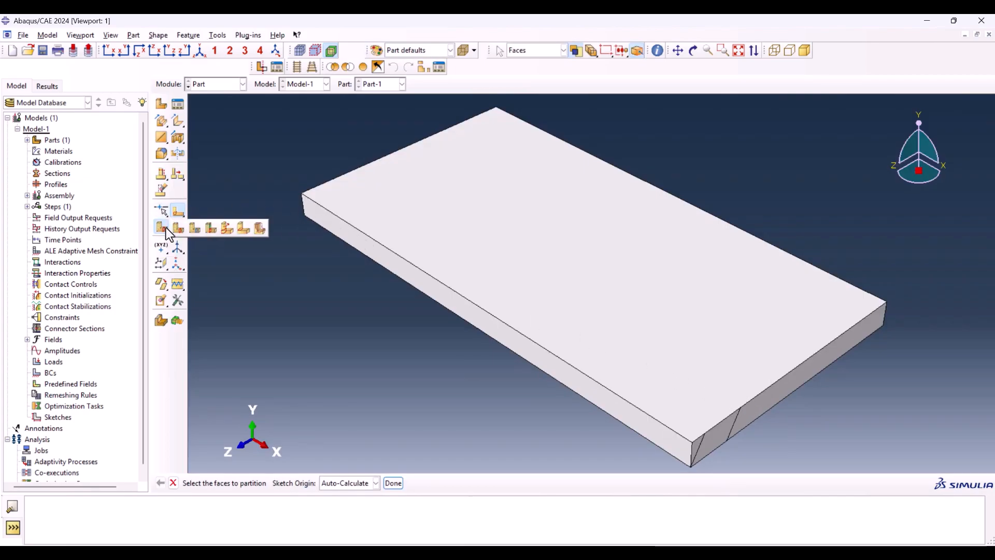
{"action": "left_click", "coordinate": [227, 229]}
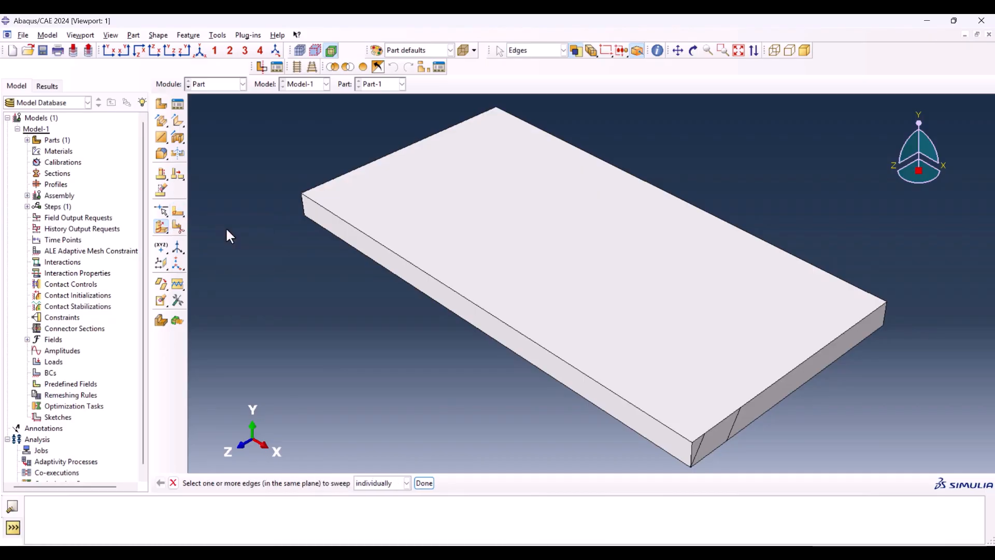
{"action": "scroll", "coordinate": [590, 392], "scroll_direction": "up", "scroll_amount": 2}
{"action": "scroll", "coordinate": [653, 415], "scroll_direction": "down", "scroll_amount": 3}
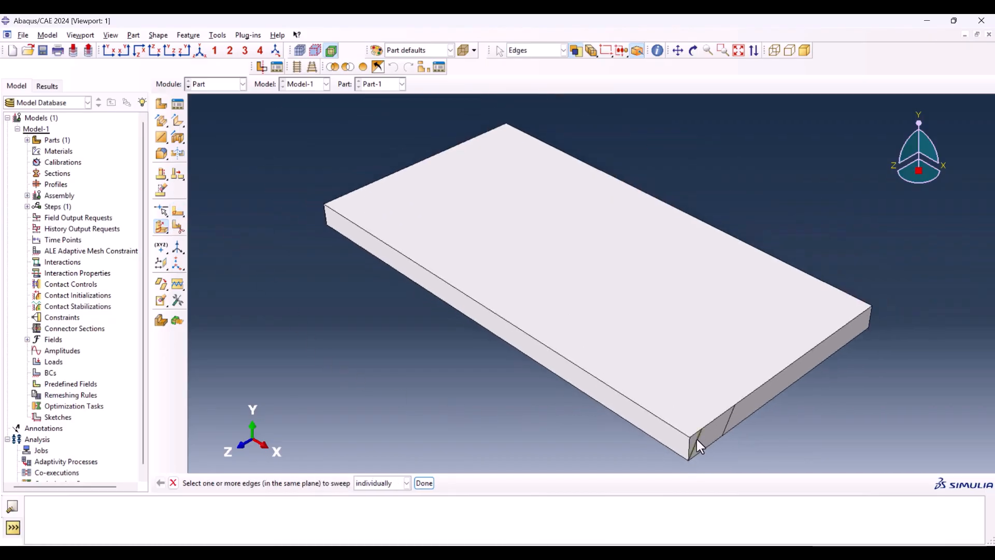
{"action": "left_click", "coordinate": [696, 439]}
{"action": "left_click", "coordinate": [424, 482]}
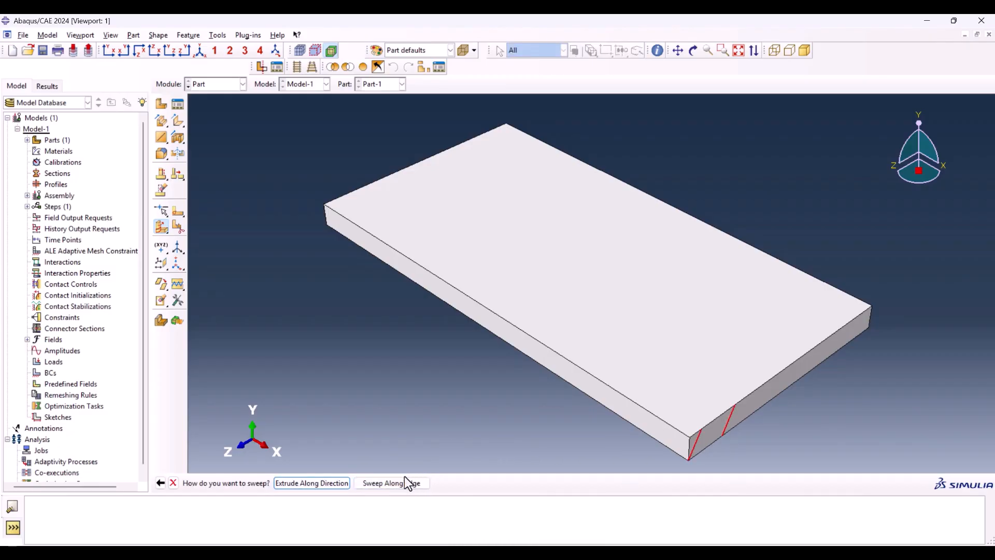
{"action": "left_click", "coordinate": [390, 483]}
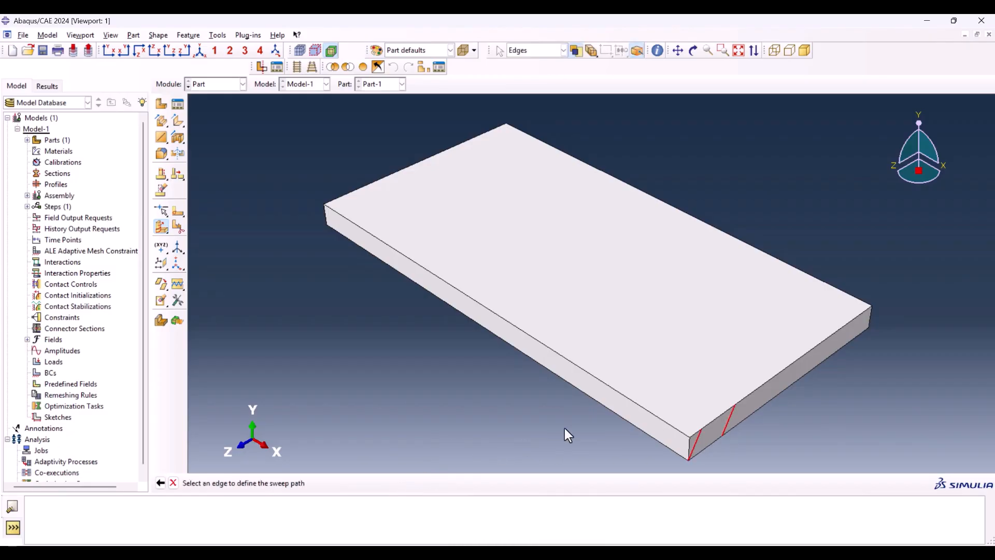
{"action": "left_click", "coordinate": [641, 406]}
{"action": "middle_click", "coordinate": [504, 415]}
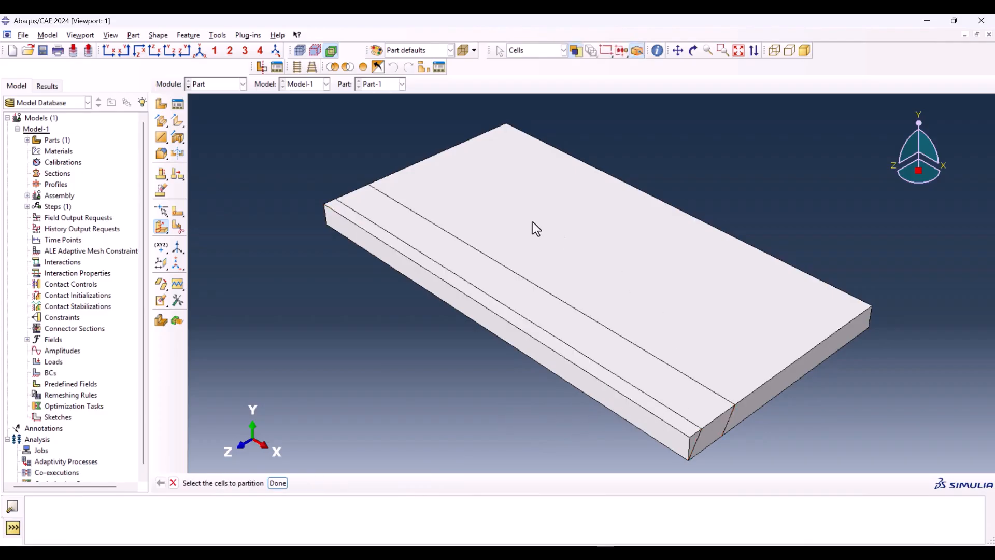
Step: Check the swept weld region cells from different angles and end the cell partition command
{"action": "mouse_move", "coordinate": [440, 326]}
{"action": "left_mouse_down", "text": "ctrl+alt"}
{"action": "mouse_move", "coordinate": [611, 322]}
{"action": "mouse_move", "coordinate": [573, 262]}
{"action": "mouse_move", "coordinate": [537, 315]}
{"action": "left_mouse_up", "text": "ctrl+alt"}
{"action": "left_click_drag", "start_coordinate": [654, 313], "coordinate": [487, 340], "text": "ctrl+alt"}
{"action": "left_click", "coordinate": [577, 318]}
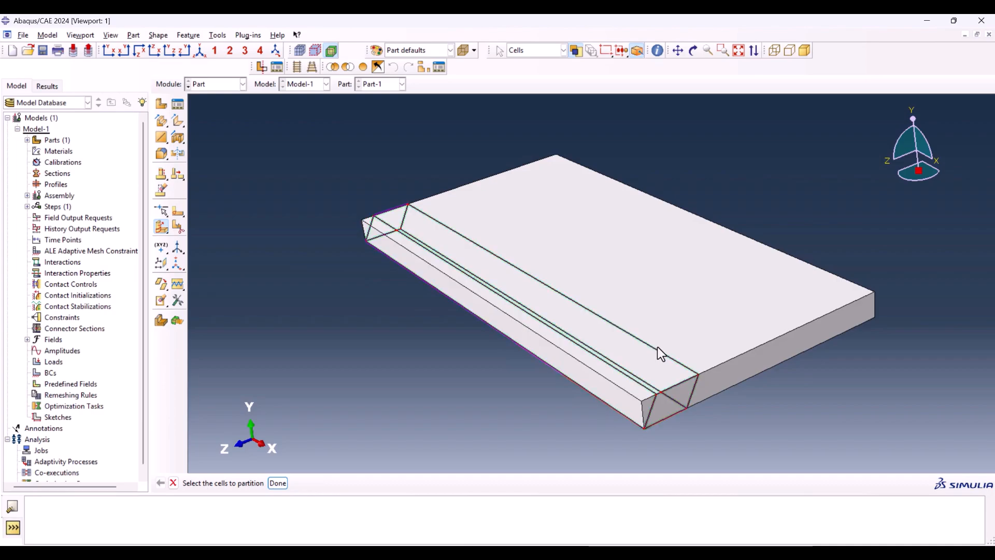
{"action": "left_click", "coordinate": [741, 312]}
{"action": "left_click", "coordinate": [337, 313]}
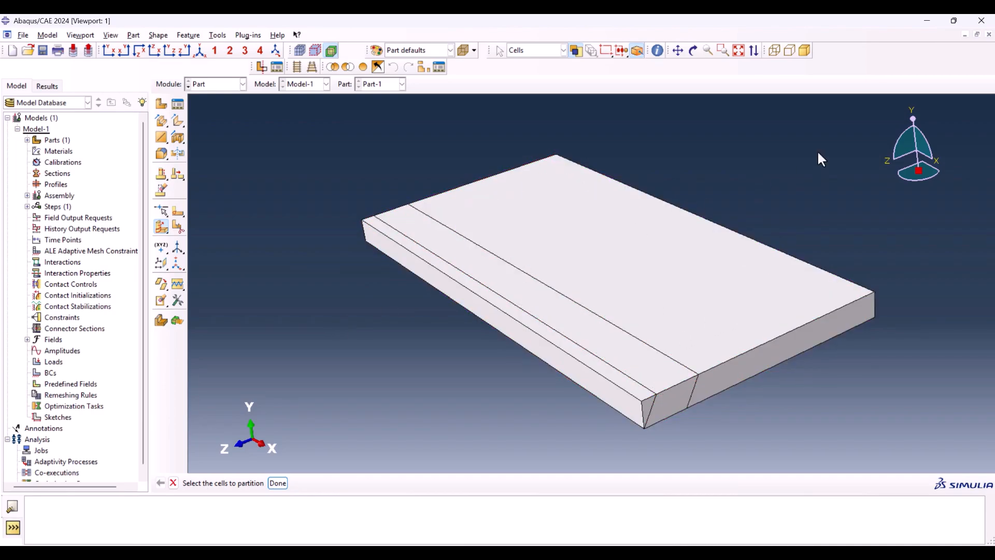
{"action": "key", "text": "Escape"}
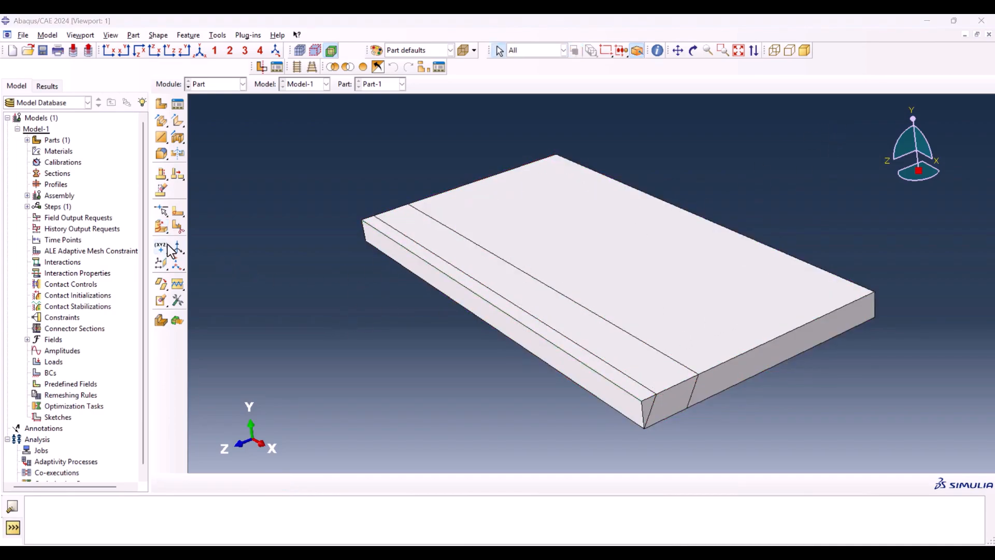
Step: Partition the outer weld strip cell at mid-length using a three-point cutting plane through its long edges' midpoints
{"action": "left_click", "coordinate": [162, 229]}
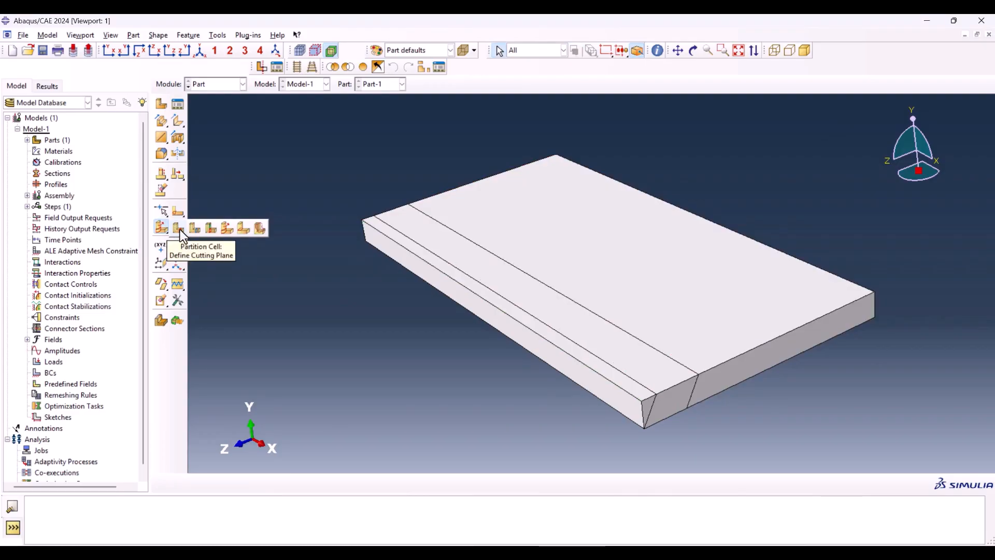
{"action": "left_click", "coordinate": [179, 230]}
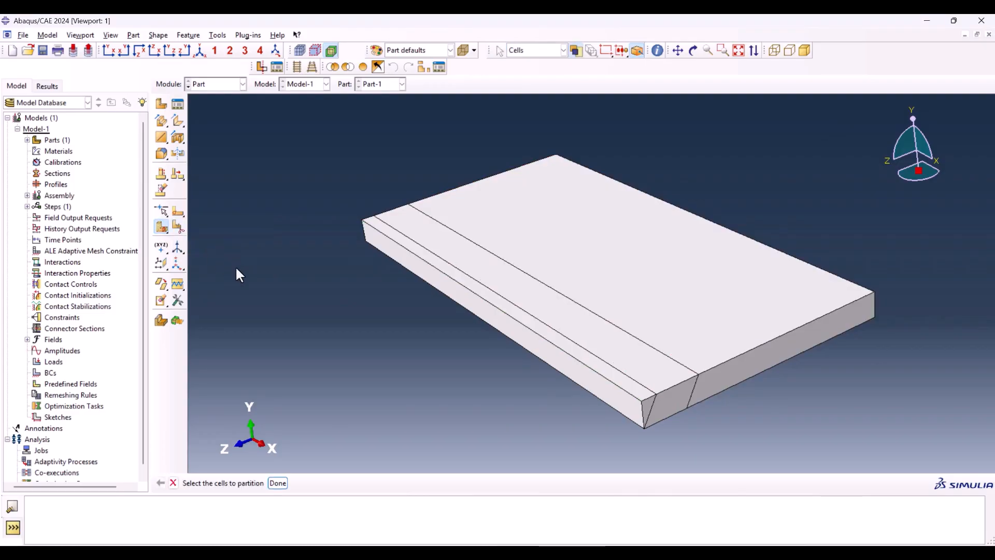
{"action": "mouse_move", "coordinate": [477, 315]}
{"action": "left_mouse_down", "text": "ctrl+alt"}
{"action": "mouse_move", "coordinate": [540, 340]}
{"action": "mouse_move", "coordinate": [487, 325]}
{"action": "left_mouse_up", "text": "ctrl+alt"}
{"action": "left_click", "coordinate": [487, 323]}
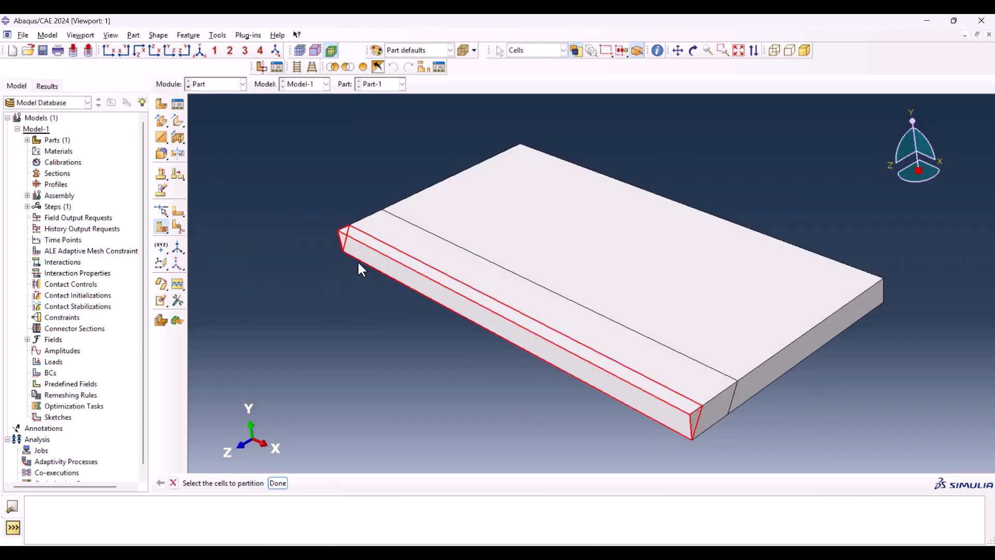
{"action": "middle_click", "coordinate": [400, 359]}
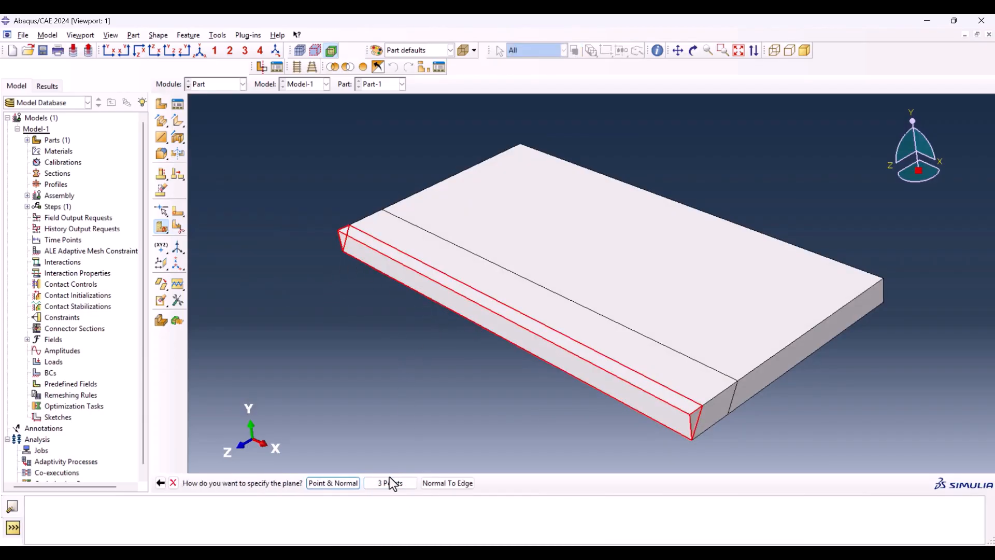
{"action": "left_click", "coordinate": [389, 483]}
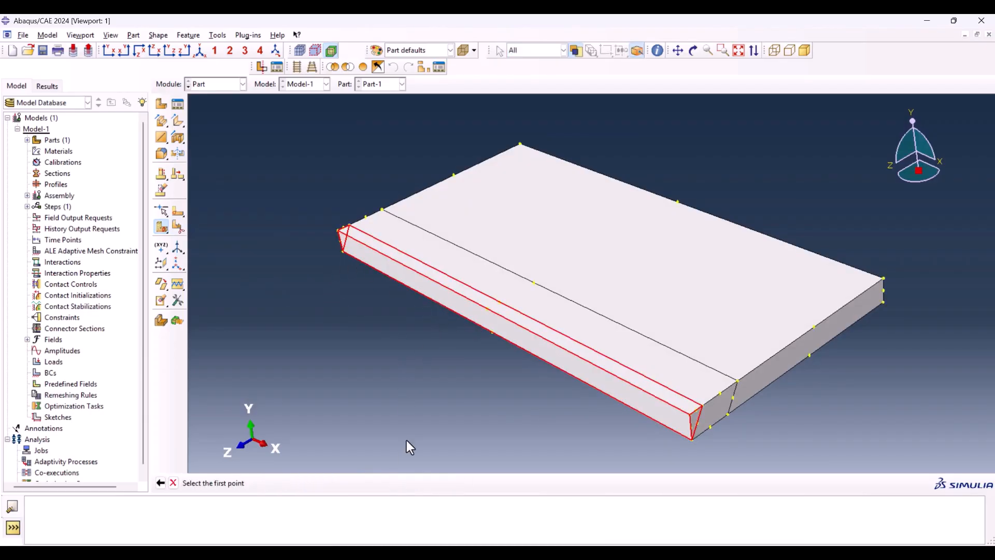
{"action": "left_click", "coordinate": [492, 331]}
{"action": "left_click", "coordinate": [487, 308]}
{"action": "left_click", "coordinate": [499, 302]}
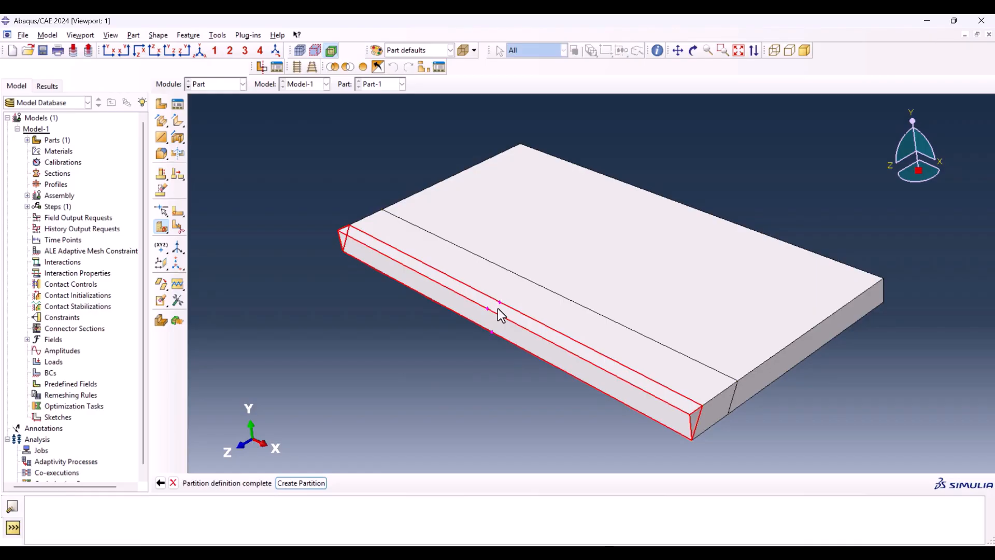
{"action": "middle_click", "coordinate": [459, 354]}
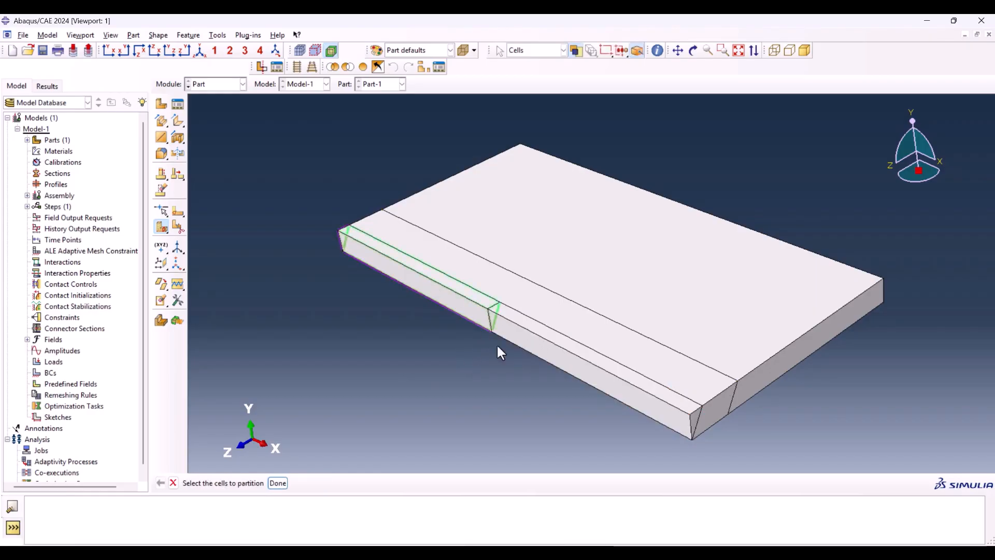
Step: Partition the far half of the outer weld strip with a three-point cutting plane through its edge midpoints
{"action": "left_click", "coordinate": [409, 278]}
{"action": "left_click", "coordinate": [522, 334]}
{"action": "left_click", "coordinate": [357, 310]}
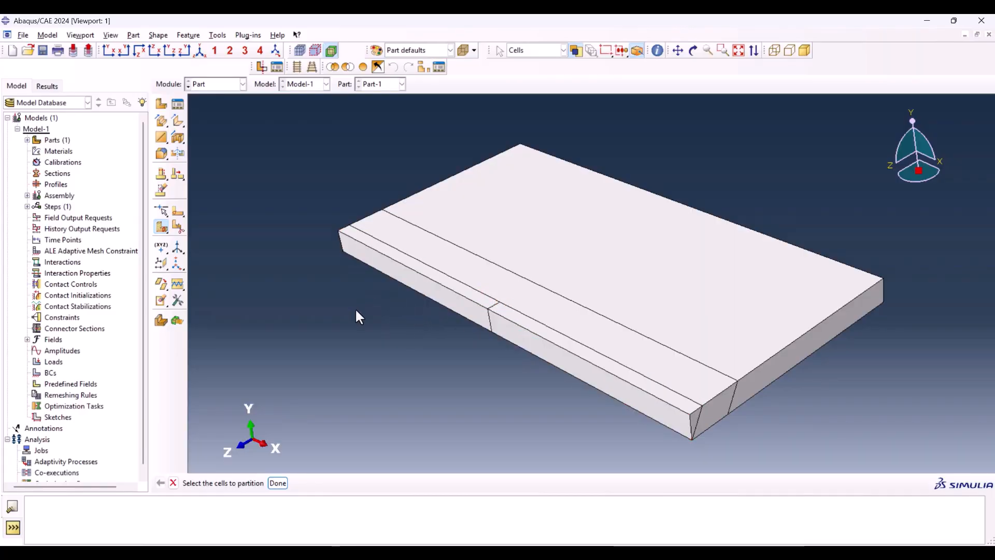
{"action": "left_click", "coordinate": [443, 288]}
{"action": "middle_click", "coordinate": [400, 330]}
{"action": "left_click", "coordinate": [390, 483]}
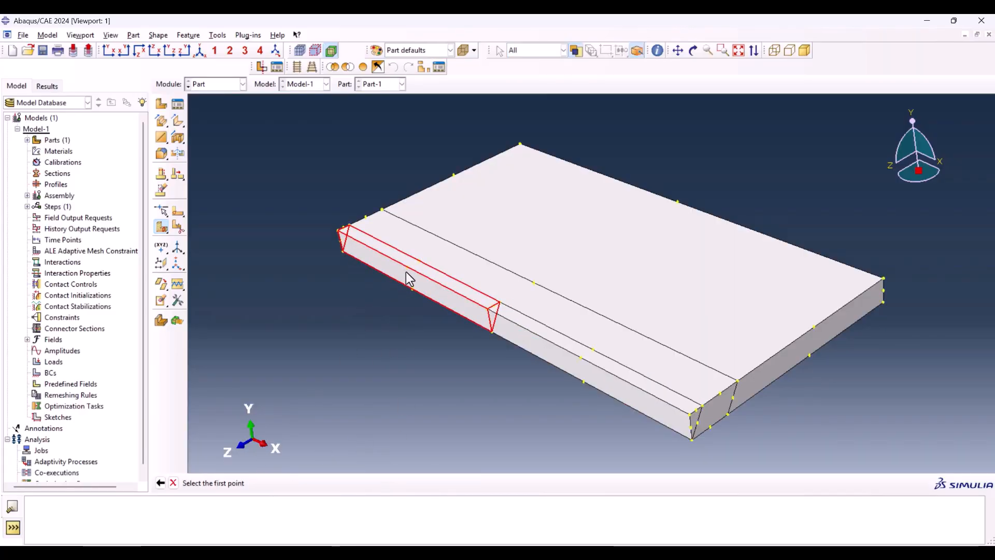
{"action": "left_click", "coordinate": [412, 288]}
{"action": "left_click", "coordinate": [407, 266]}
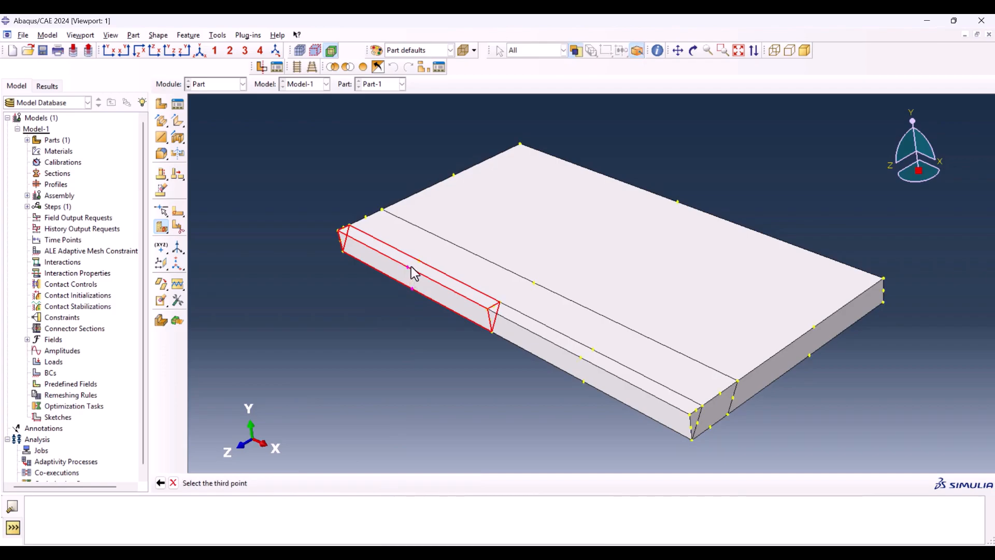
{"action": "left_click", "coordinate": [420, 263]}
{"action": "middle_click", "coordinate": [416, 343]}
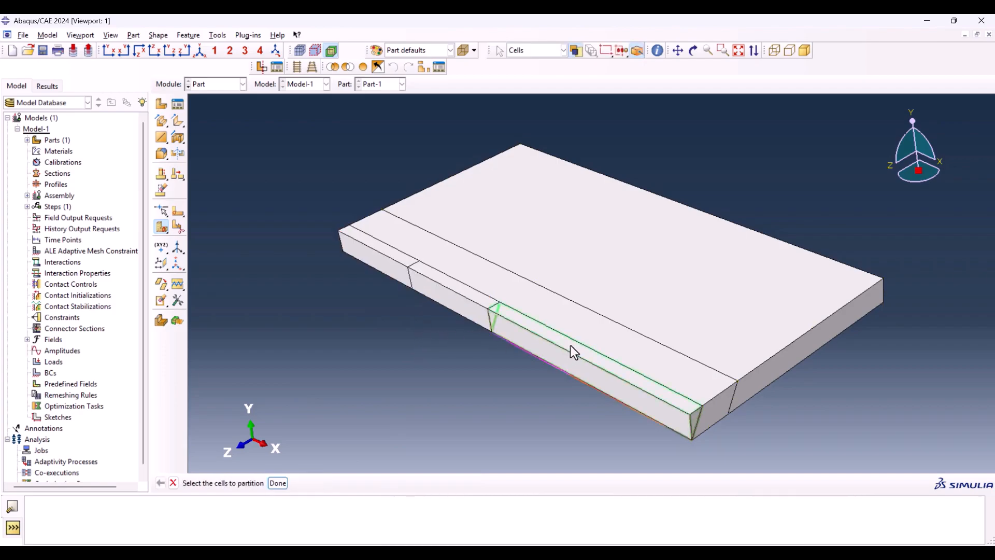
Step: Partition the near half of the outer weld strip with a three-point cutting plane through its edge midpoints
{"action": "left_click", "coordinate": [570, 344]}
{"action": "middle_click", "coordinate": [549, 407]}
{"action": "left_click", "coordinate": [396, 483]}
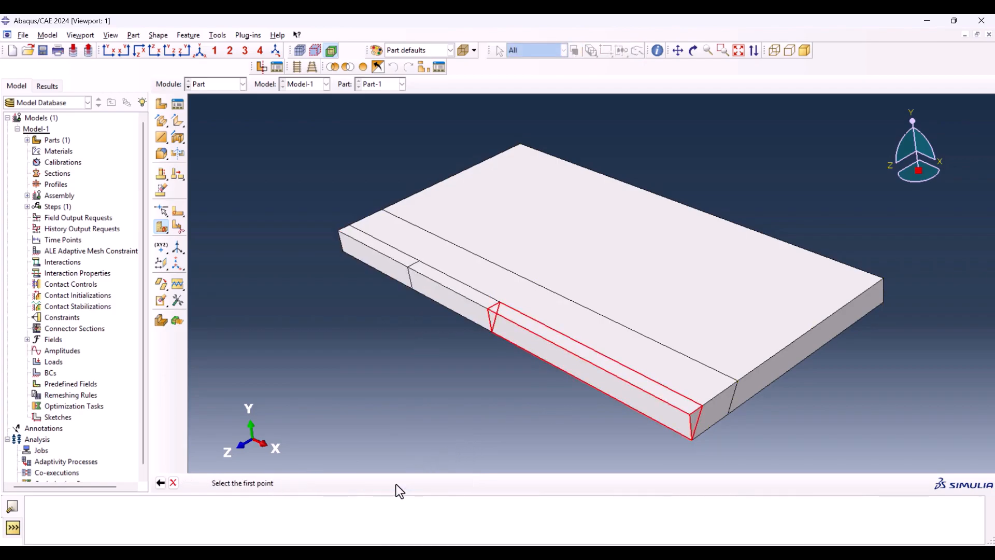
{"action": "left_click", "coordinate": [583, 381]}
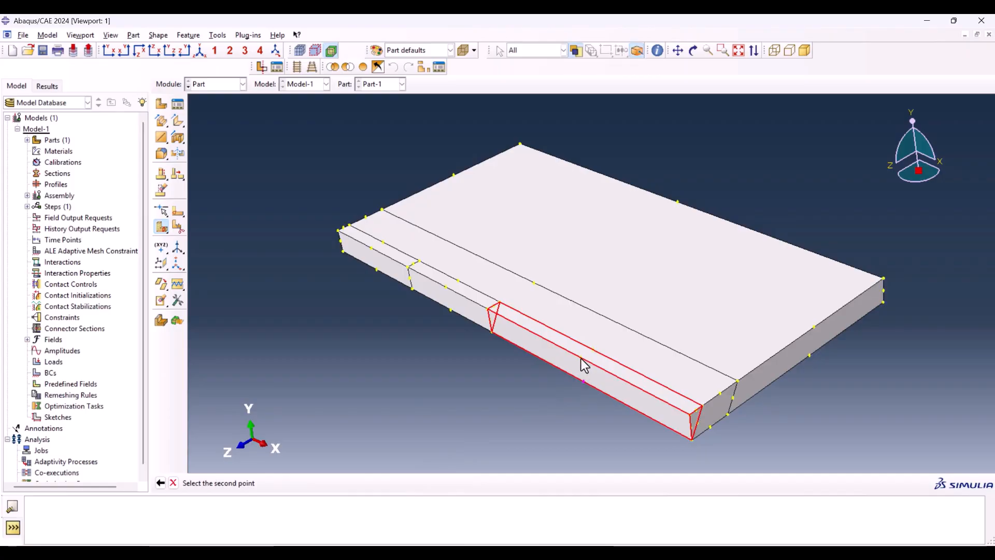
{"action": "left_click", "coordinate": [580, 357]}
{"action": "left_click", "coordinate": [592, 350]}
{"action": "middle_click", "coordinate": [527, 394]}
{"action": "left_click", "coordinate": [377, 253]}
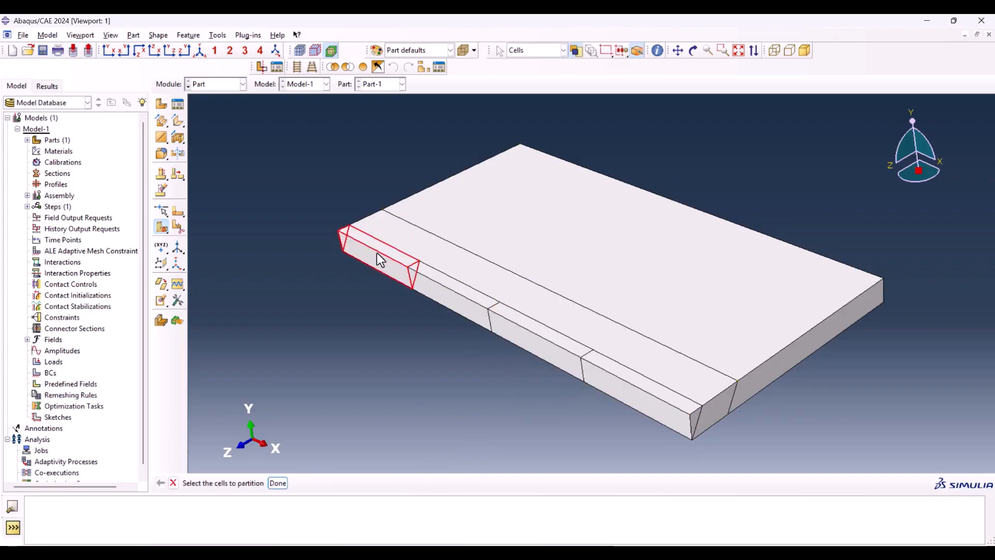
{"action": "left_click", "coordinate": [416, 278], "text": "shift"}
{"action": "left_click", "coordinate": [527, 332], "text": "shift"}
{"action": "left_click", "coordinate": [596, 384], "text": "shift"}
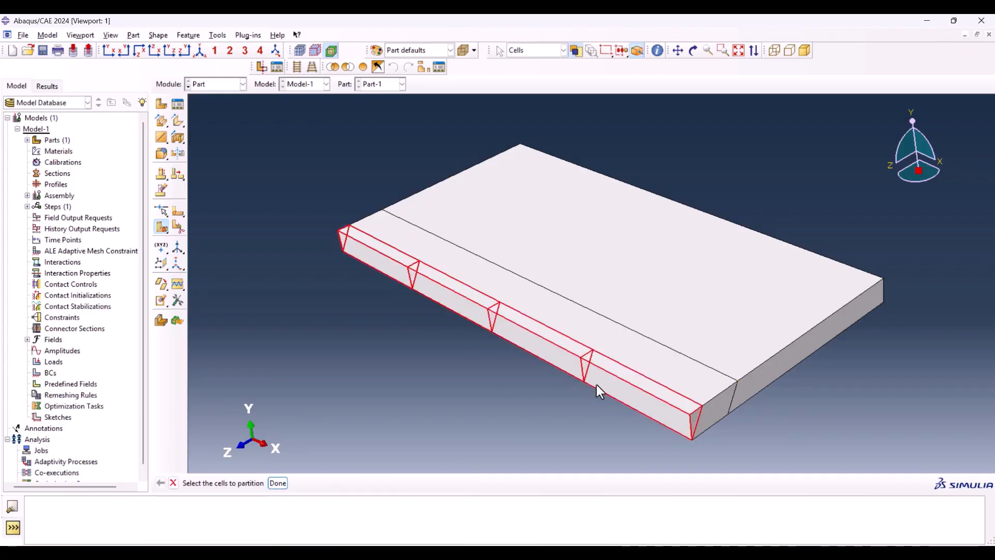
{"action": "left_click", "coordinate": [452, 340]}
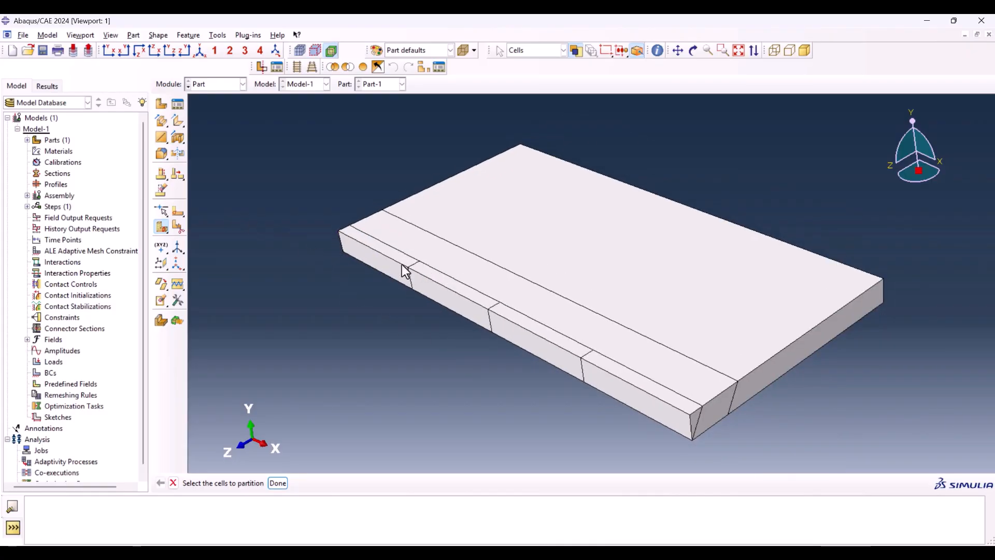
Step: Halve the farthest quarter cell of the outer weld strip with a three-point cutting plane through its edge midpoints
{"action": "left_click", "coordinate": [402, 270]}
{"action": "middle_click", "coordinate": [381, 283]}
{"action": "scroll", "coordinate": [374, 279], "scroll_direction": "up", "scroll_amount": 3}
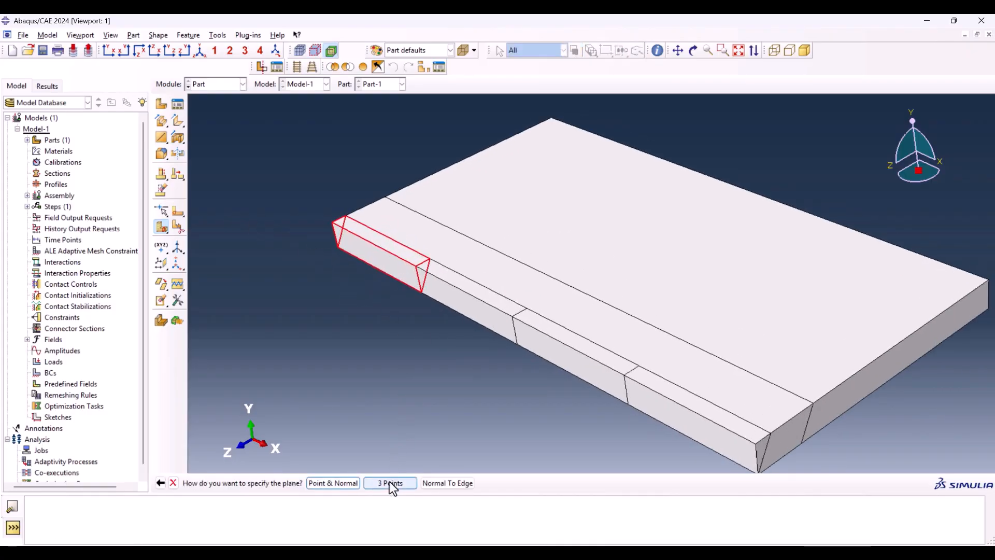
{"action": "left_click", "coordinate": [390, 483]}
{"action": "left_click", "coordinate": [378, 268]}
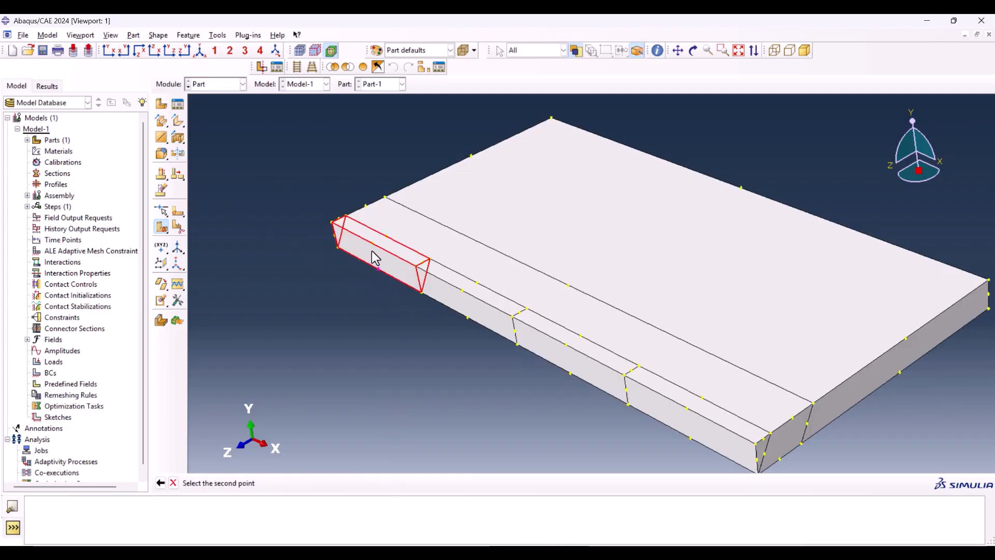
{"action": "left_click", "coordinate": [372, 243]}
{"action": "left_click", "coordinate": [388, 237]}
{"action": "middle_click", "coordinate": [384, 262]}
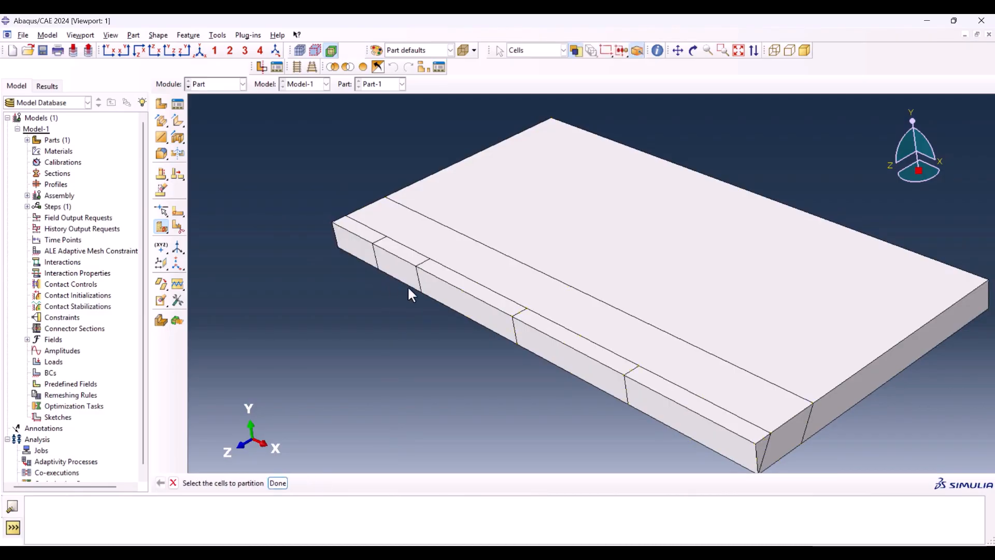
Step: Halve the remaining quarter cells of the outer weld strip, including the nearest one, with three-point cutting planes through their edge midpoints
{"action": "left_click", "coordinate": [452, 300]}
{"action": "left_click", "coordinate": [617, 398]}
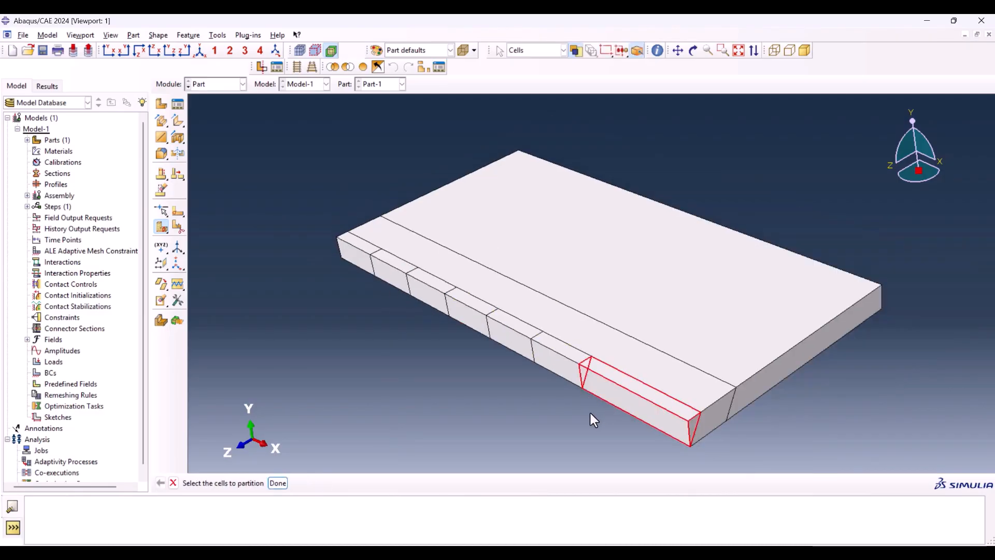
{"action": "middle_click", "coordinate": [621, 429]}
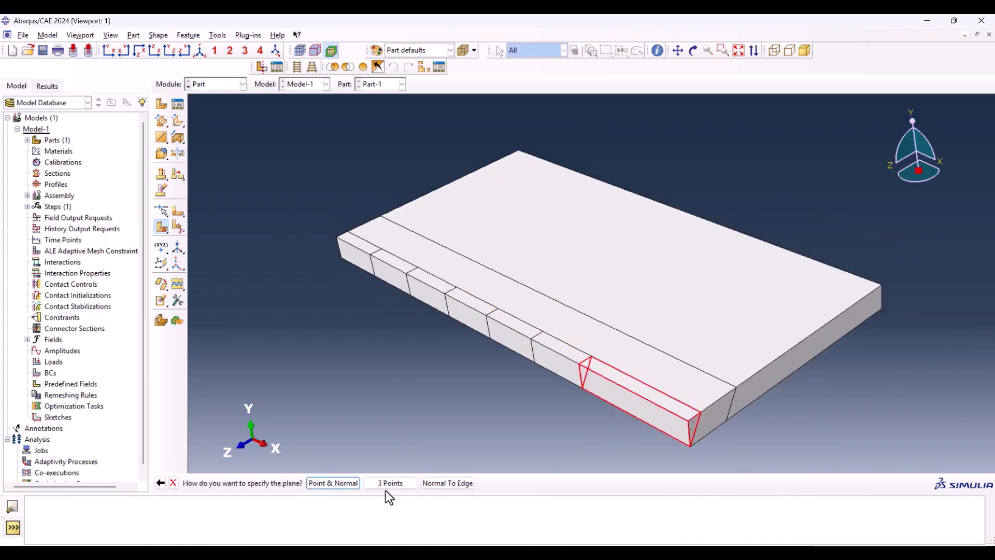
{"action": "left_click", "coordinate": [389, 483]}
{"action": "left_click", "coordinate": [634, 417]}
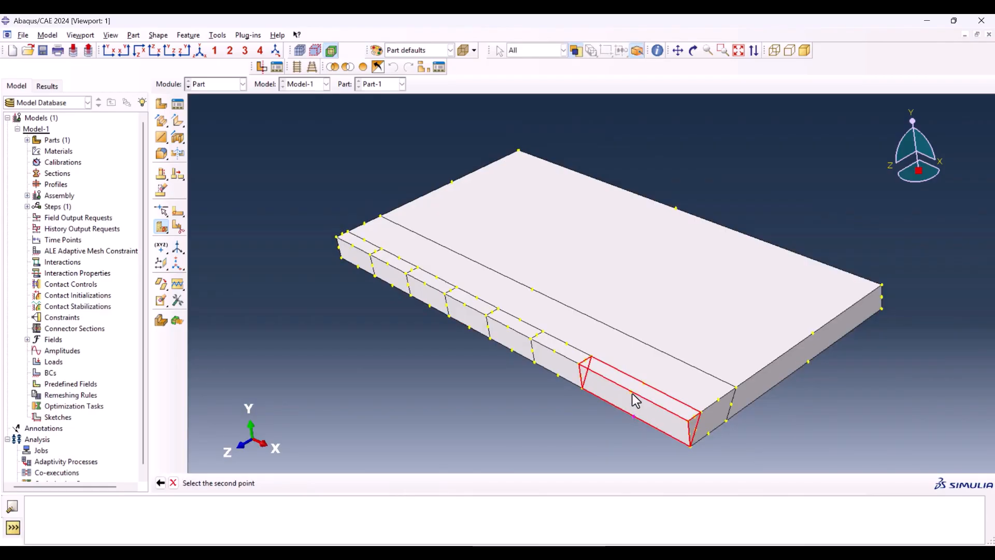
{"action": "left_click", "coordinate": [630, 391]}
{"action": "left_click", "coordinate": [643, 386]}
{"action": "middle_click", "coordinate": [589, 417]}
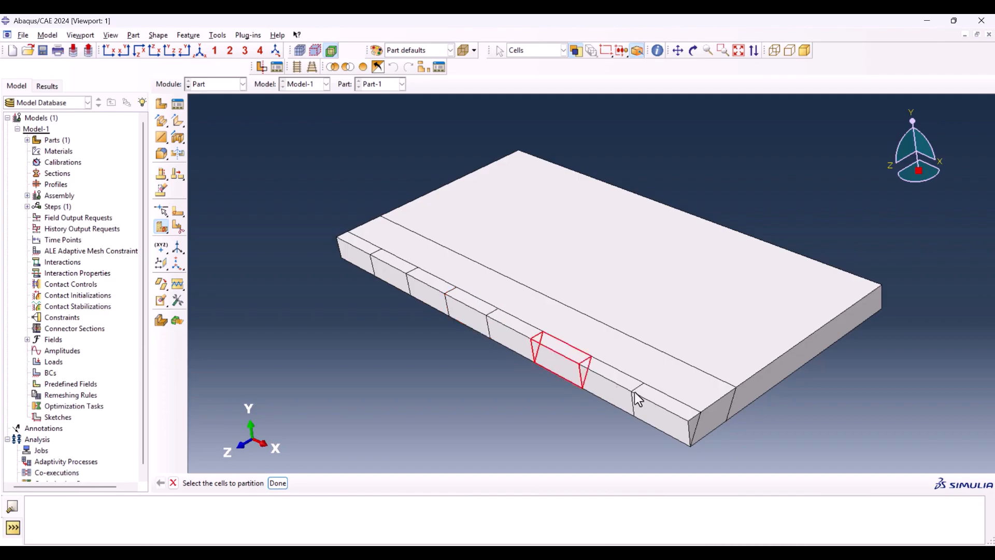
Step: Switch to the Property module and create a new material named Steel
{"action": "left_click", "coordinate": [243, 84]}
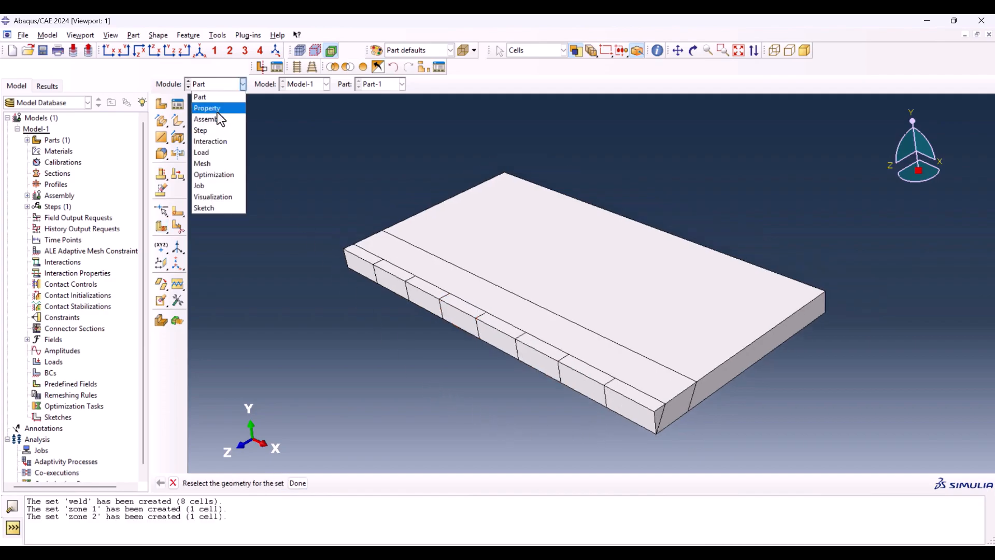
{"action": "left_click", "coordinate": [217, 110]}
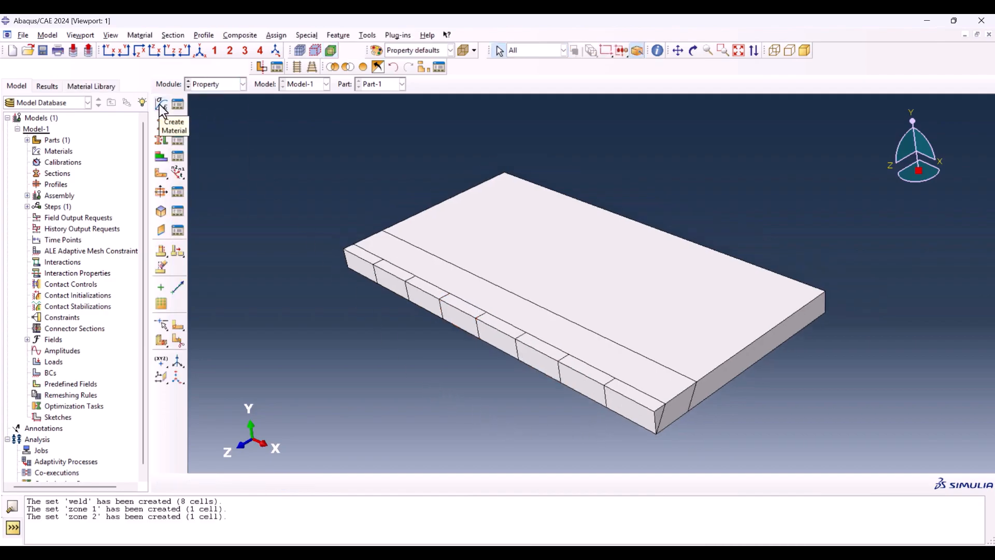
{"action": "left_click", "coordinate": [162, 105]}
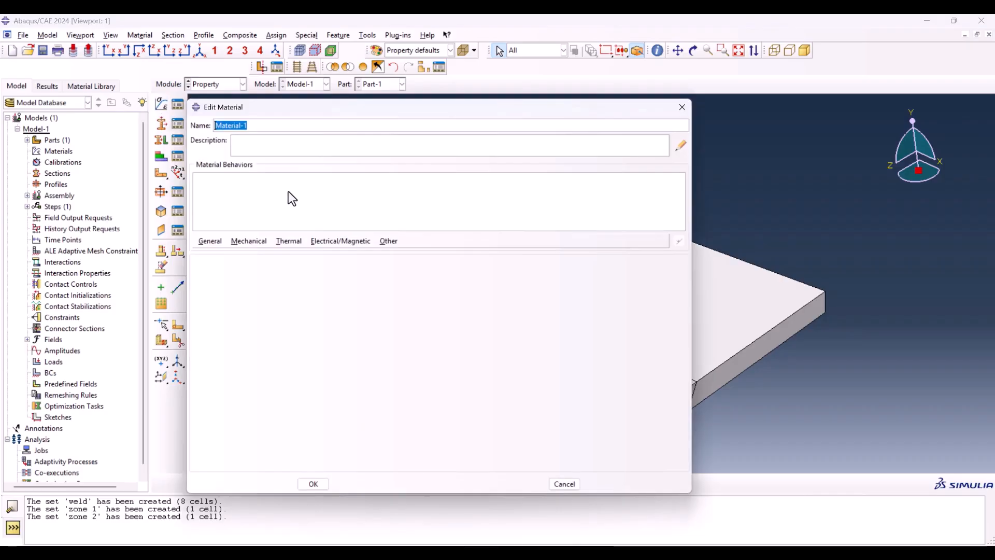
{"action": "type", "text": "Steel"}
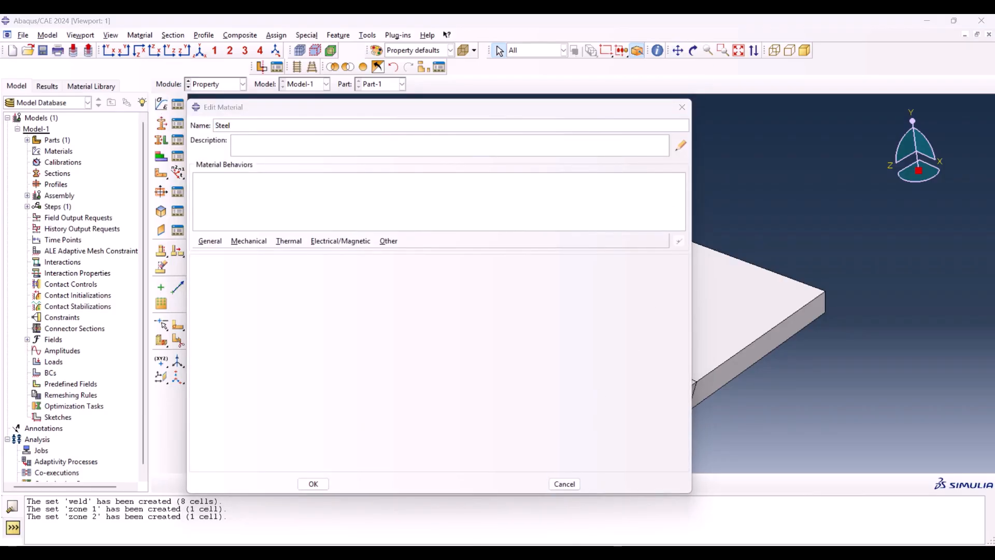
Step: Switch to the material properties workbook in Excel and copy the Density and Temp. values in A2:B11
{"action": "left_click", "coordinate": [580, 554]}
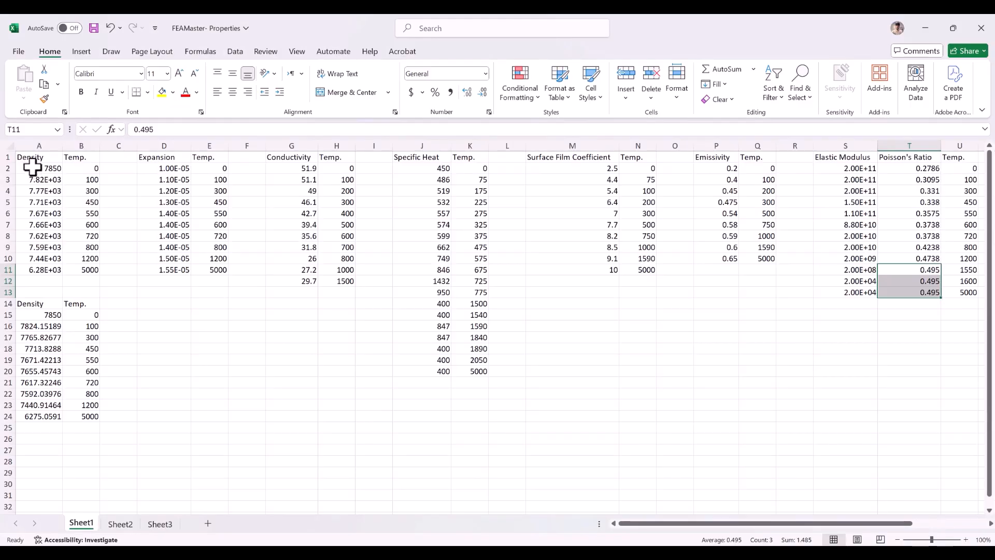
{"action": "left_click_drag", "start_coordinate": [28, 168], "coordinate": [89, 269]}
{"action": "key", "text": "ctrl+c"}
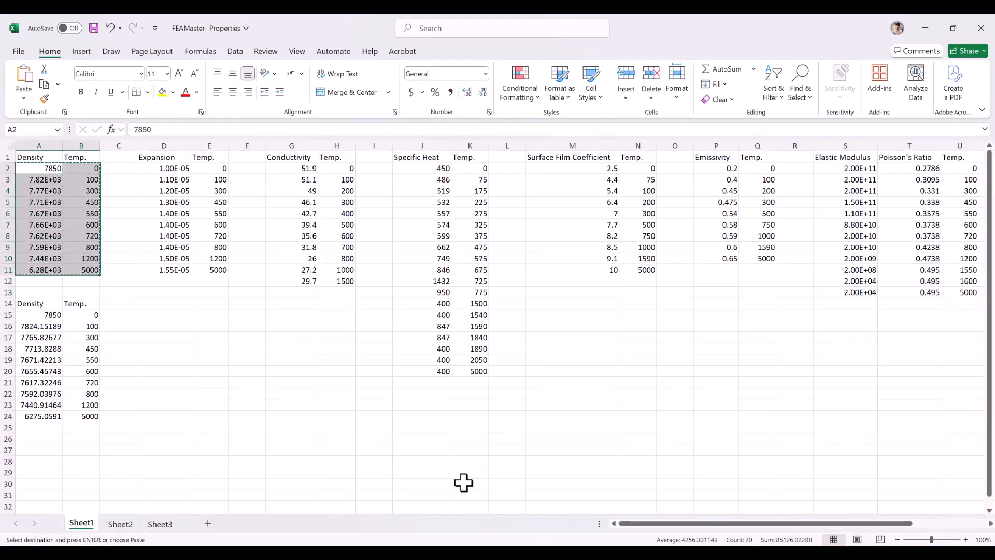
Step: Return to Abaqus, add a temperature-dependent Density behavior to Steel, and paste the copied density and temperature values into its table
{"action": "key", "text": "alt+Tab"}
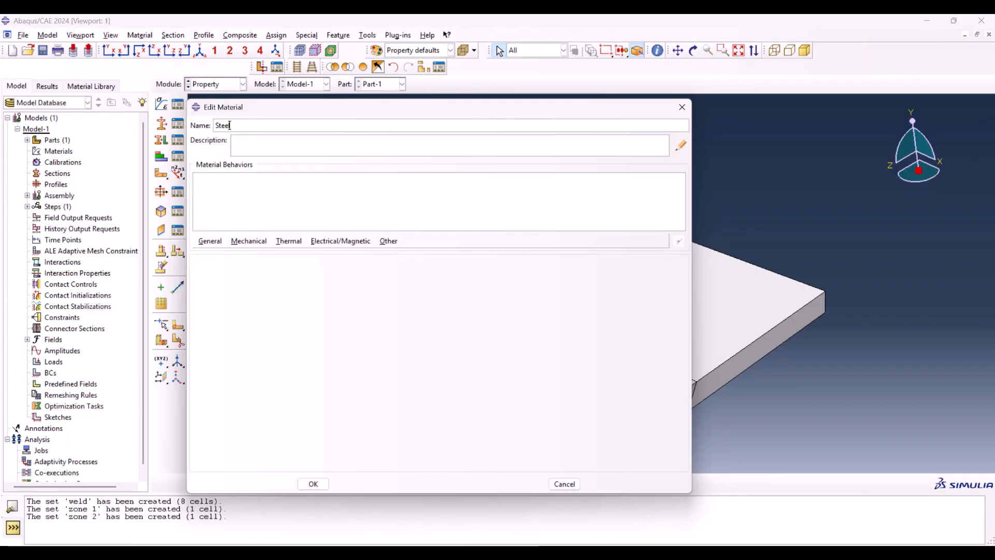
{"action": "left_click", "coordinate": [208, 241]}
{"action": "left_click", "coordinate": [223, 253]}
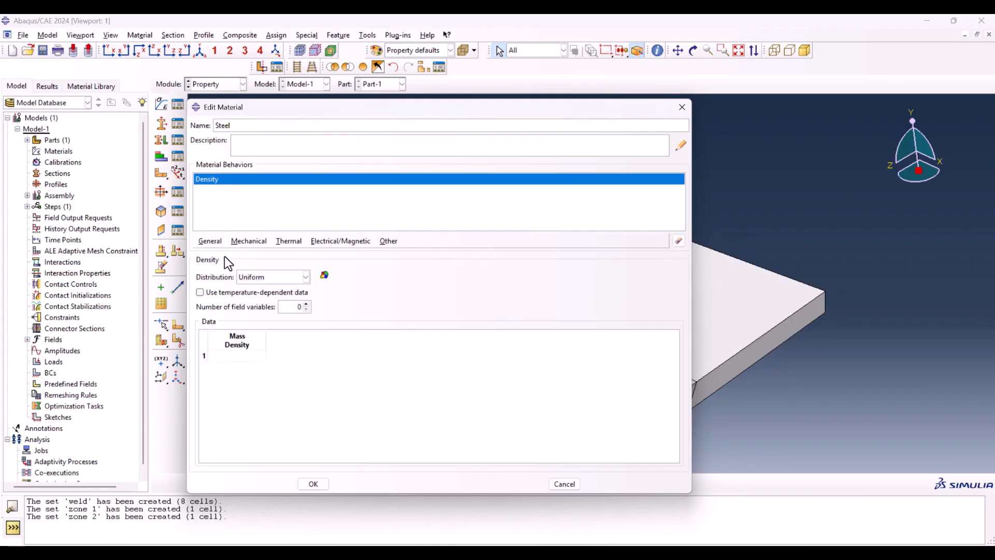
{"action": "left_click", "coordinate": [228, 292]}
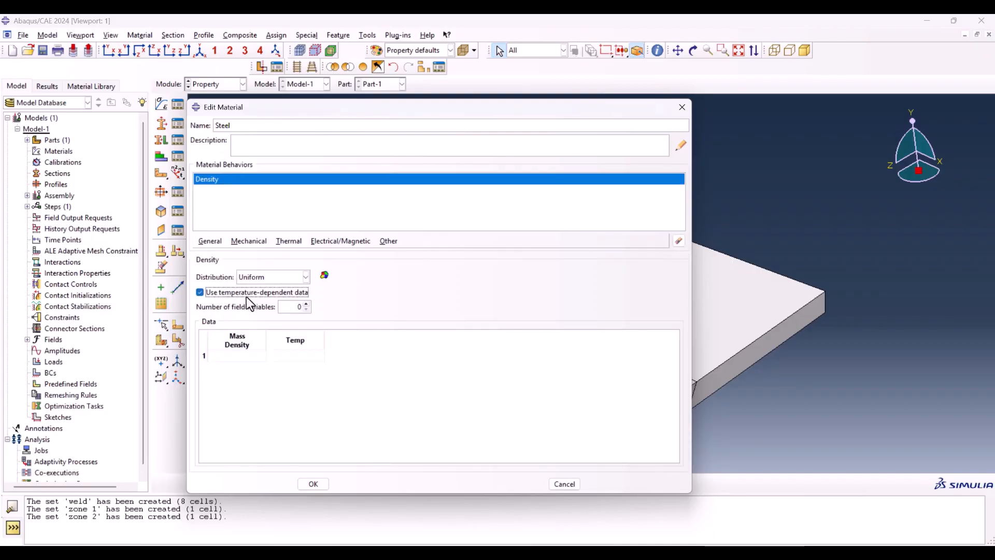
{"action": "left_click", "coordinate": [238, 357]}
{"action": "key", "text": "ctrl+v"}
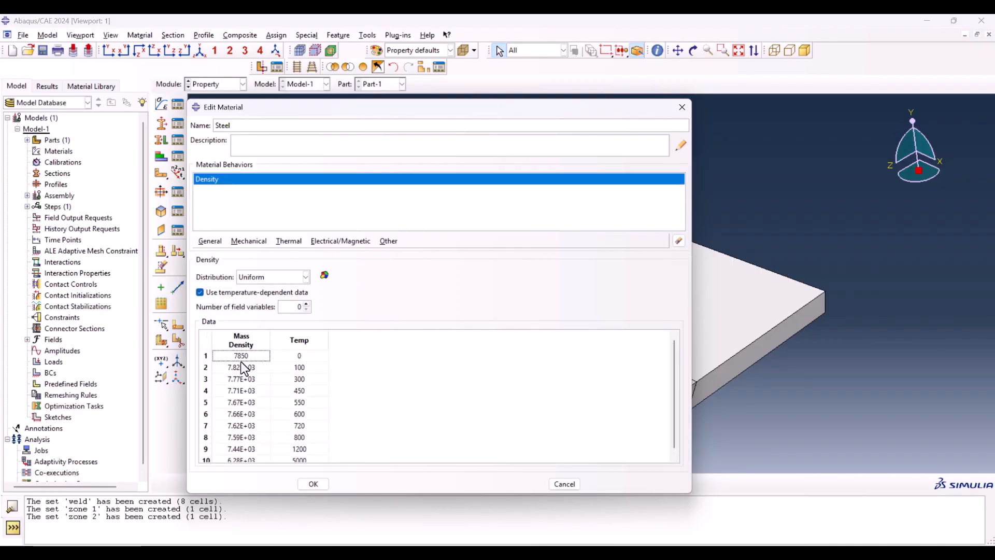
Step: Copy the Conductivity and Temp. values in G2:H12 from the Excel workbook into a new temperature-dependent Conductivity behavior for Steel in Abaqus
{"action": "key", "text": "alt+Tab"}
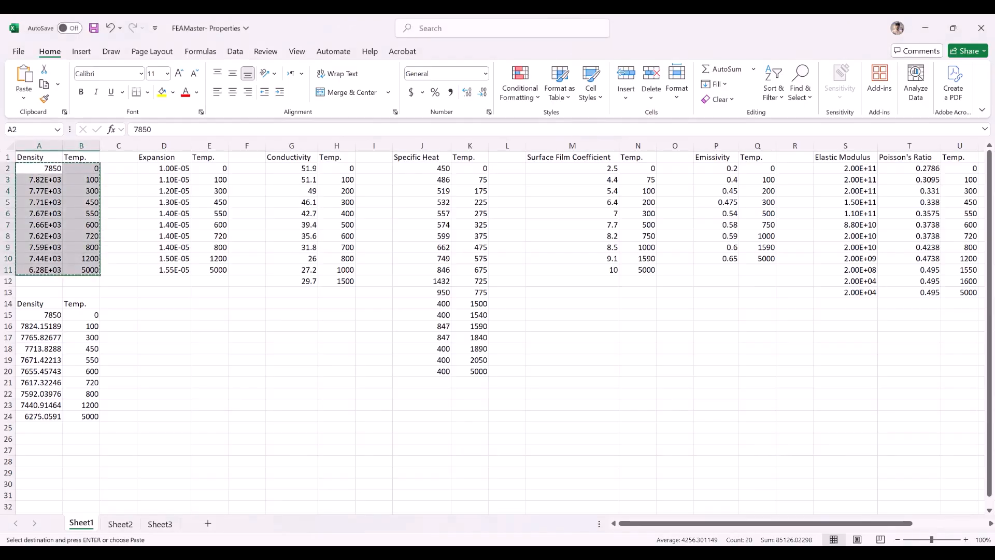
{"action": "left_click_drag", "start_coordinate": [280, 165], "coordinate": [338, 280]}
{"action": "key", "text": "alt+Tab"}
{"action": "left_click", "coordinate": [285, 241]}
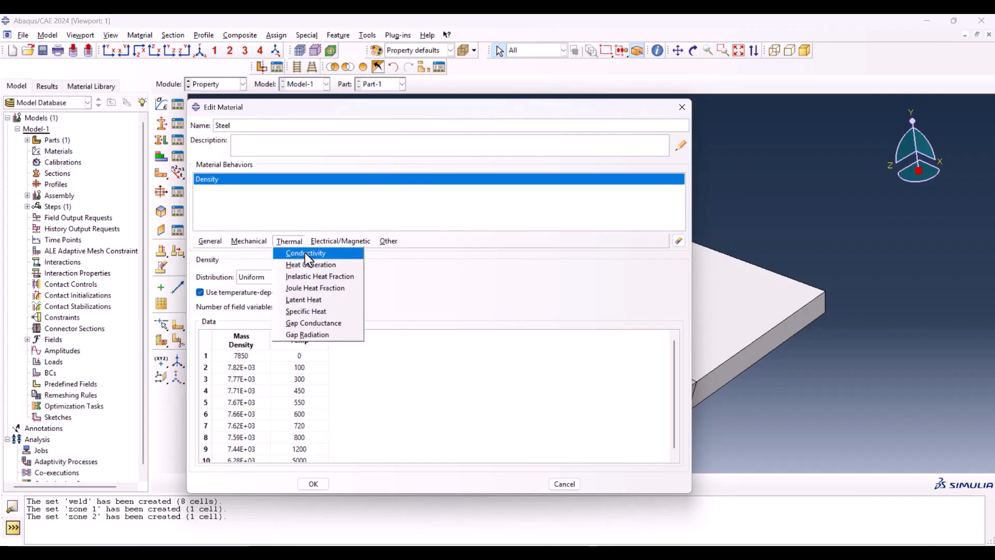
{"action": "left_click", "coordinate": [304, 252]}
{"action": "left_click", "coordinate": [200, 292]}
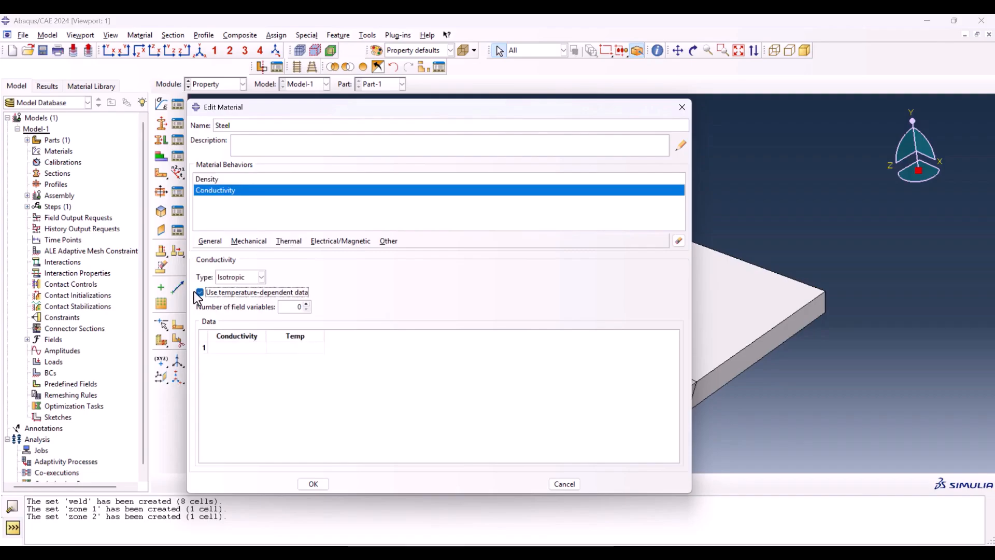
{"action": "left_click", "coordinate": [238, 347]}
{"action": "key", "text": "ctrl+v"}
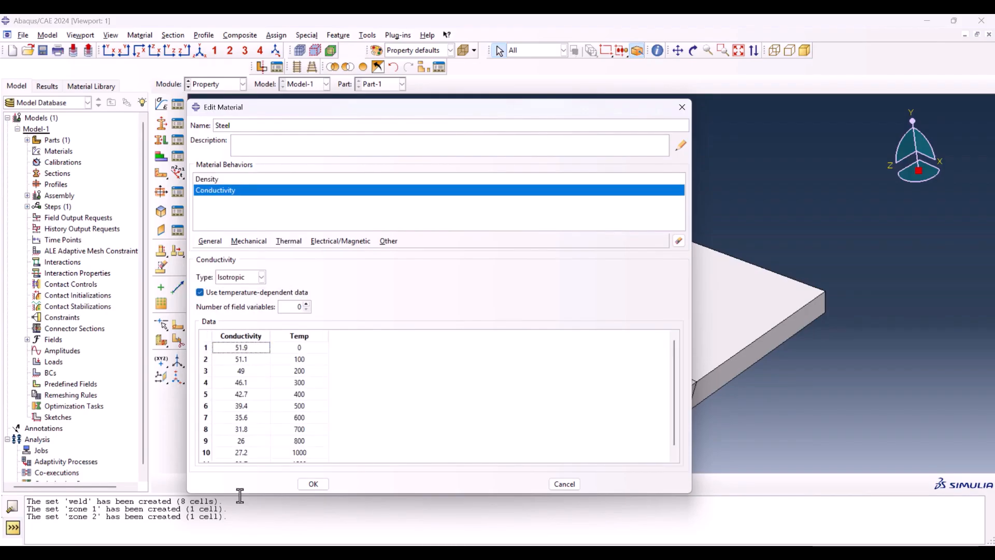
Step: Copy the Specific Heat and Temp. data from Excel columns J and K into a new temperature-dependent Specific Heat behavior for Steel in Abaqus
{"action": "key", "text": "alt+Tab"}
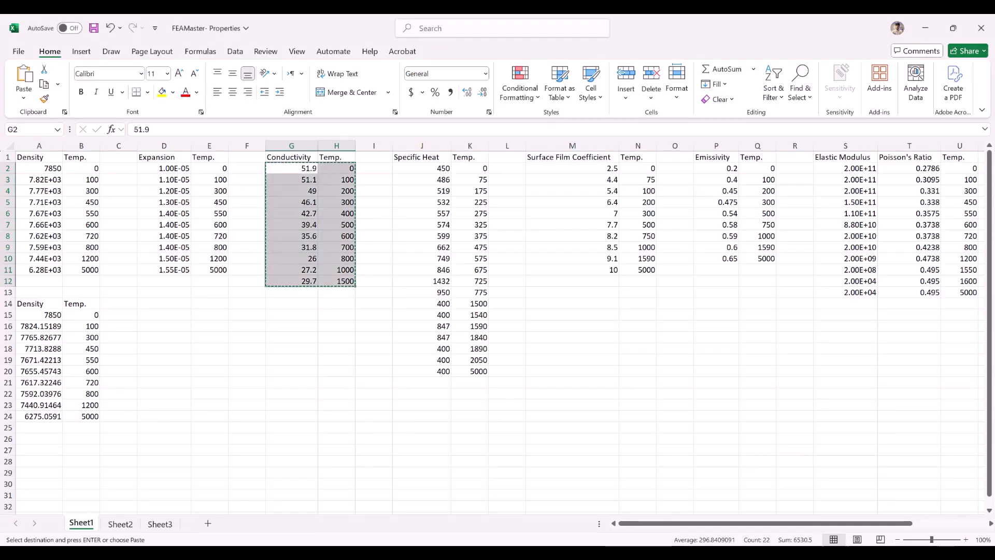
{"action": "left_click_drag", "start_coordinate": [418, 168], "coordinate": [478, 378]}
{"action": "key", "text": "ctrl+c"}
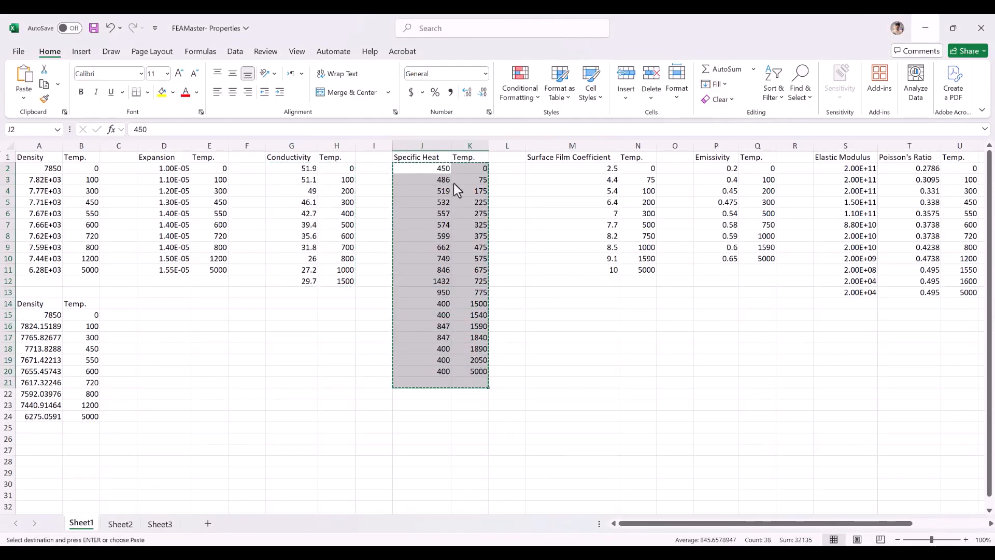
{"action": "key", "text": "alt+Tab"}
{"action": "left_click", "coordinate": [294, 242]}
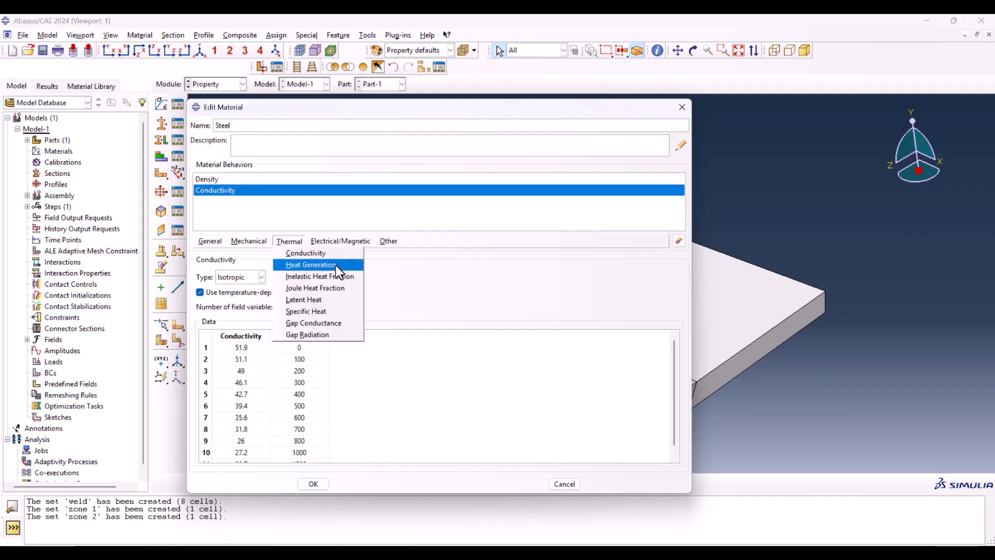
{"action": "left_click", "coordinate": [335, 311]}
{"action": "left_click", "coordinate": [213, 276]}
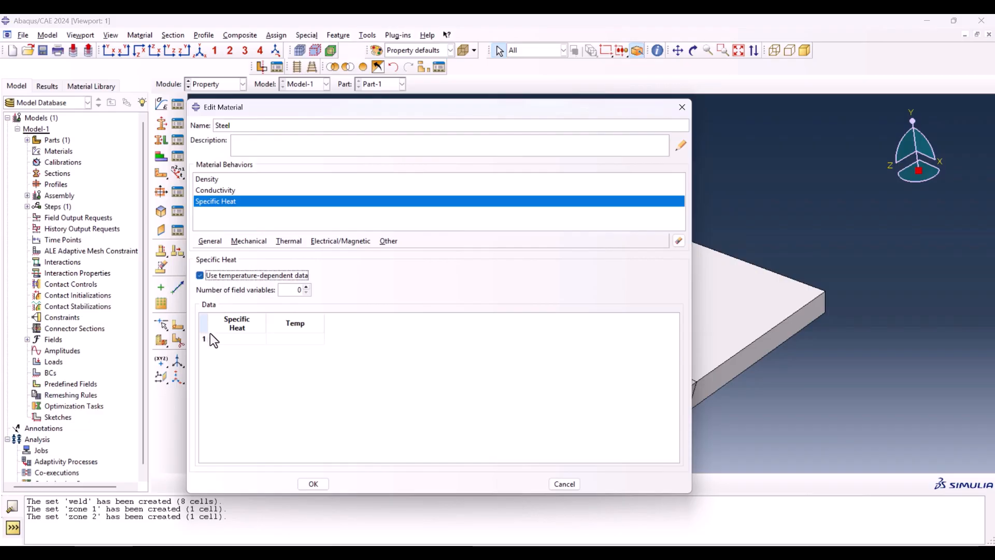
{"action": "left_click", "coordinate": [240, 335]}
{"action": "key", "text": "ctrl+v"}
Step: Review the elastic modulus, Poisson's ratio, yield stress, surface film coefficient and emissivity data in the Excel workbook
{"action": "key", "text": "alt+Tab"}
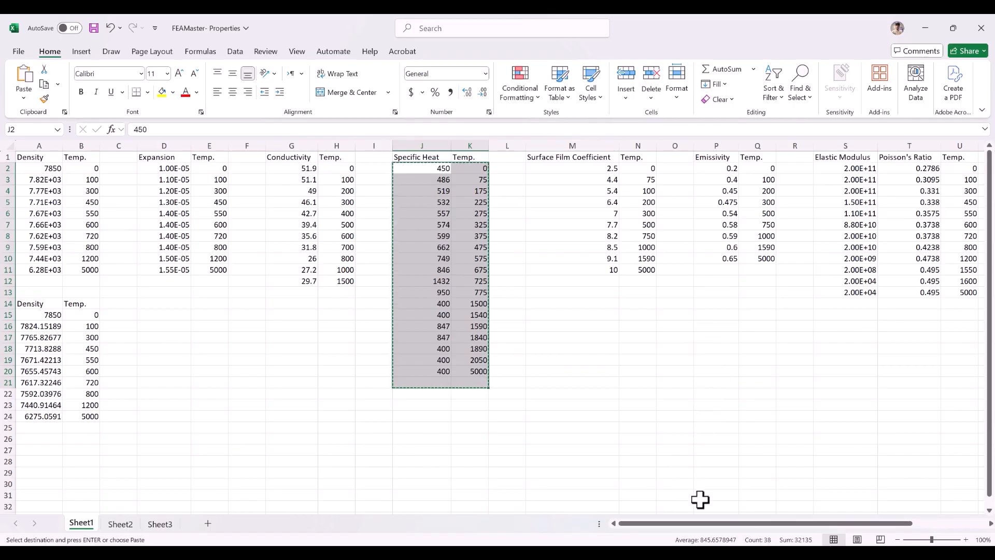
{"action": "scroll", "coordinate": [700, 499], "scroll_direction": "right", "scroll_amount": 3}
{"action": "mouse_move", "coordinate": [683, 157]}
{"action": "left_mouse_down"}
{"action": "mouse_move", "coordinate": [745, 215]}
{"action": "mouse_move", "coordinate": [780, 300]}
{"action": "left_mouse_up"}
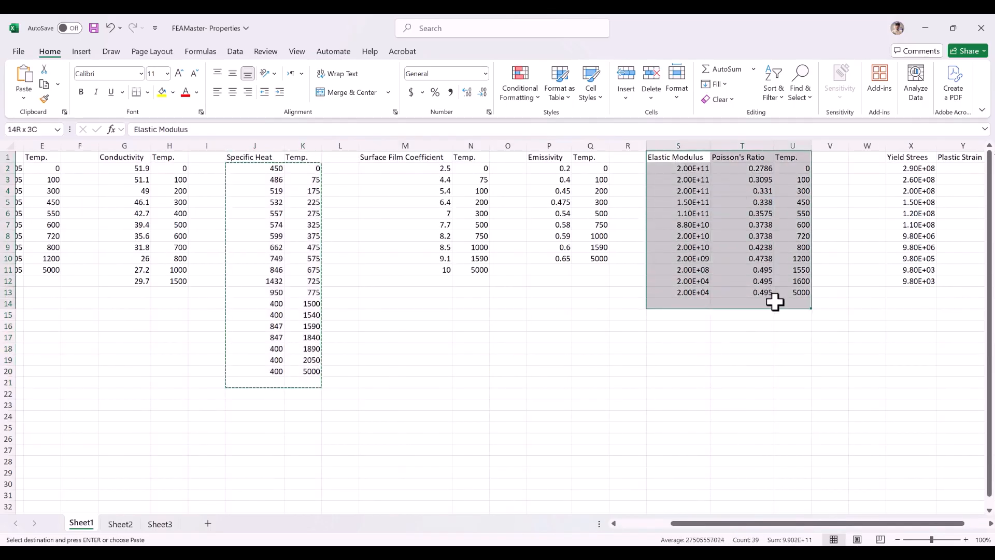
{"action": "left_click_drag", "start_coordinate": [928, 157], "coordinate": [969, 202]}
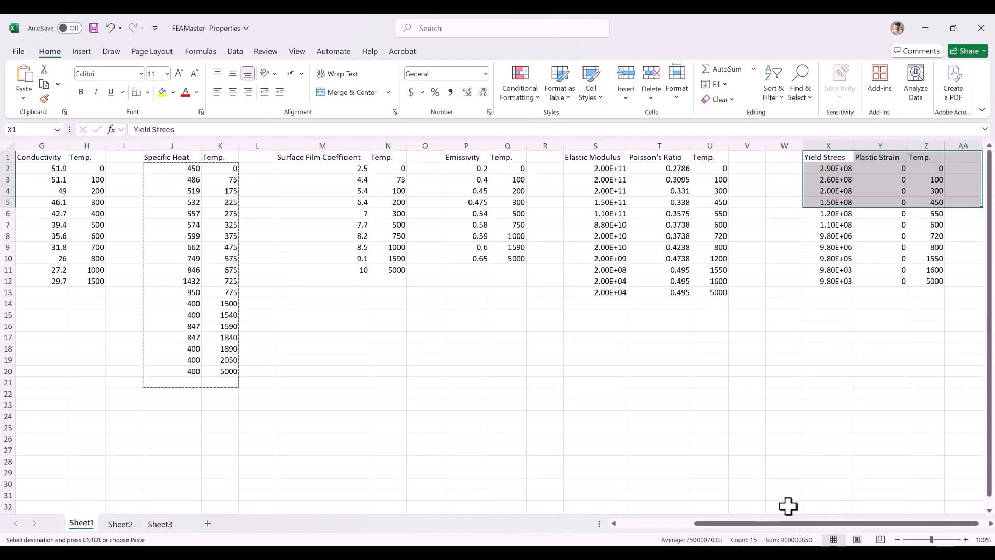
{"action": "left_click_drag", "start_coordinate": [756, 523], "coordinate": [729, 524]}
{"action": "left_click_drag", "start_coordinate": [527, 158], "coordinate": [579, 263]}
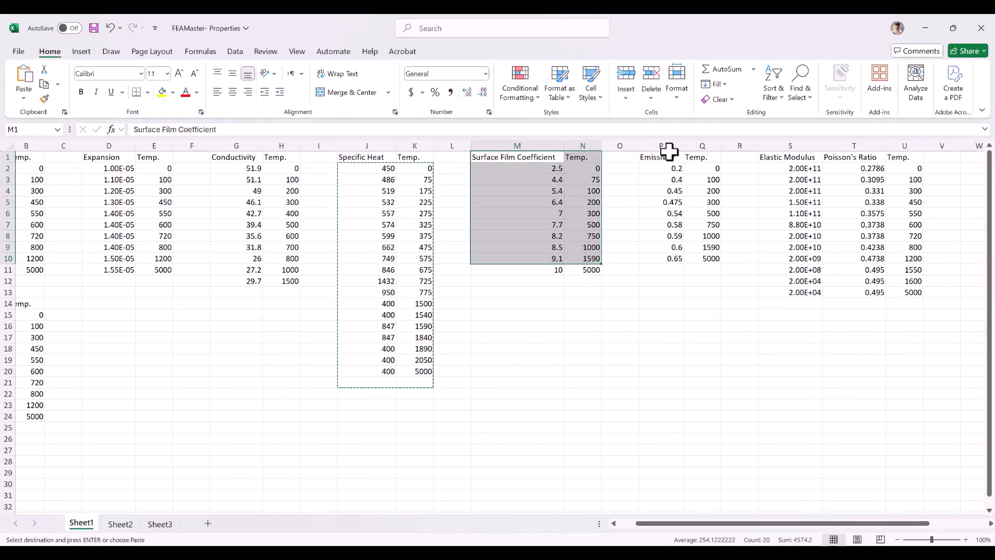
{"action": "left_click_drag", "start_coordinate": [666, 158], "coordinate": [691, 254]}
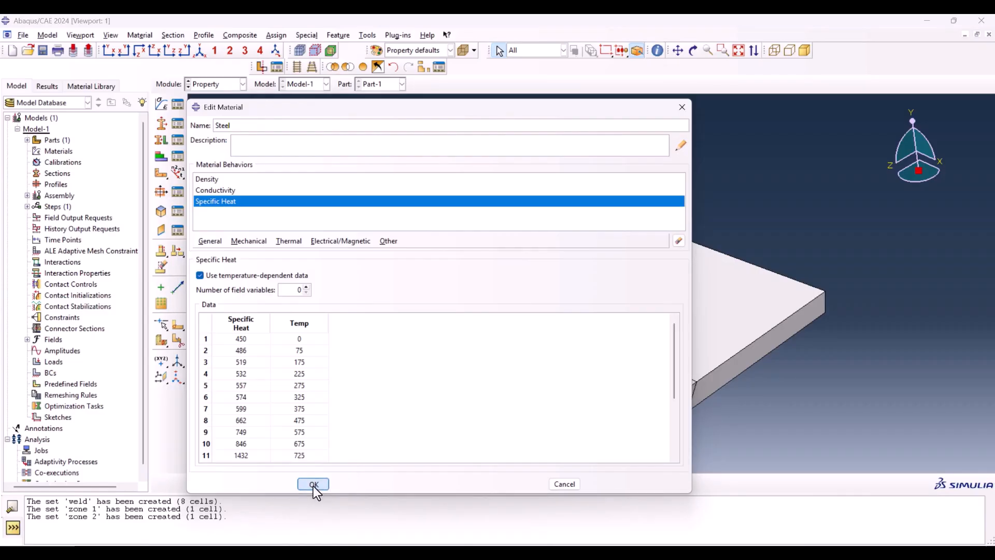
Step: Save the Steel material in Abaqus and create a homogeneous solid section that uses it
{"action": "left_click", "coordinate": [311, 487]}
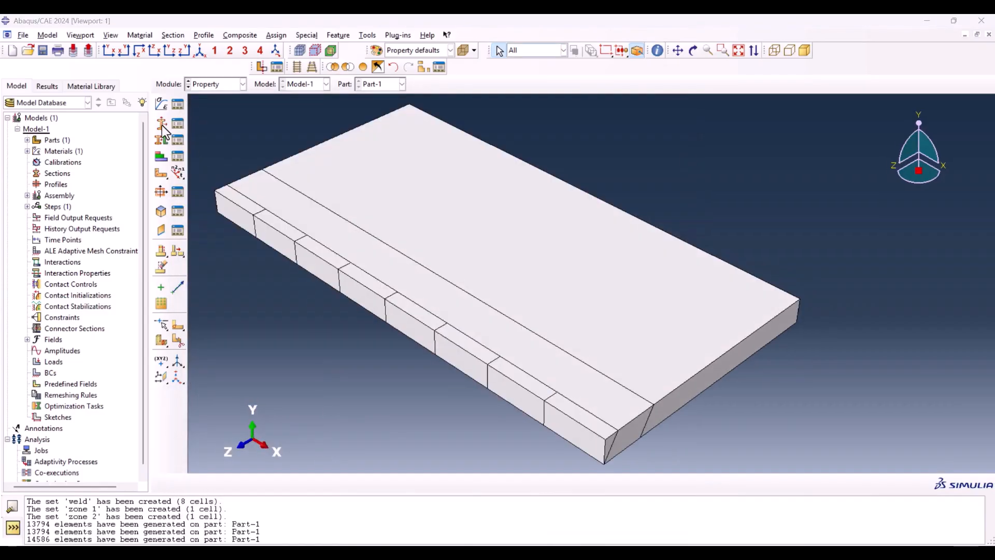
{"action": "left_click", "coordinate": [162, 126]}
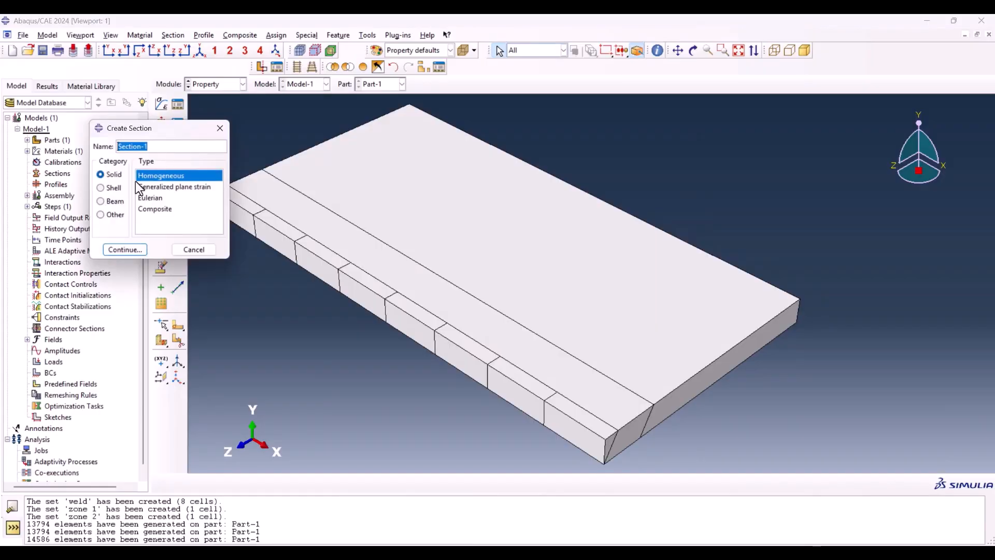
{"action": "left_click", "coordinate": [139, 248]}
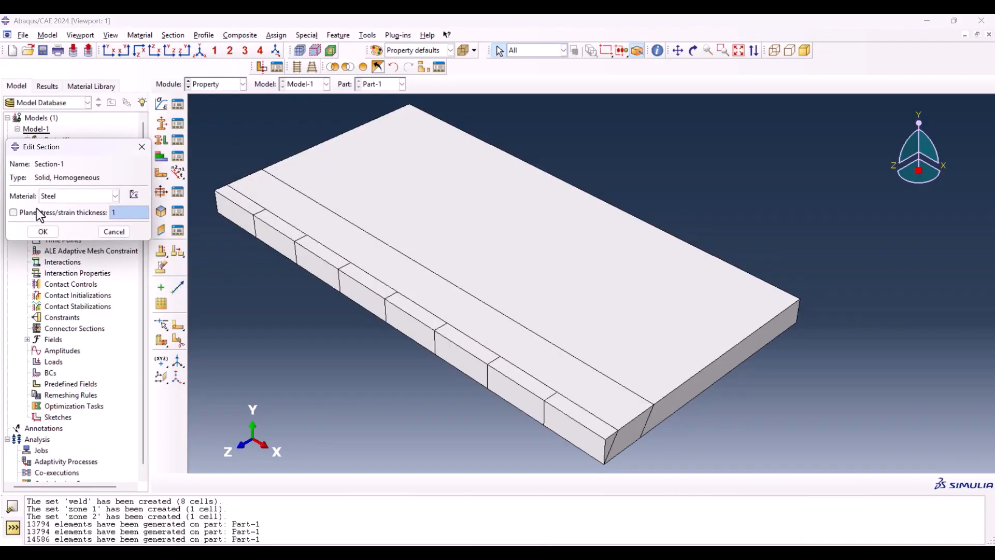
{"action": "left_click", "coordinate": [43, 232]}
Step: Assign the Steel section to all cells of the plate without creating a set
{"action": "left_click", "coordinate": [162, 140]}
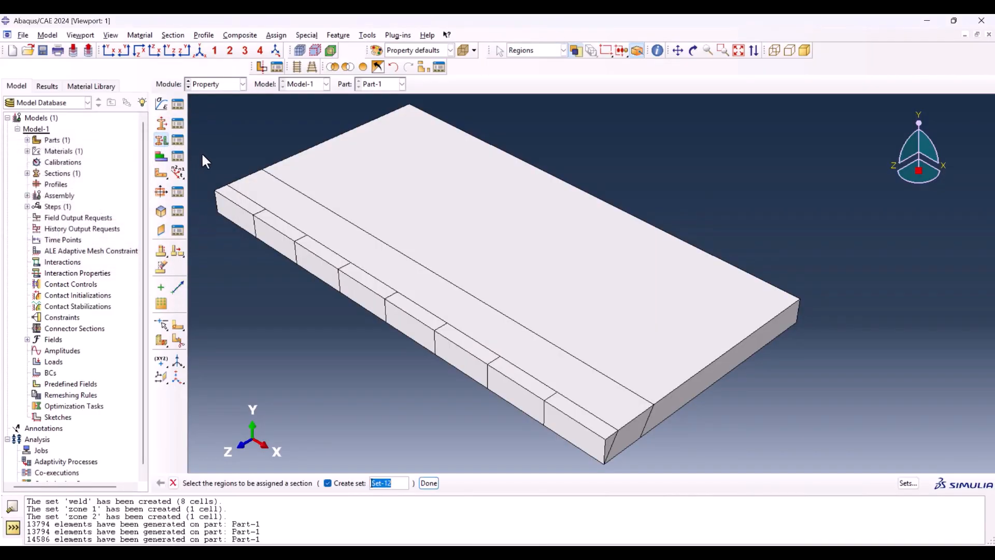
{"action": "left_click_drag", "start_coordinate": [229, 122], "coordinate": [757, 430]}
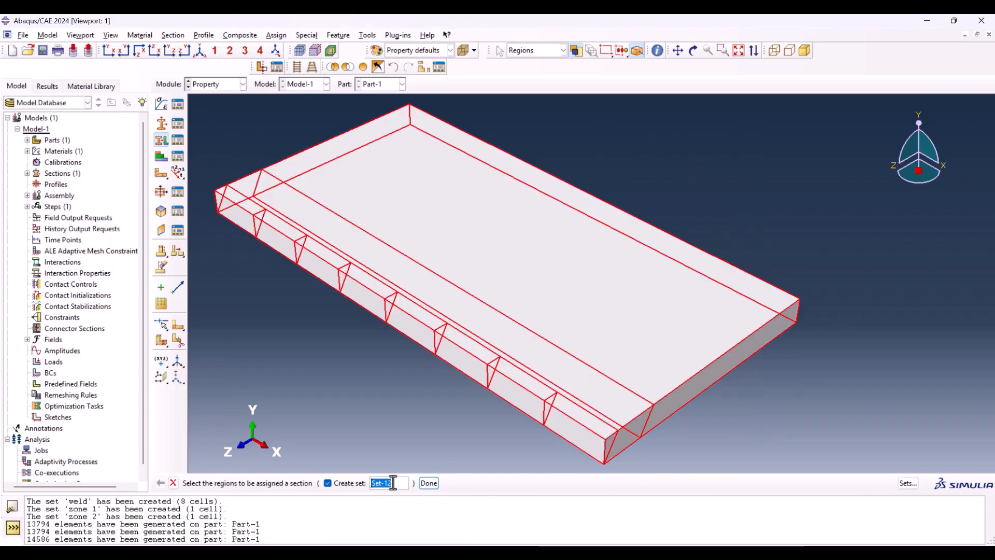
{"action": "left_click", "coordinate": [337, 483]}
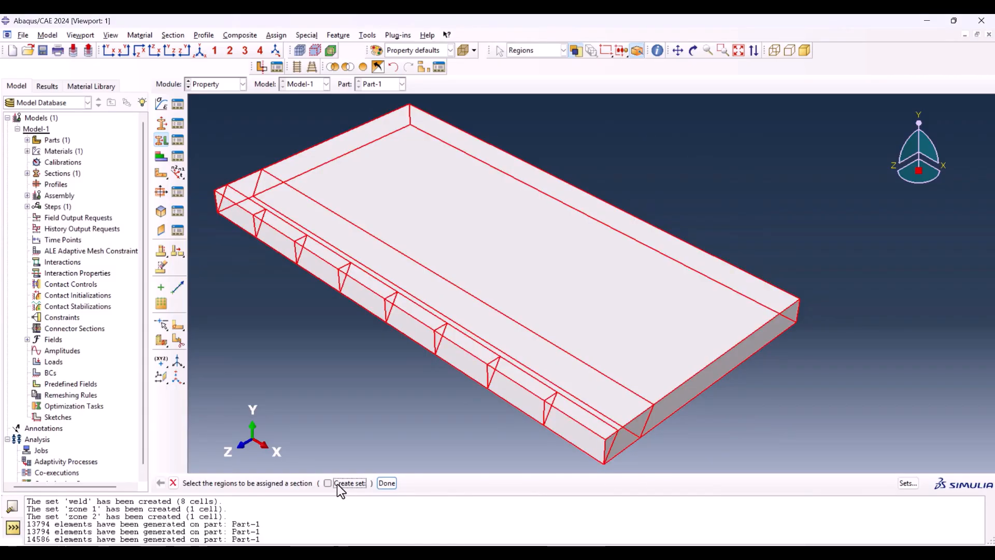
{"action": "left_click", "coordinate": [386, 483]}
{"action": "left_click", "coordinate": [43, 301]}
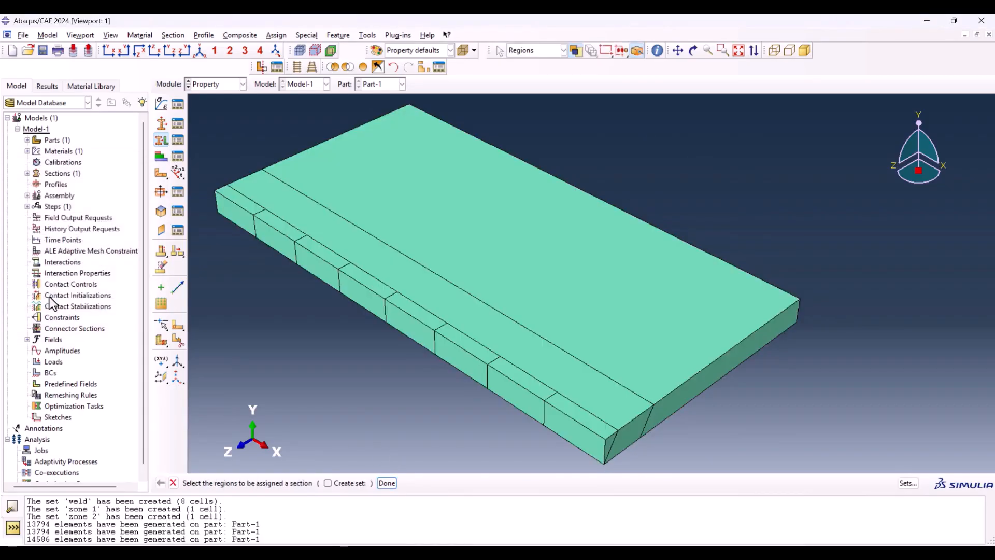
Step: Switch to the Mesh module and choose the wide plate region's top and bottom edges at both ends for local seeding
{"action": "left_click", "coordinate": [228, 84]}
{"action": "left_click", "coordinate": [217, 160]}
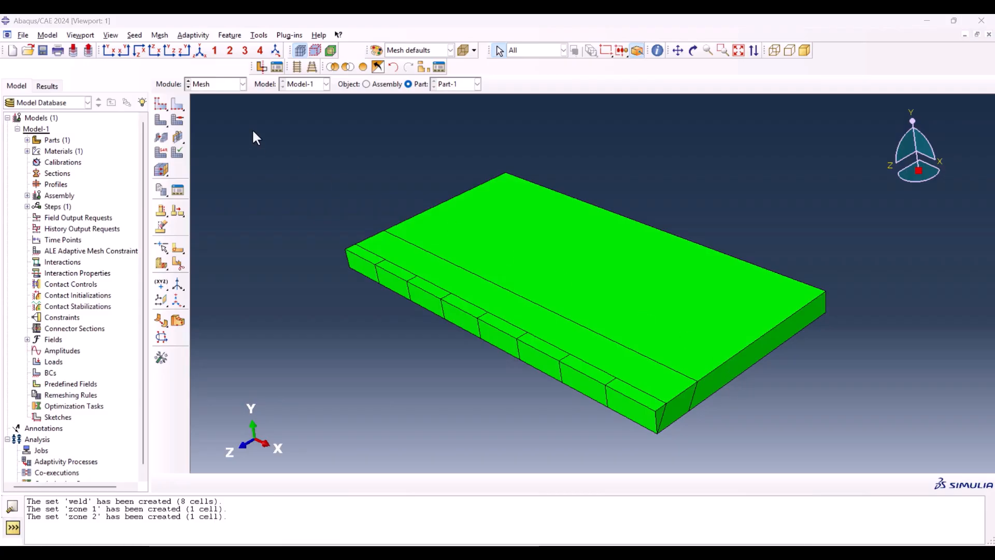
{"action": "left_click", "coordinate": [179, 103]}
{"action": "scroll", "coordinate": [280, 210], "scroll_direction": "down", "scroll_amount": 3}
{"action": "scroll", "coordinate": [694, 331], "scroll_direction": "up", "scroll_amount": 1}
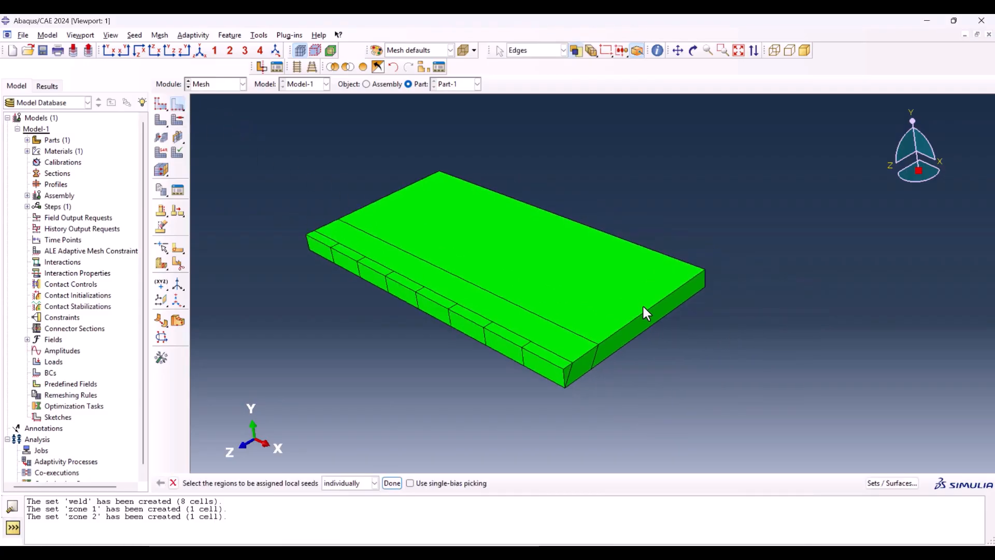
{"action": "left_click", "coordinate": [648, 308]}
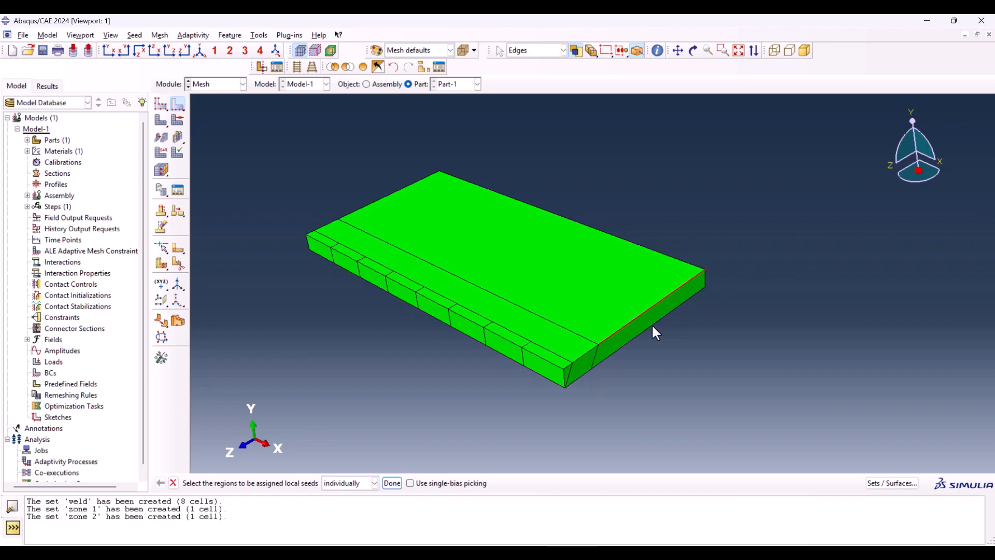
{"action": "left_click", "coordinate": [651, 325], "text": "shift"}
{"action": "left_click_drag", "start_coordinate": [416, 210], "coordinate": [418, 212], "text": "shift"}
{"action": "left_click", "coordinate": [391, 483]}
Step: Seed the chosen edges by size with single bias, using a minimum size of 0.0005 and a maximum size of 0.001
{"action": "left_click_drag", "start_coordinate": [95, 175], "coordinate": [174, 127]}
{"action": "left_click", "coordinate": [197, 170]}
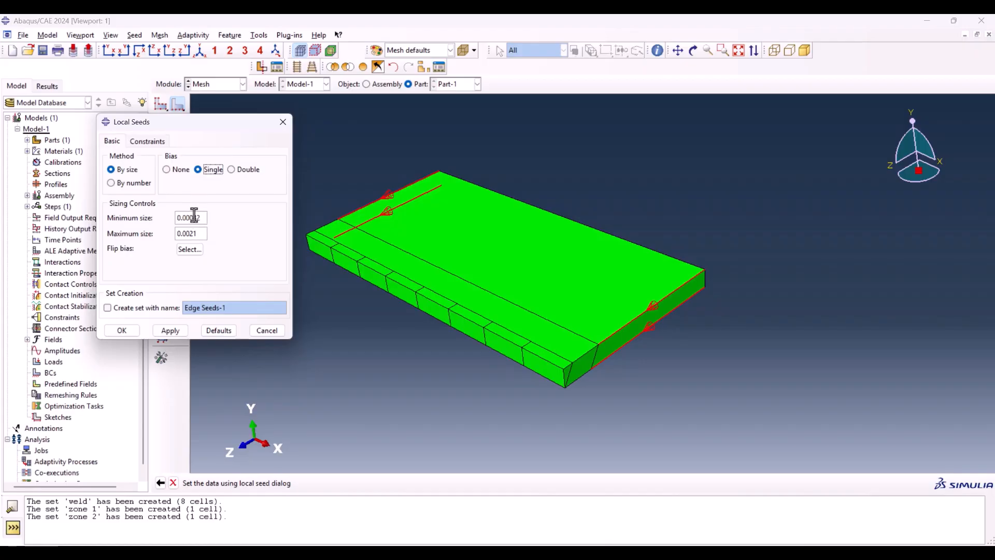
{"action": "left_click_drag", "start_coordinate": [201, 217], "coordinate": [190, 217]}
{"action": "type", "text": "5"}
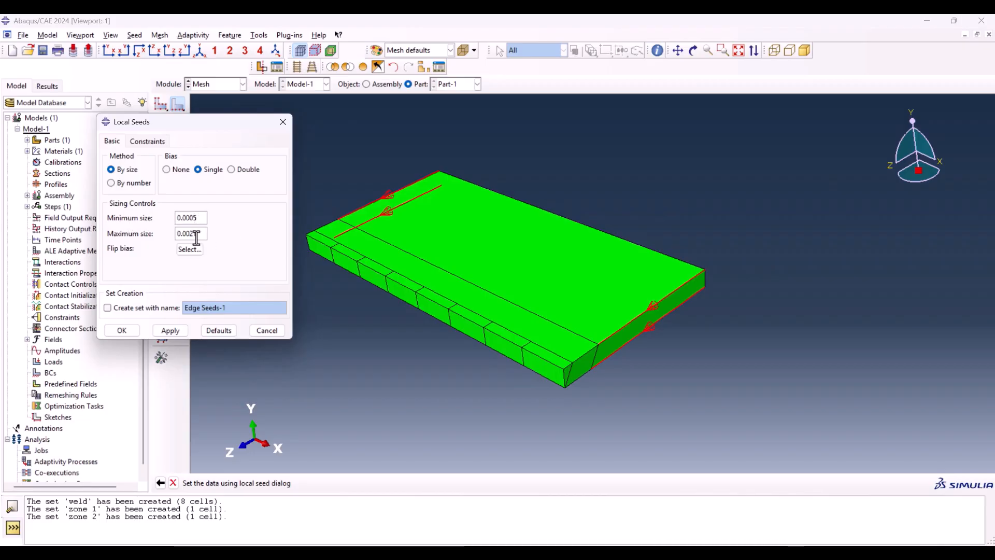
{"action": "left_click_drag", "start_coordinate": [199, 234], "coordinate": [189, 234]}
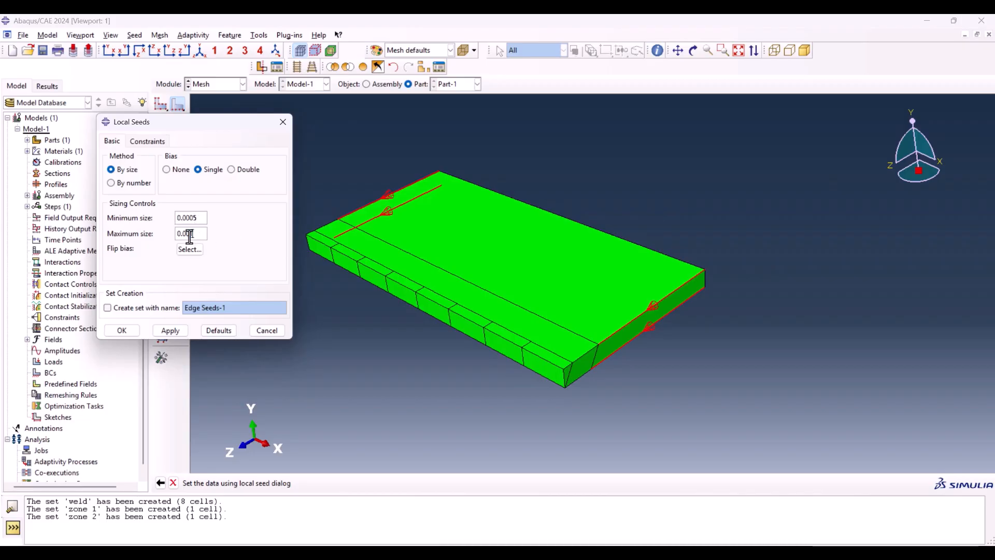
{"action": "left_click", "coordinate": [124, 331]}
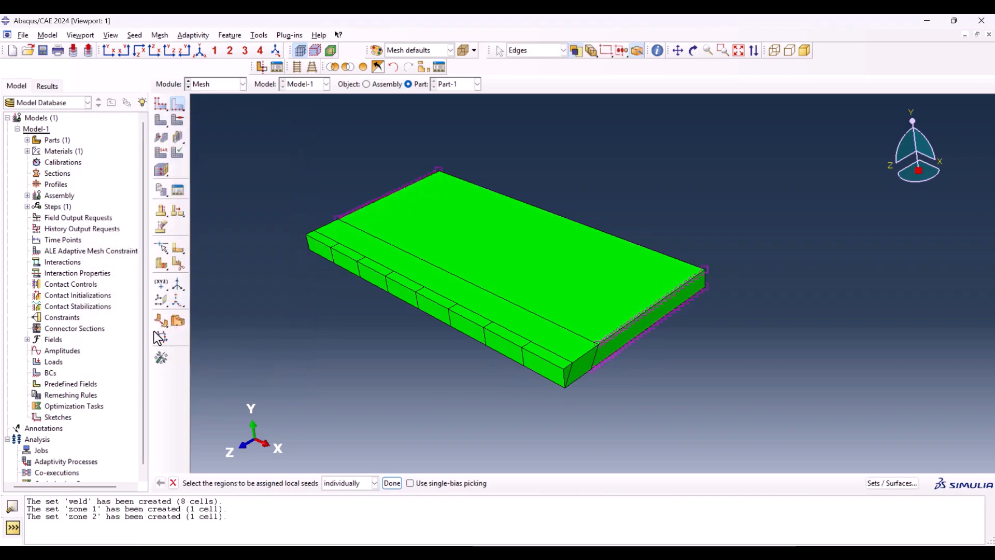
Step: Choose the four short top and bottom edges of the strip beside the weld, at both plate ends, for local seeding
{"action": "scroll", "coordinate": [638, 315], "scroll_direction": "up", "scroll_amount": 1}
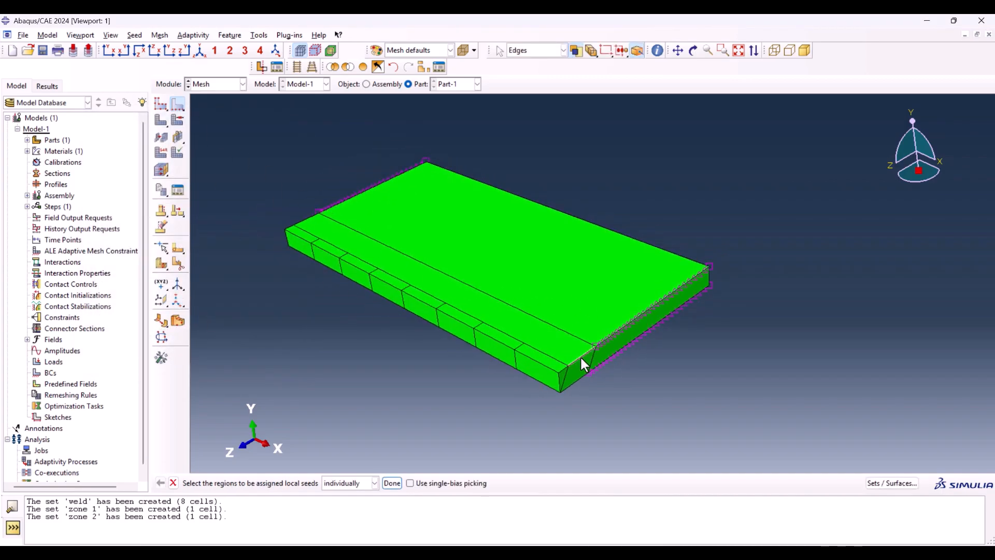
{"action": "left_click", "coordinate": [578, 378], "text": "shift"}
{"action": "left_click", "coordinate": [693, 51]}
{"action": "left_click_drag", "start_coordinate": [408, 257], "coordinate": [524, 284]}
{"action": "left_click", "coordinate": [173, 482]}
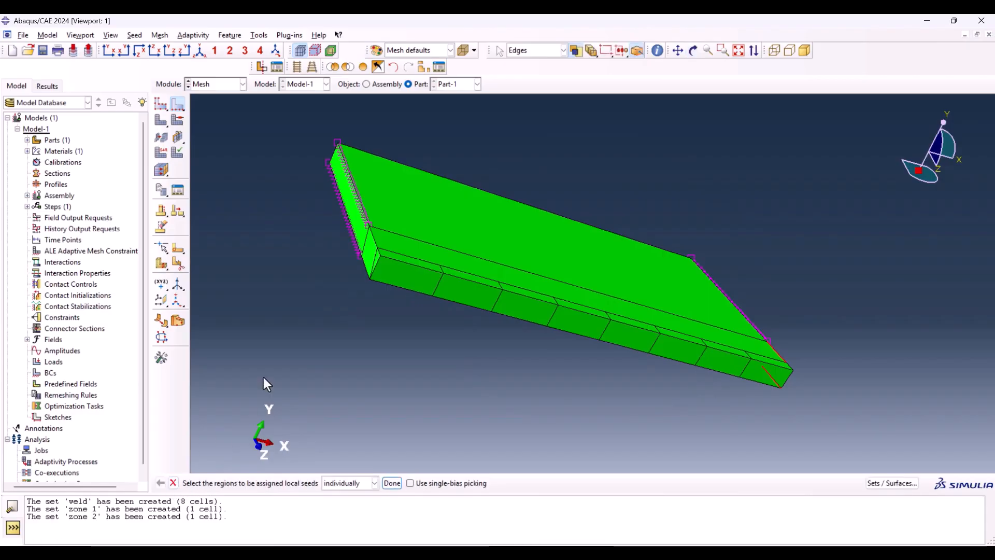
{"action": "left_click", "coordinate": [374, 238], "text": "shift"}
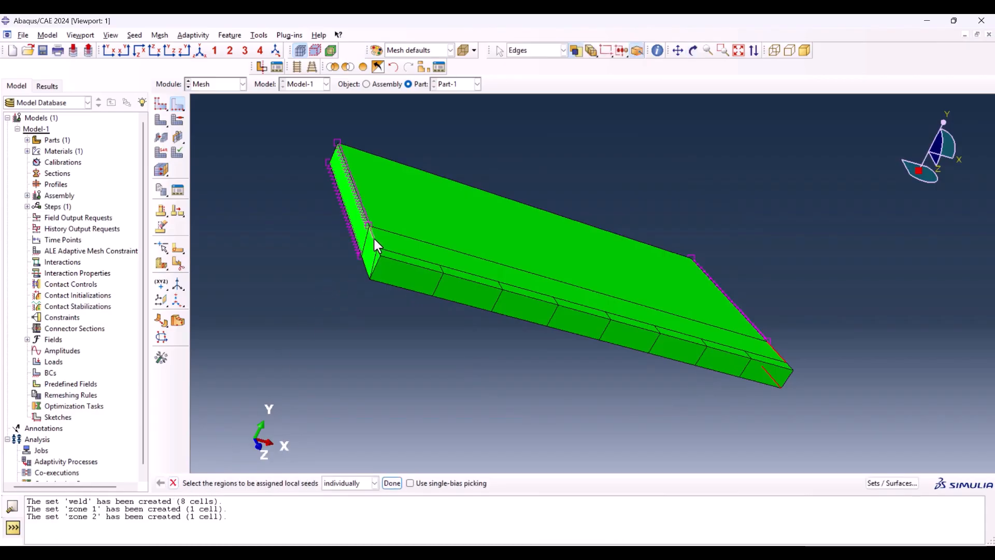
{"action": "left_click", "coordinate": [365, 268], "text": "shift"}
{"action": "left_click", "coordinate": [199, 51]}
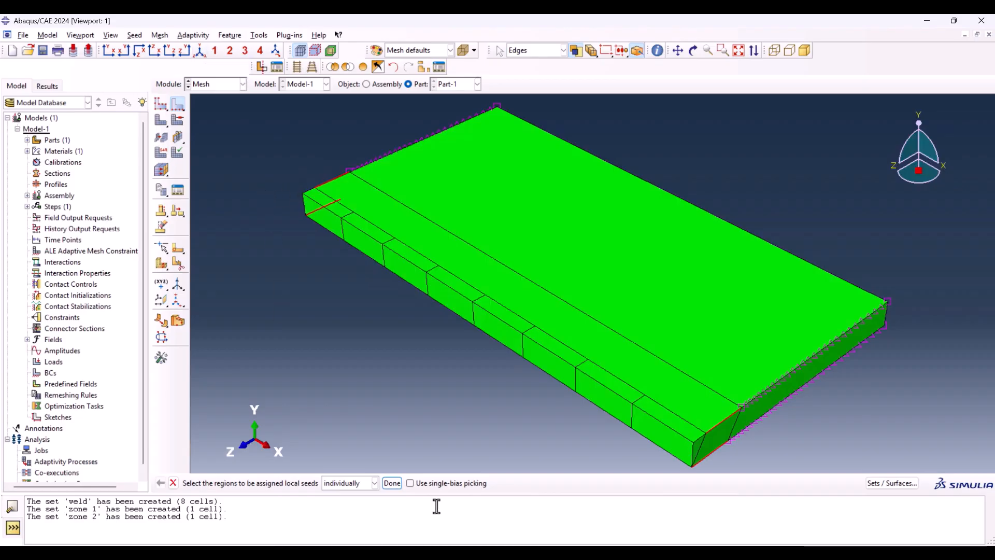
{"action": "left_click", "coordinate": [393, 484]}
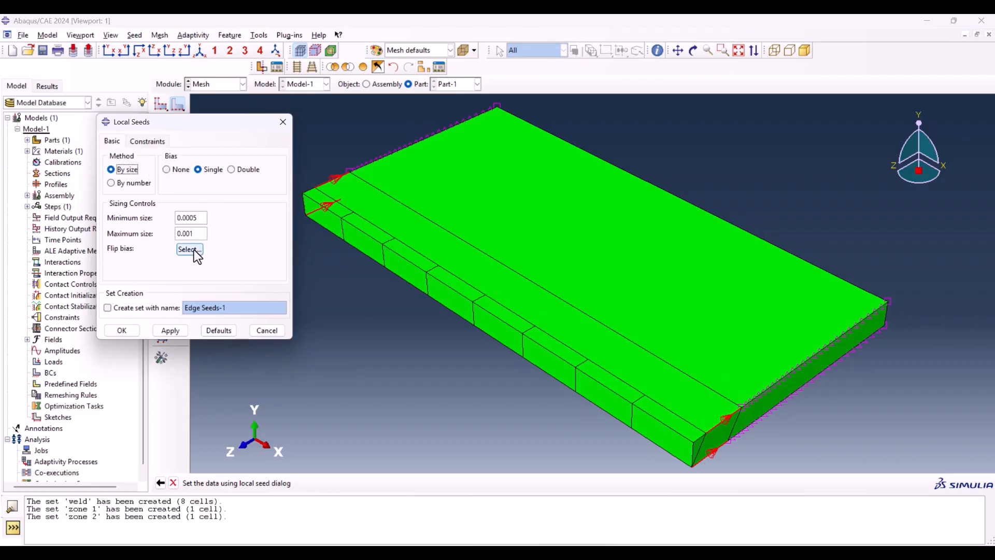
Step: Flip the bias direction on the chosen strip edges and seed them with a minimum size of 0.0003 and maximum size of 0.0005
{"action": "left_click", "coordinate": [189, 249]}
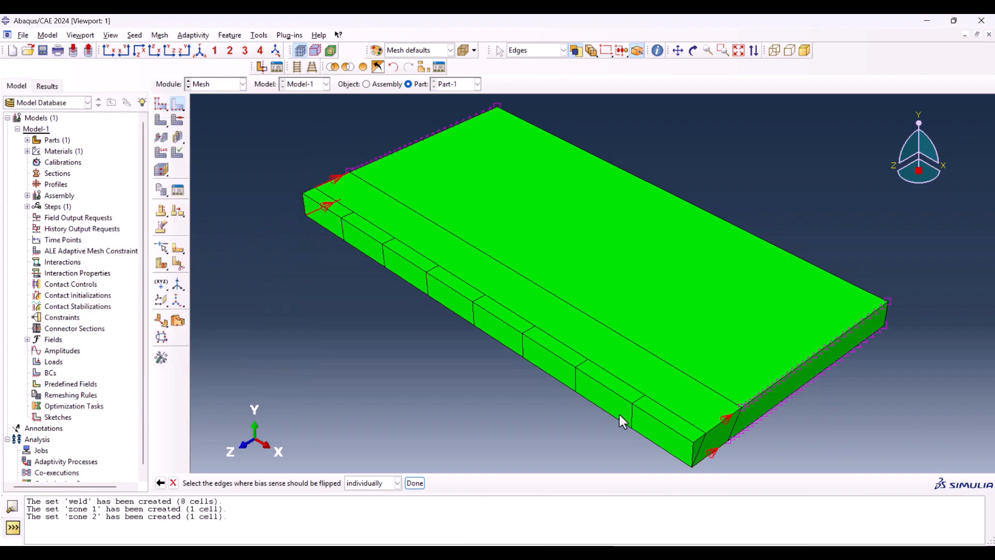
{"action": "left_click", "coordinate": [713, 452]}
{"action": "left_click", "coordinate": [414, 483]}
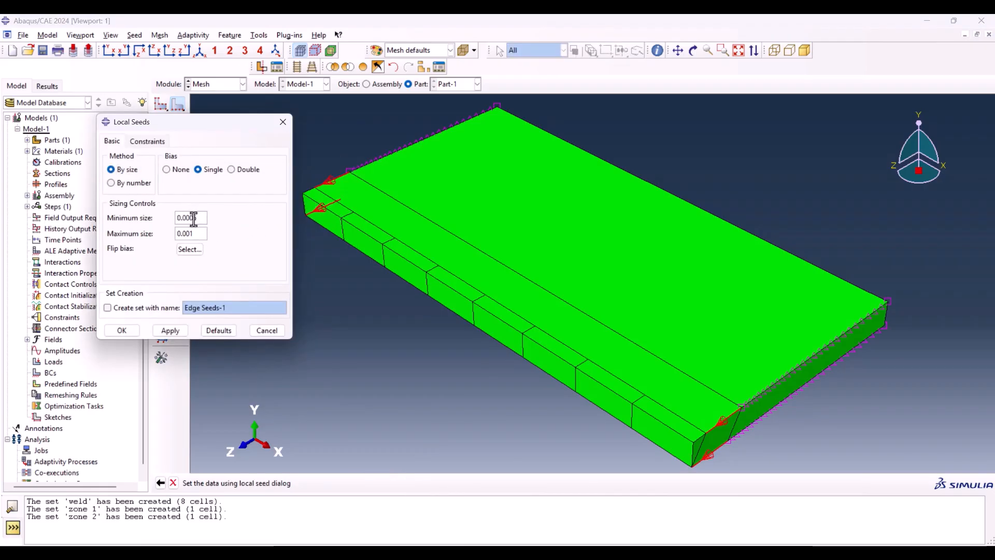
{"action": "left_click_drag", "start_coordinate": [193, 219], "coordinate": [173, 218]}
{"action": "key", "text": "ctrl+c"}
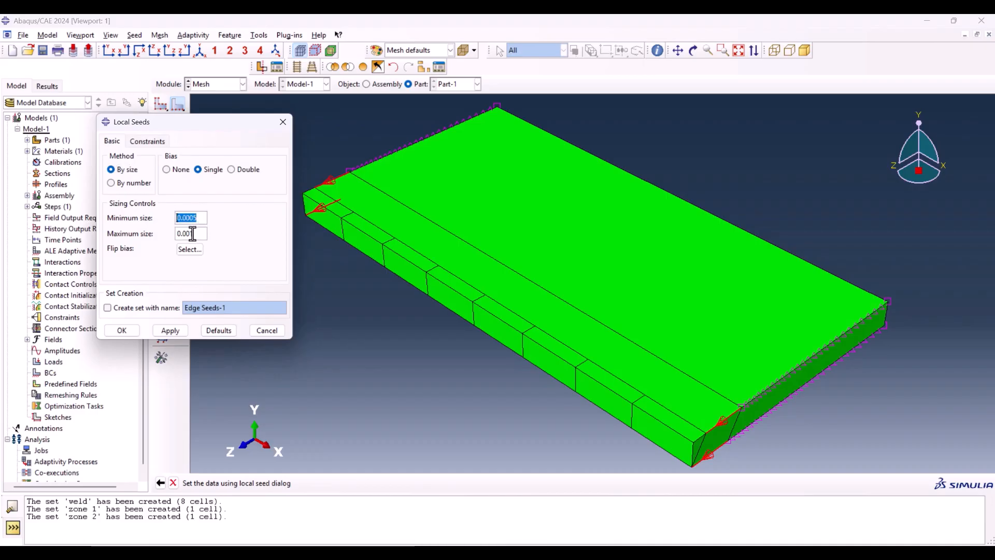
{"action": "left_click_drag", "start_coordinate": [194, 234], "coordinate": [156, 234]}
{"action": "key", "text": "ctrl+v"}
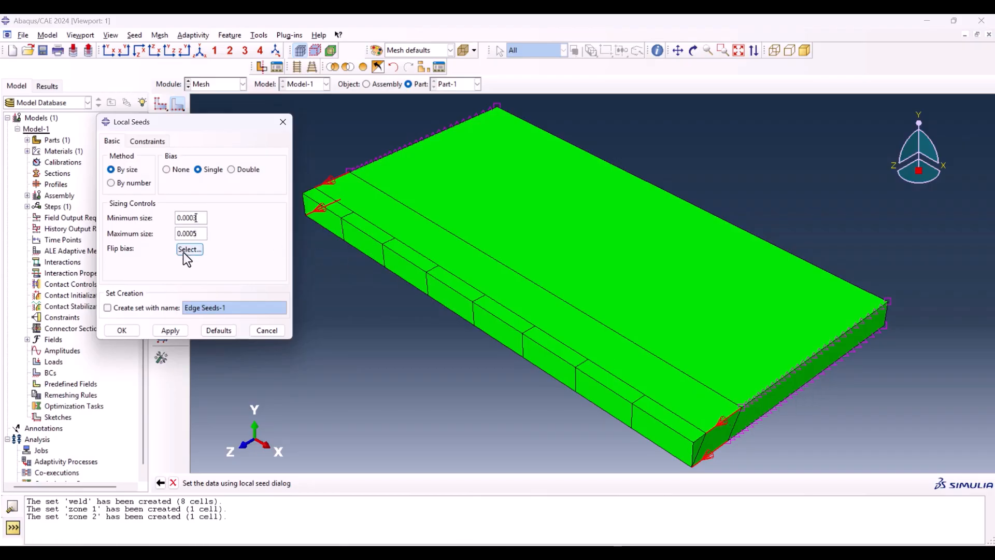
{"action": "left_click", "coordinate": [123, 330]}
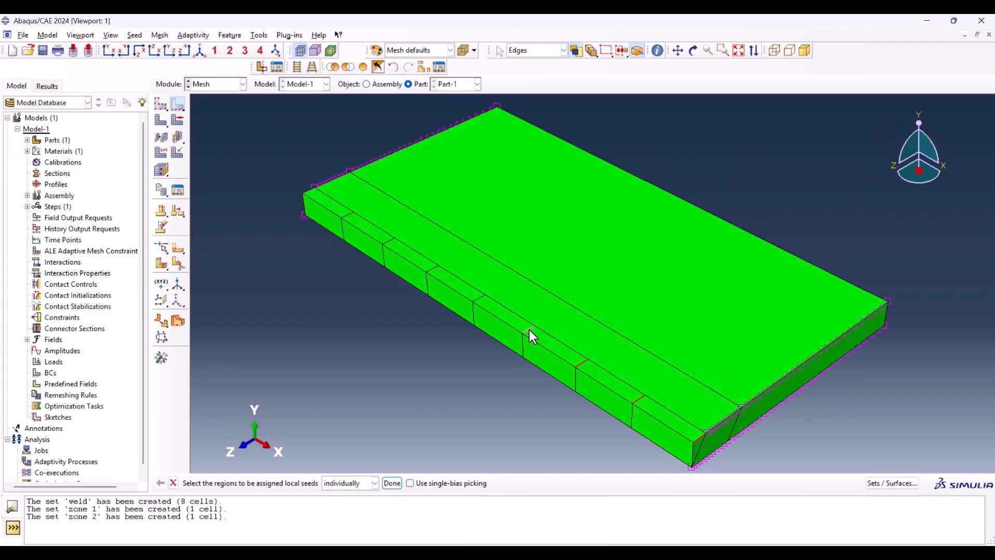
Step: Seed the short transverse top edges across the weld by size with no bias, using an element size of 0.003
{"action": "left_click", "coordinate": [479, 298], "text": "shift"}
{"action": "left_click", "coordinate": [350, 217], "text": "shift"}
{"action": "left_click", "coordinate": [387, 242], "text": "shift"}
{"action": "left_click", "coordinate": [391, 483]}
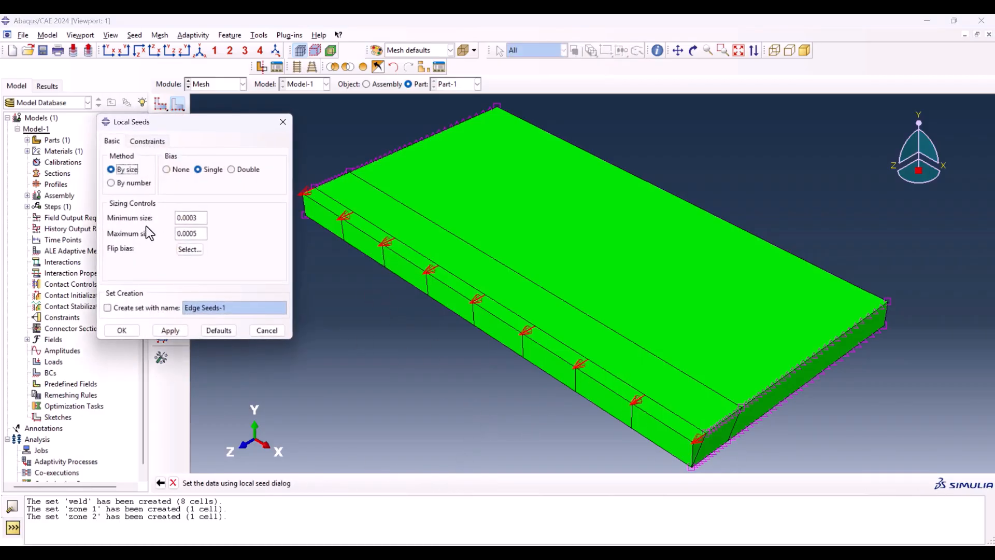
{"action": "left_click", "coordinate": [166, 169]}
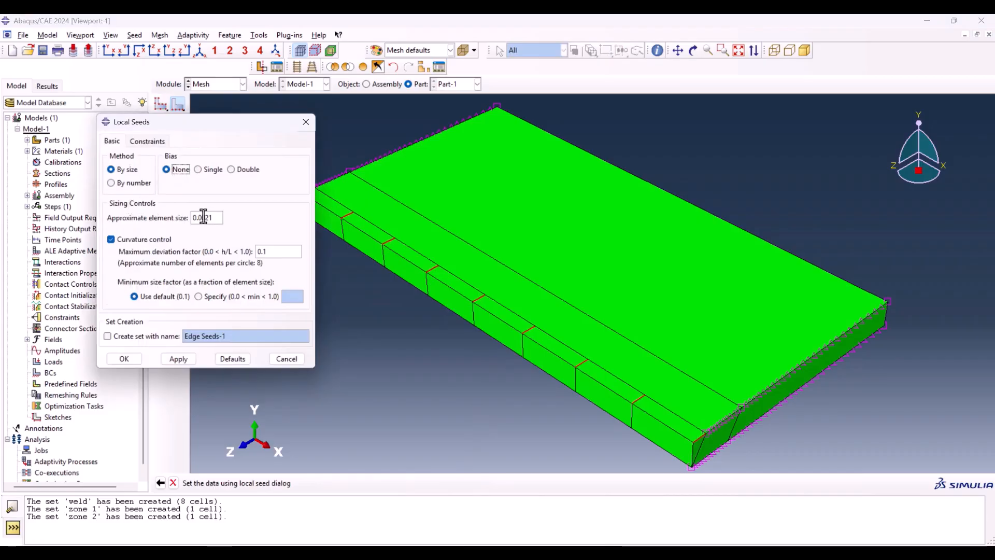
{"action": "left_click_drag", "start_coordinate": [204, 218], "coordinate": [215, 220]}
{"action": "type", "text": "3"}
{"action": "left_click", "coordinate": [121, 358]}
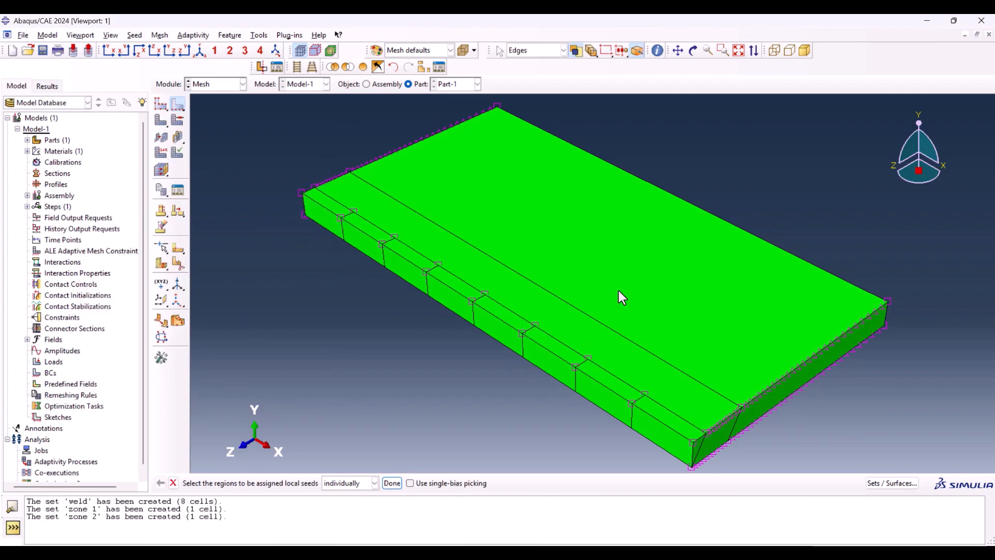
Step: Seed the lengthwise top edges of the weld and both plate zones by size with no bias, using an element size of 0.001
{"action": "left_click", "coordinate": [331, 201]}
{"action": "left_click", "coordinate": [486, 312], "text": "shift"}
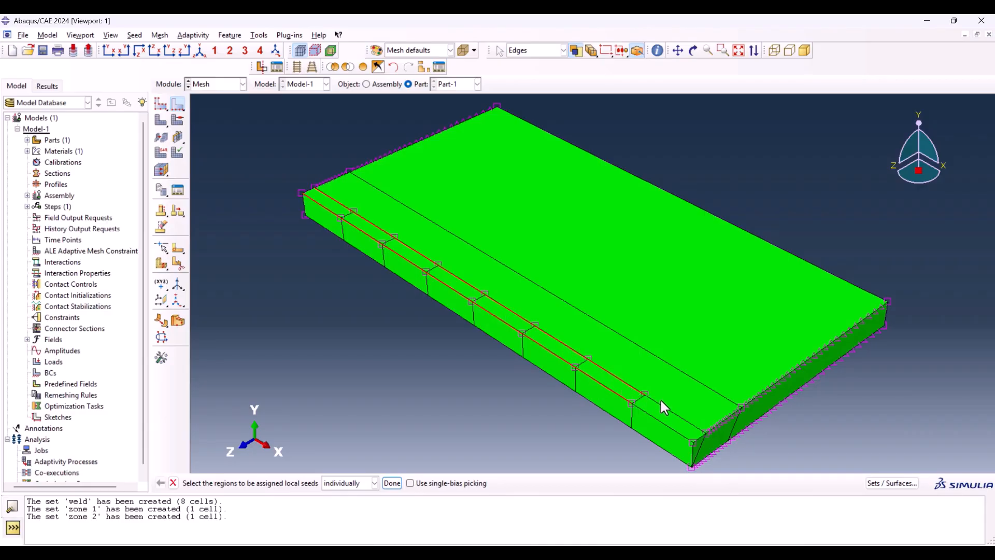
{"action": "left_click", "coordinate": [661, 416], "text": "shift"}
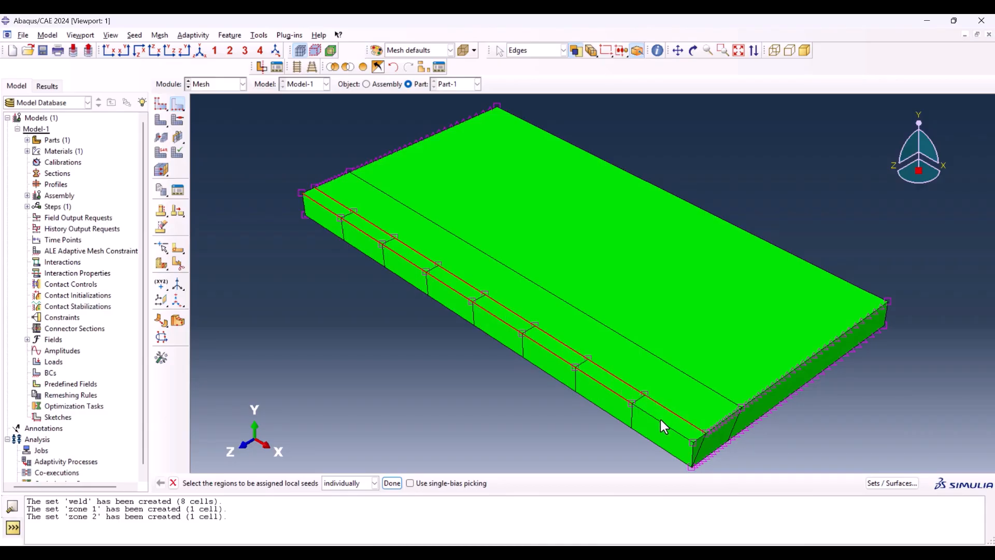
{"action": "left_click", "coordinate": [674, 366], "text": "shift"}
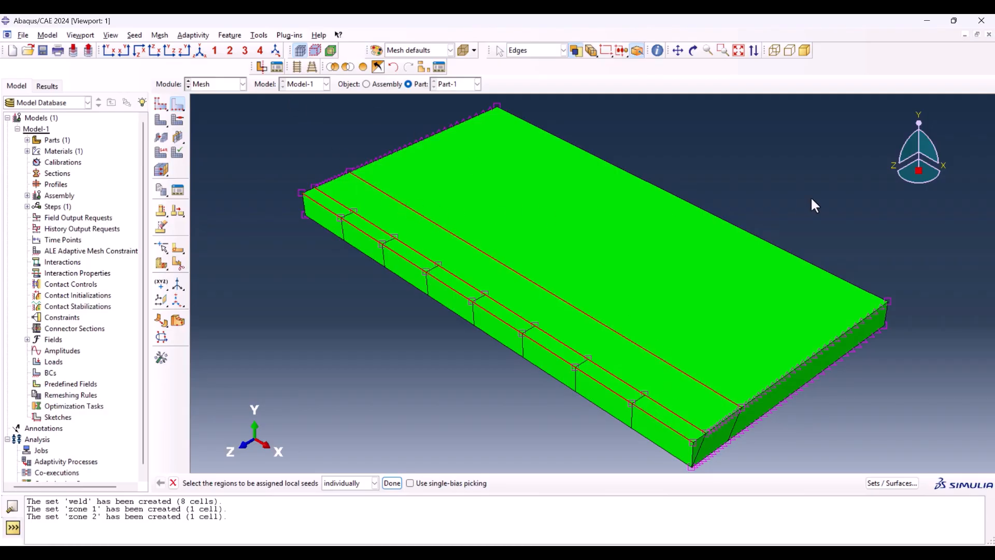
{"action": "left_click", "coordinate": [739, 229], "text": "shift"}
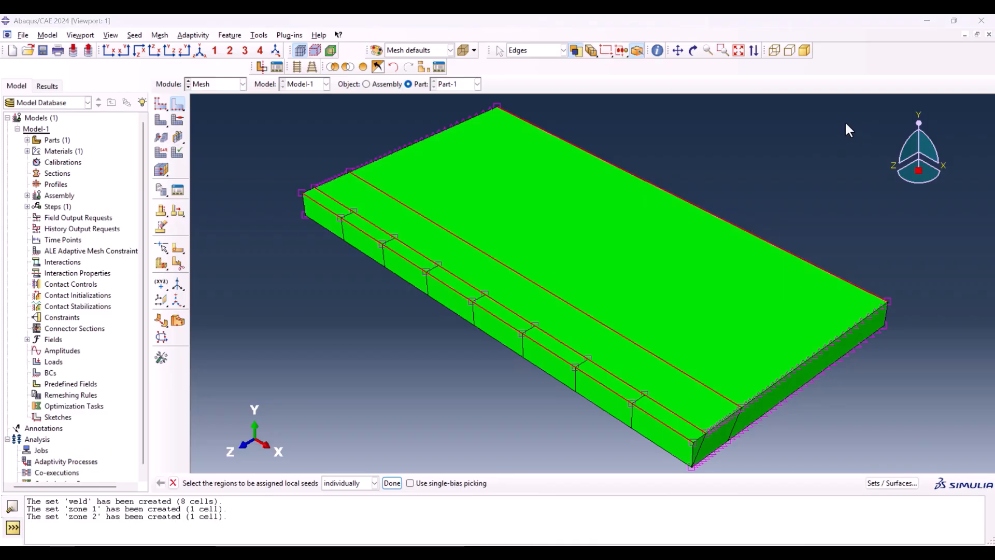
{"action": "left_click", "coordinate": [386, 485]}
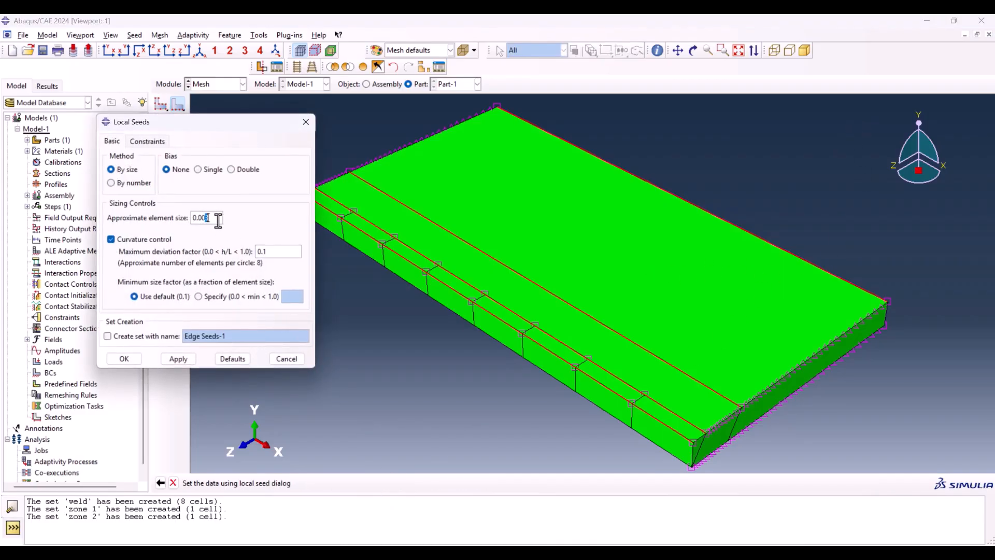
{"action": "type", "text": "1"}
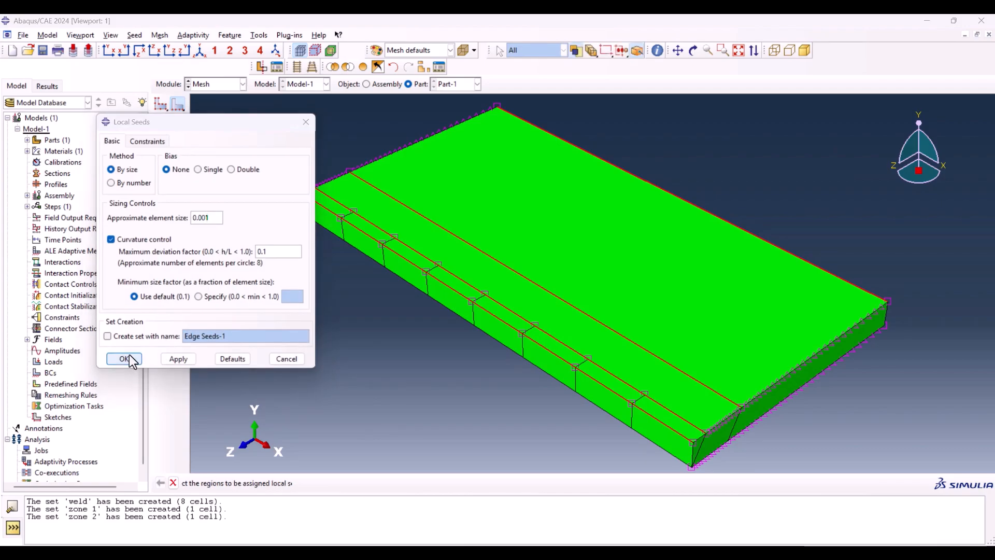
{"action": "left_click", "coordinate": [129, 358]}
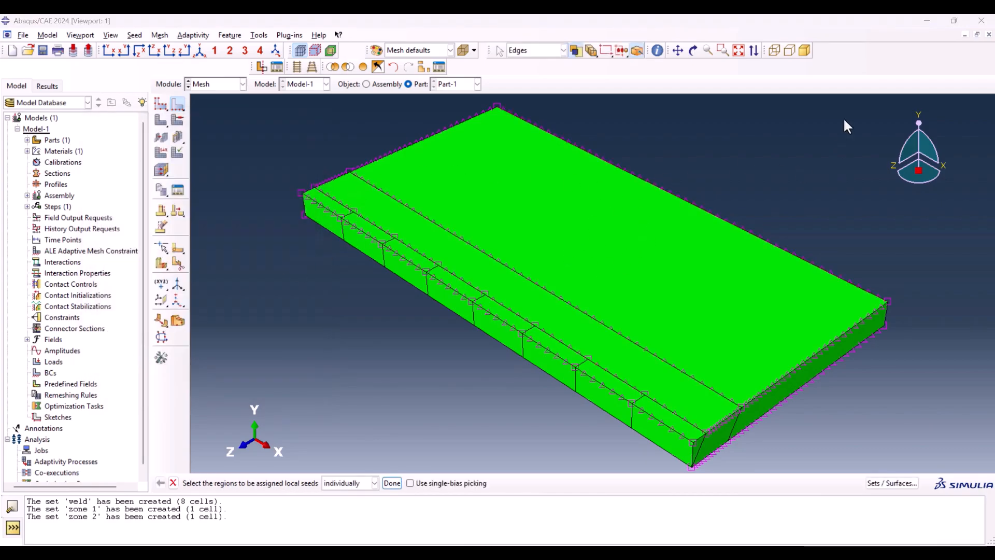
Step: Choose all through-thickness edges for local seeding, including those along the weld, the outer plate corners and the slanted partition edges at both ends
{"action": "left_click", "coordinate": [304, 207]}
{"action": "left_click", "coordinate": [343, 233], "text": "shift"}
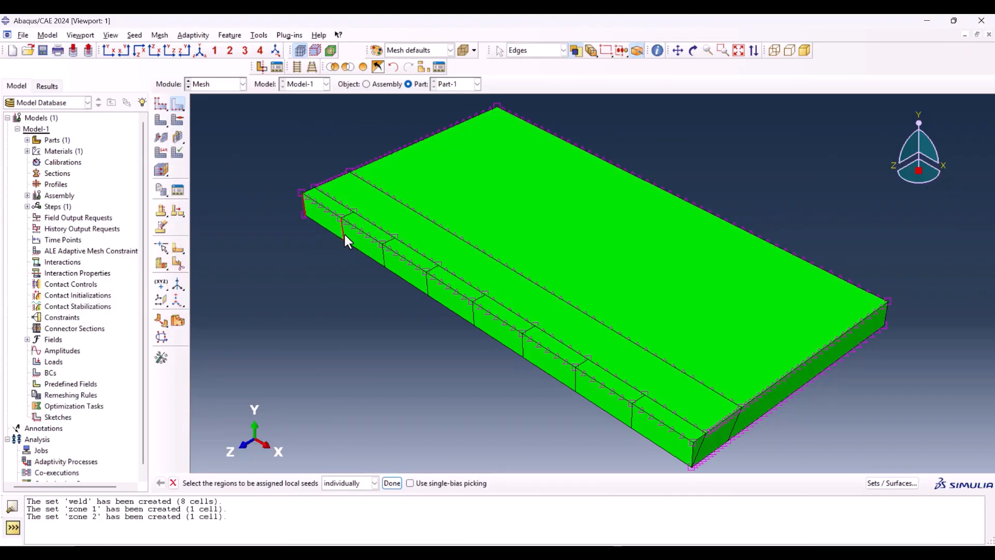
{"action": "left_click", "coordinate": [427, 283], "text": "shift"}
{"action": "left_click", "coordinate": [473, 313], "text": "shift"}
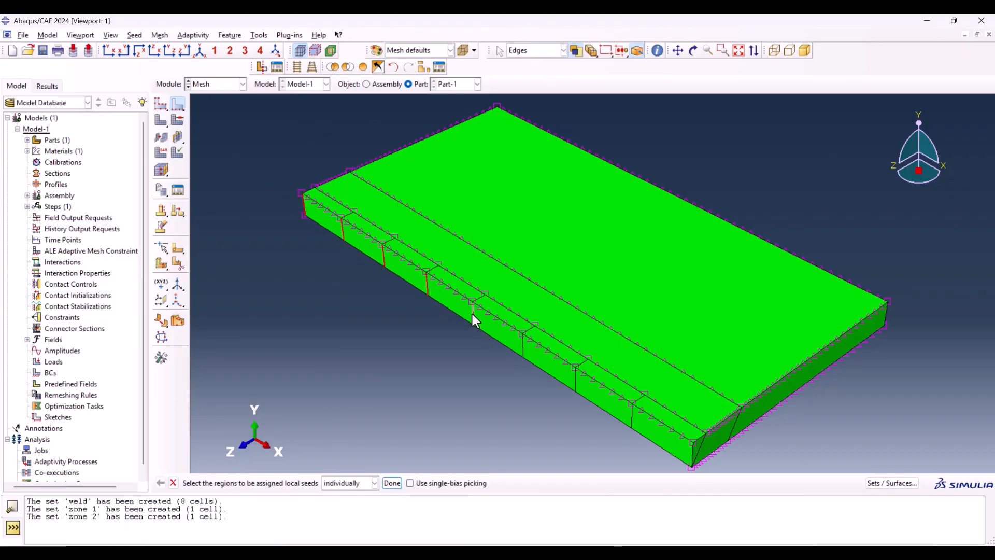
{"action": "left_click", "coordinate": [523, 344], "text": "shift"}
{"action": "left_click", "coordinate": [575, 378], "text": "shift"}
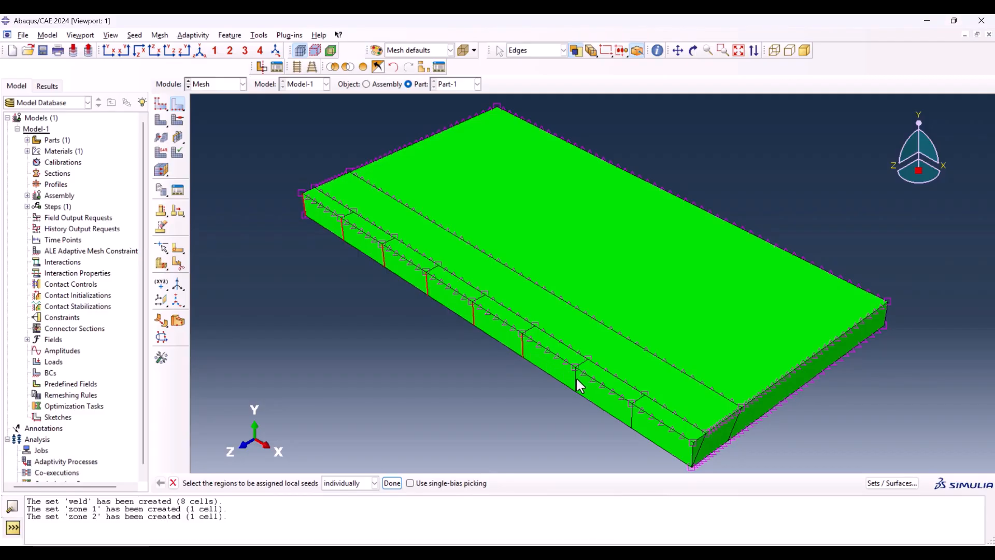
{"action": "left_click", "coordinate": [631, 418], "text": "shift"}
{"action": "left_click", "coordinate": [736, 423], "text": "shift"}
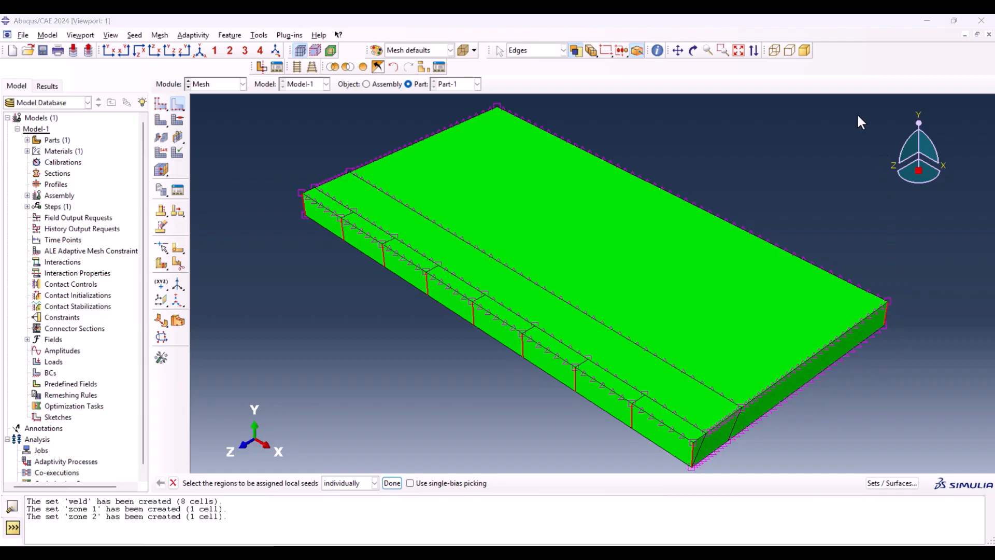
{"action": "left_click", "coordinate": [497, 116], "text": "shift"}
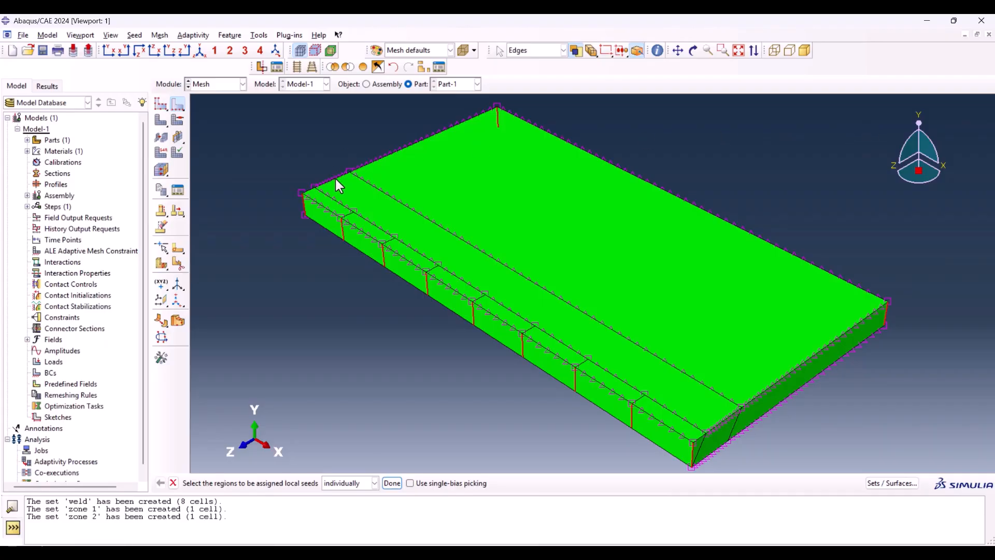
{"action": "left_click", "coordinate": [736, 426], "text": "shift"}
{"action": "left_click_drag", "start_coordinate": [348, 267], "coordinate": [496, 293], "text": "ctrl+alt"}
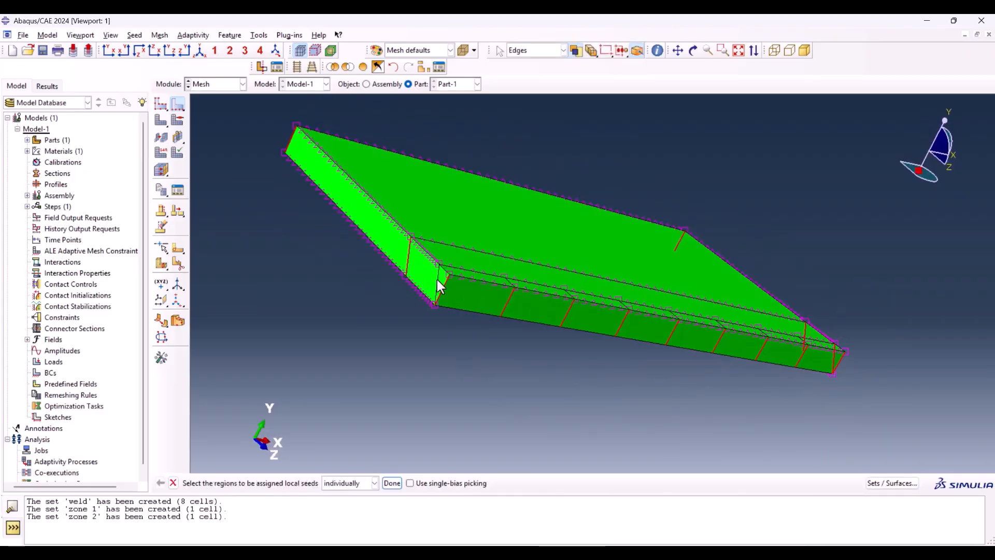
{"action": "left_click_drag", "start_coordinate": [642, 361], "coordinate": [567, 260], "text": "ctrl+alt"}
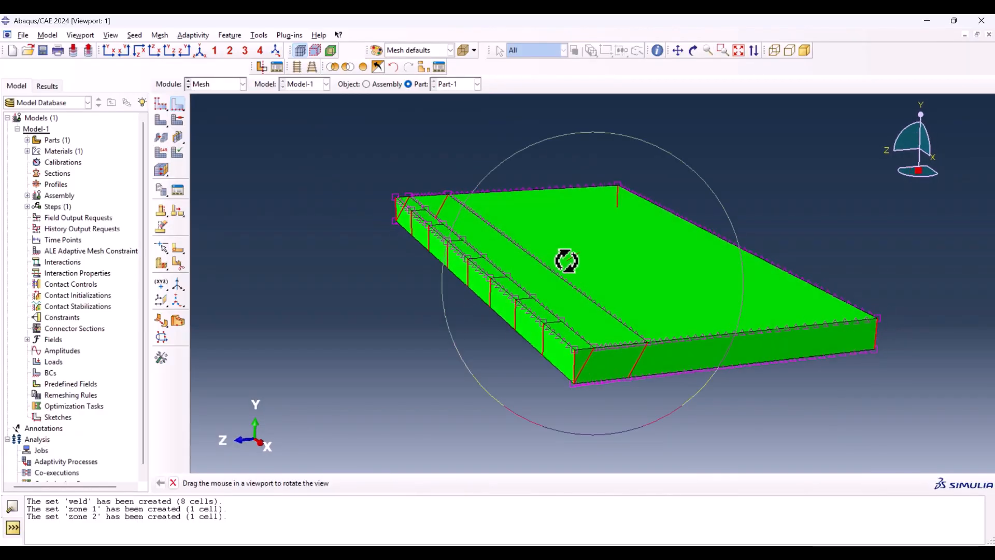
{"action": "left_click", "coordinate": [391, 483]}
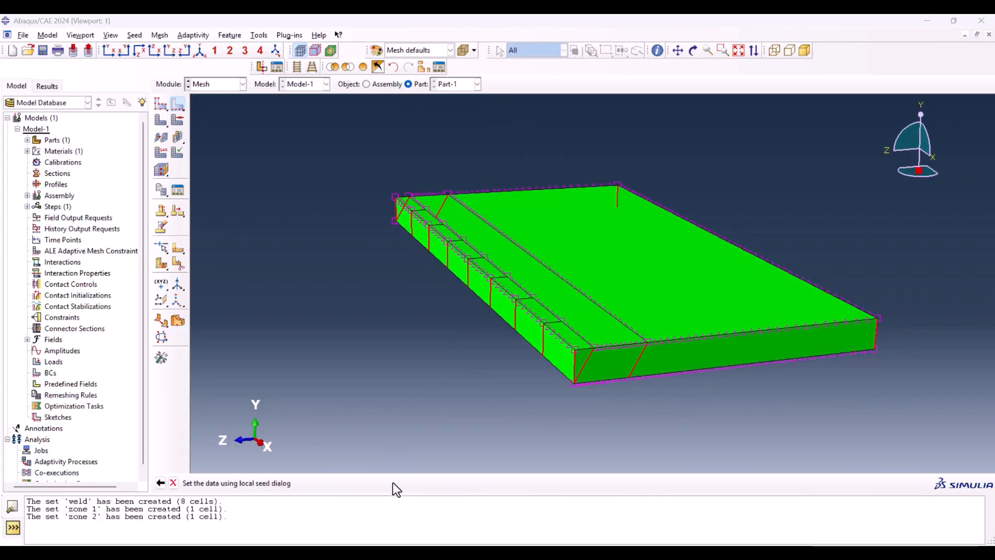
Step: Seed the chosen through-thickness edges by number with no bias, using 5 elements
{"action": "left_click", "coordinate": [111, 183]}
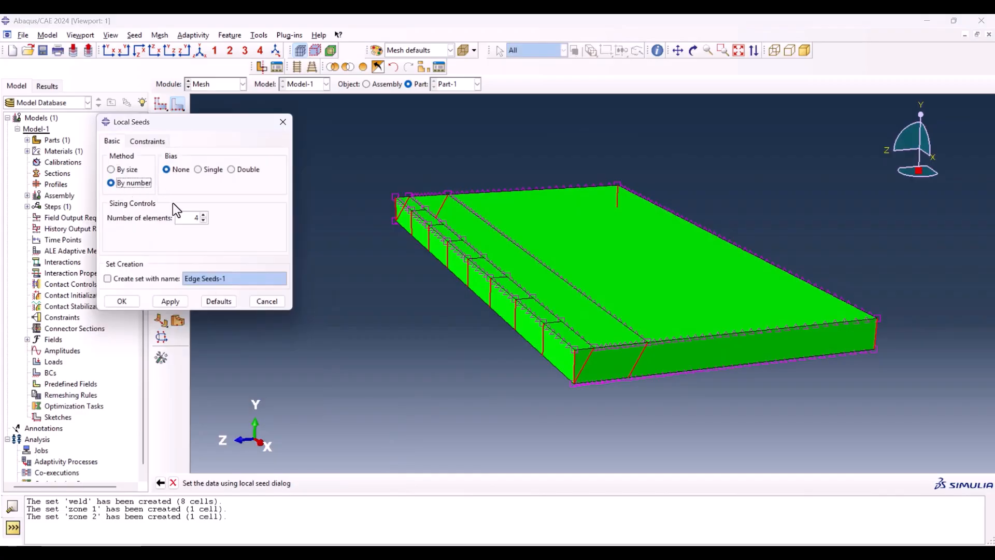
{"action": "left_click", "coordinate": [203, 215]}
{"action": "left_click", "coordinate": [135, 298]}
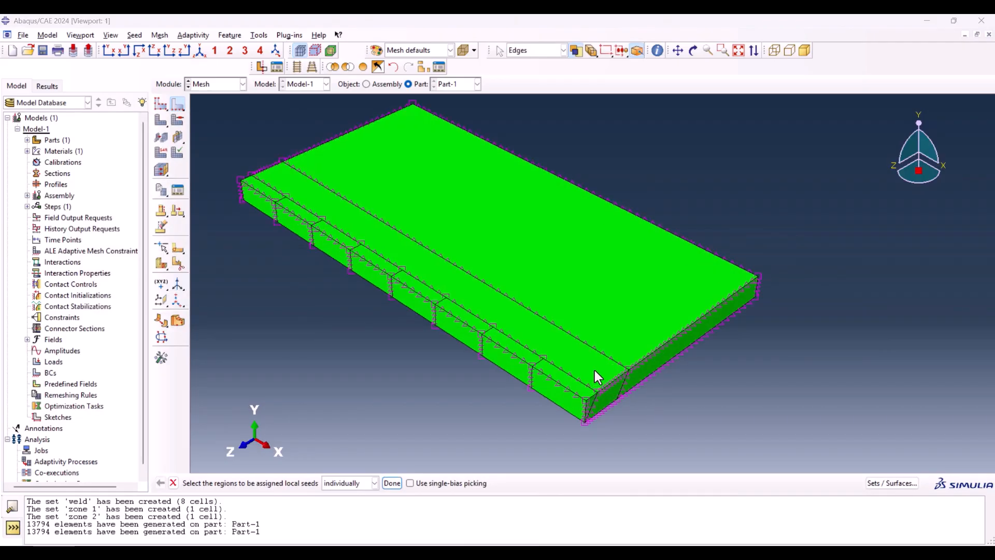
Step: Choose the short transverse top edges at every weld segment boundary and both plate ends for reseeding
{"action": "scroll", "coordinate": [595, 370], "scroll_direction": "up", "scroll_amount": 3}
{"action": "left_click", "coordinate": [592, 405]}
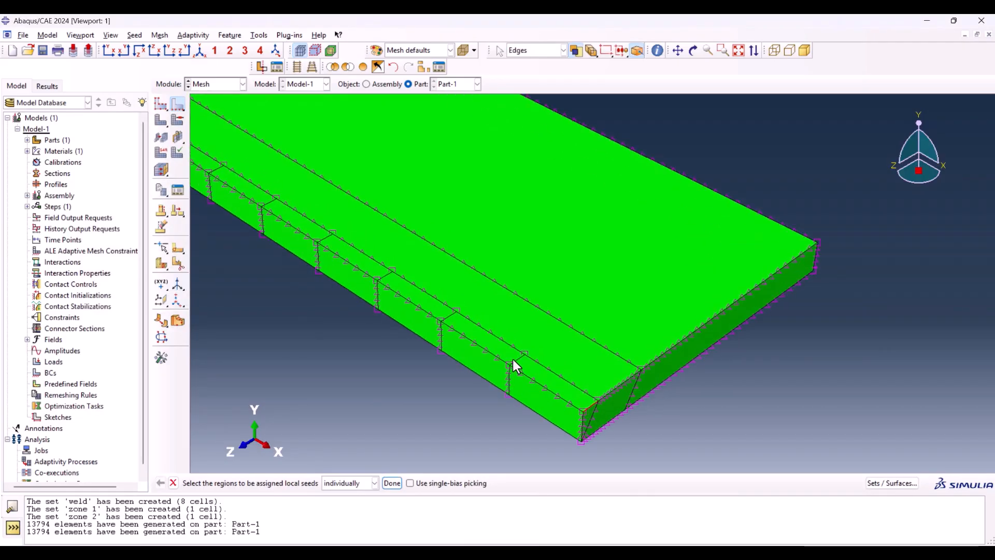
{"action": "left_click", "coordinate": [517, 360], "text": "shift"}
{"action": "scroll", "coordinate": [527, 434], "scroll_direction": "down", "scroll_amount": 3}
{"action": "scroll", "coordinate": [440, 352], "scroll_direction": "up", "scroll_amount": 1}
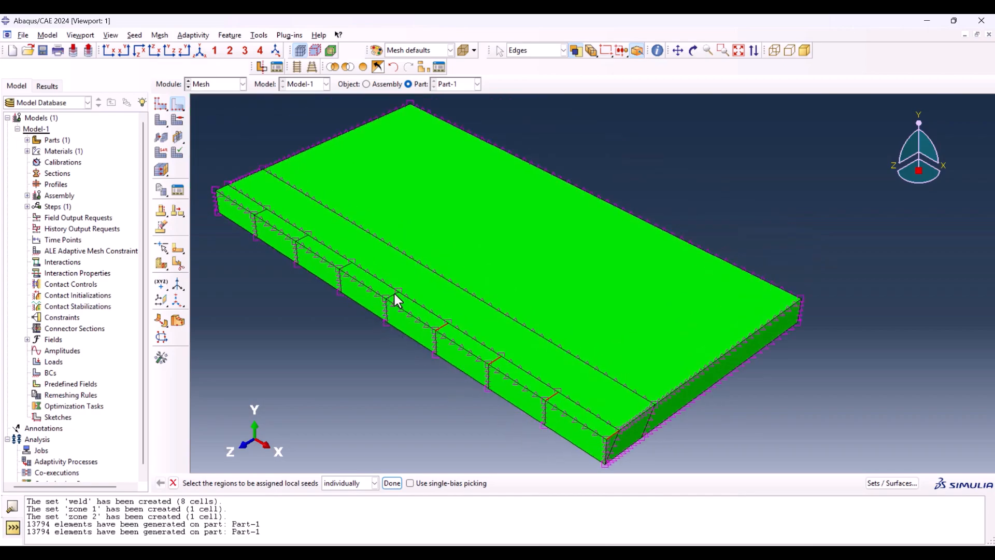
{"action": "left_click", "coordinate": [393, 293], "text": "shift"}
{"action": "left_click", "coordinate": [345, 266], "text": "shift"}
{"action": "left_click", "coordinate": [261, 213], "text": "shift"}
{"action": "middle_click", "coordinate": [256, 305]}
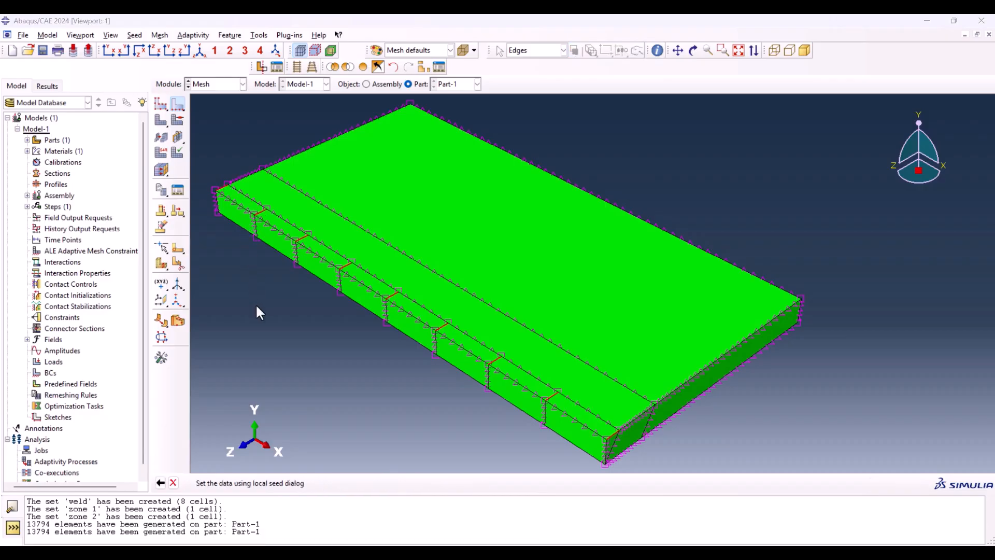
Step: Set the chosen edges' approximate element size to 0.0003 with no bias and mesh the part
{"action": "left_click", "coordinate": [209, 219]}
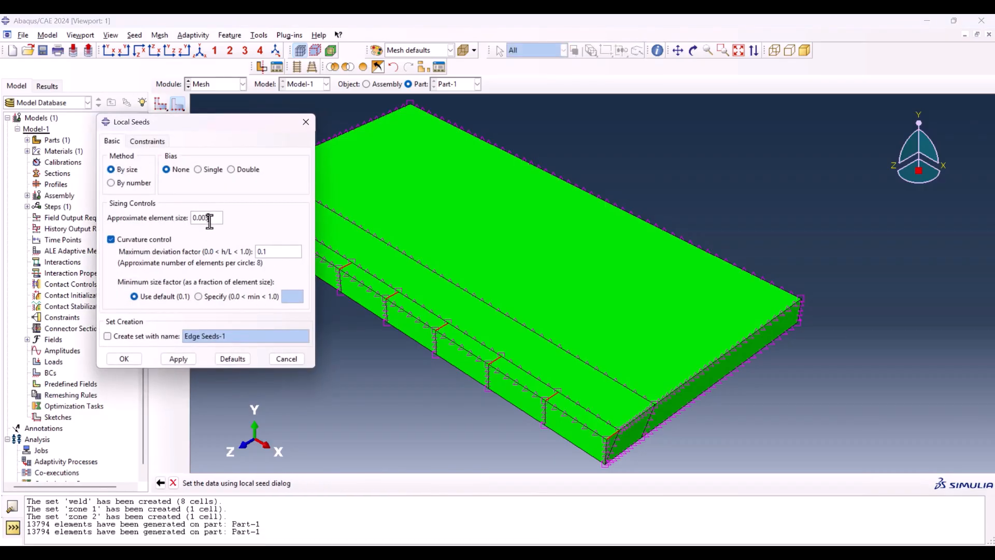
{"action": "type", "text": "0"}
{"action": "left_click_drag", "start_coordinate": [198, 218], "coordinate": [208, 218]}
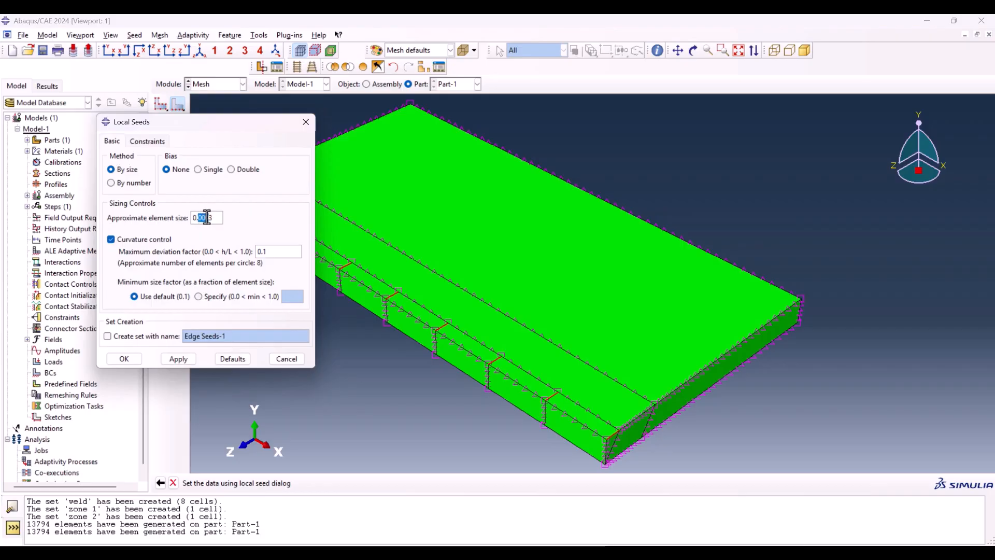
{"action": "left_click", "coordinate": [124, 359]}
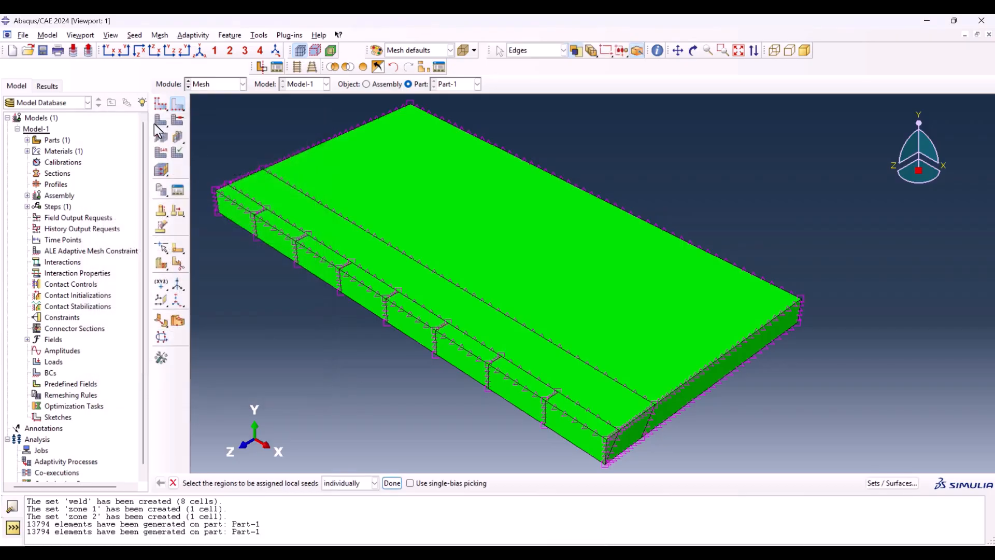
{"action": "left_click", "coordinate": [160, 127]}
{"action": "middle_click", "coordinate": [313, 361]}
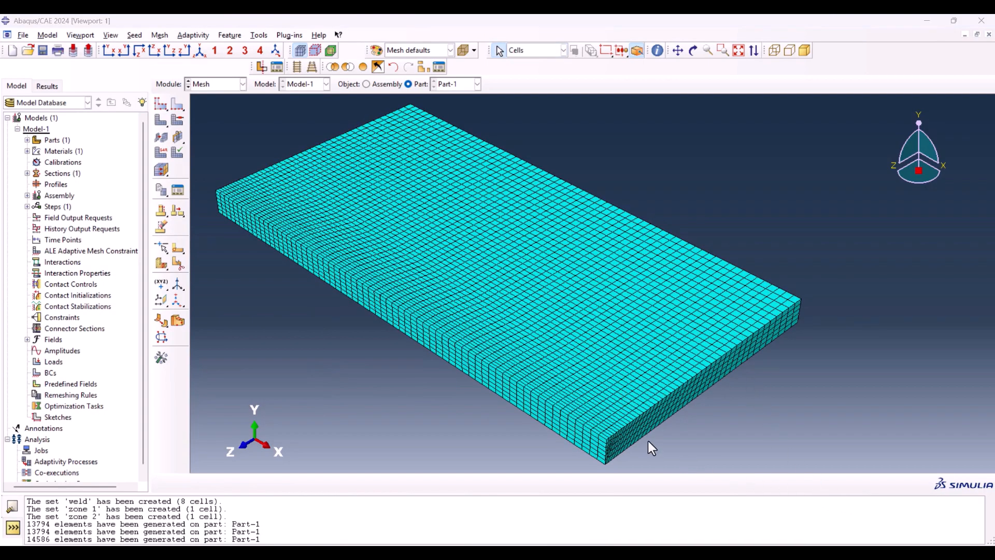
Step: Select the eight weld cells along the plate's front edge and display only them
{"action": "left_click", "coordinate": [533, 52]}
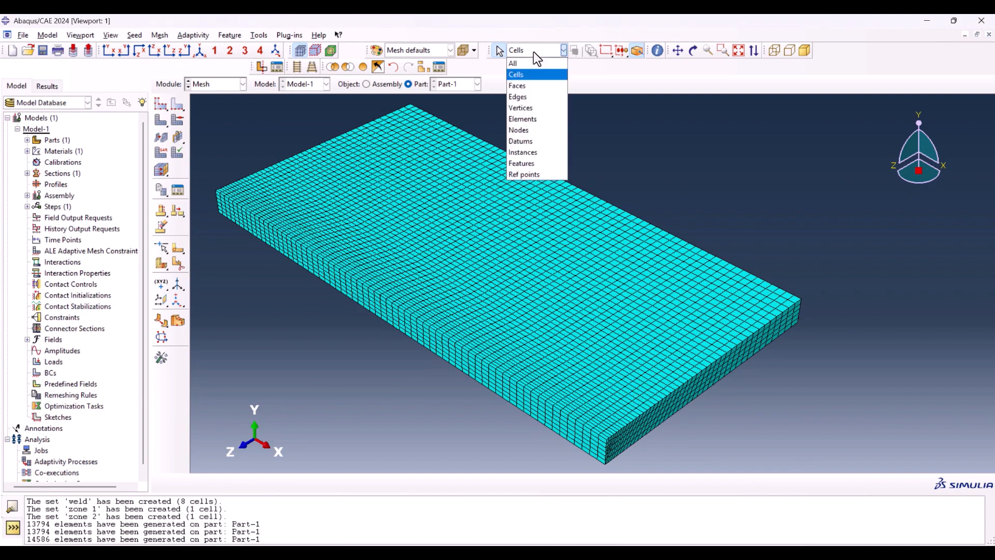
{"action": "left_click", "coordinate": [527, 70]}
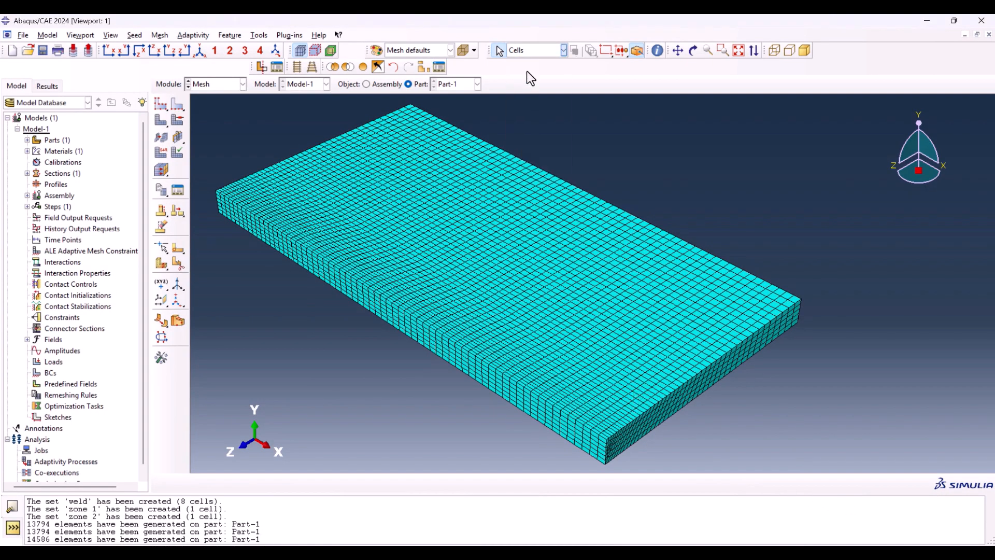
{"action": "left_click", "coordinate": [231, 206]}
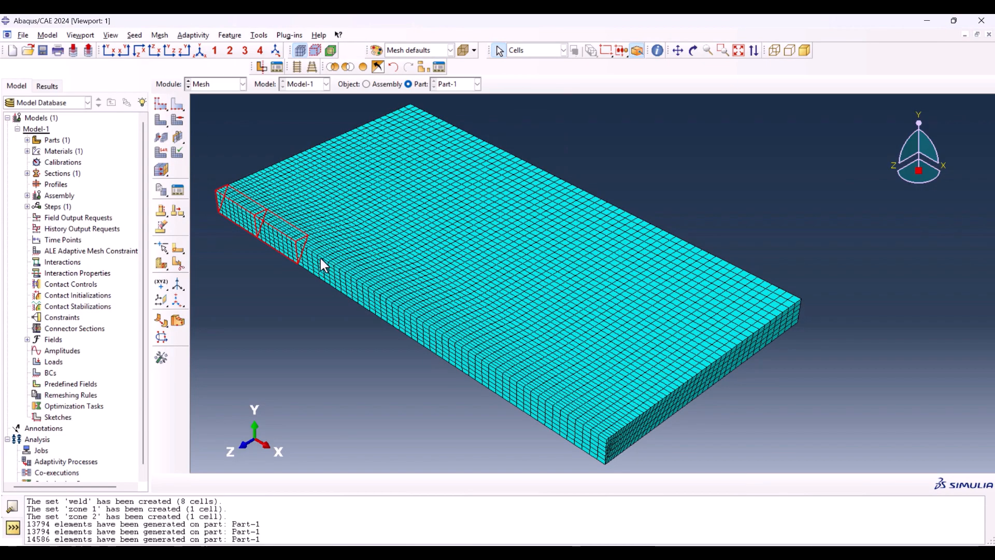
{"action": "left_click", "coordinate": [332, 265], "text": "shift"}
{"action": "left_click", "coordinate": [384, 300], "text": "shift"}
{"action": "left_click", "coordinate": [428, 327], "text": "shift"}
{"action": "left_click", "coordinate": [482, 360], "text": "shift"}
{"action": "left_click", "coordinate": [539, 396], "text": "shift"}
{"action": "left_click", "coordinate": [581, 432], "text": "shift"}
{"action": "left_click", "coordinate": [332, 67]}
Step: Create an element set named AllWeld from all the displayed weld elements
{"action": "left_click", "coordinate": [258, 35]}
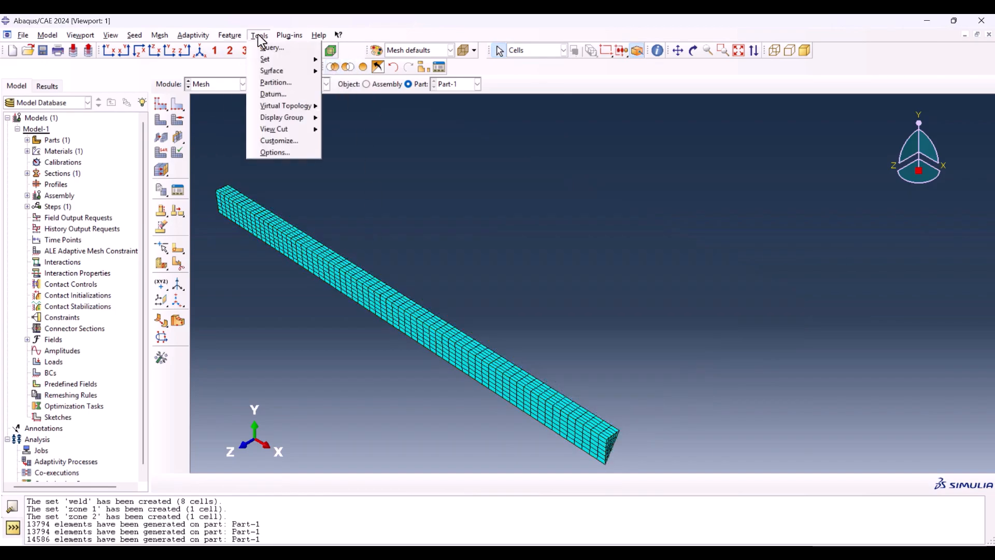
{"action": "mouse_move", "coordinate": [288, 58]}
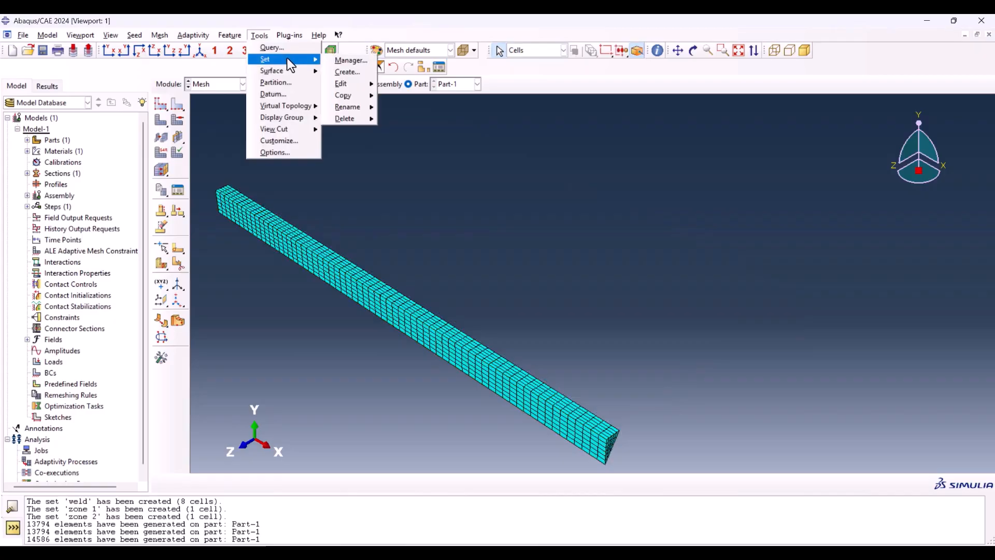
{"action": "left_click", "coordinate": [342, 61]}
{"action": "left_click", "coordinate": [57, 138]}
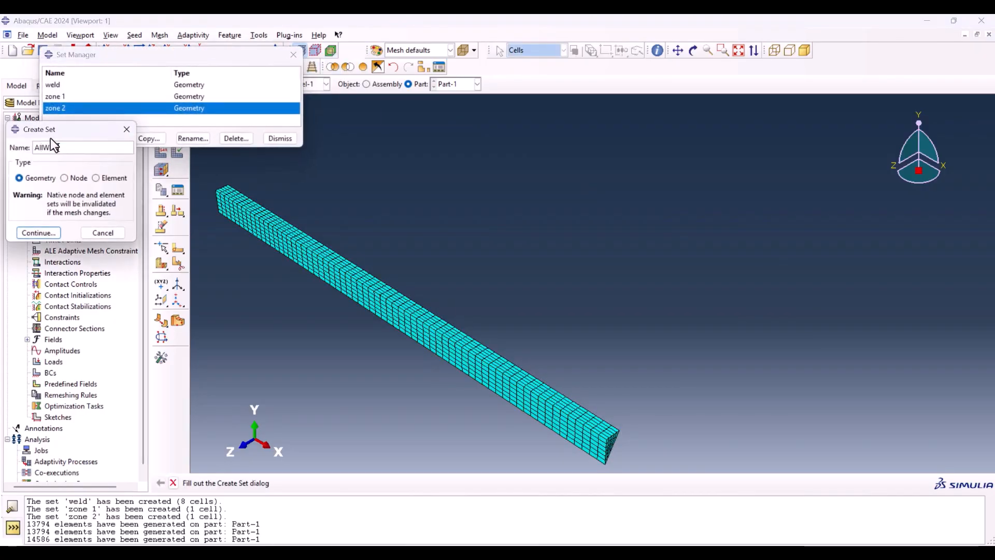
{"action": "type", "text": "AllWeld"}
{"action": "left_click", "coordinate": [102, 179]}
{"action": "left_click", "coordinate": [34, 232]}
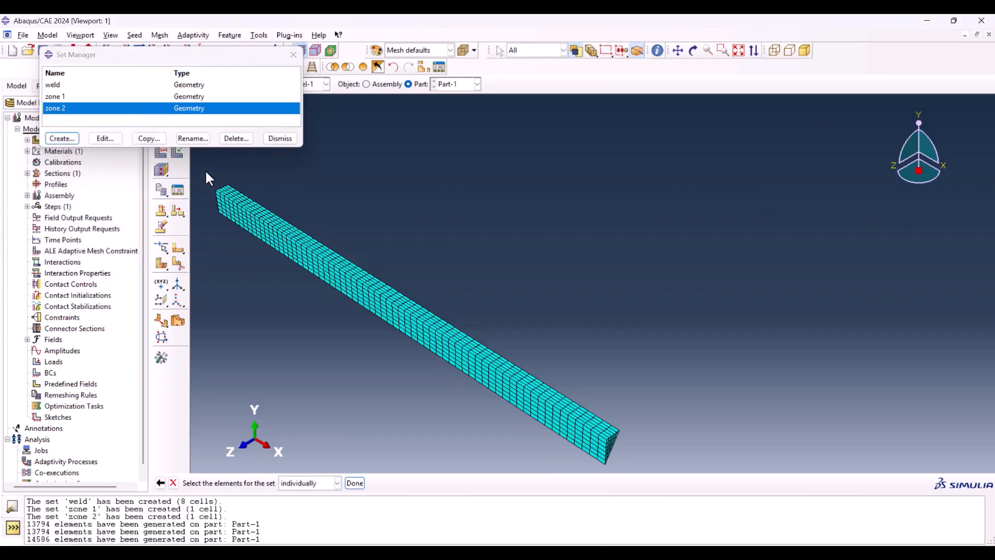
{"action": "left_click_drag", "start_coordinate": [206, 171], "coordinate": [641, 469]}
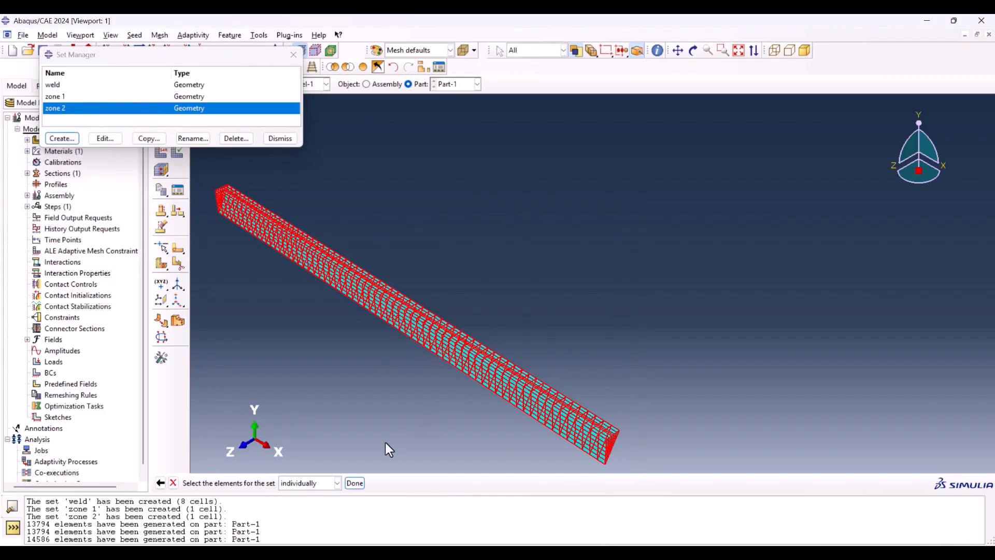
{"action": "left_click", "coordinate": [356, 485]}
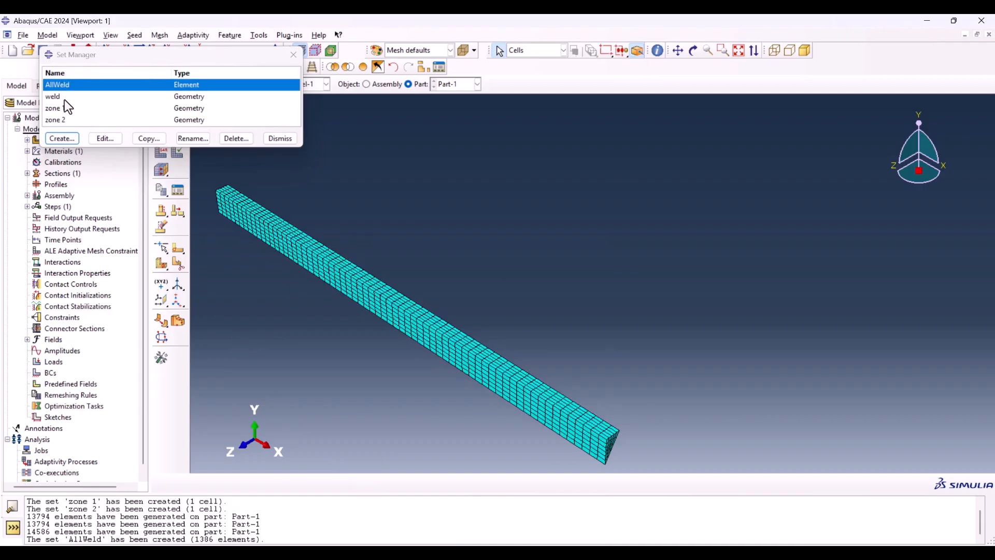
Step: Review the elements of the AllWeld set and display only the first weld cell at the plate's far end
{"action": "double_click", "coordinate": [64, 86]}
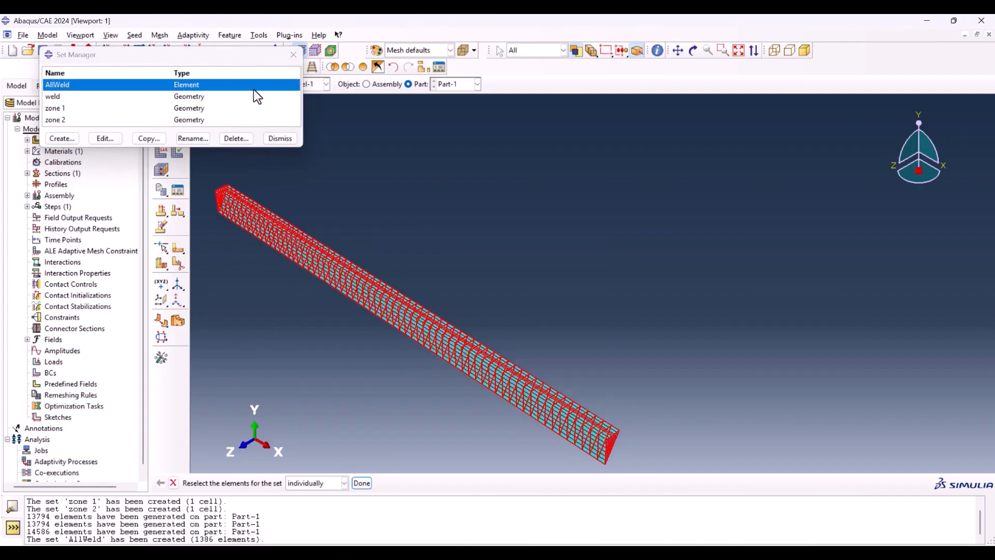
{"action": "left_click", "coordinate": [282, 138]}
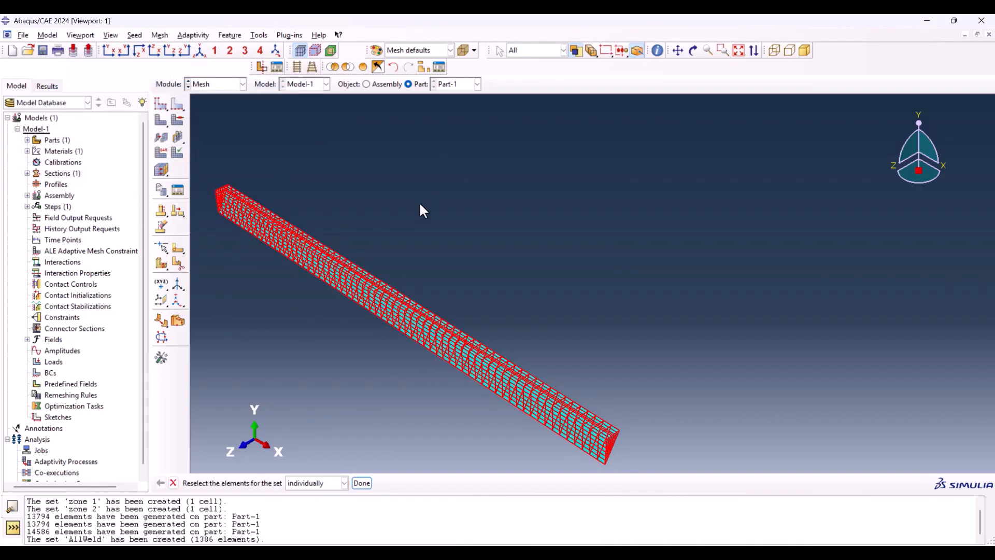
{"action": "left_click", "coordinate": [359, 389]}
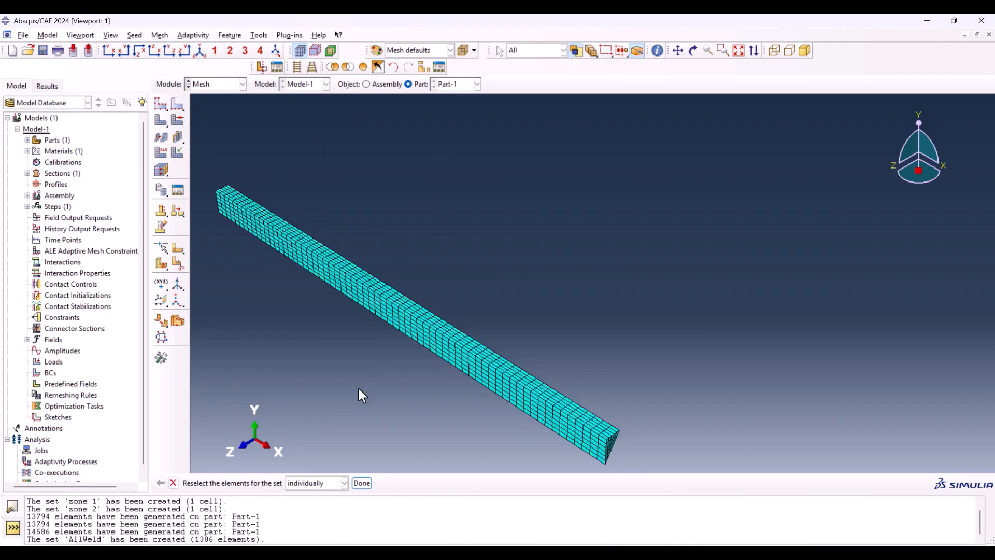
{"action": "left_click", "coordinate": [527, 52]}
{"action": "left_click", "coordinate": [530, 48]}
{"action": "key", "text": "Escape"}
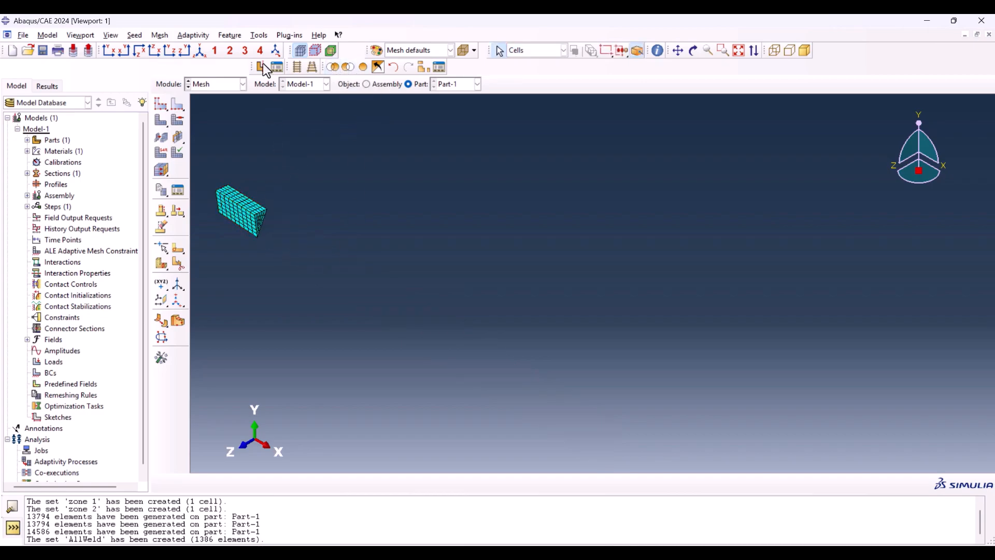
Step: Create an element set named part1 from all elements of the first weld cell
{"action": "left_click", "coordinate": [259, 35]}
{"action": "mouse_move", "coordinate": [282, 61]}
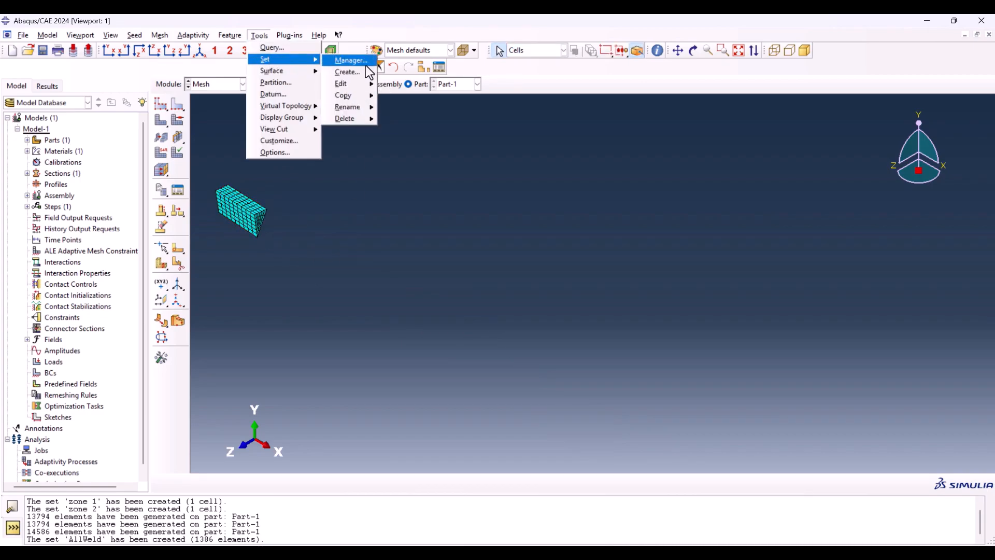
{"action": "left_click", "coordinate": [350, 61]}
{"action": "left_click", "coordinate": [60, 138]}
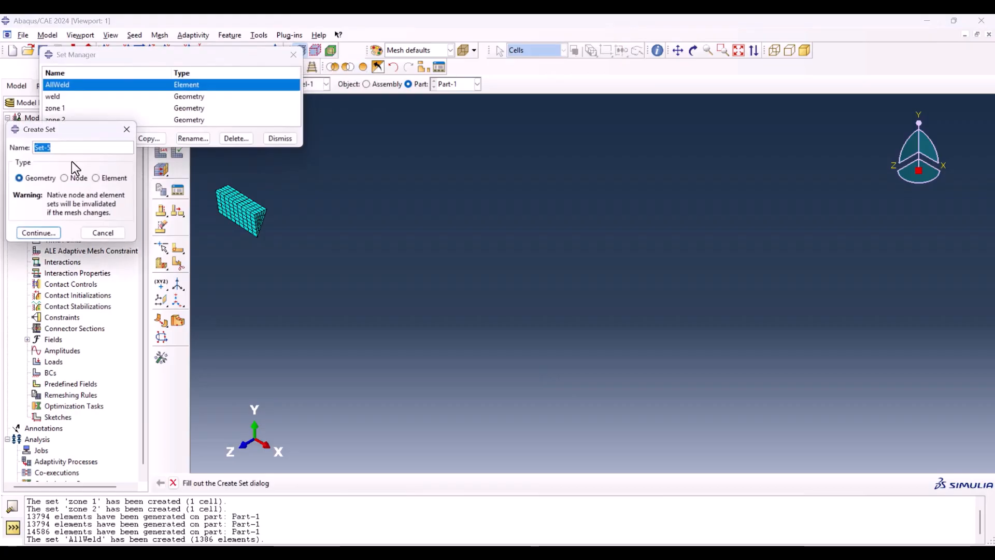
{"action": "type", "text": "part1"}
{"action": "left_click", "coordinate": [113, 178]}
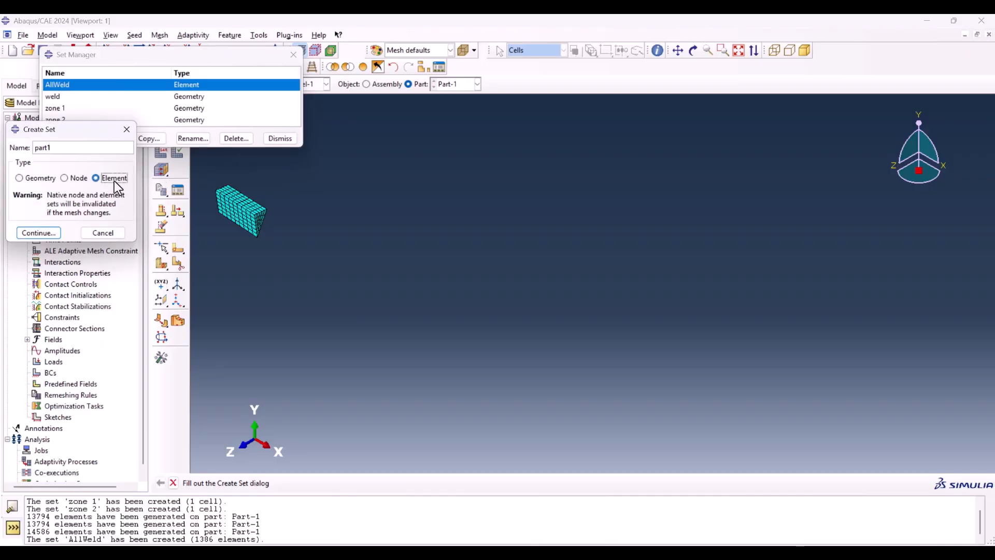
{"action": "left_click", "coordinate": [45, 231]}
{"action": "left_click_drag", "start_coordinate": [205, 184], "coordinate": [283, 254]}
{"action": "left_click", "coordinate": [356, 483]}
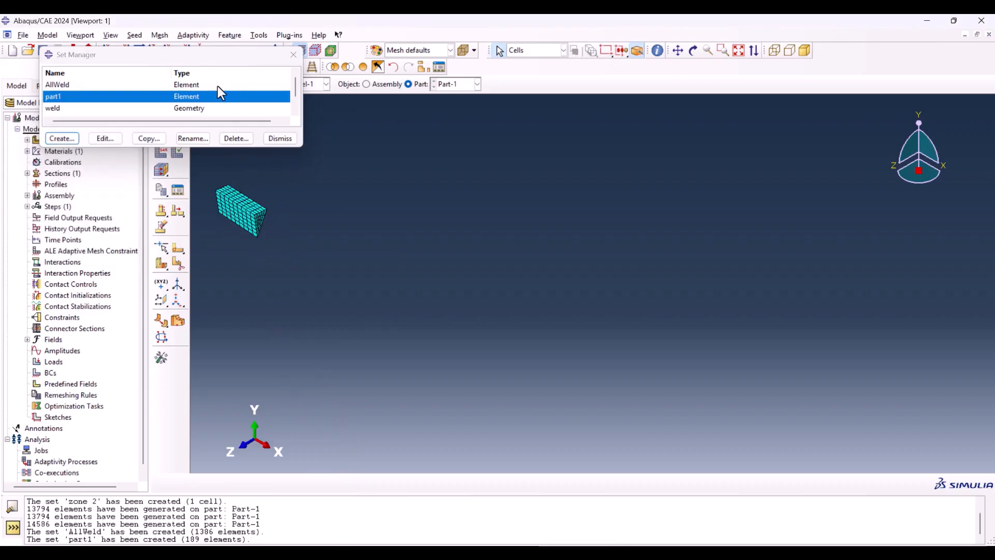
Step: Display only the second weld cell and create an element set named part2 from all its elements
{"action": "left_click", "coordinate": [363, 67]}
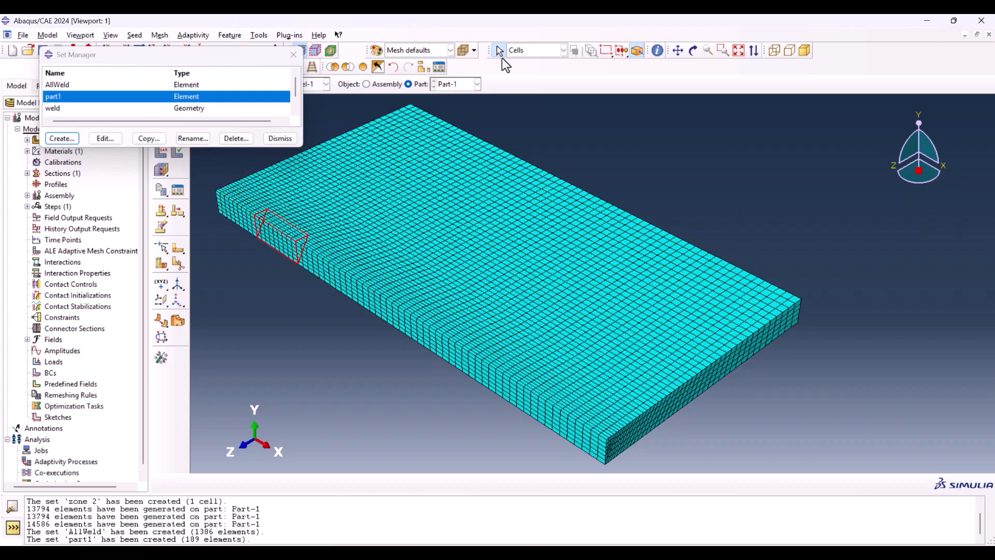
{"action": "left_click", "coordinate": [347, 67]}
{"action": "left_click", "coordinate": [62, 138]}
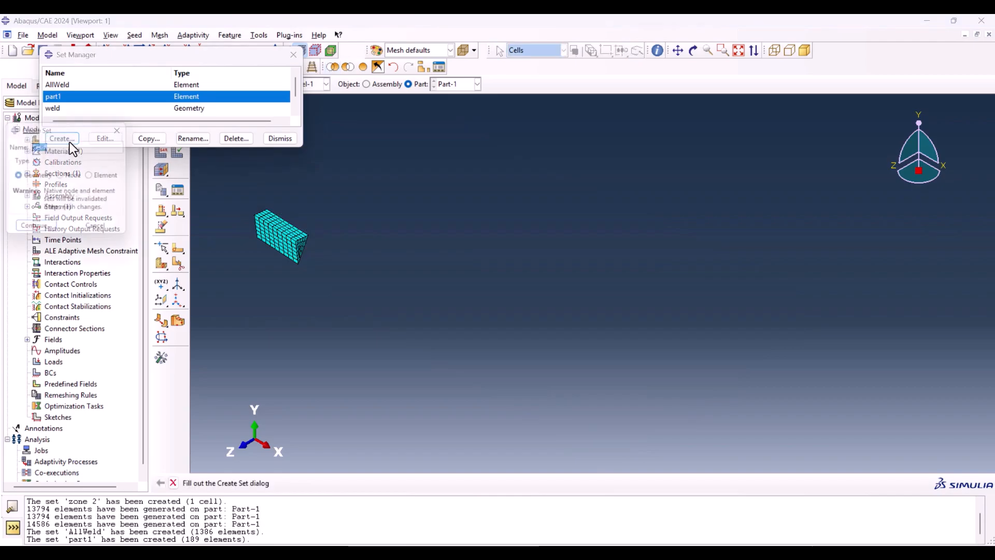
{"action": "type", "text": "part"}
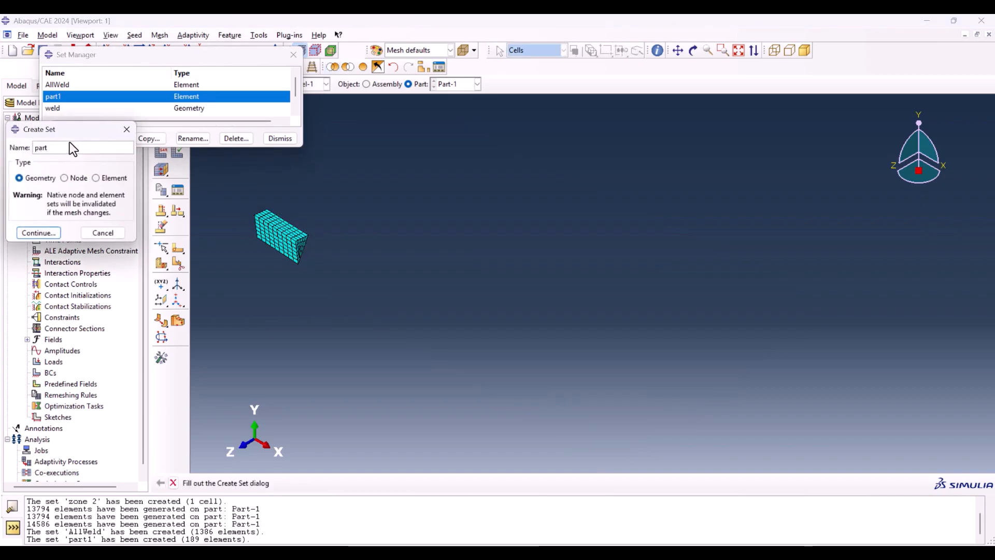
{"action": "type", "text": "2"}
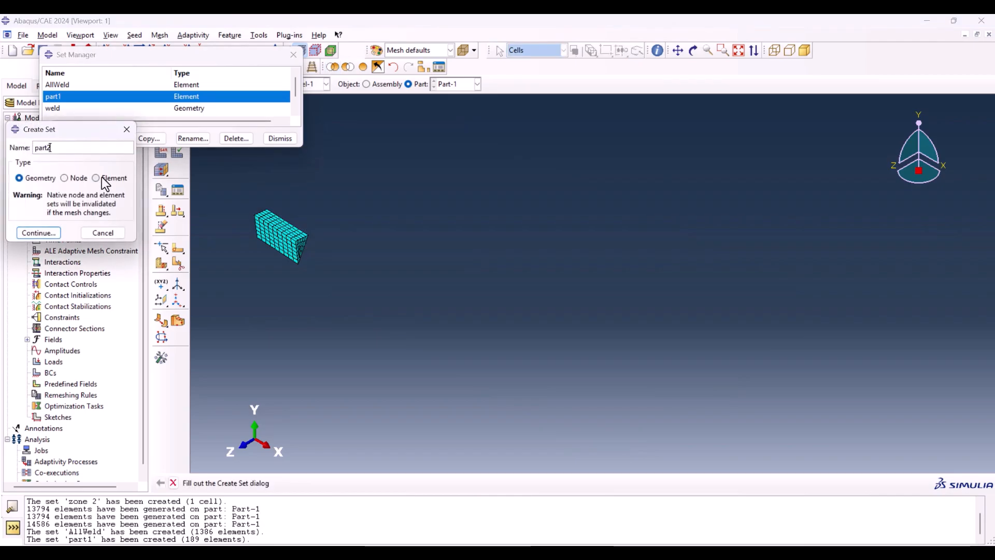
{"action": "left_click", "coordinate": [96, 177]}
{"action": "left_click", "coordinate": [37, 233]}
{"action": "left_click_drag", "start_coordinate": [229, 205], "coordinate": [358, 285]}
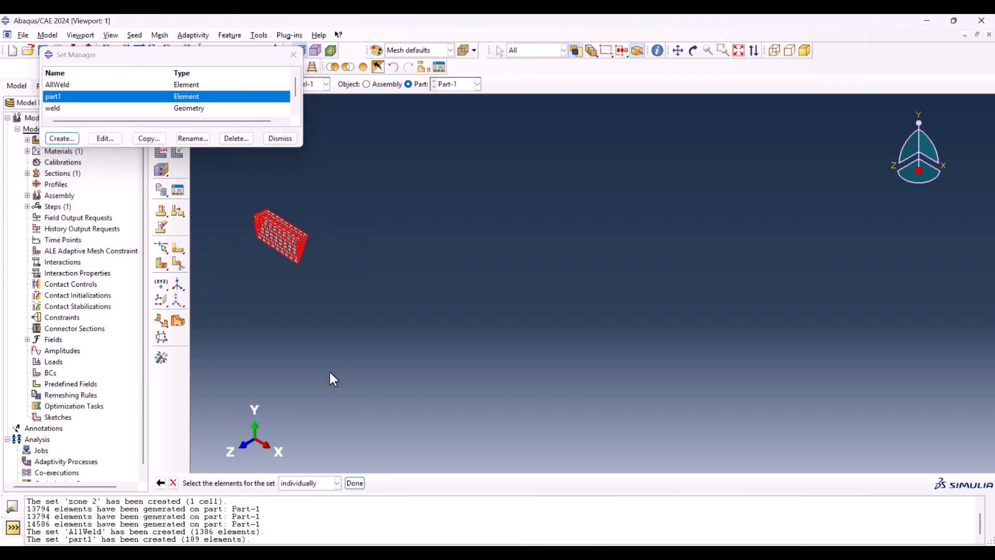
{"action": "left_click", "coordinate": [353, 483]}
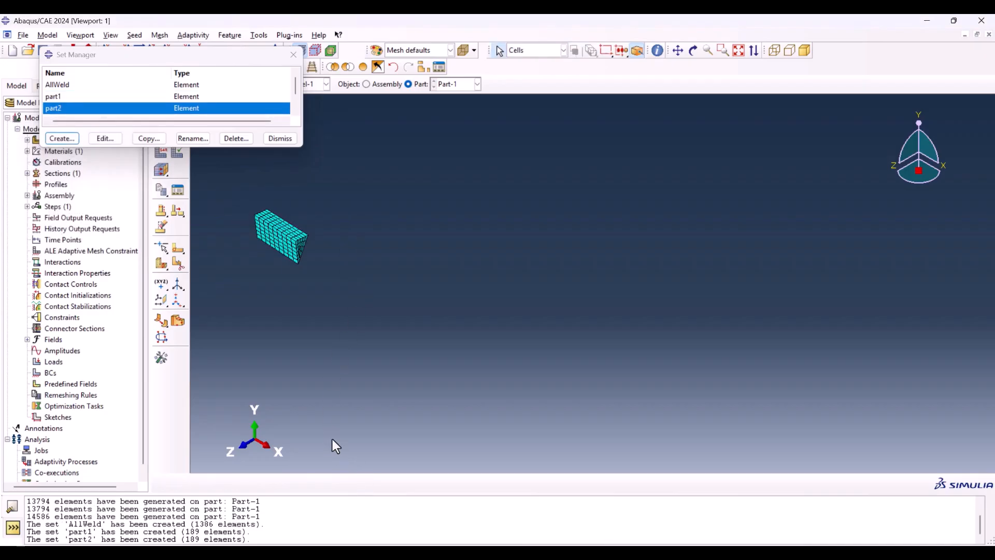
Step: Restore the display of the whole meshed plate
{"action": "left_click", "coordinate": [351, 66]}
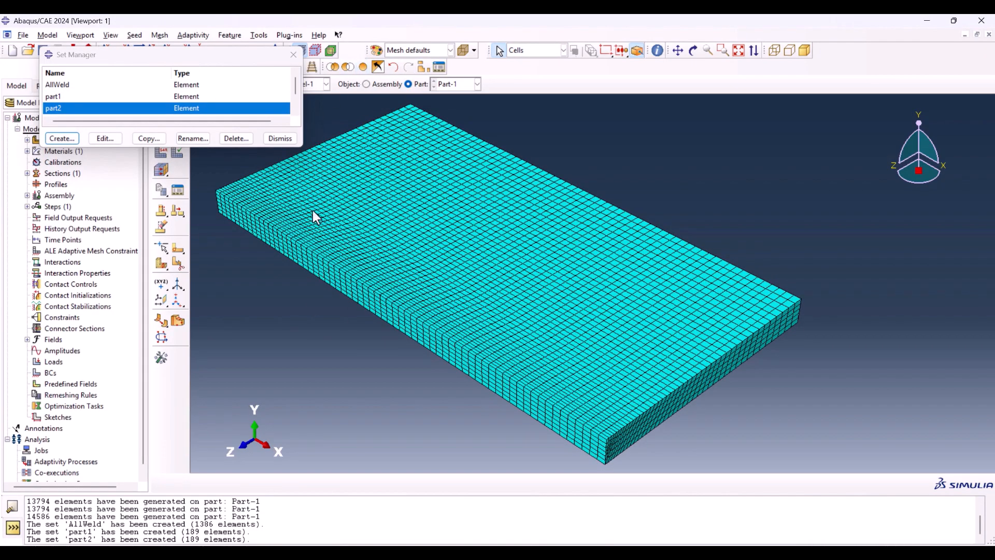
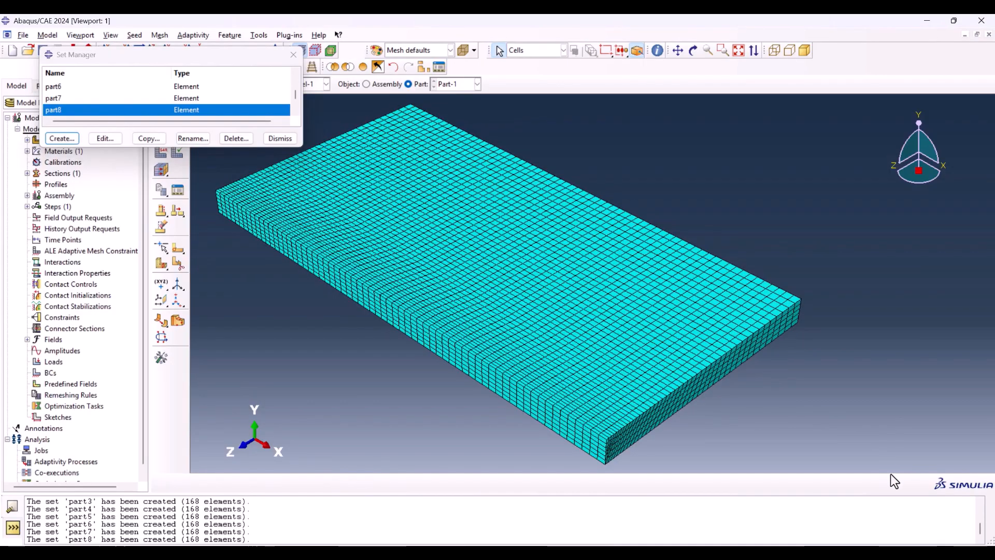
Step: Close the set manager and create a dependent instance of Part-1 in the assembly
{"action": "left_click_drag", "start_coordinate": [201, 57], "coordinate": [601, 111]}
{"action": "left_click", "coordinate": [665, 185]}
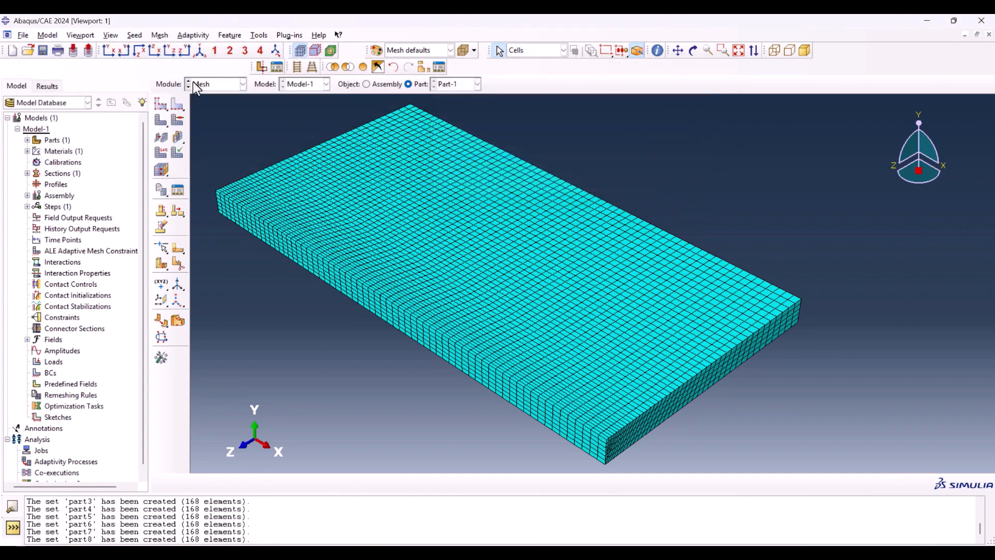
{"action": "left_click", "coordinate": [212, 83]}
{"action": "left_click", "coordinate": [219, 117]}
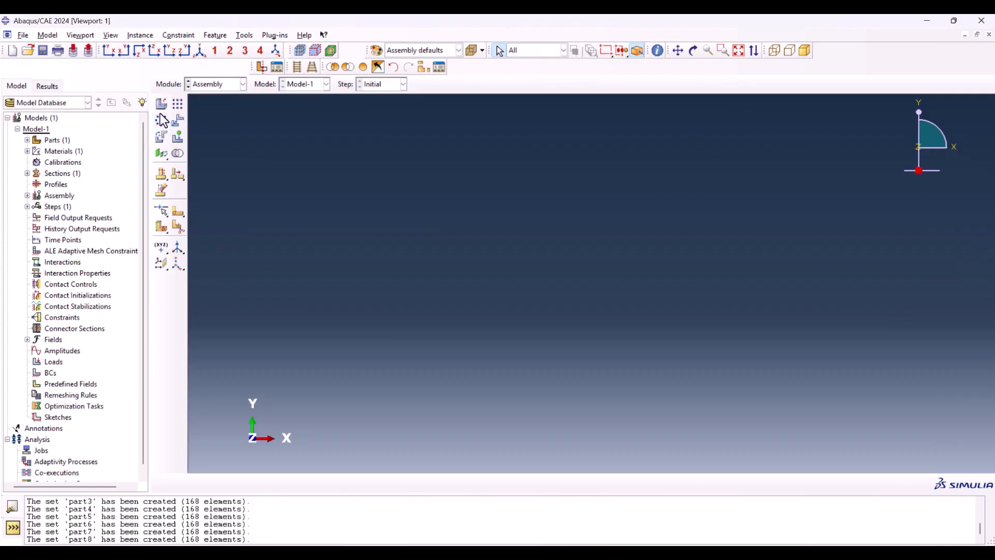
{"action": "left_click", "coordinate": [162, 102]}
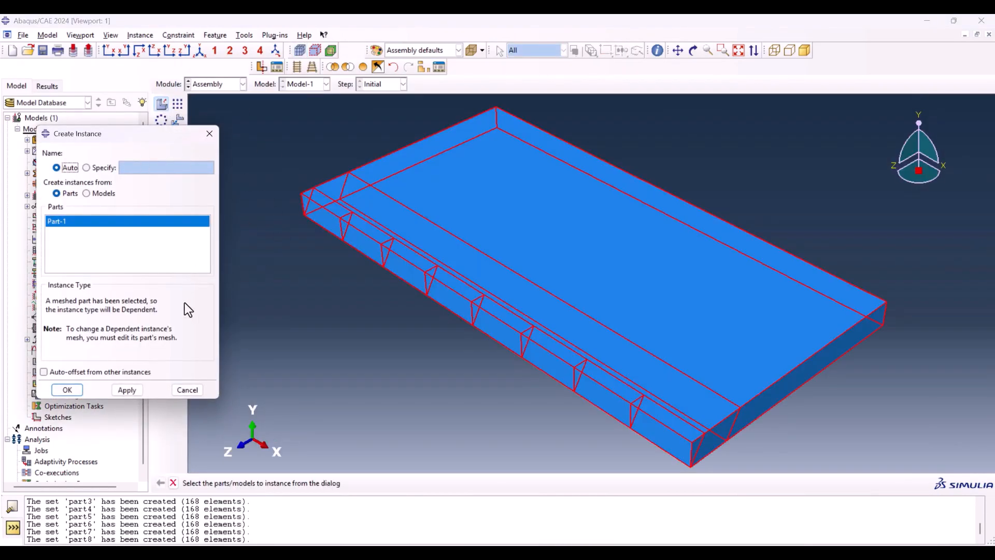
{"action": "left_click", "coordinate": [79, 388]}
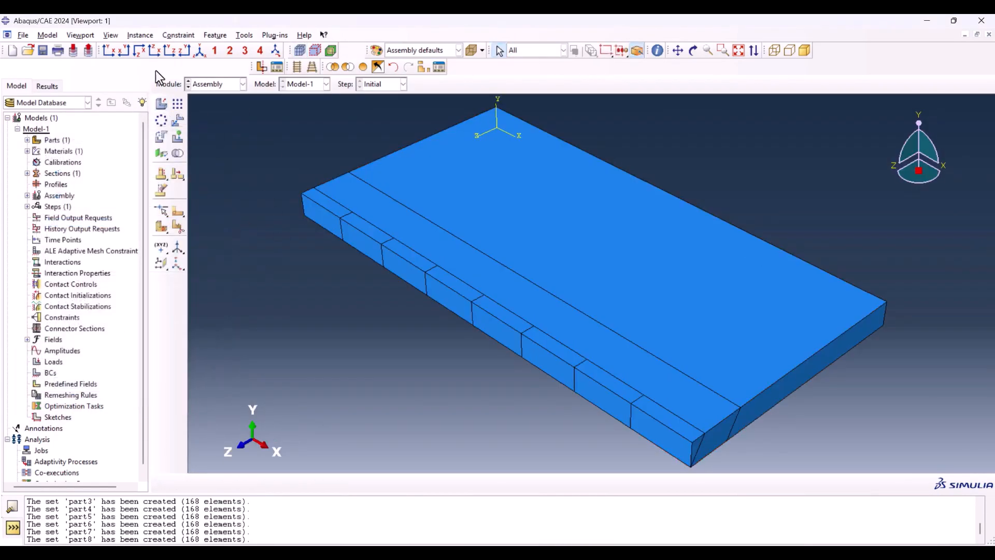
Step: Create a transient heat transfer step named death after the Initial step, with a time period of 0.1
{"action": "left_click", "coordinate": [206, 85]}
{"action": "left_click", "coordinate": [208, 130]}
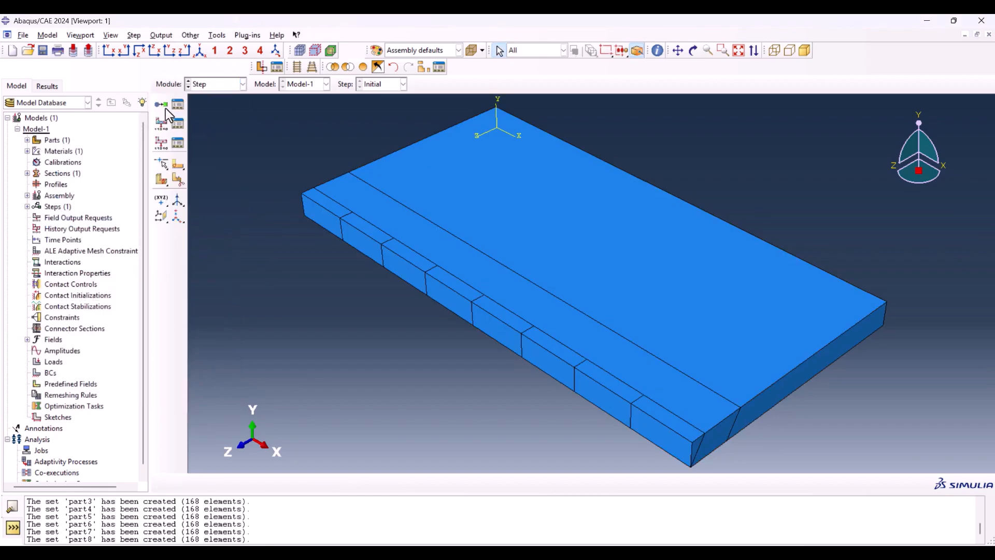
{"action": "left_click", "coordinate": [163, 103]}
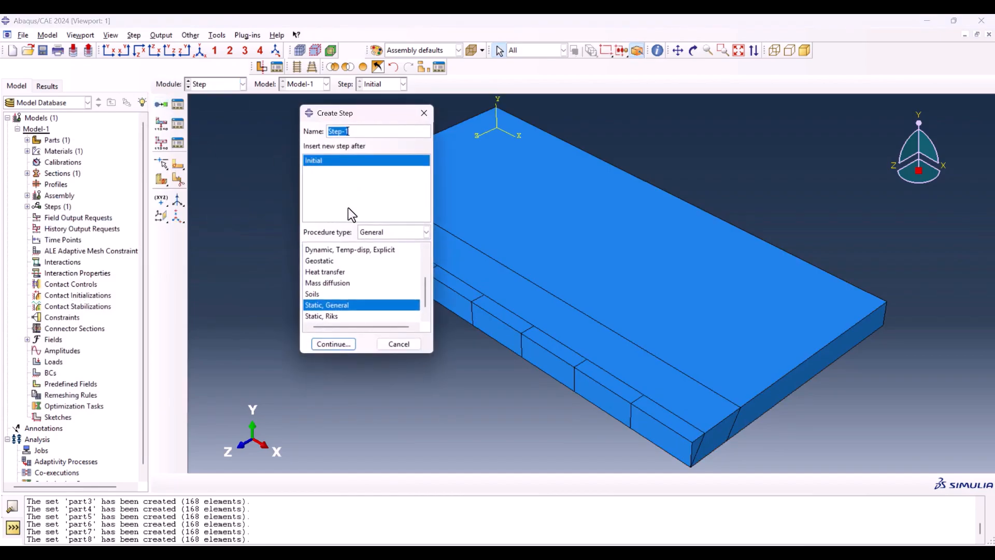
{"action": "left_click", "coordinate": [333, 271]}
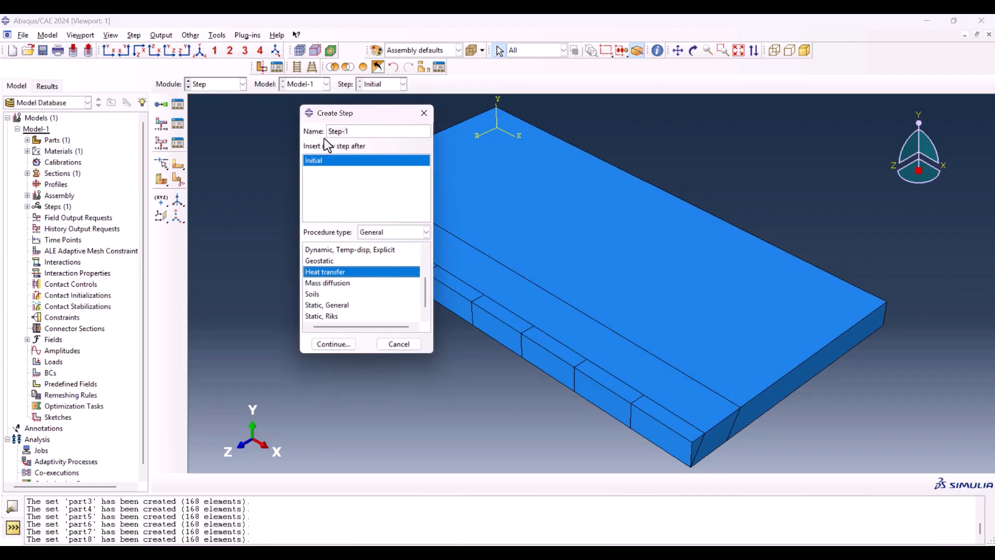
{"action": "left_click", "coordinate": [348, 132]}
{"action": "left_click_drag", "start_coordinate": [349, 131], "coordinate": [241, 150]}
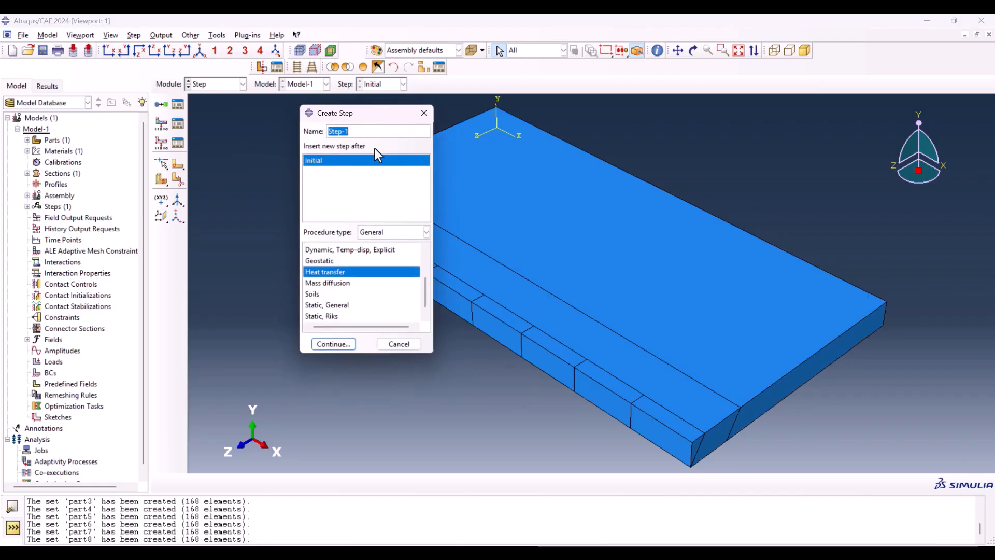
{"action": "type", "text": "death"}
{"action": "left_click_drag", "start_coordinate": [353, 101], "coordinate": [212, 88]}
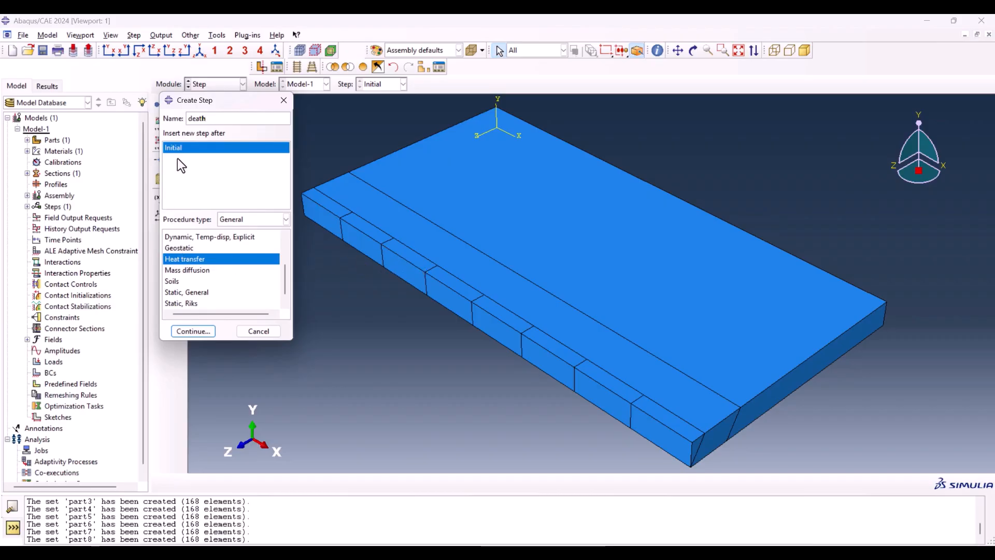
{"action": "left_click", "coordinate": [197, 327]}
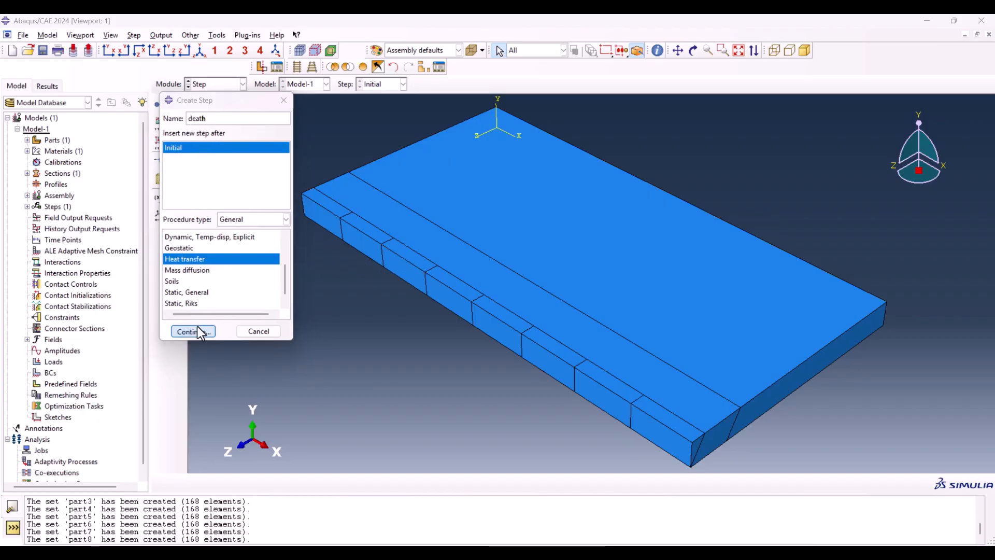
{"action": "left_click_drag", "start_coordinate": [526, 127], "coordinate": [422, 107]}
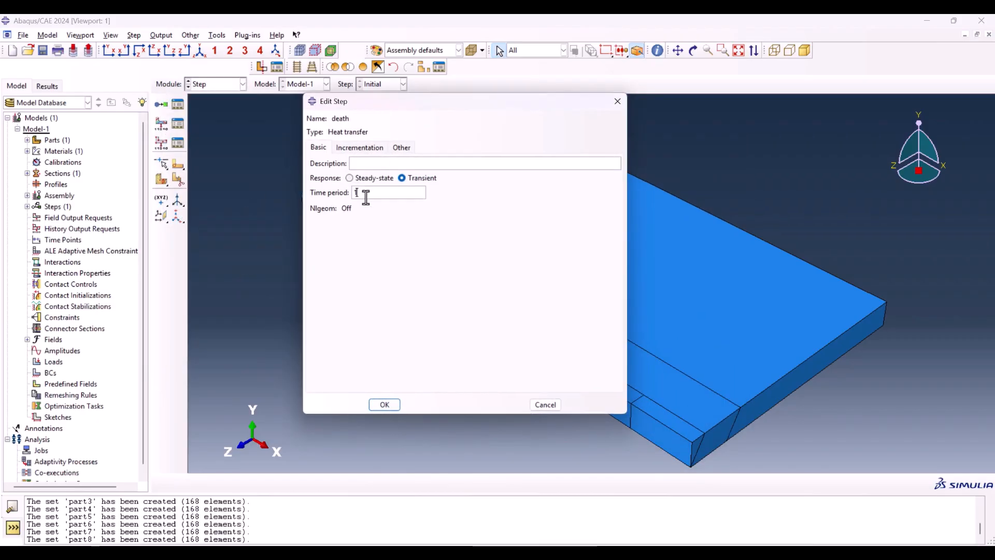
{"action": "type", "text": "0.1"}
Step: Set the death step's maximum number of increments to 1000, its initial increment size, and its minimum increment size to 1e-20
{"action": "left_click", "coordinate": [358, 147]}
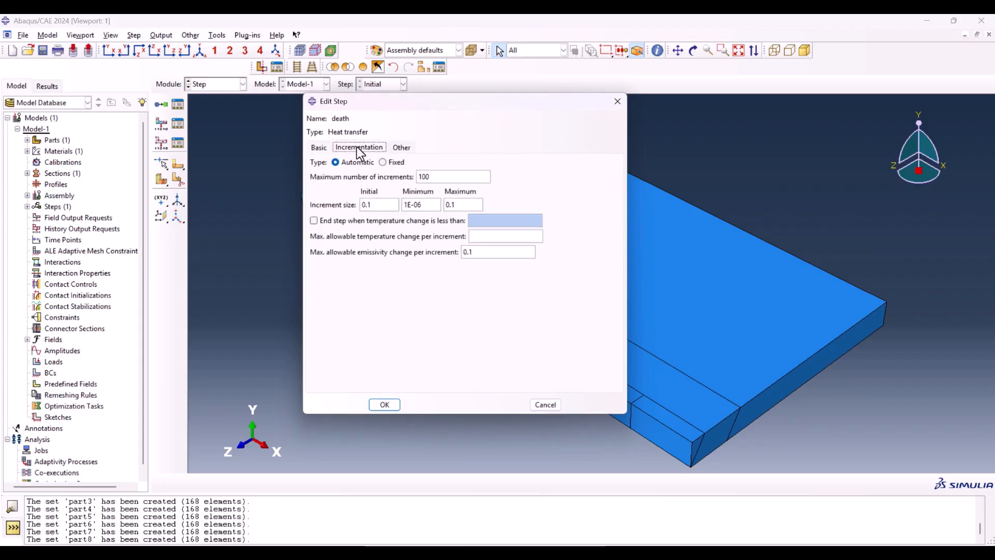
{"action": "left_click", "coordinate": [432, 176]}
{"action": "double_click", "coordinate": [386, 204]}
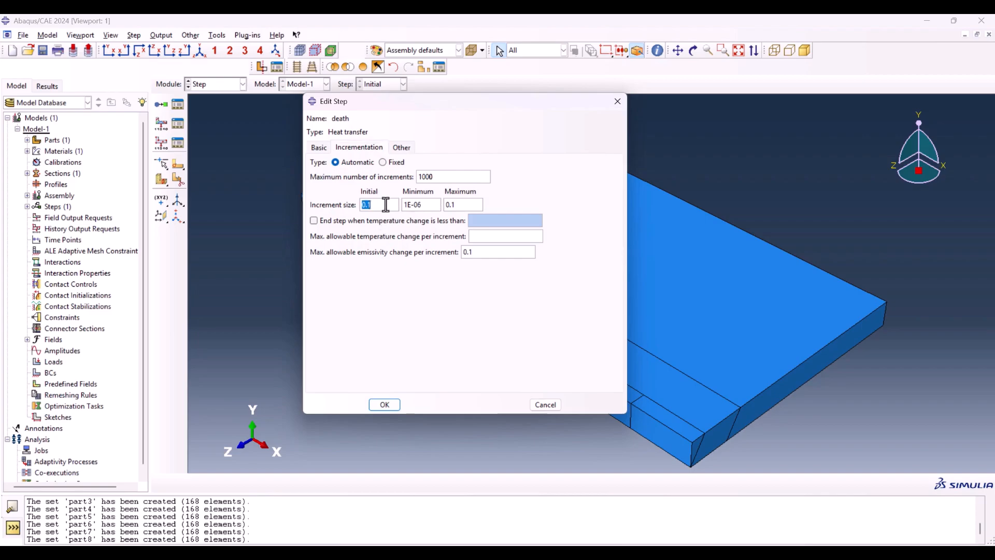
{"action": "type", "text": "1e-2"}
{"action": "double_click", "coordinate": [429, 206]}
{"action": "type", "text": "1e-20"}
Step: Set the death step's maximum increment size and maximum allowable temperature change per increment, and finish the step definition
{"action": "double_click", "coordinate": [472, 211]}
{"action": "type", "text": "0.0"}
{"action": "left_click", "coordinate": [501, 235]}
{"action": "type", "text": "3"}
{"action": "left_click", "coordinate": [384, 404]}
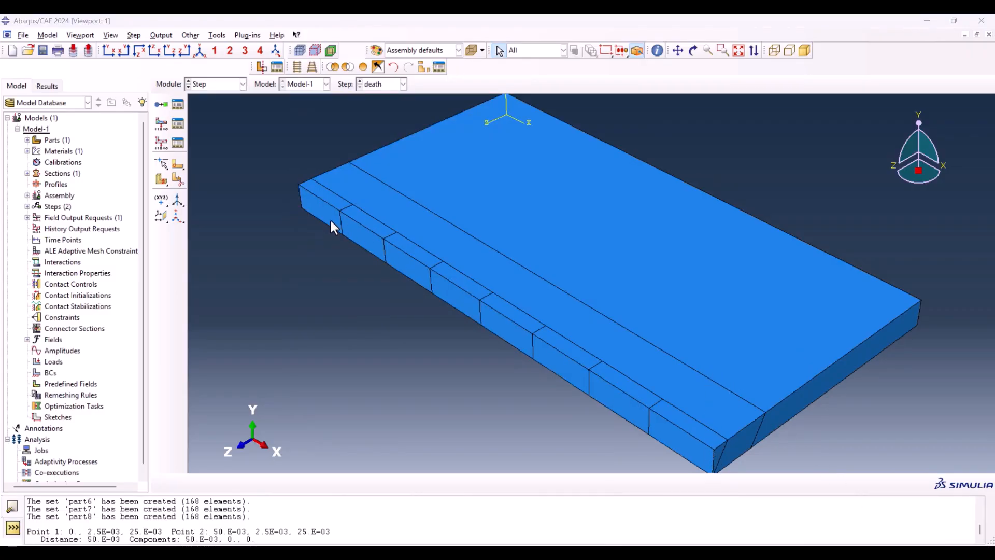
{"action": "left_click", "coordinate": [304, 188]}
{"action": "left_click", "coordinate": [690, 430]}
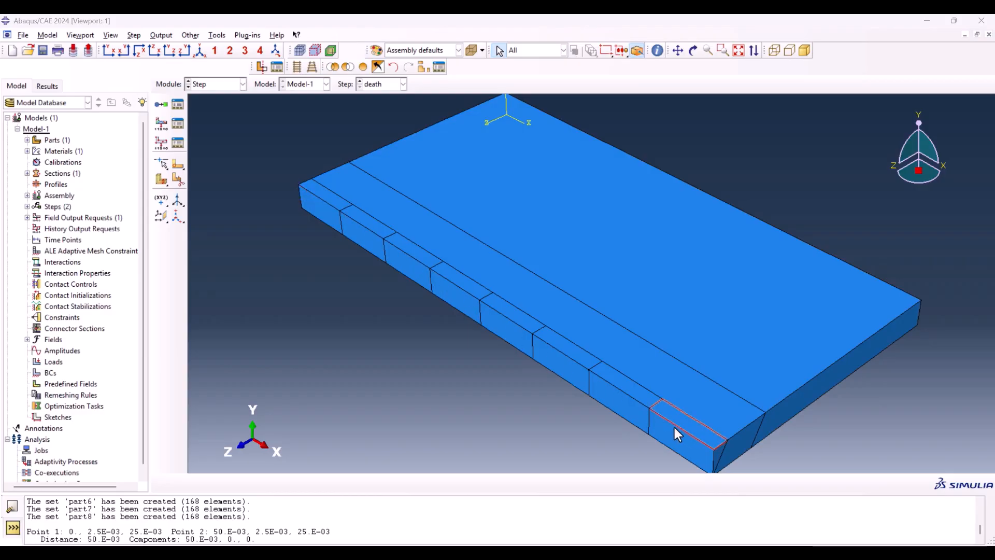
{"action": "left_click", "coordinate": [661, 415]}
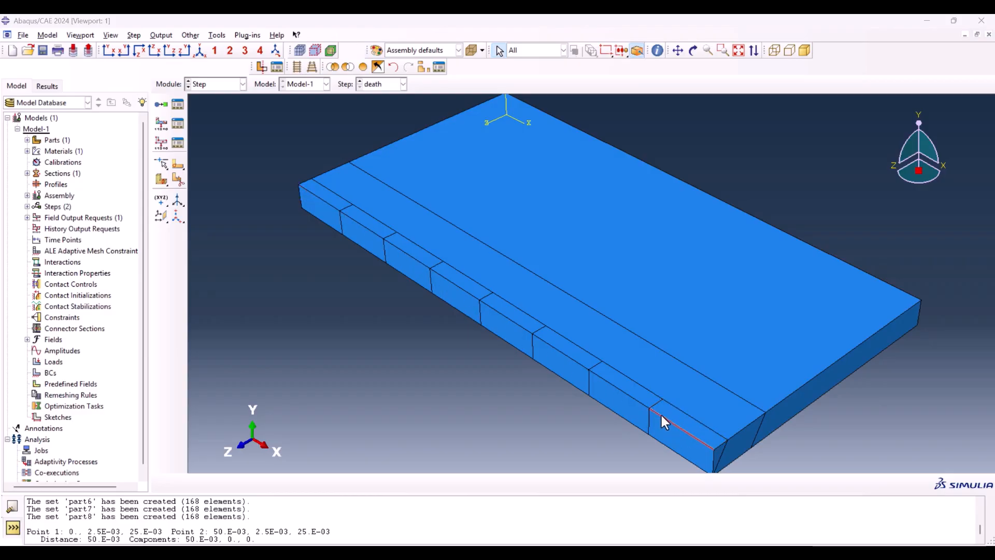
{"action": "left_click", "coordinate": [309, 198]}
{"action": "left_click", "coordinate": [317, 191]}
Step: Create a transient heat transfer step named Step-1 after the death step, with a time period of 0.5
{"action": "left_click", "coordinate": [177, 104]}
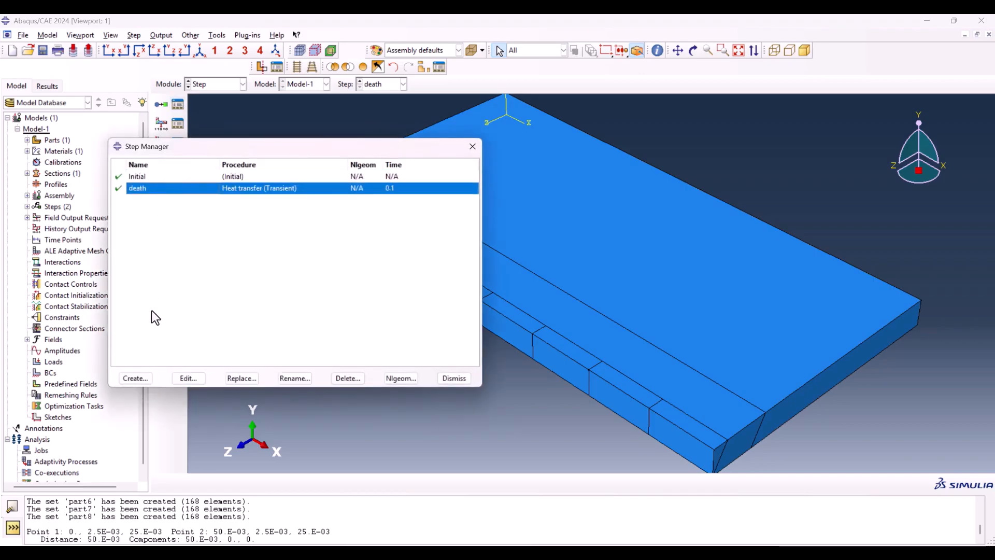
{"action": "left_click", "coordinate": [135, 377]}
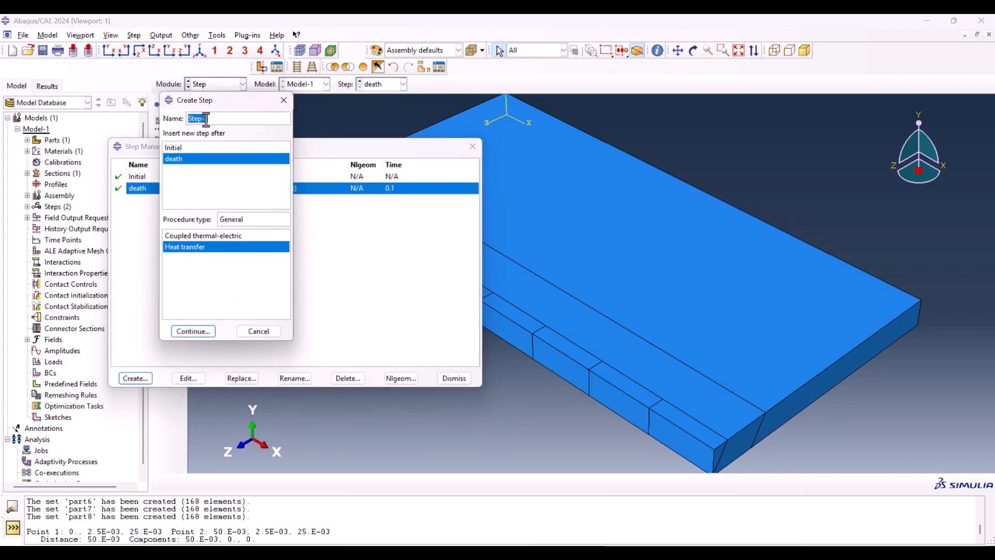
{"action": "left_click", "coordinate": [206, 118]}
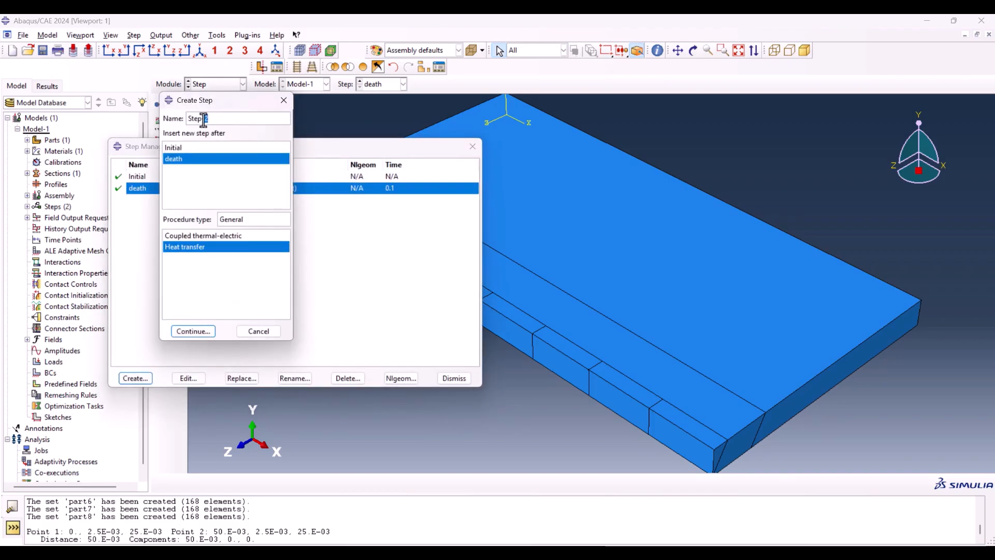
{"action": "left_click", "coordinate": [191, 334]}
{"action": "double_click", "coordinate": [367, 196]}
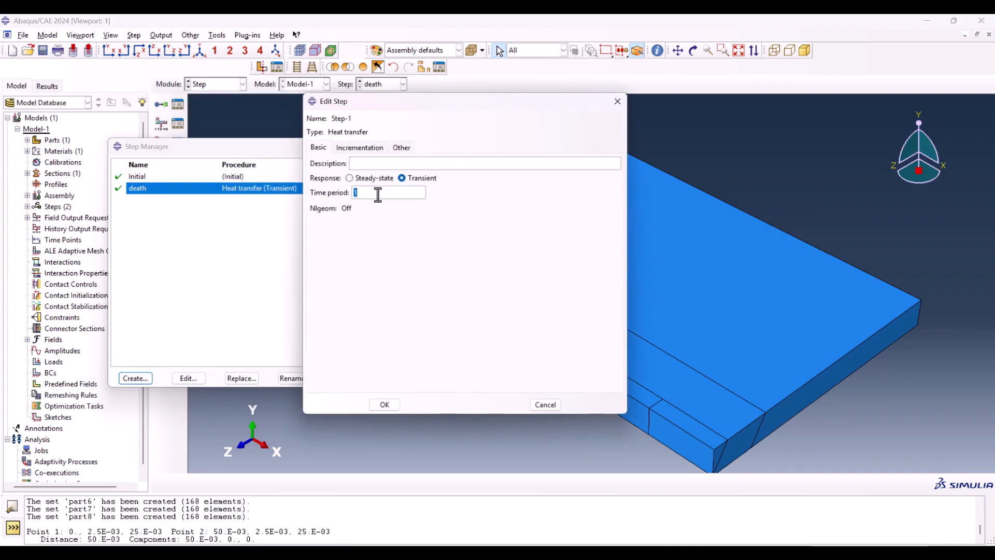
Step: Set Step-1's initial increment size to 1e-2 and its minimum increment size to 1e-20
{"action": "left_click", "coordinate": [368, 148]}
{"action": "left_click_drag", "start_coordinate": [375, 204], "coordinate": [358, 209]}
{"action": "type", "text": "1e-2"}
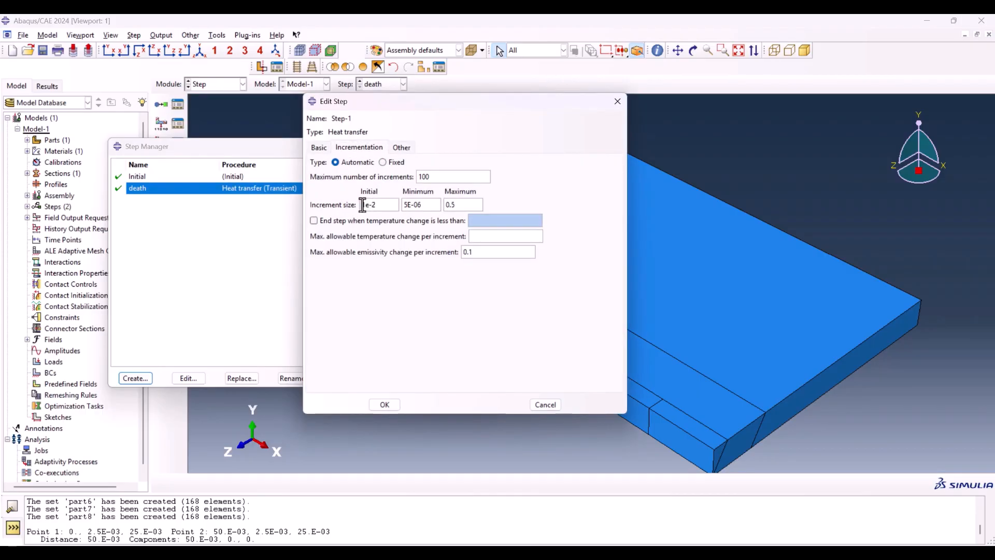
{"action": "double_click", "coordinate": [363, 205]}
{"action": "key", "text": "ctrl+c"}
{"action": "double_click", "coordinate": [406, 206]}
{"action": "key", "text": "ctrl+v"}
{"action": "type", "text": "0"}
{"action": "key", "text": "Tab"}
Step: Set Step-1's maximum increment size to 0.25, maximum number of increments to 1000 and allowable temperature change per increment to 350
{"action": "left_click", "coordinate": [319, 147]}
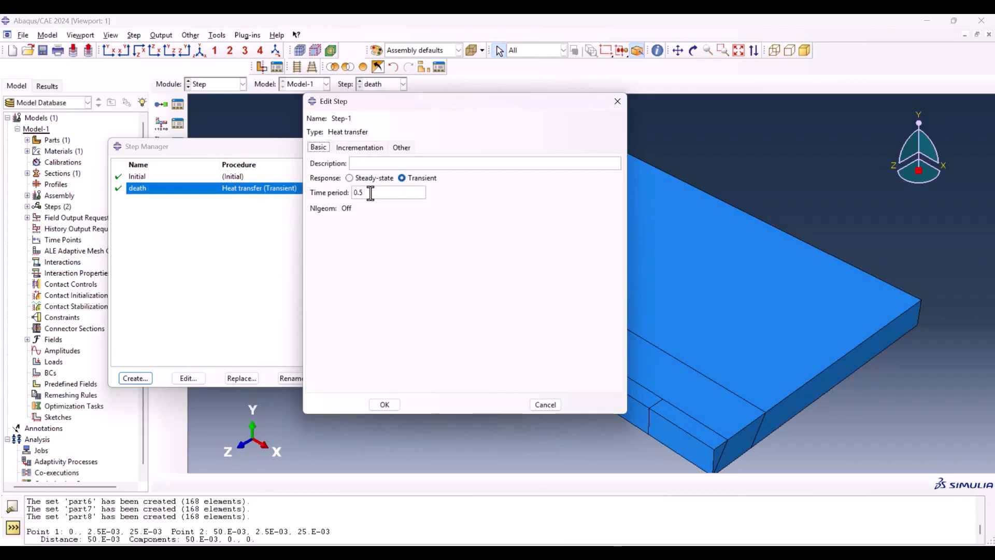
{"action": "left_click", "coordinate": [359, 147]}
{"action": "double_click", "coordinate": [452, 205]}
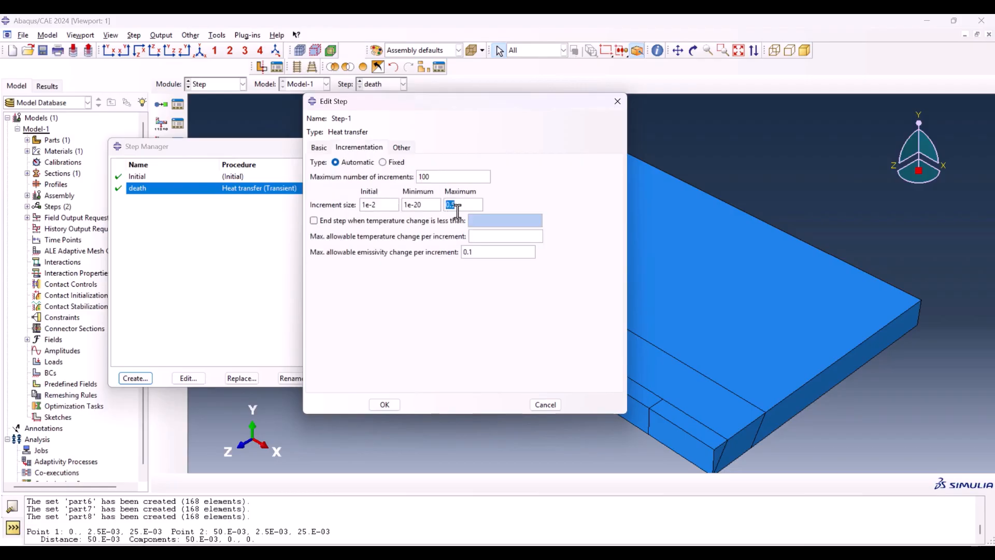
{"action": "left_click", "coordinate": [450, 205]}
{"action": "left_click", "coordinate": [452, 179]}
{"action": "type", "text": "0"}
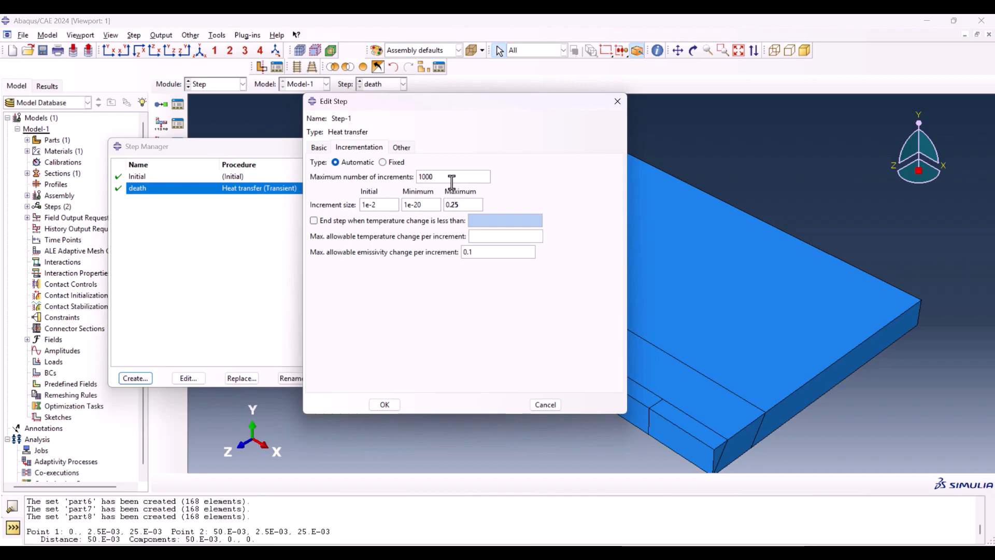
{"action": "left_click", "coordinate": [483, 237]}
{"action": "type", "text": "350"}
{"action": "left_click", "coordinate": [396, 403]}
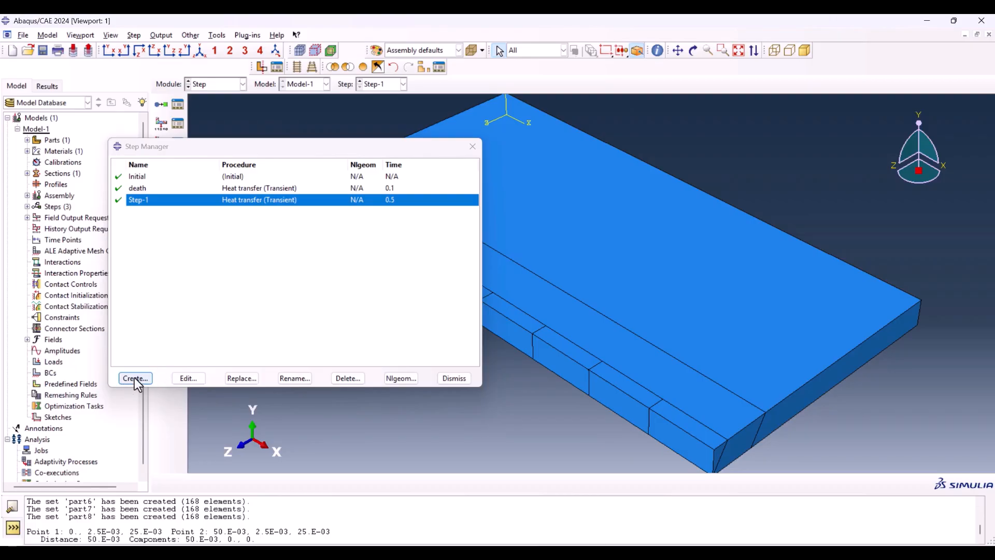
Step: Add a transient heat transfer step named Step-2 after Step-1, with a time period of 0.5
{"action": "left_click", "coordinate": [135, 378]}
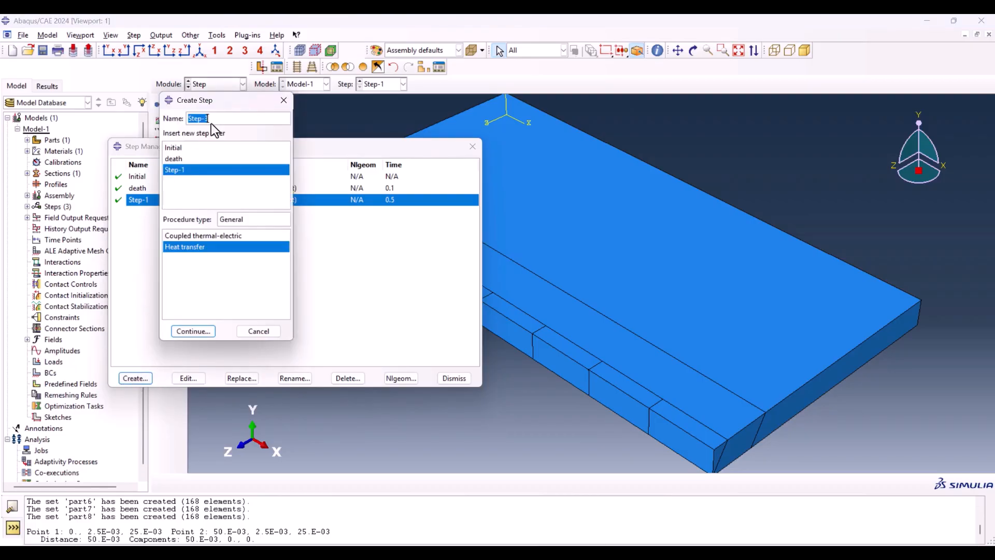
{"action": "left_click", "coordinate": [201, 330]}
{"action": "double_click", "coordinate": [361, 192]}
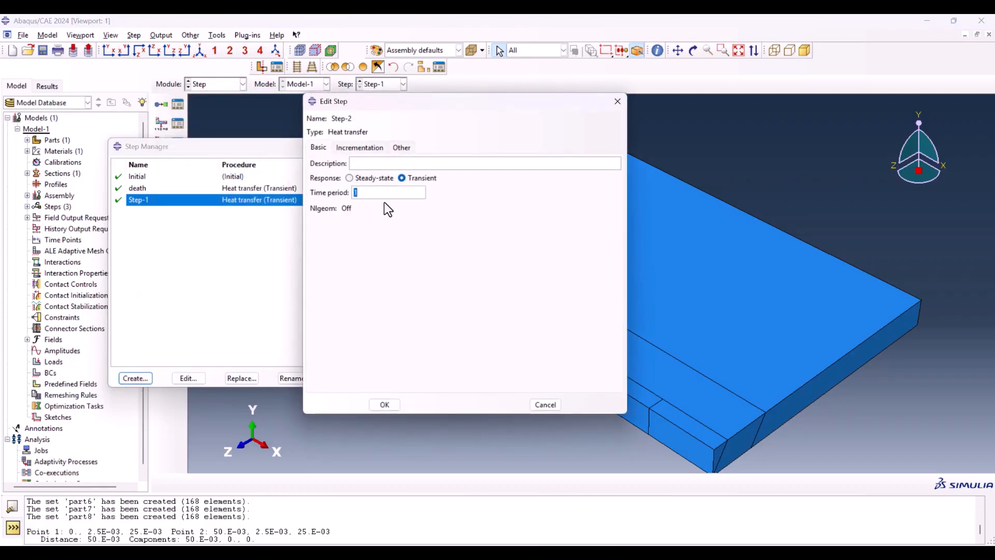
{"action": "key", "text": "BackSpace"}
Step: Set Step-2's incrementation to 1000 increments, initial size 1e-2, minimum 1e-20, maximum 0.25 and an allowable temperature change of 350
{"action": "left_click", "coordinate": [358, 148]}
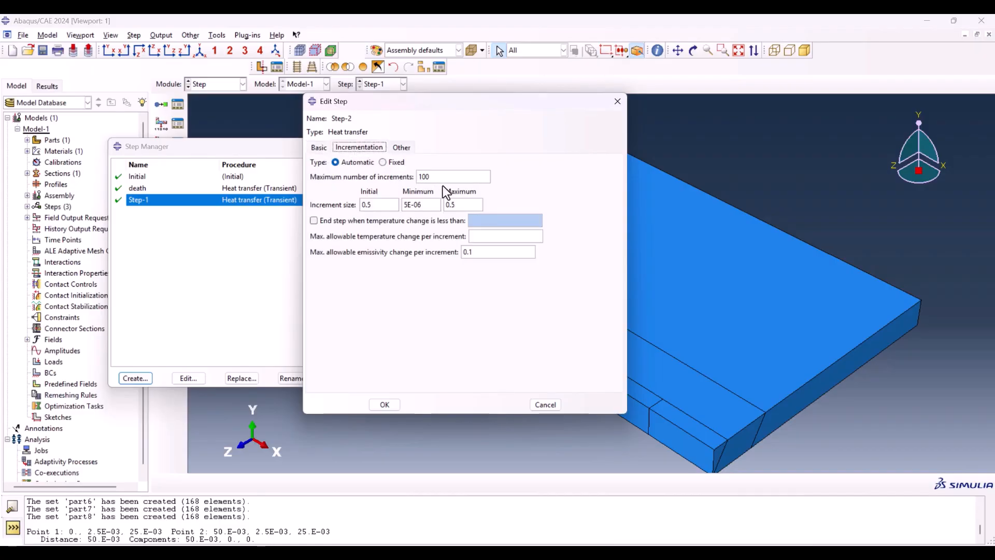
{"action": "double_click", "coordinate": [388, 206]}
{"action": "type", "text": "1e"}
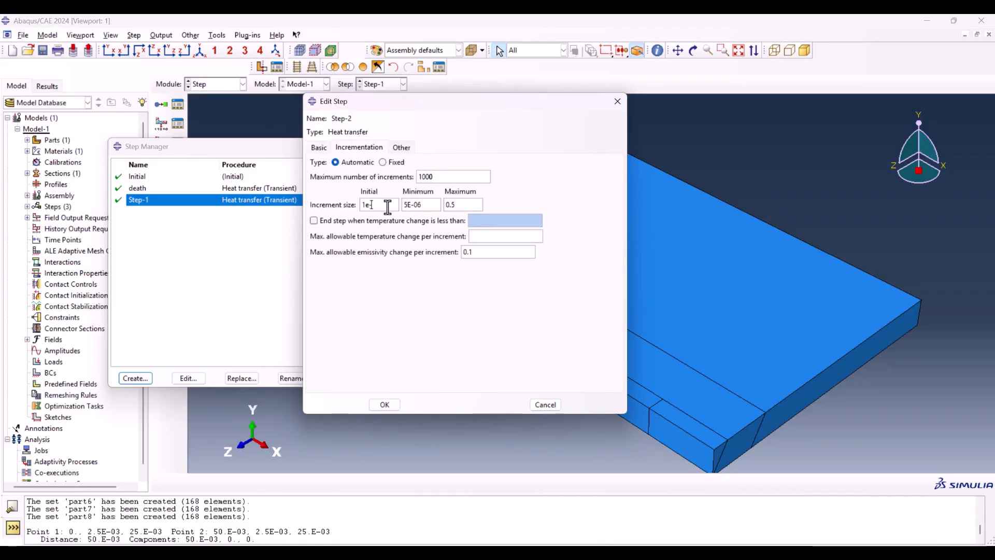
{"action": "type", "text": "-2"}
{"action": "double_click", "coordinate": [429, 205]}
{"action": "type", "text": "1e-"}
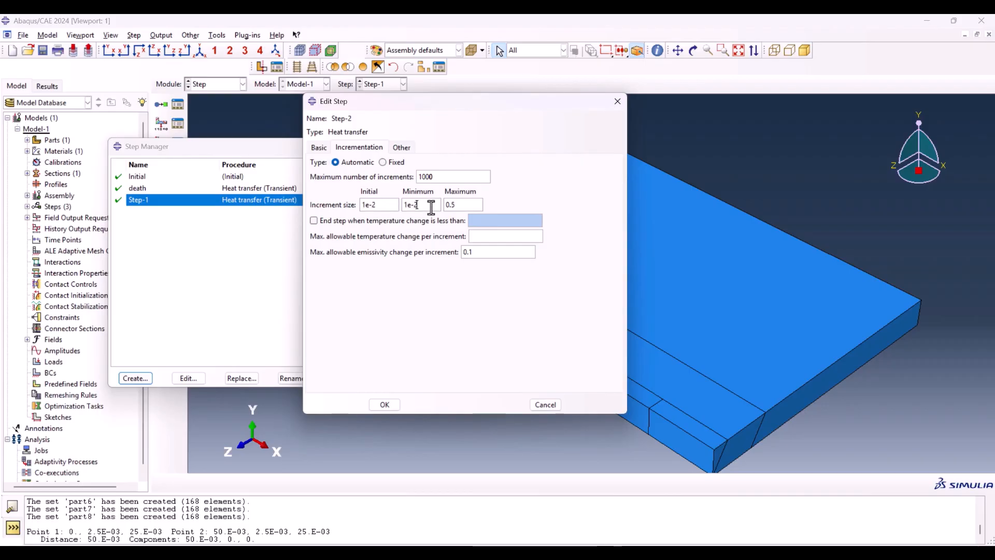
{"action": "type", "text": "20"}
{"action": "left_click", "coordinate": [496, 237]}
{"action": "type", "text": "350"}
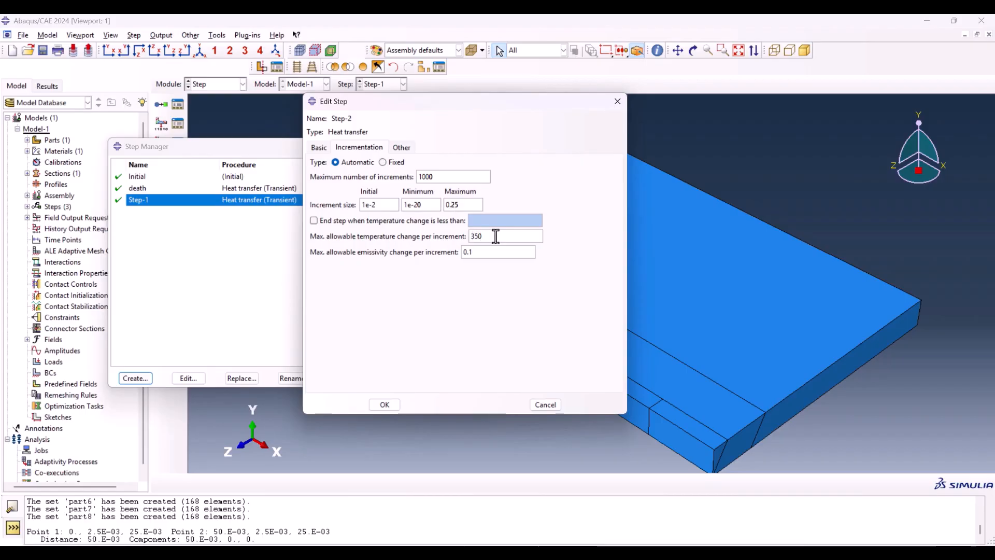
{"action": "left_click", "coordinate": [387, 405]}
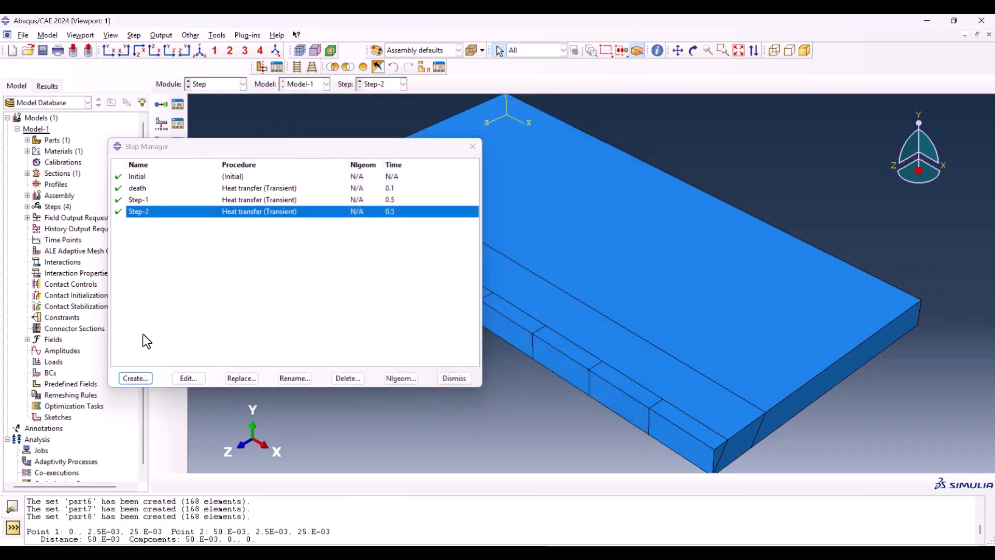
Step: Add transient heat transfer steps Step-3 to Step-8, each with a 0.5 time period, 1000 increments, initial size 1e-2 and allowable temperature change 350
{"action": "left_click", "coordinate": [136, 377]}
{"action": "left_click", "coordinate": [184, 327]}
{"action": "left_click", "coordinate": [359, 147]}
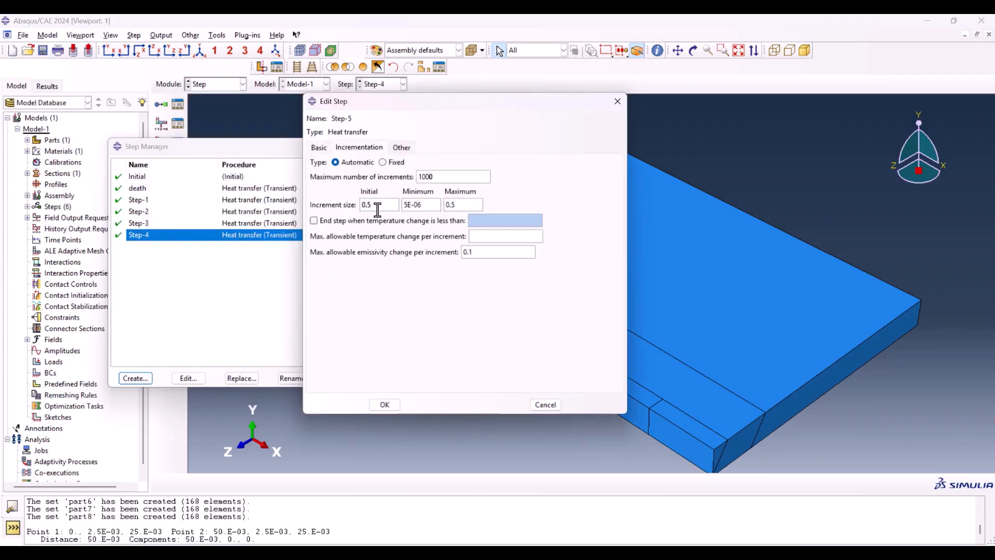
{"action": "left_click", "coordinate": [384, 404]}
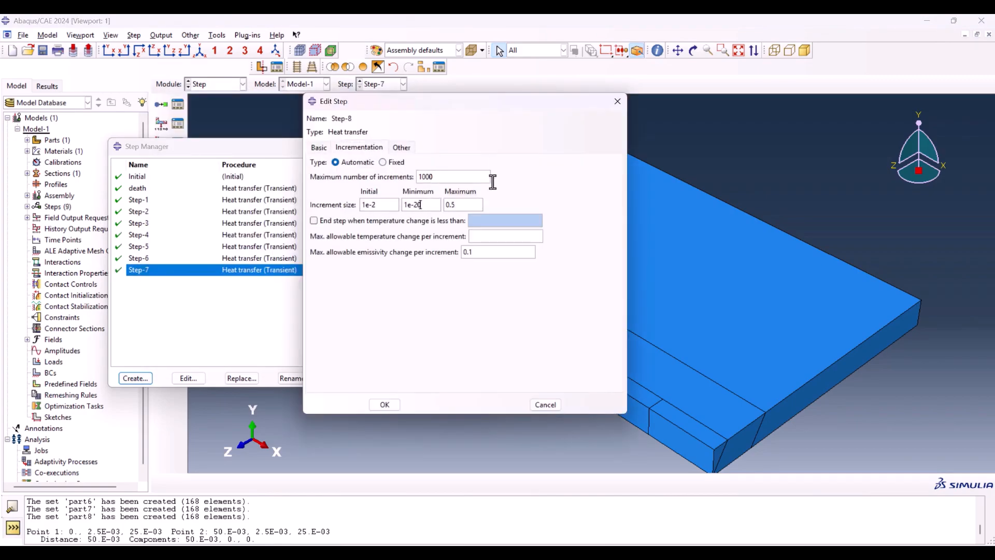
{"action": "left_click", "coordinate": [384, 404]}
Step: Add a transient heat transfer step named Cooling after Step-8, with a time period of 2000
{"action": "left_click", "coordinate": [135, 378]}
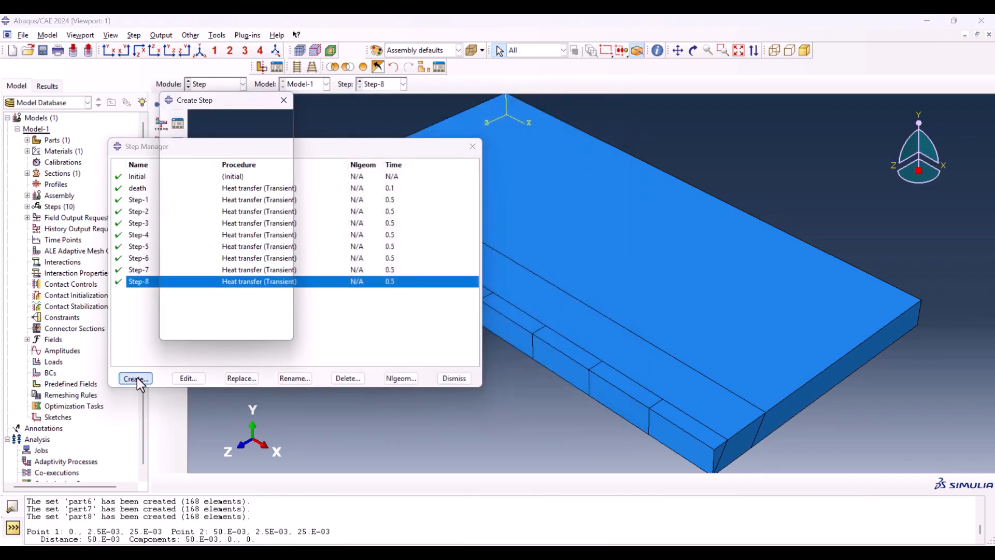
{"action": "type", "text": "Cooling"}
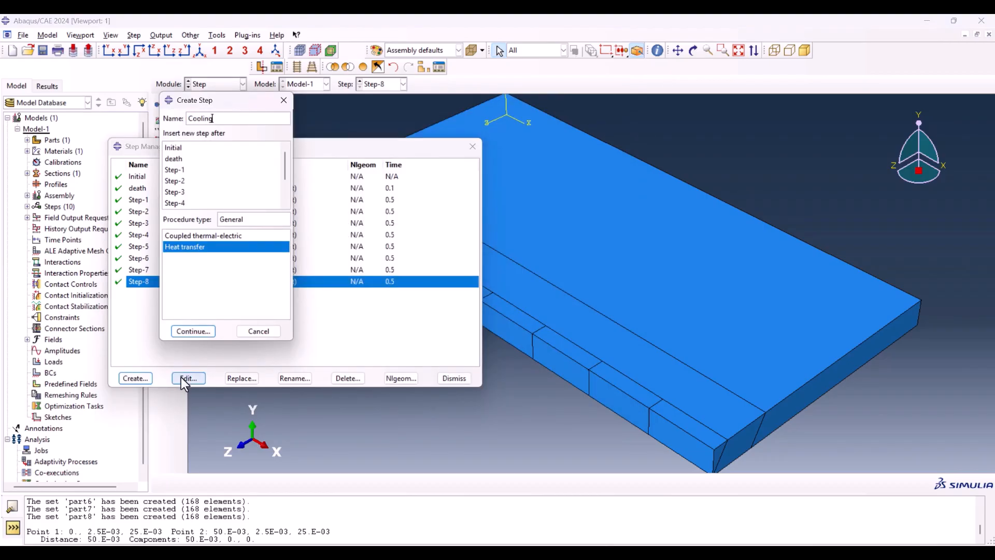
{"action": "left_click", "coordinate": [193, 331]}
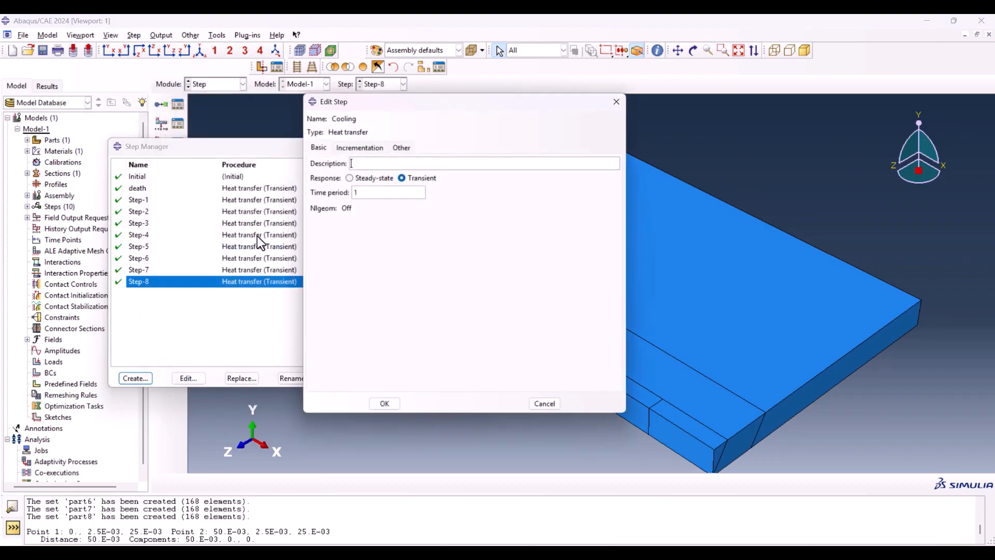
{"action": "double_click", "coordinate": [369, 193]}
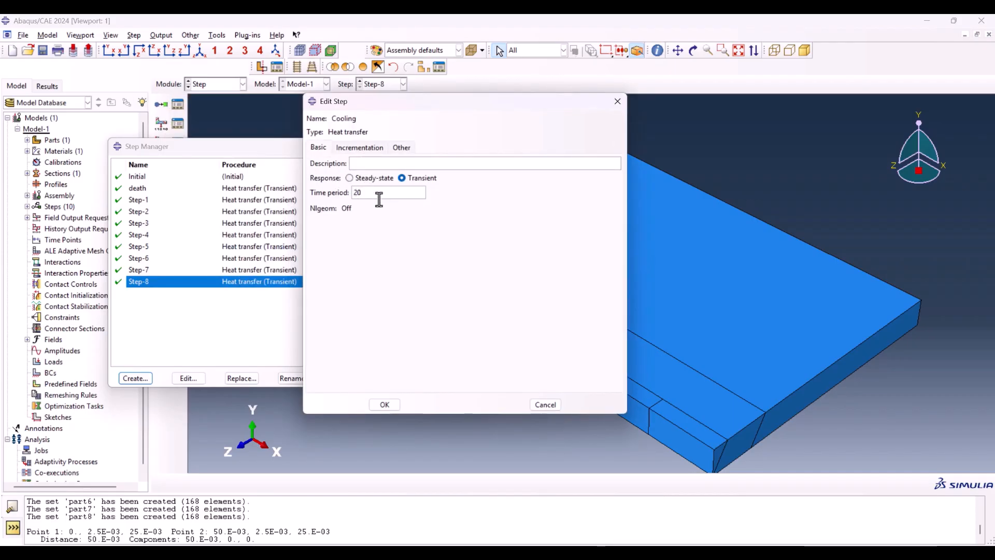
{"action": "type", "text": "2000"}
Step: Adjust the Cooling step's maximum number of increments and its minimum and maximum increment sizes, with an initial size of 1e-2
{"action": "left_click", "coordinate": [360, 148]}
{"action": "left_click", "coordinate": [445, 176]}
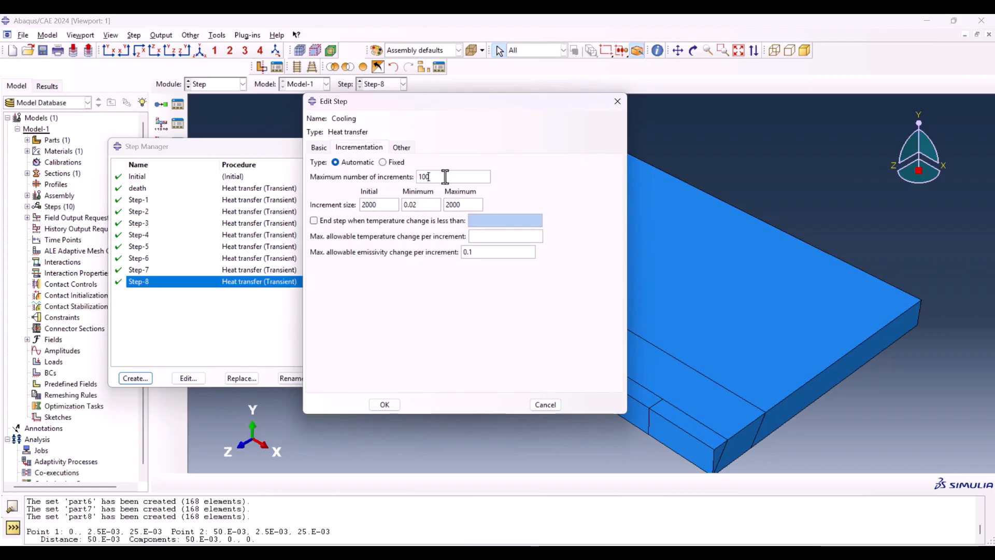
{"action": "double_click", "coordinate": [394, 205]}
{"action": "type", "text": "1e-2"}
{"action": "left_click", "coordinate": [428, 206]}
{"action": "double_click", "coordinate": [459, 205]}
{"action": "left_click", "coordinate": [389, 404]}
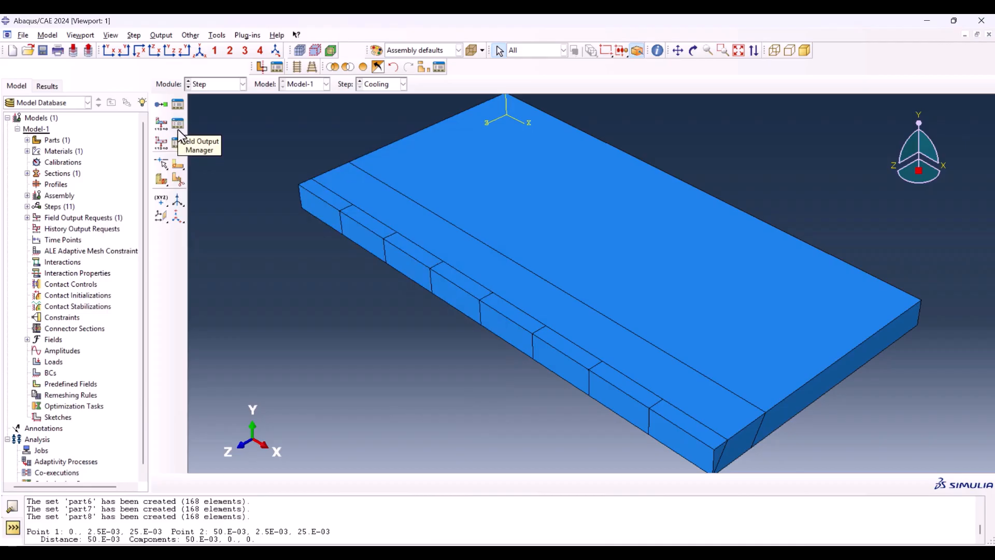
Step: Limit the F-Output-1 field output request to the NT variable, starting from the death step
{"action": "left_click", "coordinate": [178, 125]}
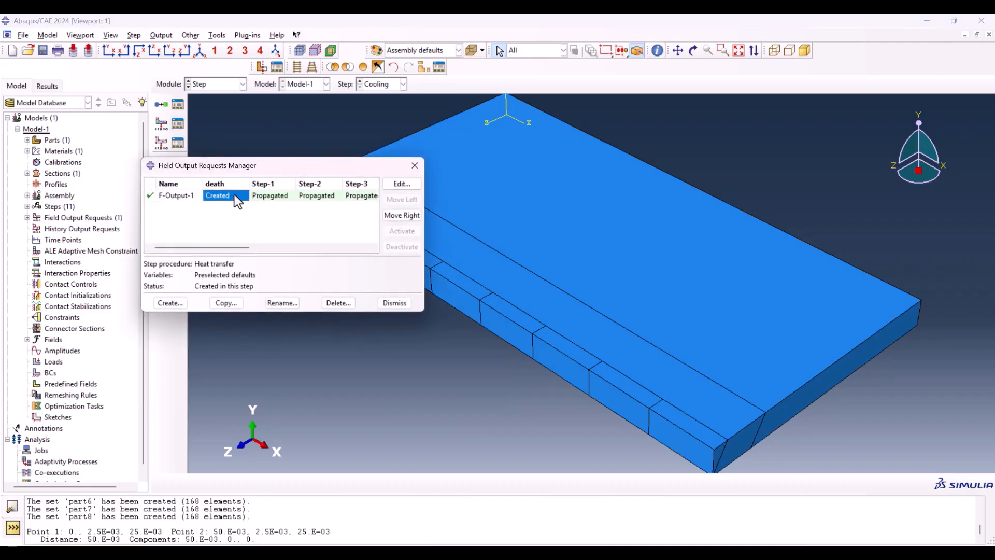
{"action": "double_click", "coordinate": [234, 195]}
{"action": "left_click_drag", "start_coordinate": [131, 76], "coordinate": [183, 64]}
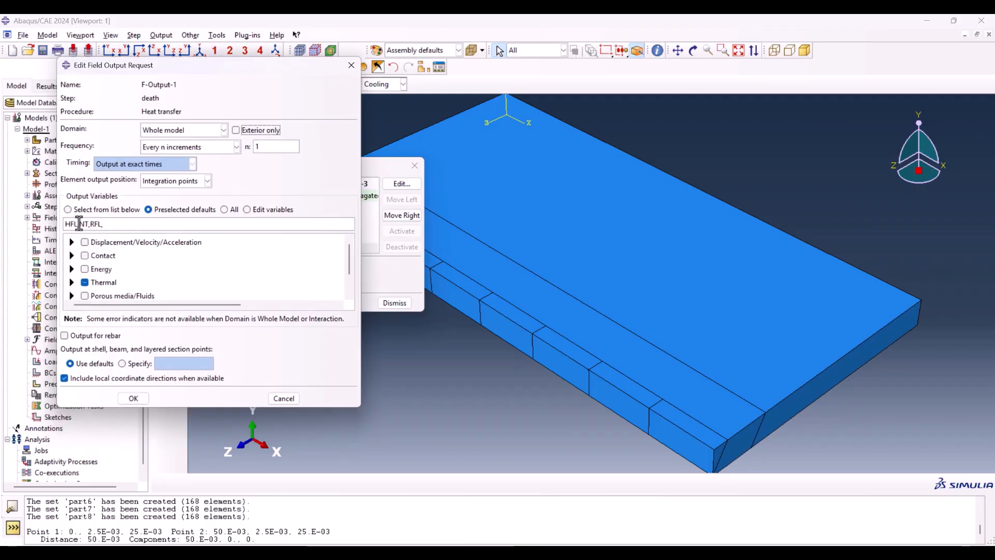
{"action": "mouse_move", "coordinate": [79, 224]}
{"action": "left_mouse_down"}
{"action": "mouse_move", "coordinate": [54, 226]}
{"action": "mouse_move", "coordinate": [77, 225]}
{"action": "left_mouse_up"}
{"action": "key", "text": "BackSpace"}
{"action": "key", "text": "BackSpace"}
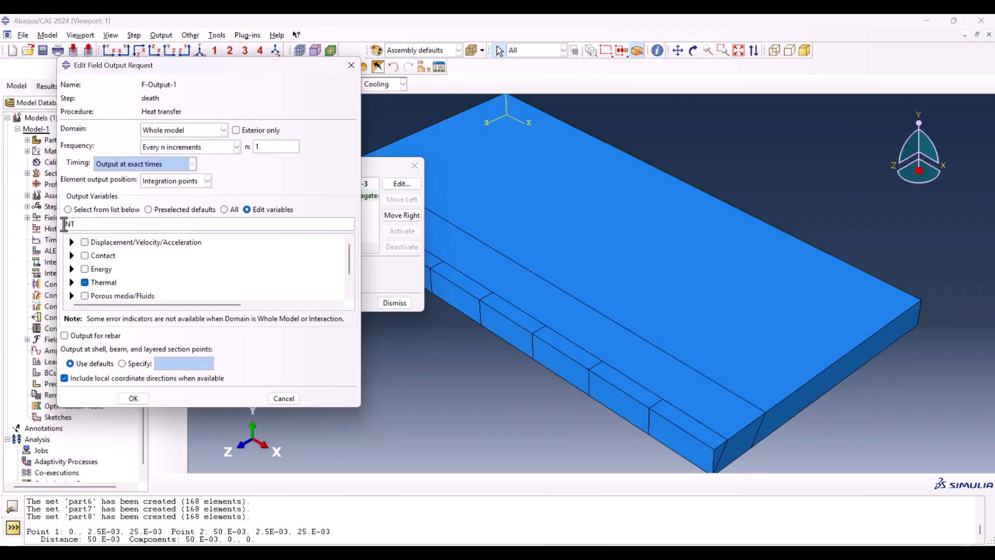
{"action": "left_click", "coordinate": [134, 399]}
{"action": "left_click", "coordinate": [395, 303]}
Step: Switch to the Interaction module and start a Model change interaction in the death step
{"action": "left_click", "coordinate": [218, 84]}
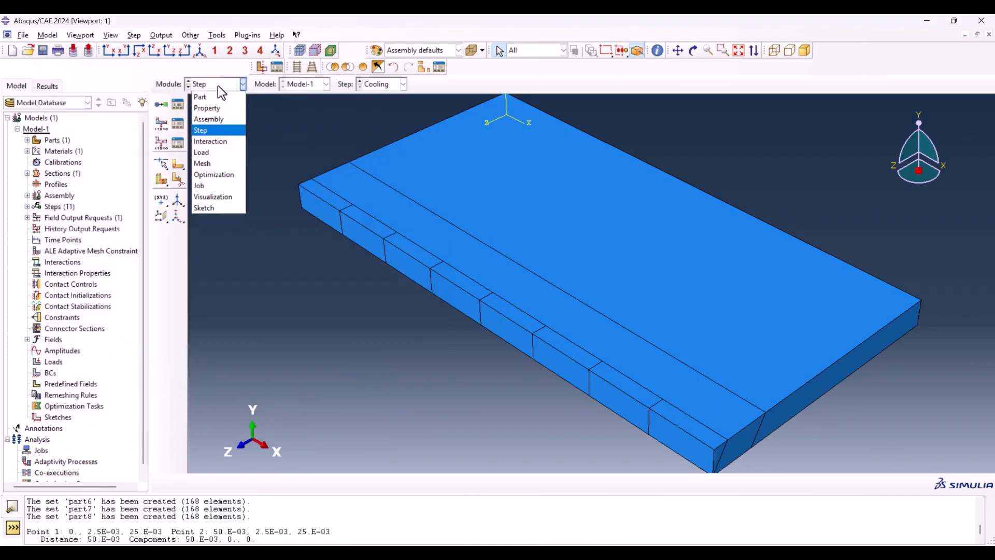
{"action": "left_click", "coordinate": [214, 141]}
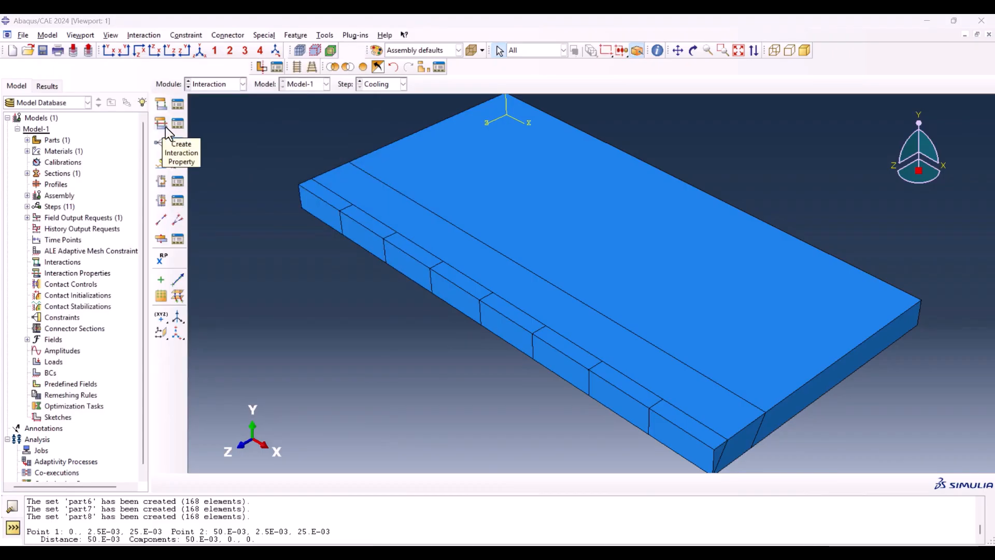
{"action": "left_click", "coordinate": [163, 105]}
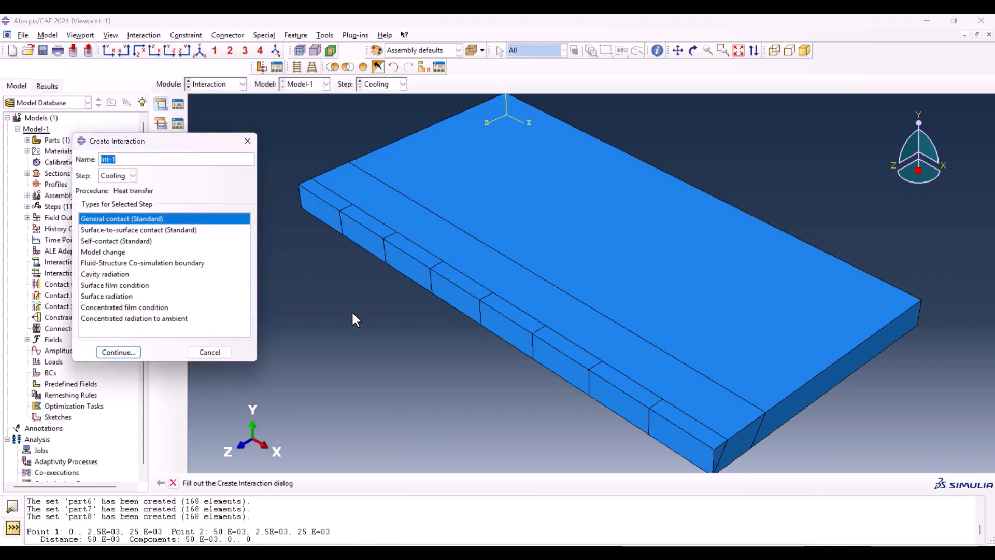
{"action": "scroll", "coordinate": [354, 318], "scroll_direction": "down", "scroll_amount": 2}
{"action": "left_click", "coordinate": [133, 175]}
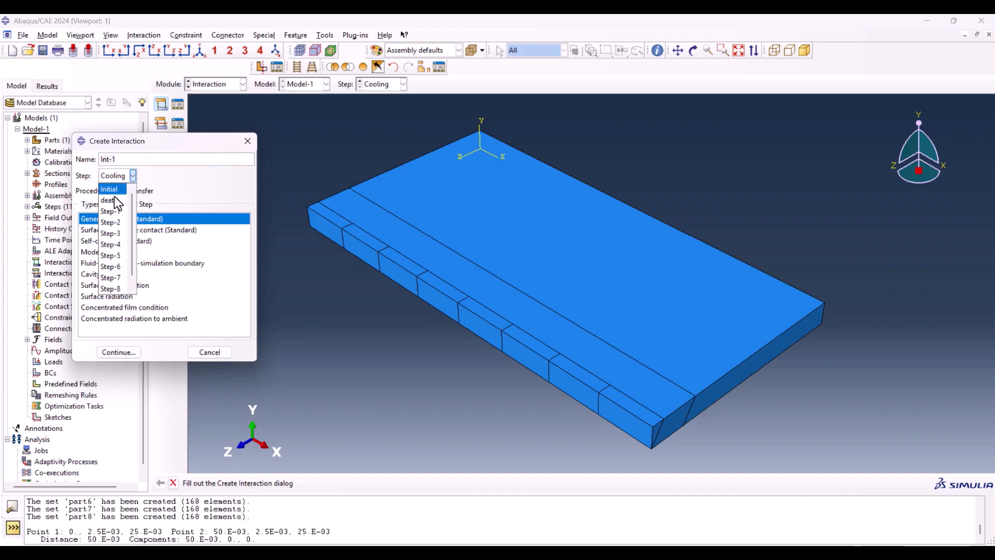
{"action": "left_click", "coordinate": [115, 200]}
{"action": "left_click", "coordinate": [98, 252]}
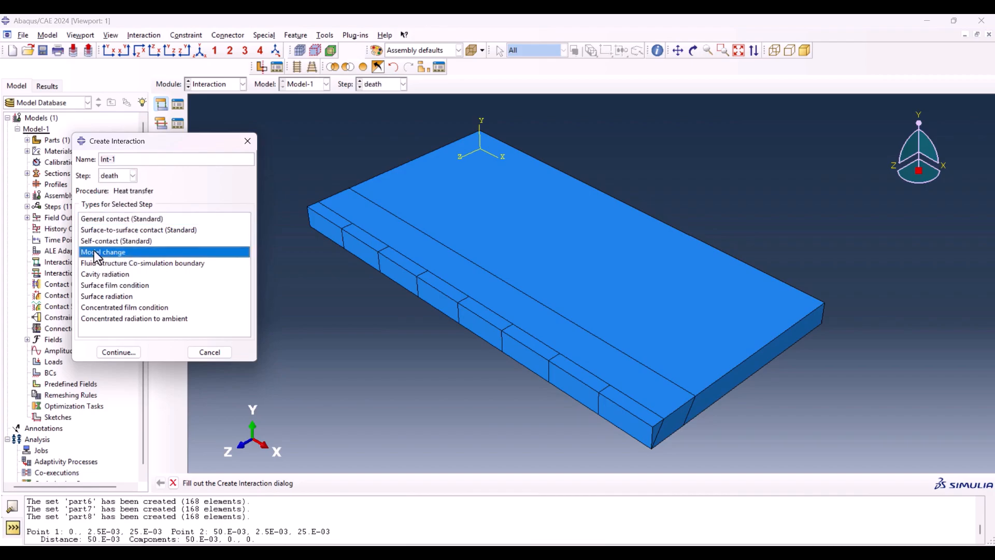
{"action": "left_click", "coordinate": [124, 351]}
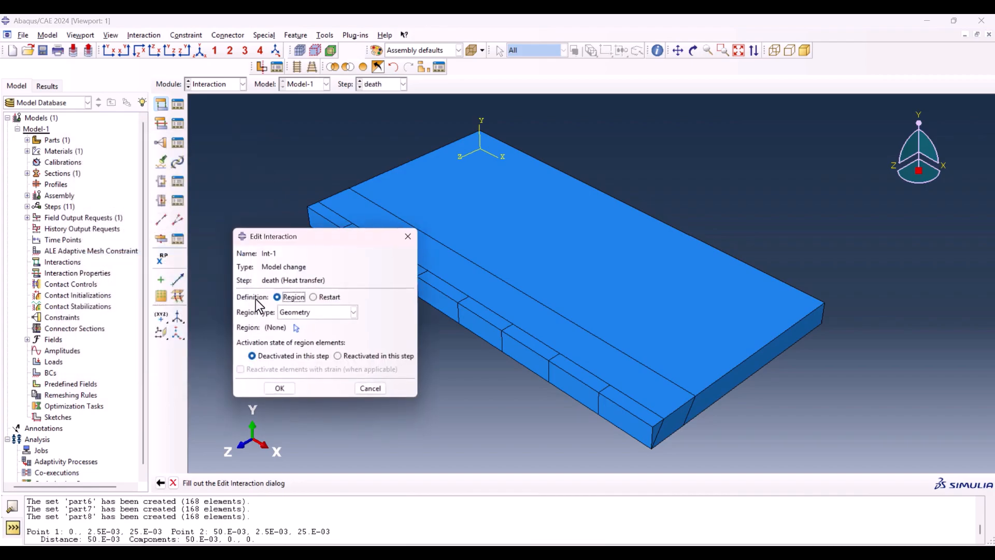
Step: Set the interaction's region type to Elements and deactivate the element set Part-1-1.AllWeld in the death step
{"action": "left_click_drag", "start_coordinate": [318, 243], "coordinate": [191, 120]}
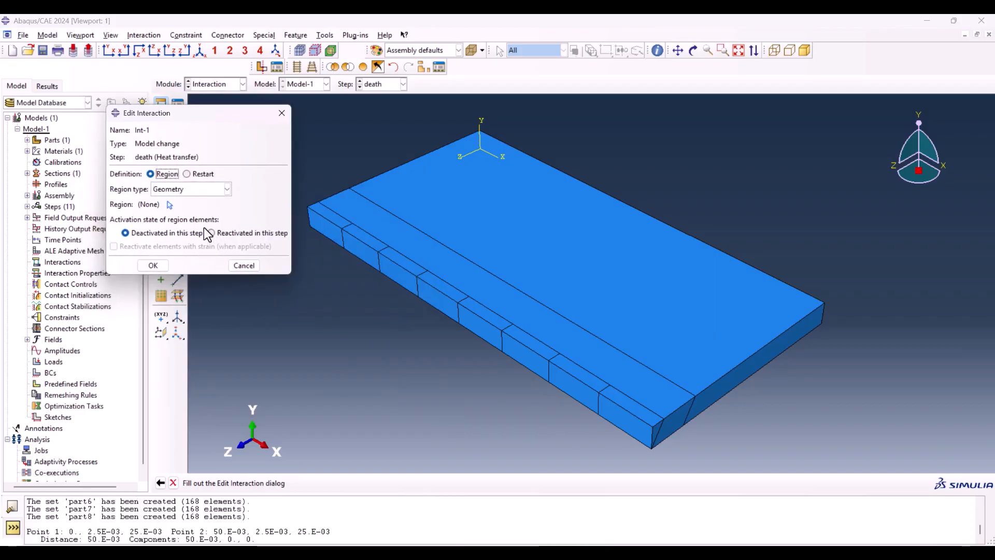
{"action": "left_click", "coordinate": [203, 191]}
{"action": "left_click", "coordinate": [173, 234]}
{"action": "left_click", "coordinate": [169, 204]}
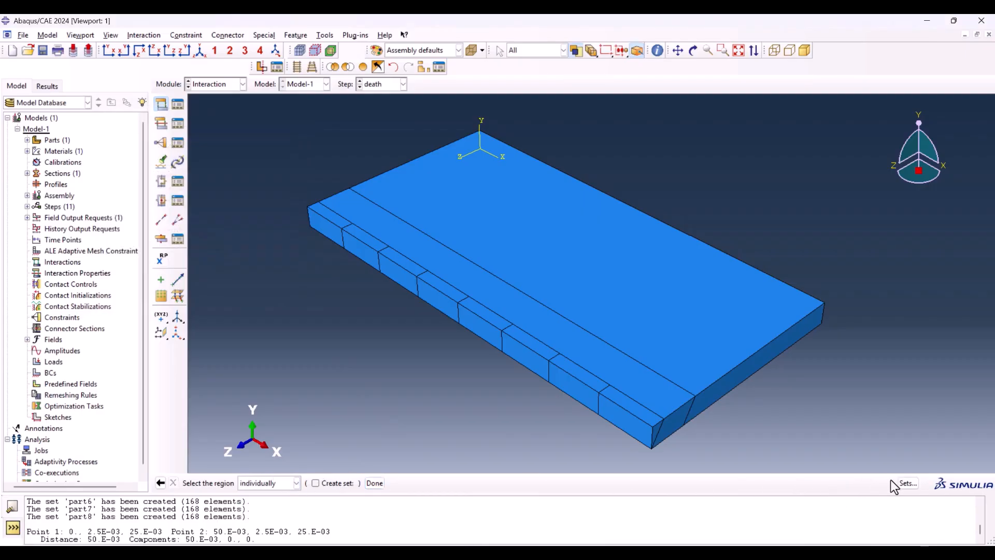
{"action": "left_click", "coordinate": [906, 482]}
{"action": "left_click", "coordinate": [192, 270]}
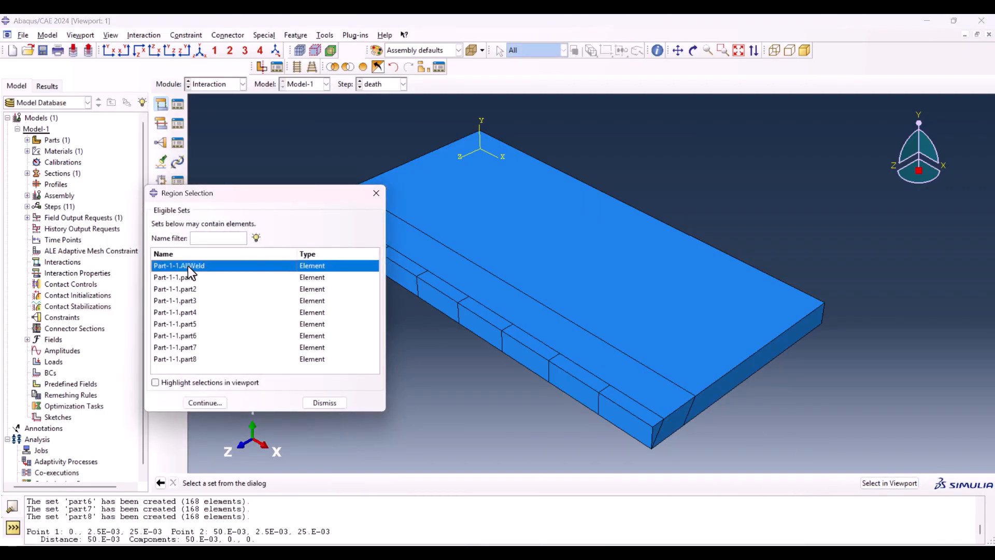
{"action": "left_click", "coordinate": [203, 383]}
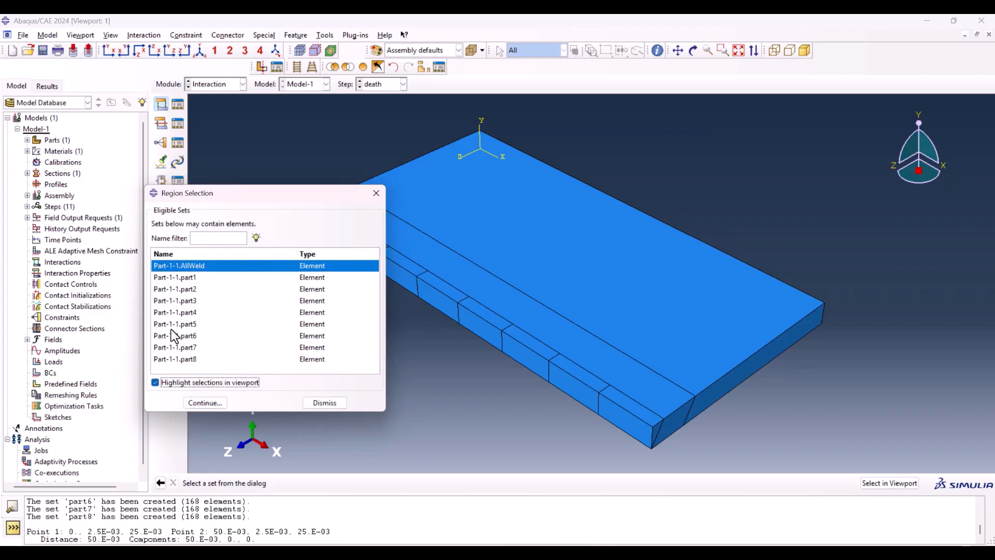
{"action": "left_click", "coordinate": [150, 354]}
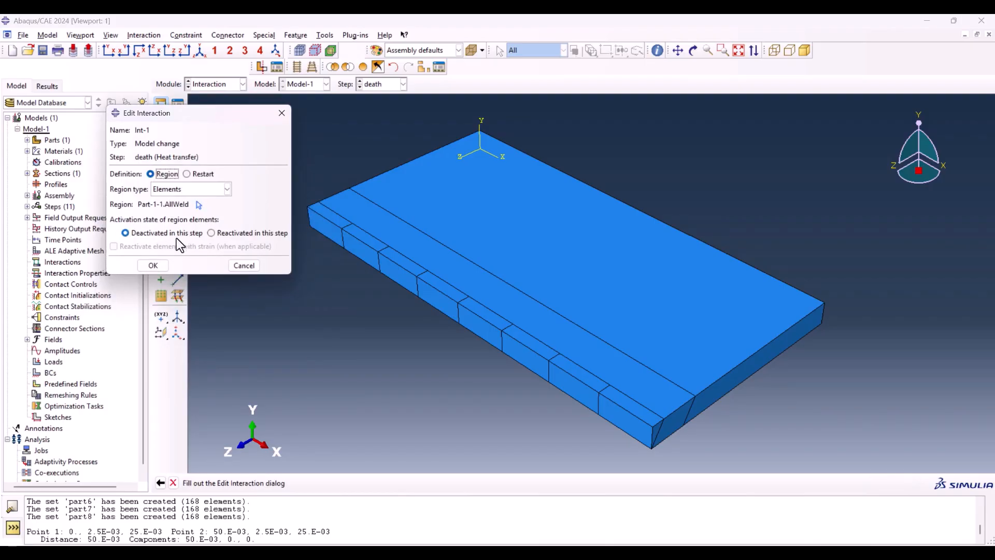
{"action": "left_click", "coordinate": [153, 265]}
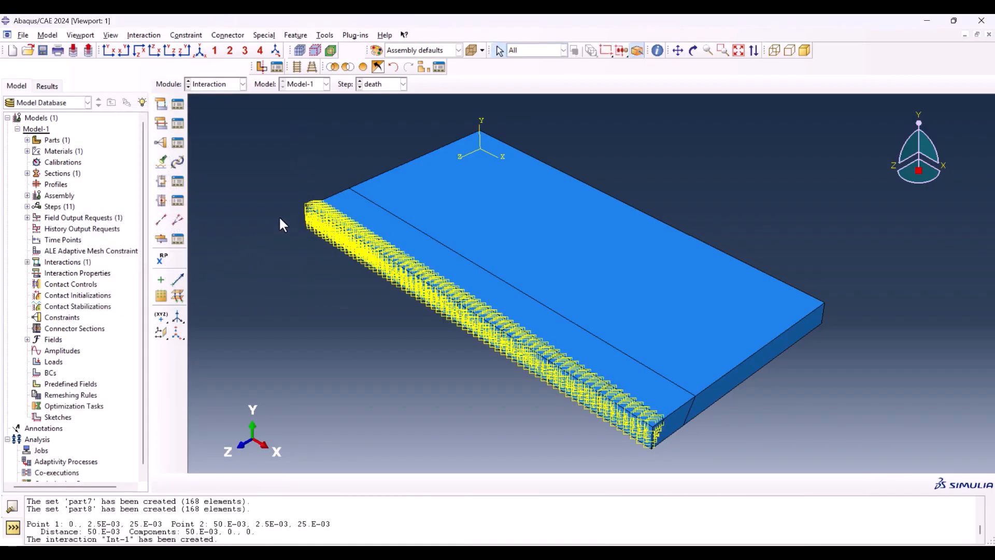
Step: Start a second Model change interaction, assigned to Step-1
{"action": "left_click", "coordinate": [178, 104]}
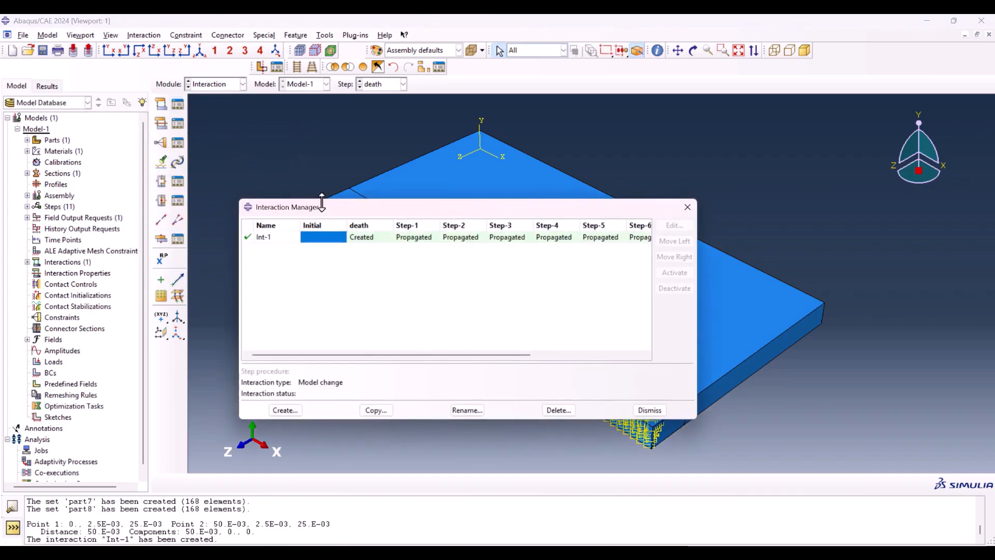
{"action": "left_click_drag", "start_coordinate": [332, 206], "coordinate": [3, 223]}
{"action": "left_click_drag", "start_coordinate": [3, 223], "coordinate": [18, 239]}
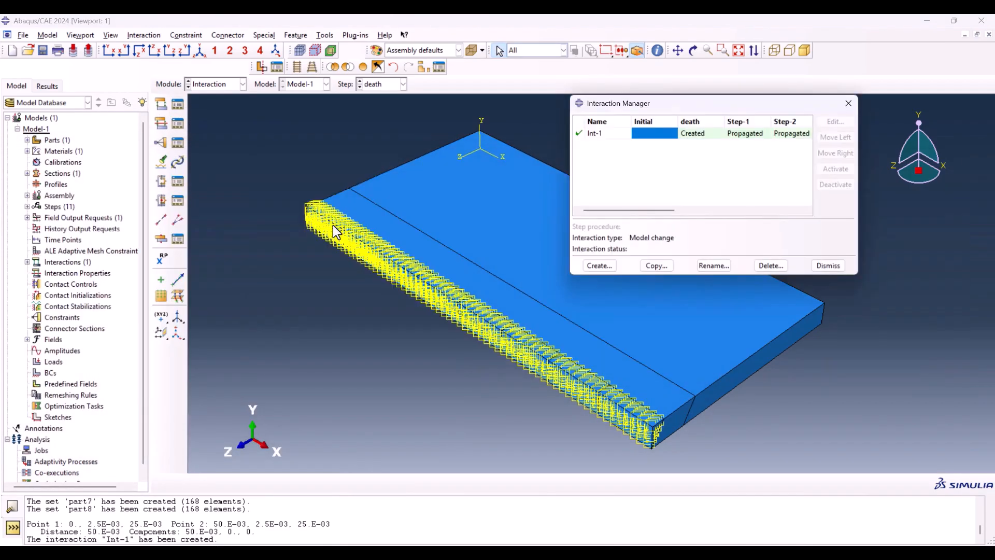
{"action": "left_click", "coordinate": [599, 266]}
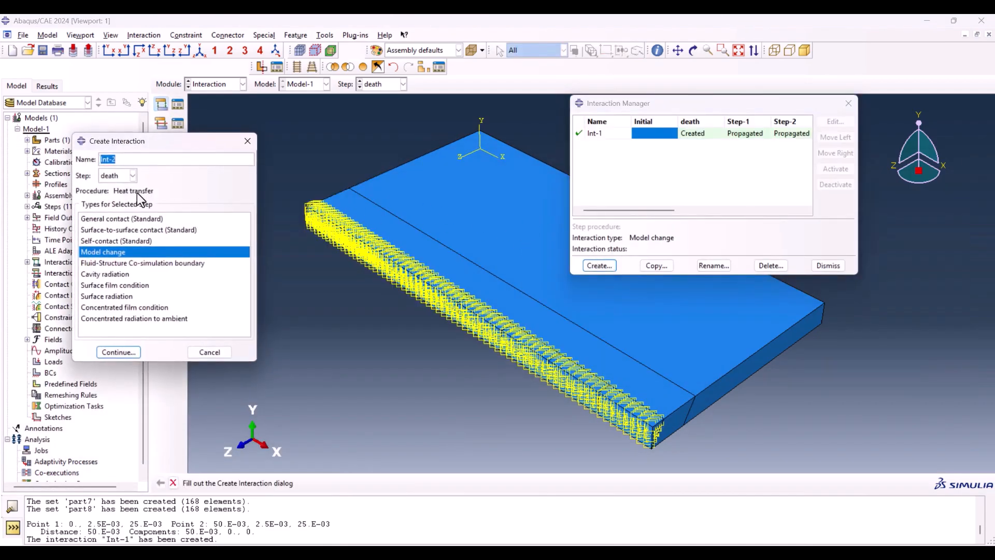
{"action": "left_click", "coordinate": [127, 176]}
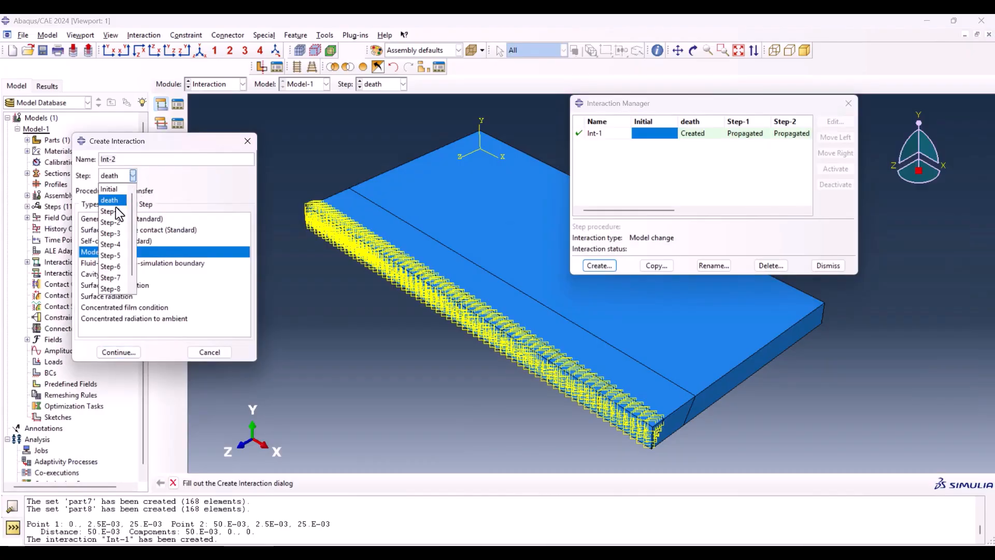
{"action": "left_click", "coordinate": [95, 207]}
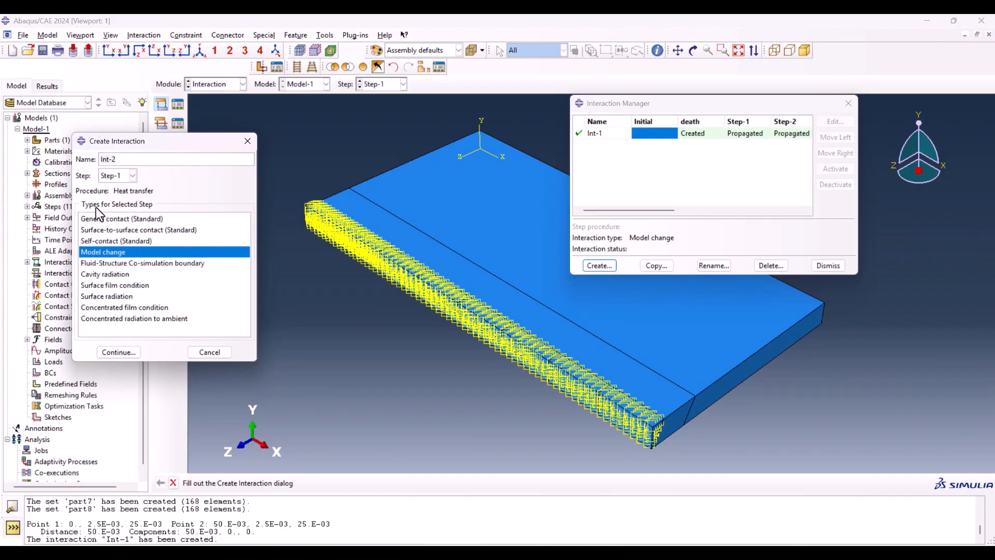
{"action": "left_click", "coordinate": [117, 352]}
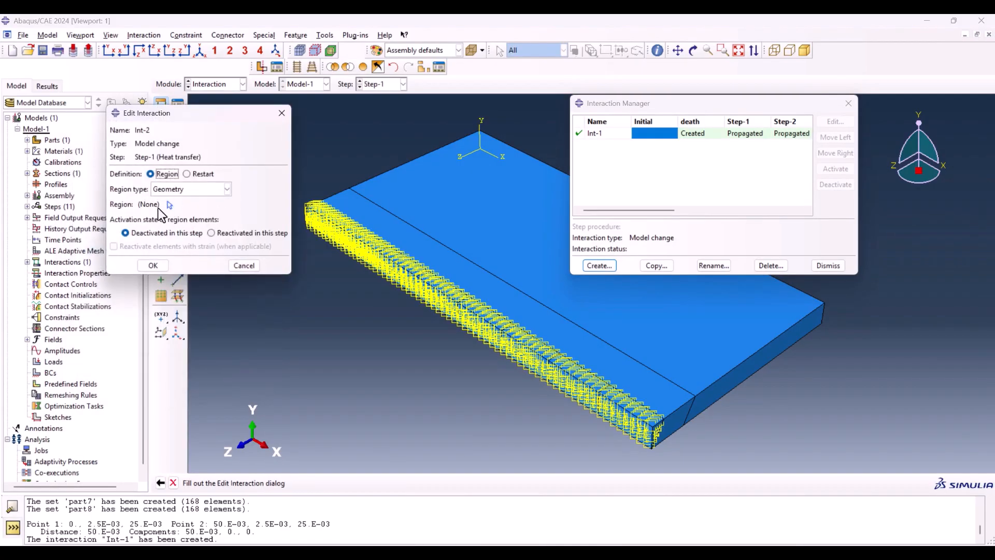
Step: Set the Step-1 interaction's region type to Elements and reactivate the element set Part-1-1.part1 in that step
{"action": "left_click", "coordinate": [180, 186]}
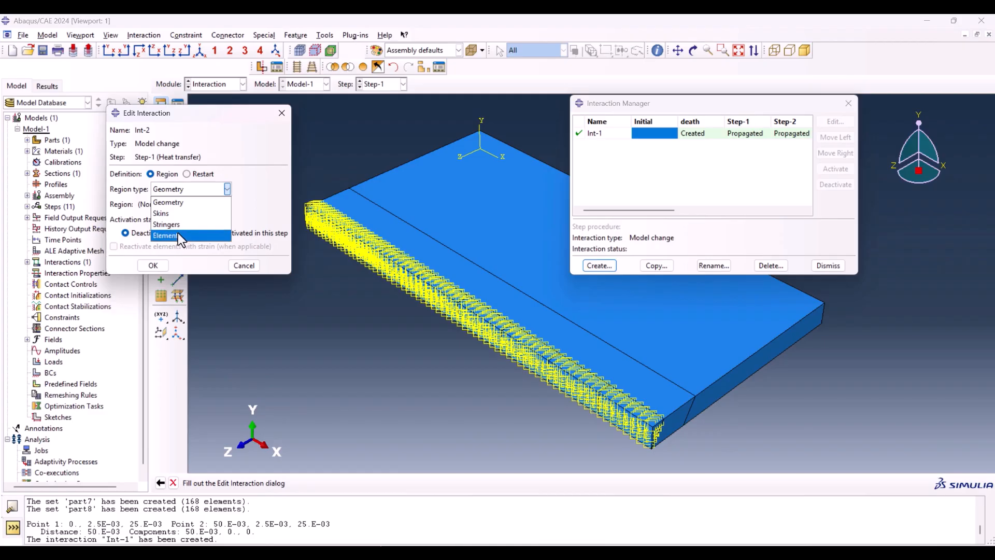
{"action": "left_click", "coordinate": [197, 230]}
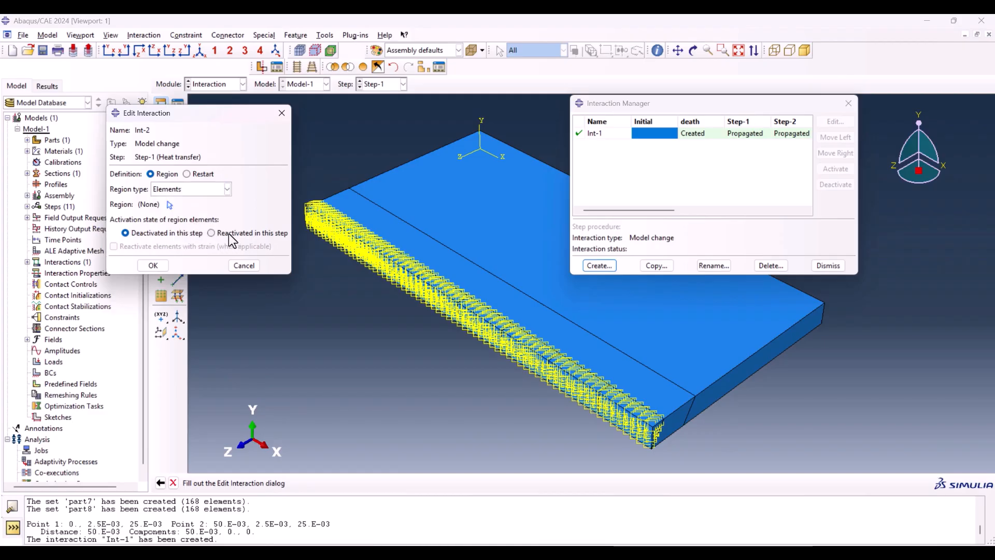
{"action": "left_click", "coordinate": [214, 232]}
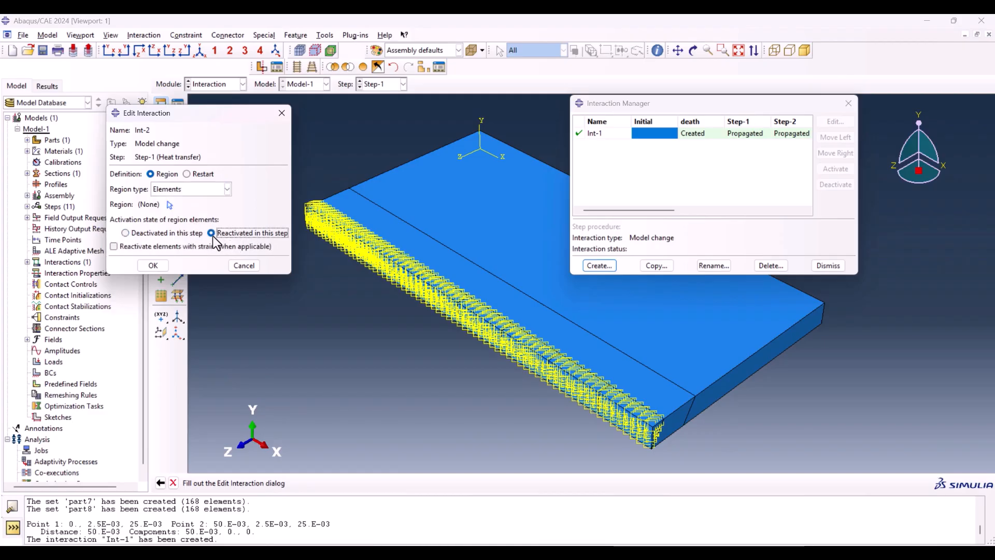
{"action": "left_click", "coordinate": [170, 205]}
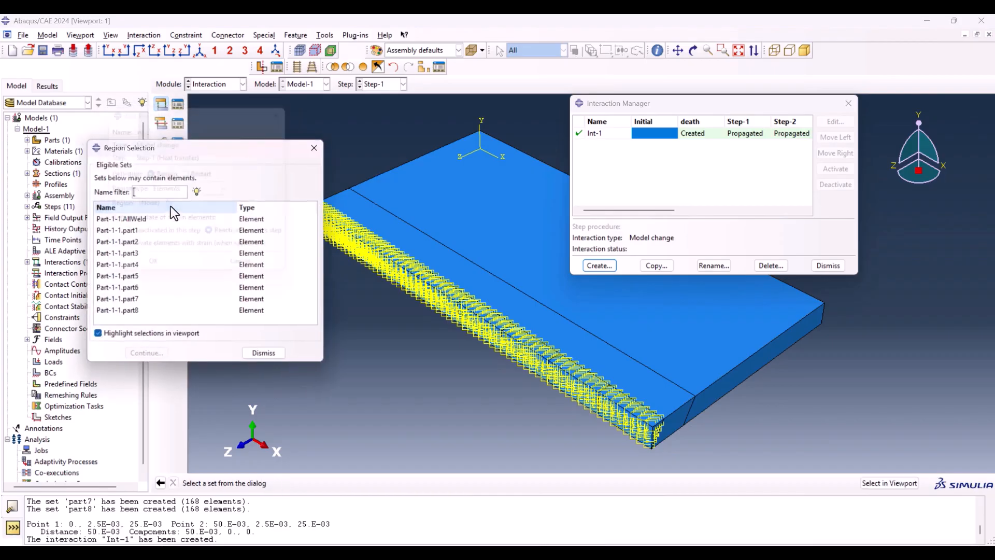
{"action": "left_click", "coordinate": [125, 231]}
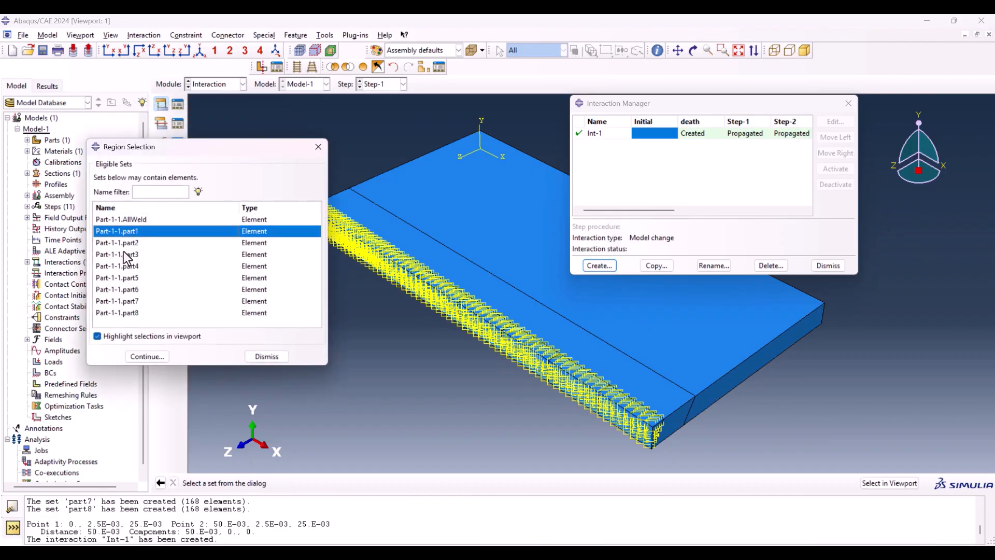
{"action": "left_click", "coordinate": [148, 356]}
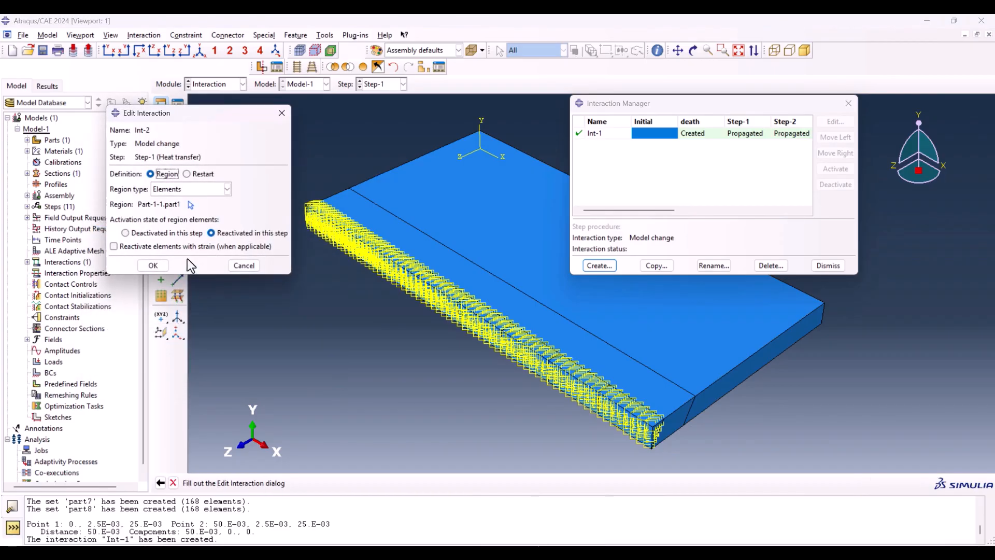
{"action": "left_click", "coordinate": [154, 265]}
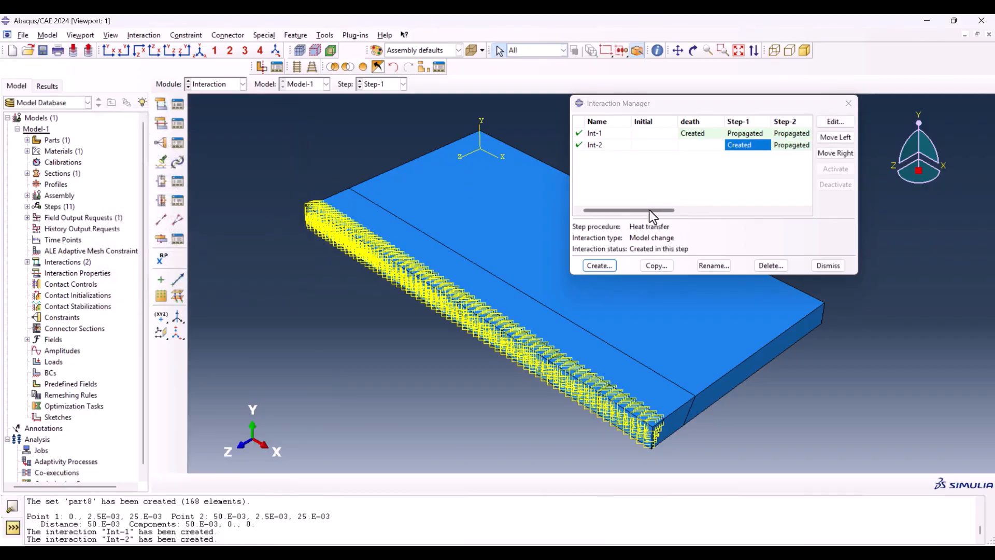
Step: Create a Model change interaction in Step-2 with region type Elements that reactivates the element set Part-1-1.part2
{"action": "left_click_drag", "start_coordinate": [854, 273], "coordinate": [957, 325]}
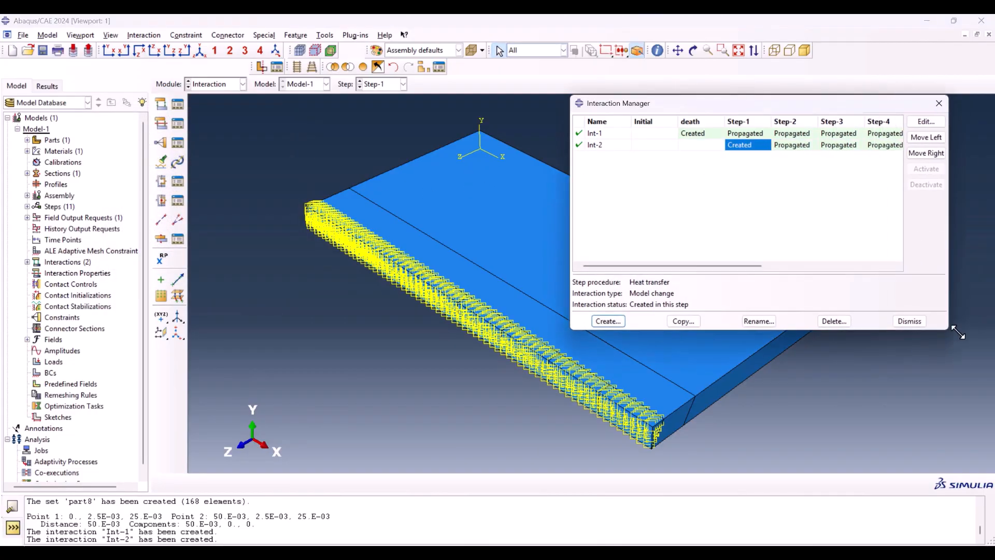
{"action": "left_click", "coordinate": [610, 315]}
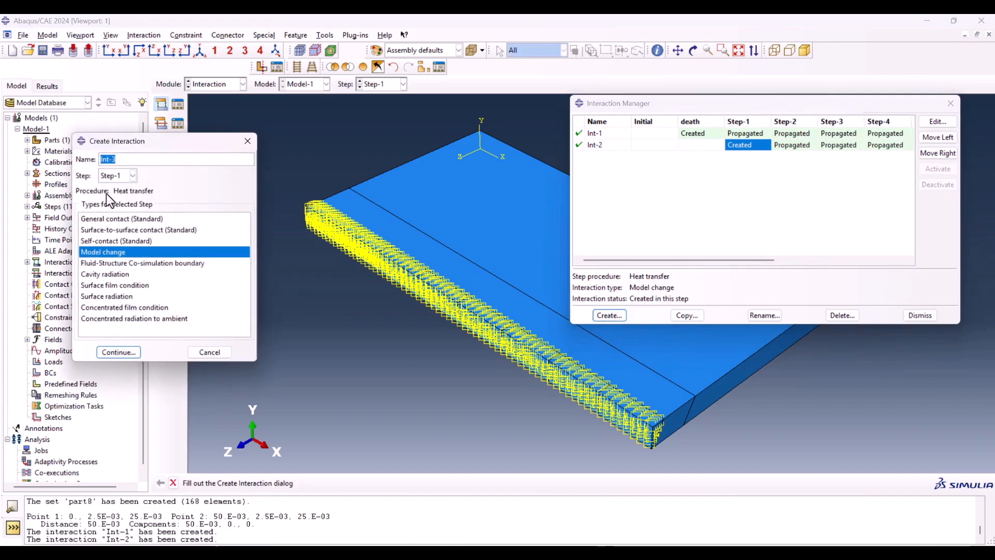
{"action": "left_click", "coordinate": [124, 176]}
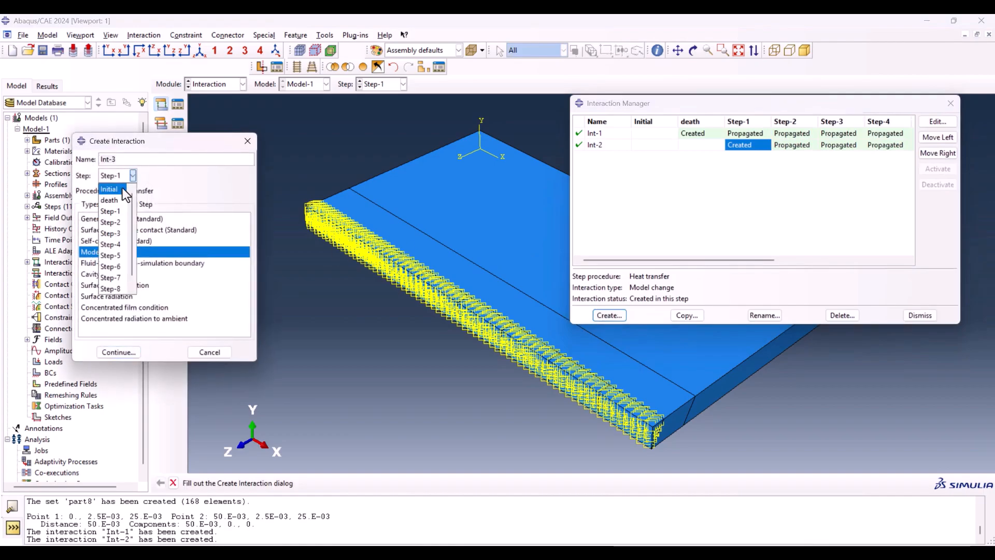
{"action": "left_click", "coordinate": [119, 227]}
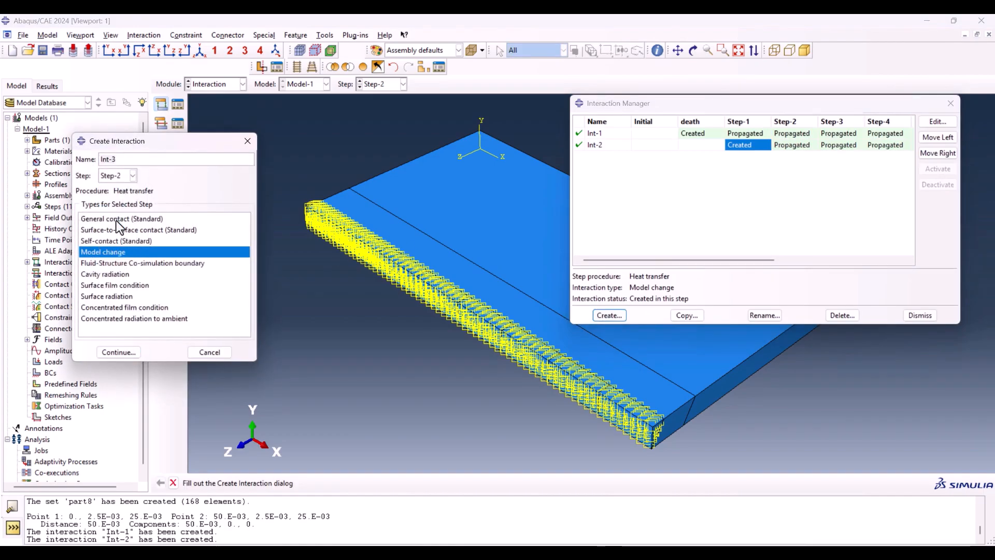
{"action": "left_click", "coordinate": [114, 352]}
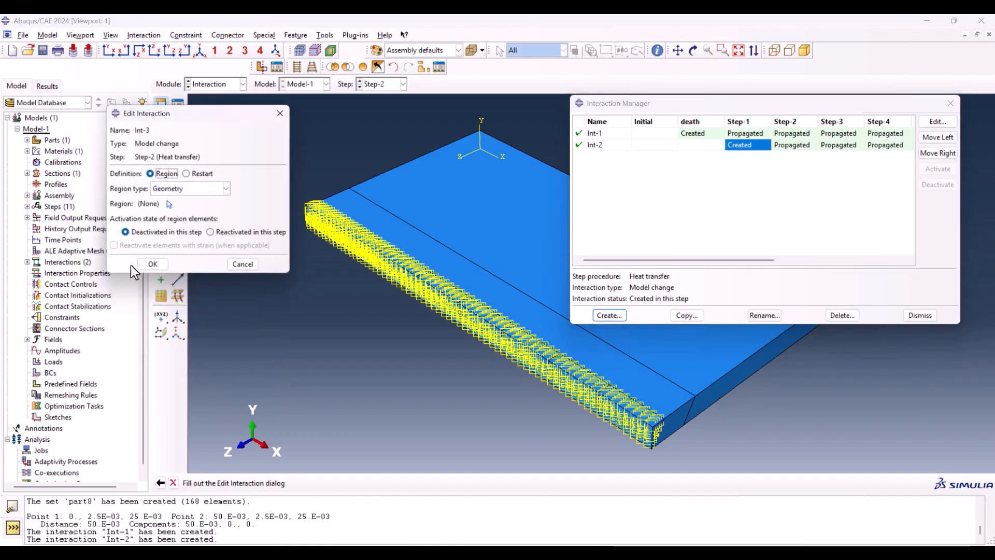
{"action": "left_click", "coordinate": [196, 189]}
{"action": "left_click", "coordinate": [171, 235]}
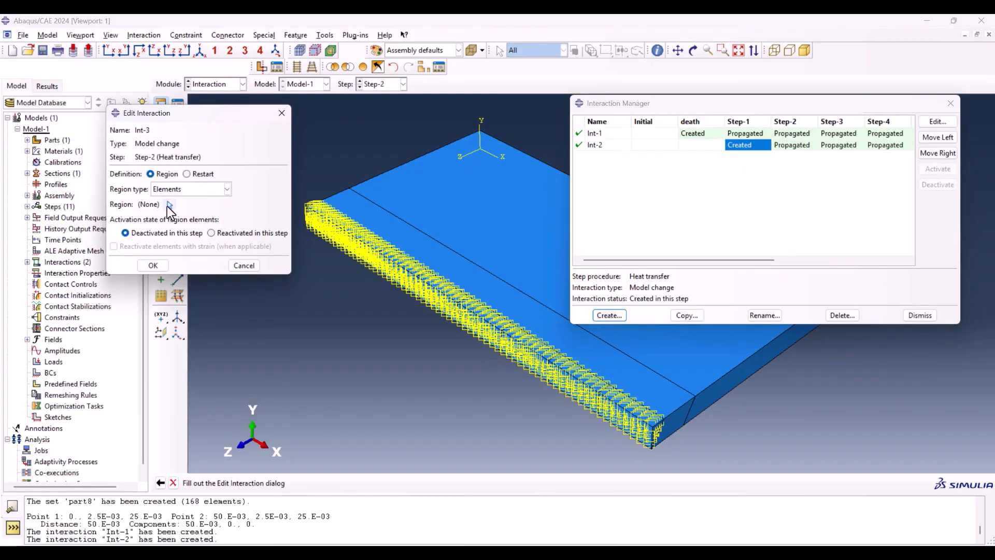
{"action": "left_click", "coordinate": [223, 232]}
{"action": "left_click", "coordinate": [167, 204]}
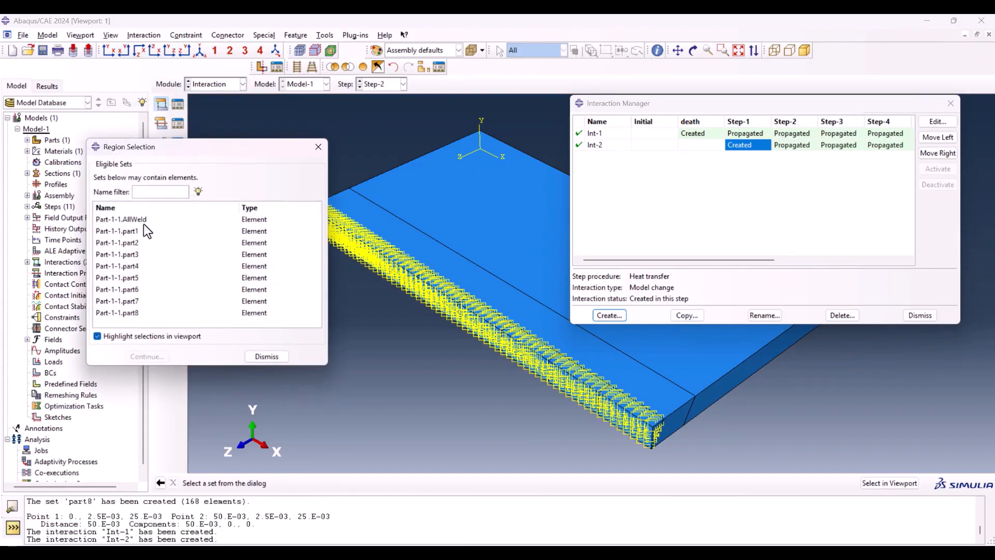
{"action": "left_click", "coordinate": [126, 244]}
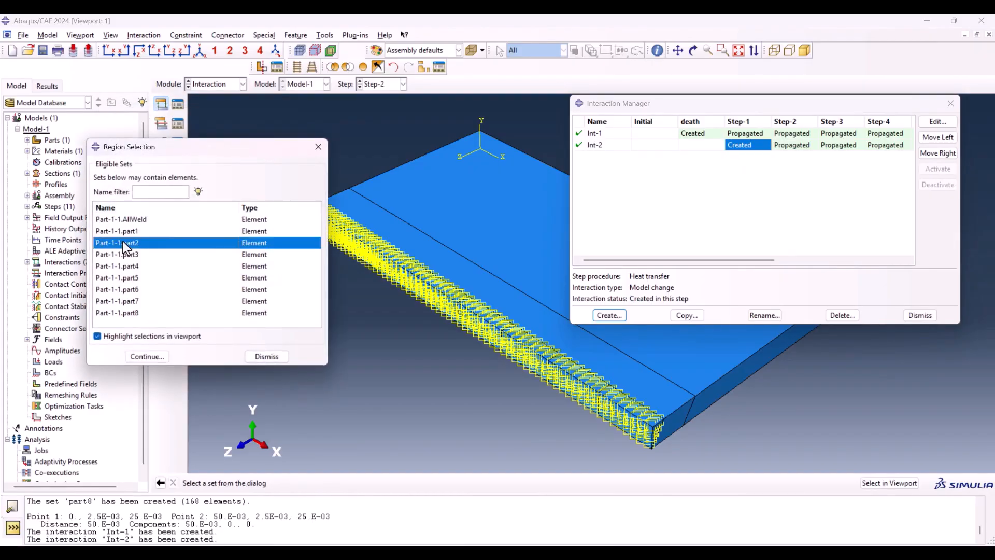
{"action": "left_click", "coordinate": [148, 357]}
{"action": "left_click", "coordinate": [153, 264]}
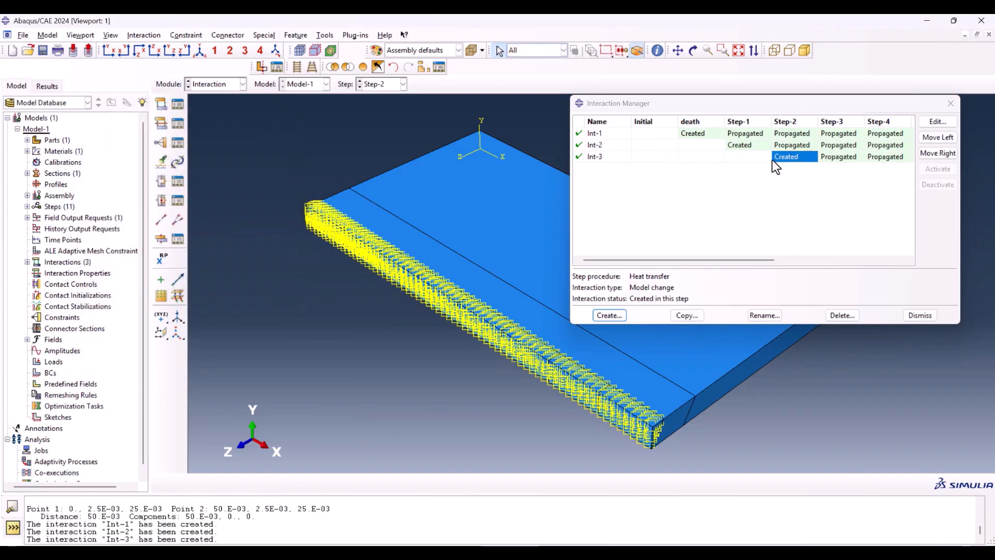
Step: Add Model change interactions reactivating element set Part-1-1.part3 in Step-3 and Part-1-1.part4 in Step-4
{"action": "left_click", "coordinate": [609, 315]}
{"action": "left_click", "coordinate": [126, 253]}
{"action": "left_click", "coordinate": [146, 356]}
{"action": "left_click", "coordinate": [153, 264]}
{"action": "left_click", "coordinate": [168, 205]}
Step: Add Model change interactions reactivating element sets part5, part6 and part7 in Step-5, Step-6 and Step-7 respectively
{"action": "left_click", "coordinate": [609, 315]}
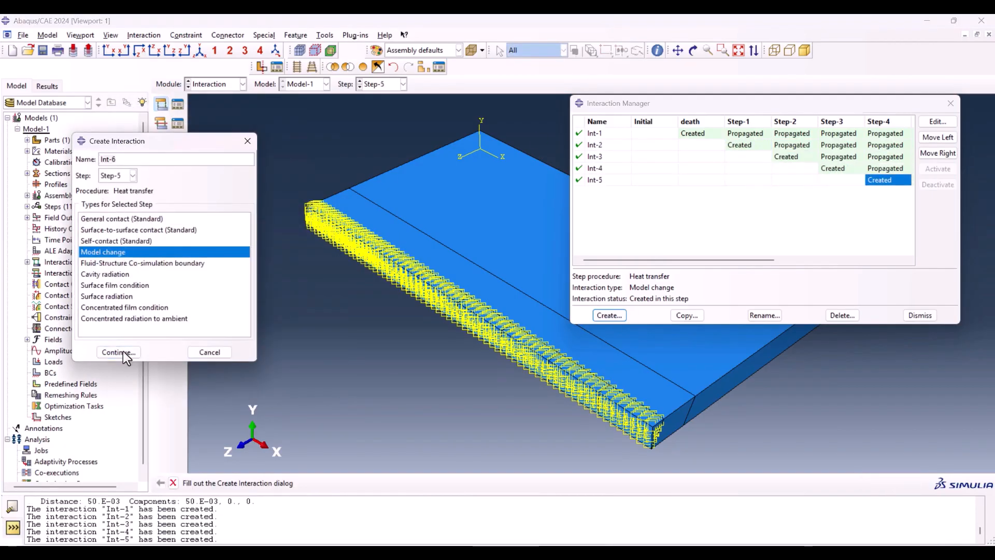
{"action": "left_click", "coordinate": [124, 353]}
{"action": "left_click", "coordinate": [154, 262]}
{"action": "left_click", "coordinate": [608, 315]}
{"action": "left_click", "coordinate": [118, 352]}
{"action": "left_click", "coordinate": [169, 206]}
{"action": "left_click", "coordinate": [154, 264]}
{"action": "left_click", "coordinate": [153, 265]}
Step: Add a Model change interaction in Step-8 that reactivates the element set Part-1-1.part8
{"action": "left_click", "coordinate": [608, 315]}
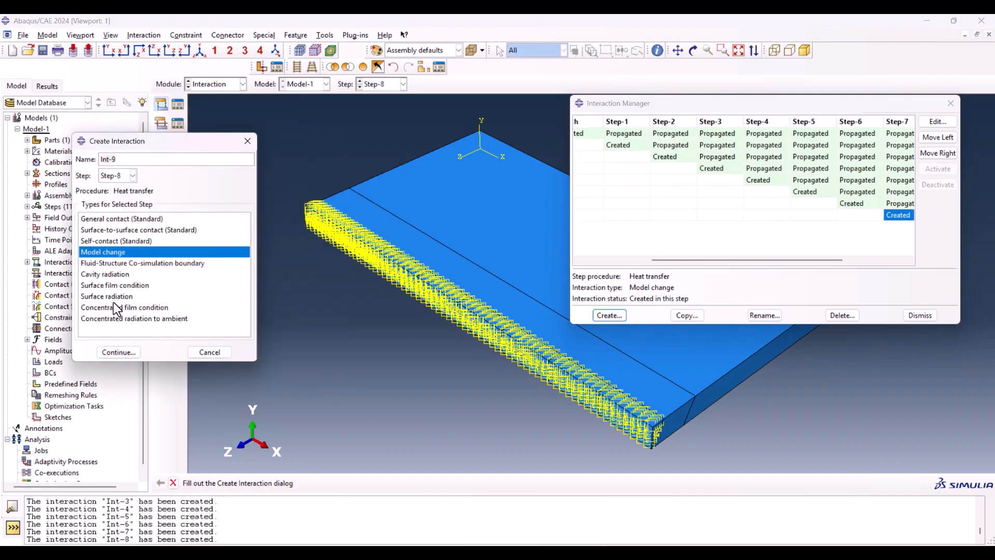
{"action": "left_click", "coordinate": [118, 351]}
{"action": "left_click", "coordinate": [154, 264]}
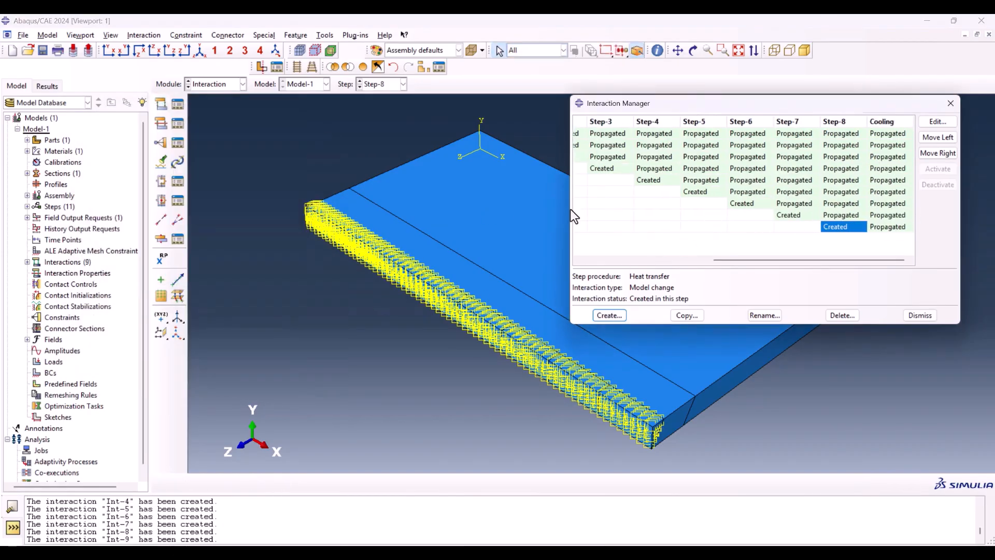
Step: Review the region and activation state of the Model change interactions created in Step-1 through Step-5
{"action": "left_click_drag", "start_coordinate": [735, 260], "coordinate": [652, 259]}
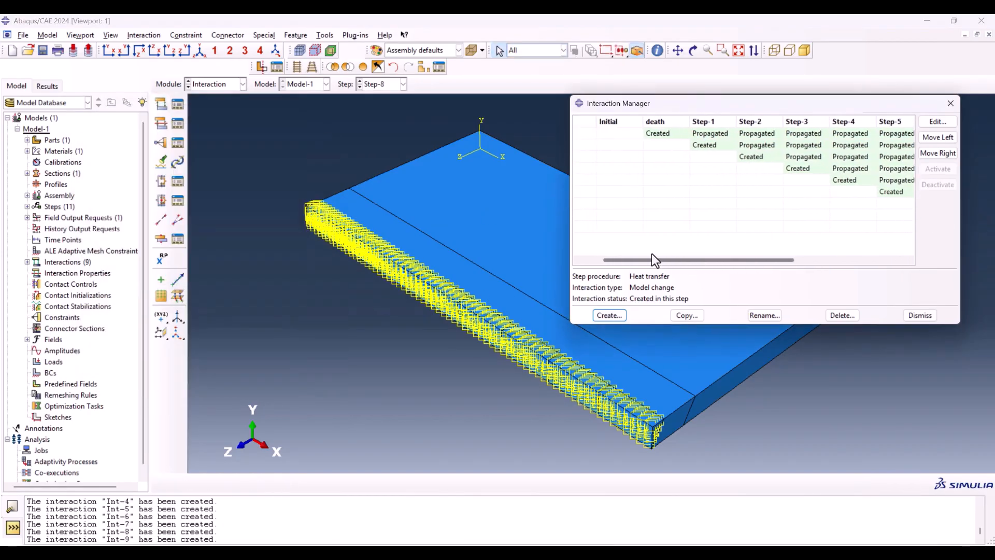
{"action": "left_click", "coordinate": [710, 145]}
{"action": "double_click", "coordinate": [710, 145]}
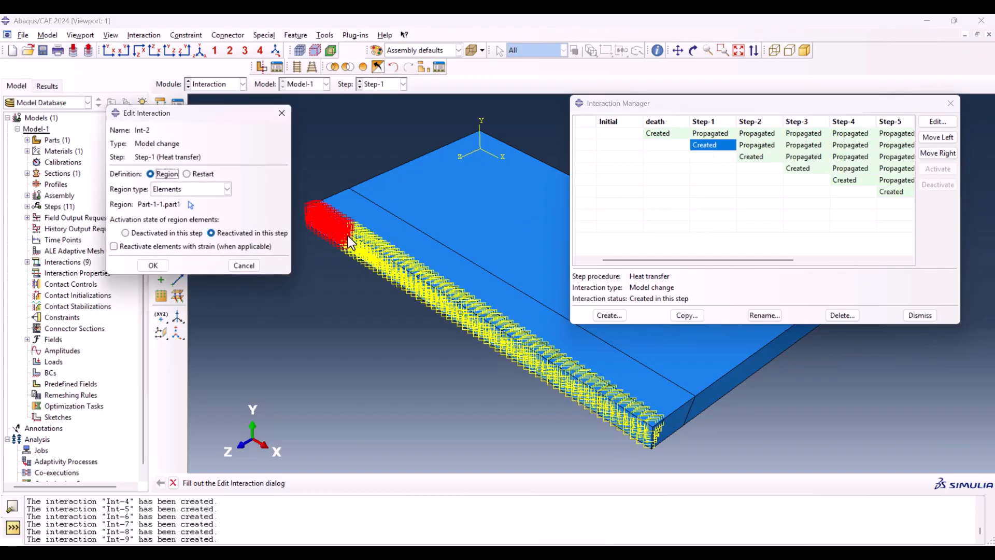
{"action": "left_click", "coordinate": [749, 157]}
{"action": "double_click", "coordinate": [749, 157]}
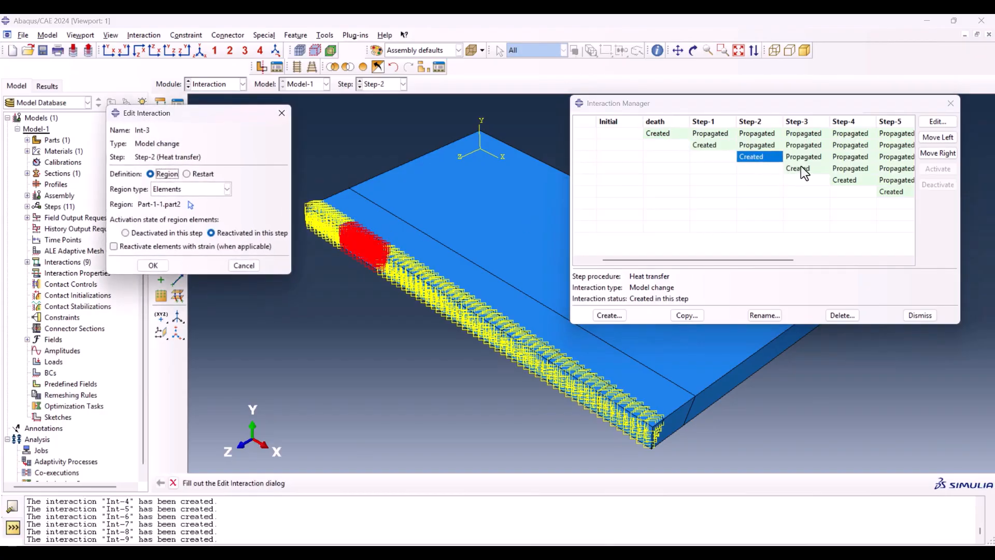
{"action": "left_click", "coordinate": [800, 167]}
{"action": "double_click", "coordinate": [802, 166]}
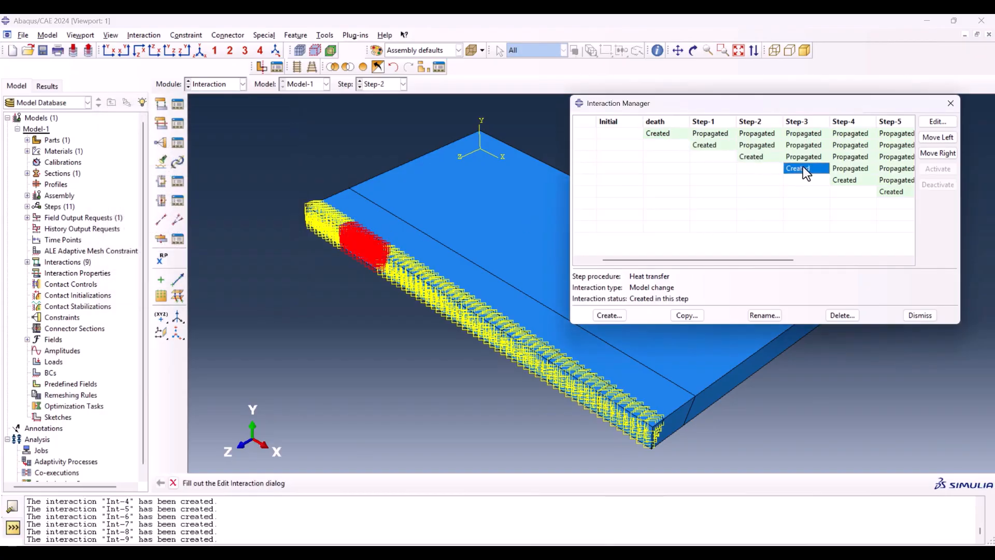
{"action": "left_click", "coordinate": [862, 183]}
{"action": "double_click", "coordinate": [863, 182]}
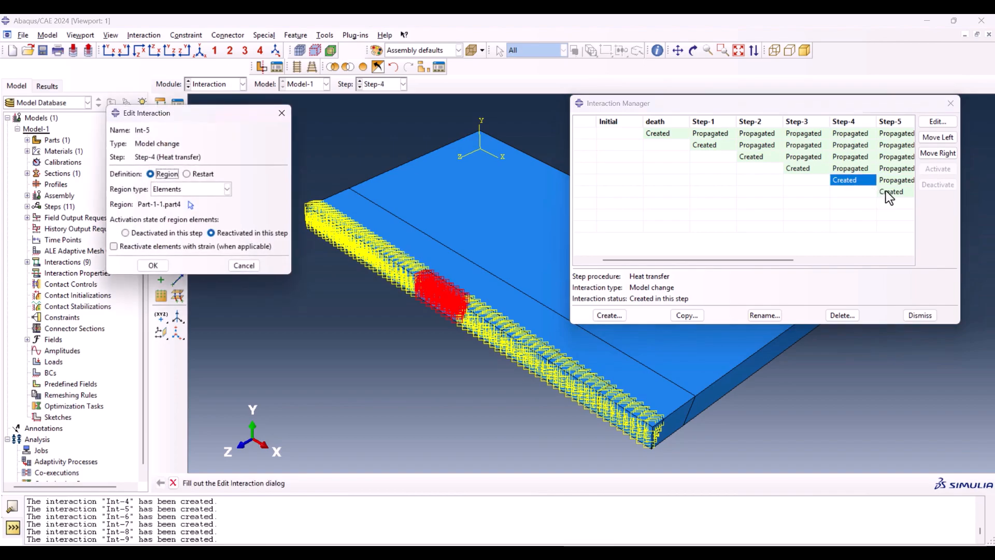
{"action": "left_click", "coordinate": [888, 192]}
{"action": "double_click", "coordinate": [888, 192]}
{"action": "scroll", "coordinate": [609, 352], "scroll_direction": "up", "scroll_amount": 3}
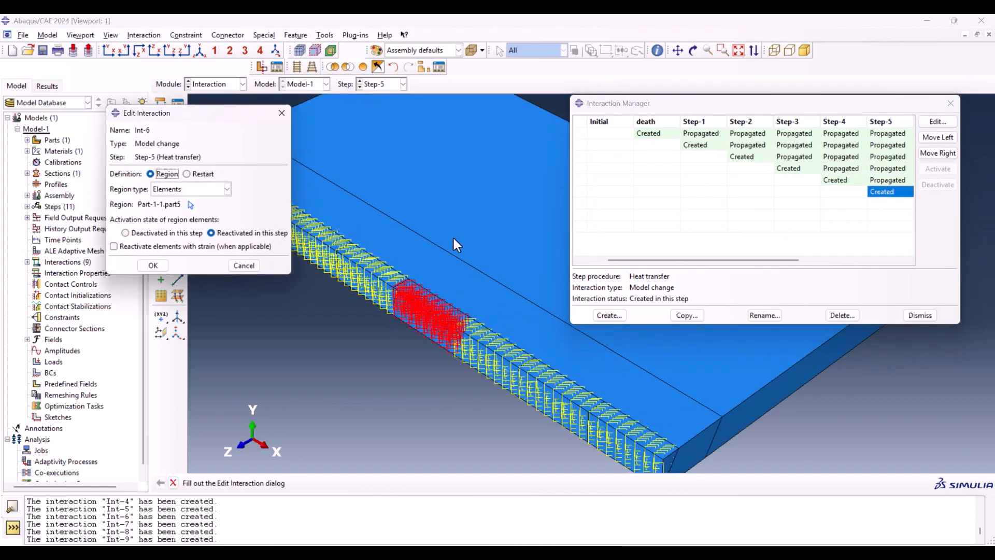
{"action": "scroll", "coordinate": [441, 223], "scroll_direction": "down", "scroll_amount": 5}
Step: Check the weld segments assigned to the Model change interactions in Step-6, Step-7 and Step-8
{"action": "left_click_drag", "start_coordinate": [769, 261], "coordinate": [903, 257]}
{"action": "left_click", "coordinate": [758, 203]}
{"action": "double_click", "coordinate": [759, 203]}
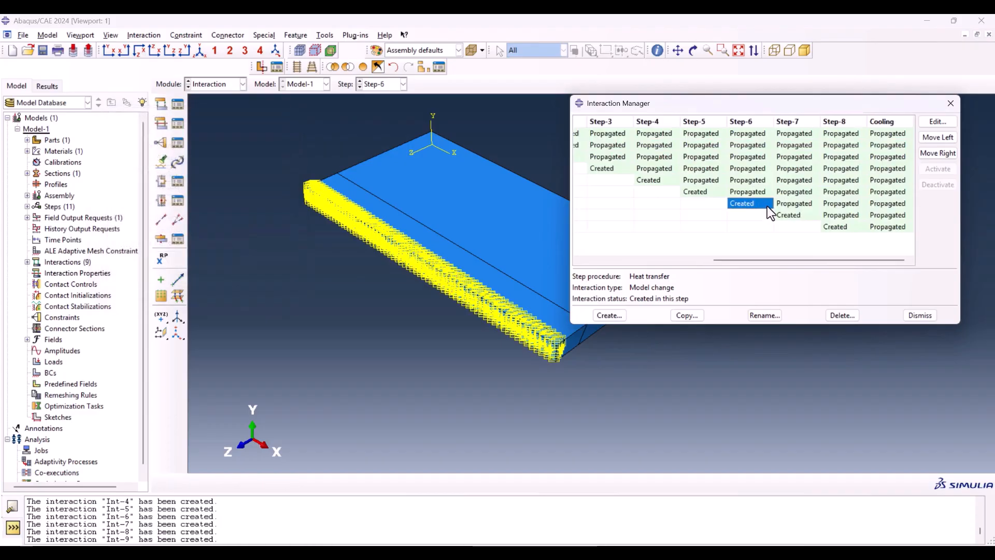
{"action": "double_click", "coordinate": [786, 219]}
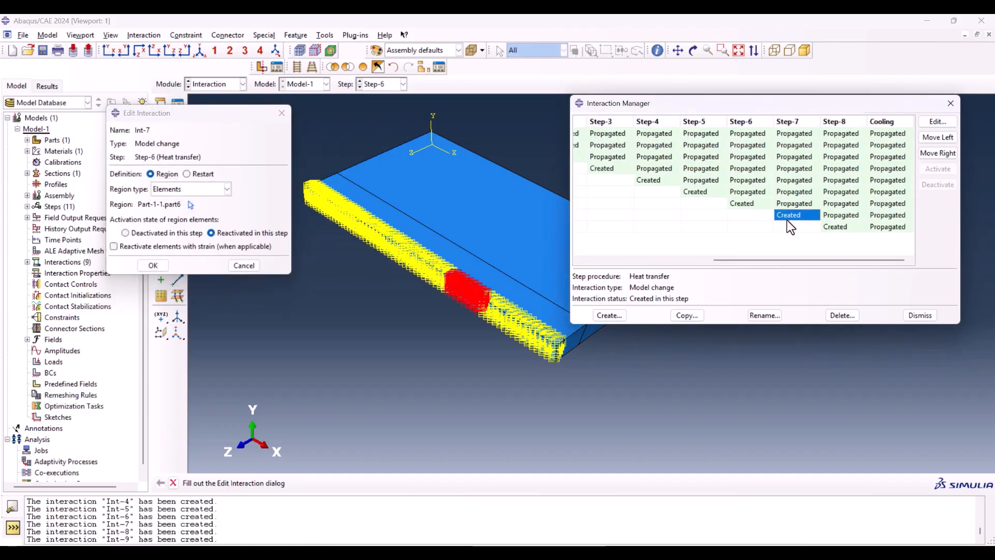
{"action": "double_click", "coordinate": [823, 224]}
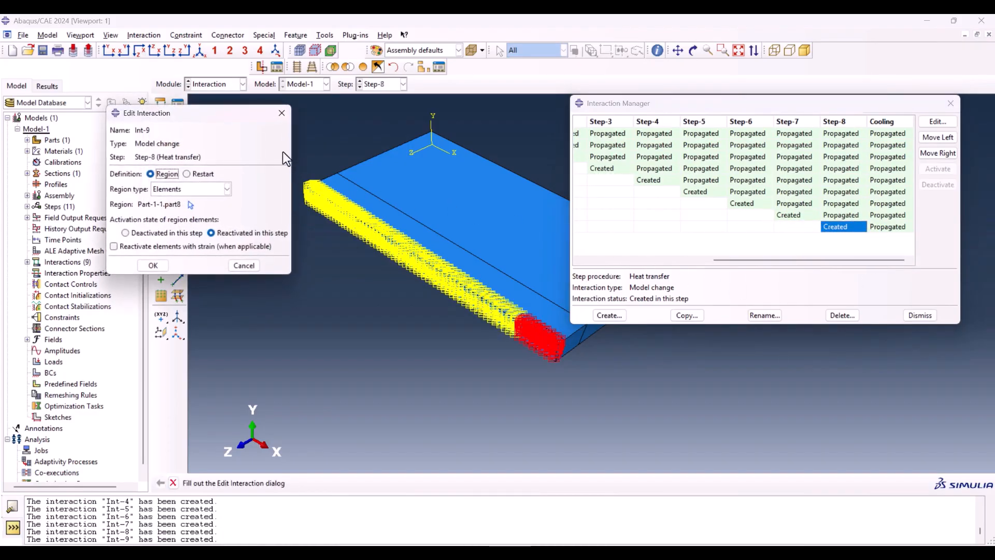
{"action": "left_click", "coordinate": [280, 113]}
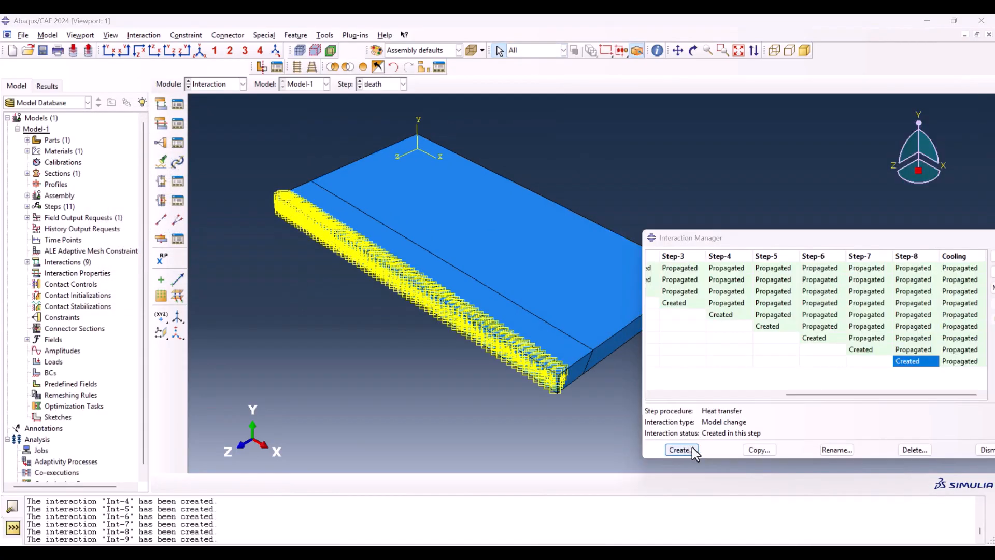
Step: Start a Surface film condition interaction in the death step and select all outer faces of the plate and weld
{"action": "left_click", "coordinate": [681, 449]}
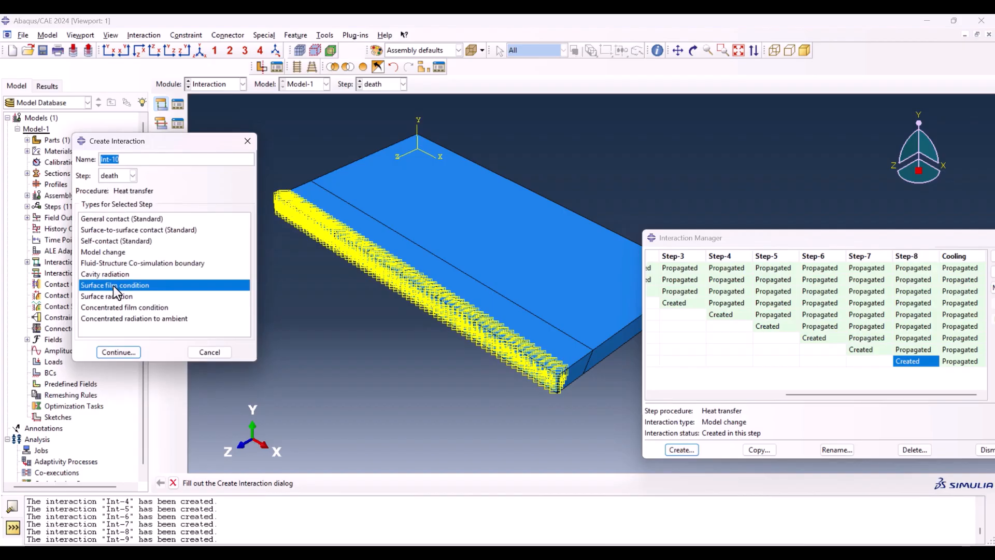
{"action": "left_click", "coordinate": [119, 352]}
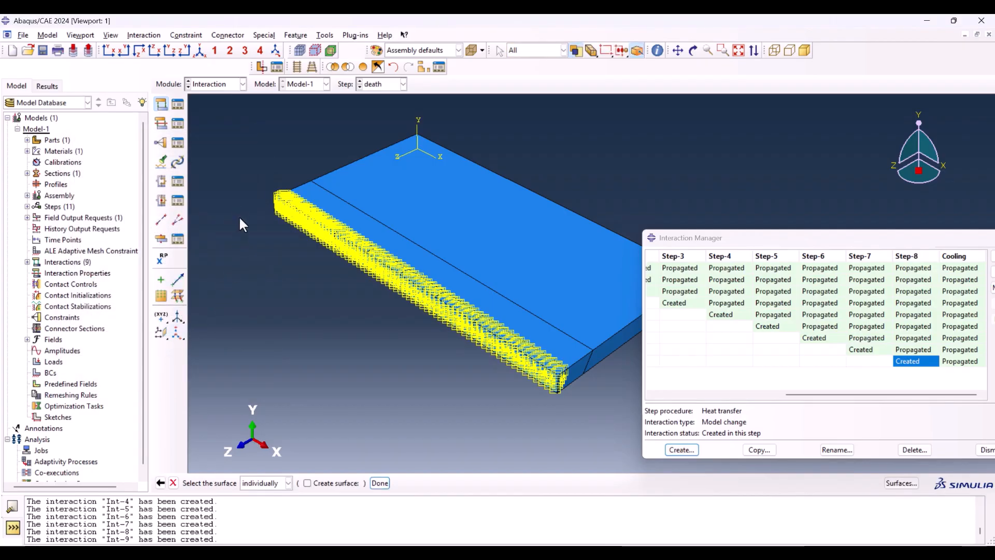
{"action": "left_click_drag", "start_coordinate": [231, 153], "coordinate": [614, 382]}
{"action": "scroll", "coordinate": [468, 360], "scroll_direction": "down", "scroll_amount": 2}
{"action": "scroll", "coordinate": [590, 421], "scroll_direction": "up", "scroll_amount": 1}
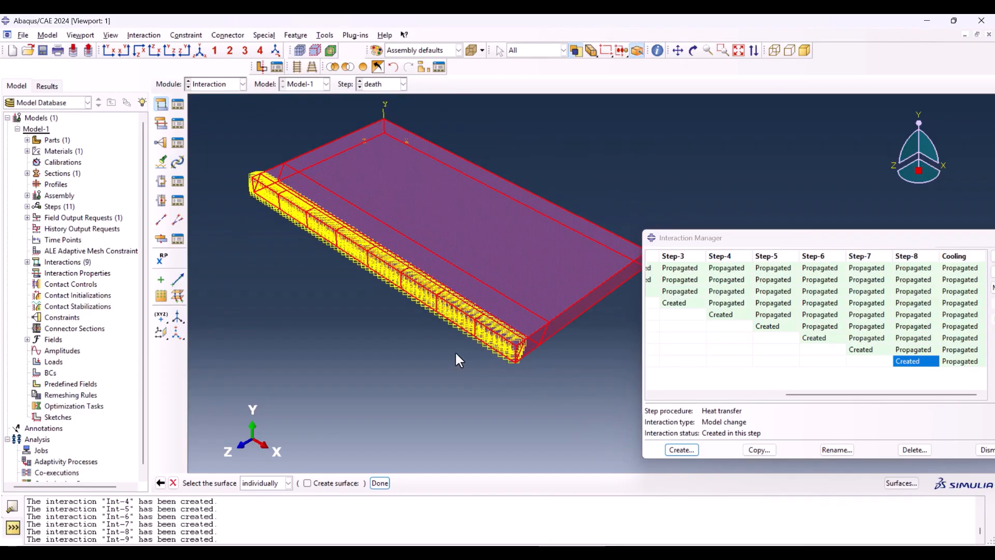
{"action": "scroll", "coordinate": [456, 350], "scroll_direction": "down", "scroll_amount": 2}
{"action": "scroll", "coordinate": [571, 377], "scroll_direction": "up", "scroll_amount": 2}
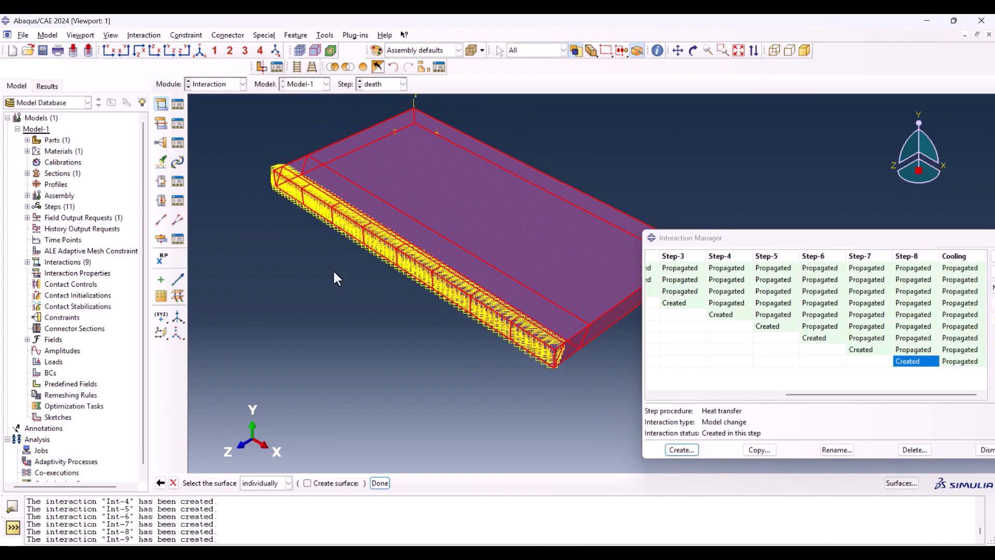
Step: Check the selected outer faces from above and below, then store them as a surface named surfaces for the film condition
{"action": "scroll", "coordinate": [518, 334], "scroll_direction": "down", "scroll_amount": 1}
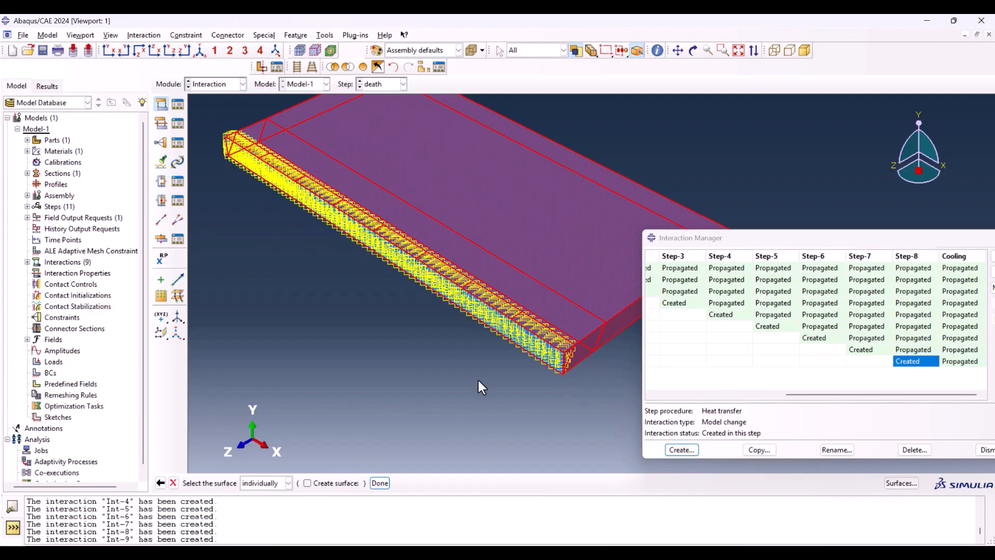
{"action": "left_click_drag", "start_coordinate": [490, 359], "coordinate": [499, 166], "text": "ctrl+alt"}
{"action": "scroll", "coordinate": [322, 338], "scroll_direction": "down", "scroll_amount": 3}
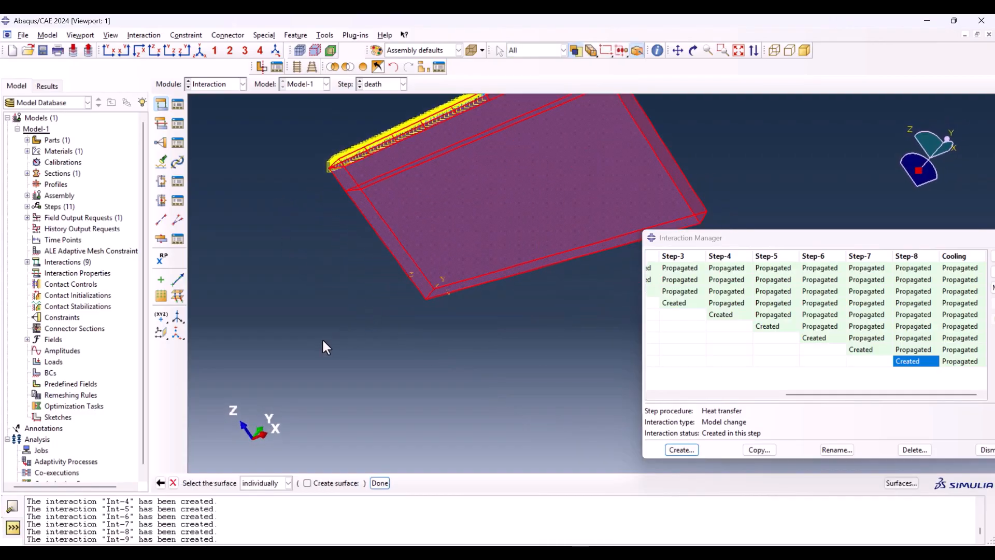
{"action": "scroll", "coordinate": [322, 338], "scroll_direction": "up", "scroll_amount": 4}
{"action": "scroll", "coordinate": [416, 259], "scroll_direction": "down", "scroll_amount": 4}
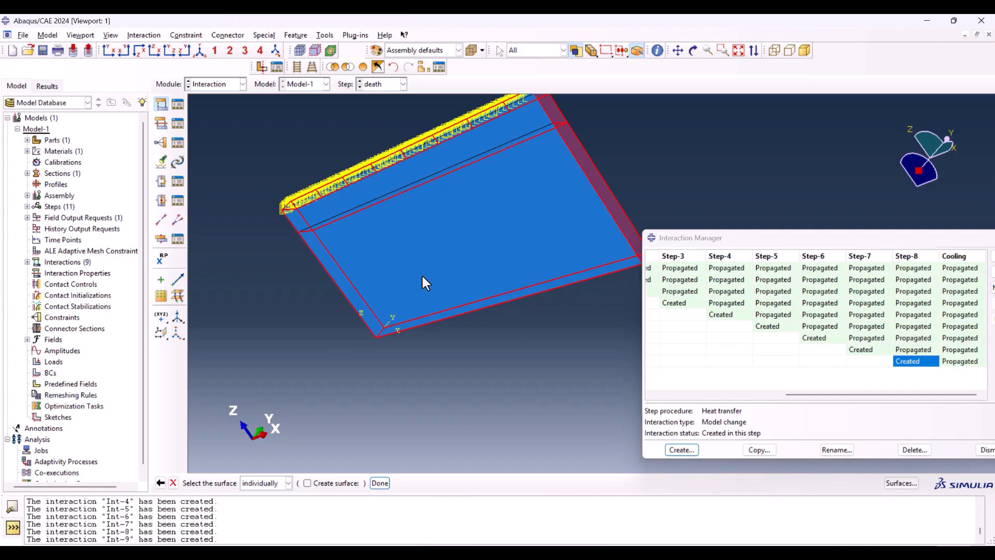
{"action": "left_click_drag", "start_coordinate": [421, 273], "coordinate": [287, 304], "text": "ctrl+alt"}
{"action": "scroll", "coordinate": [287, 304], "scroll_direction": "up", "scroll_amount": 3}
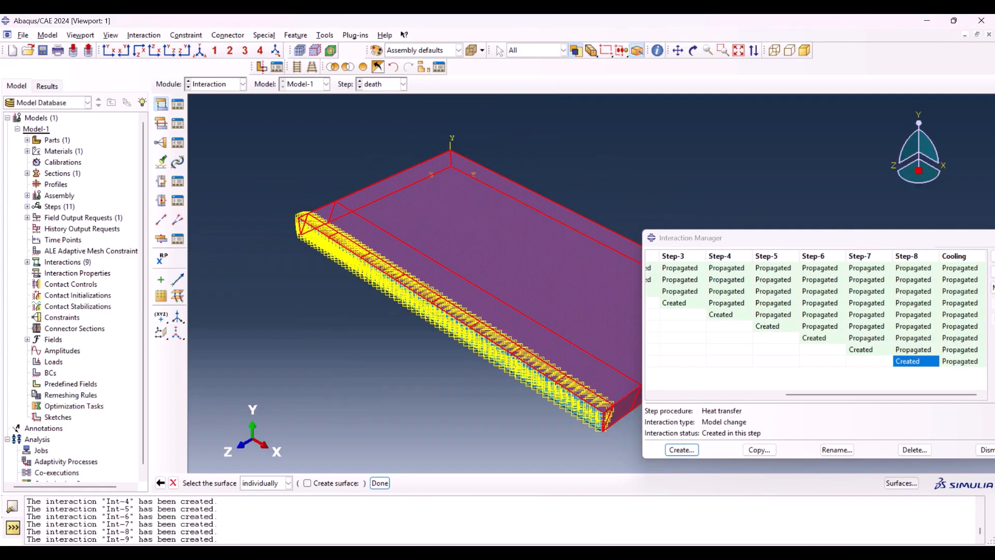
{"action": "left_click", "coordinate": [307, 484]}
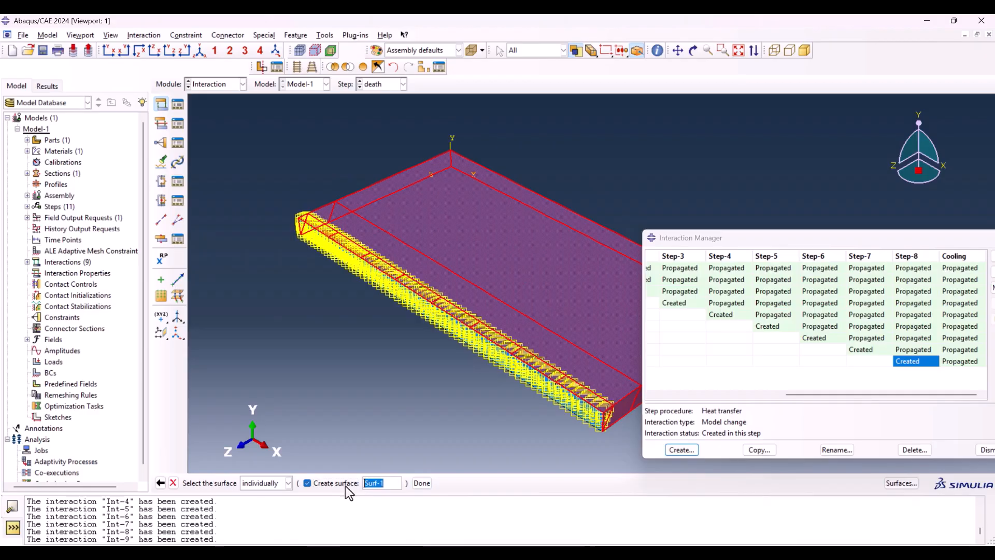
{"action": "type", "text": "surfaces"}
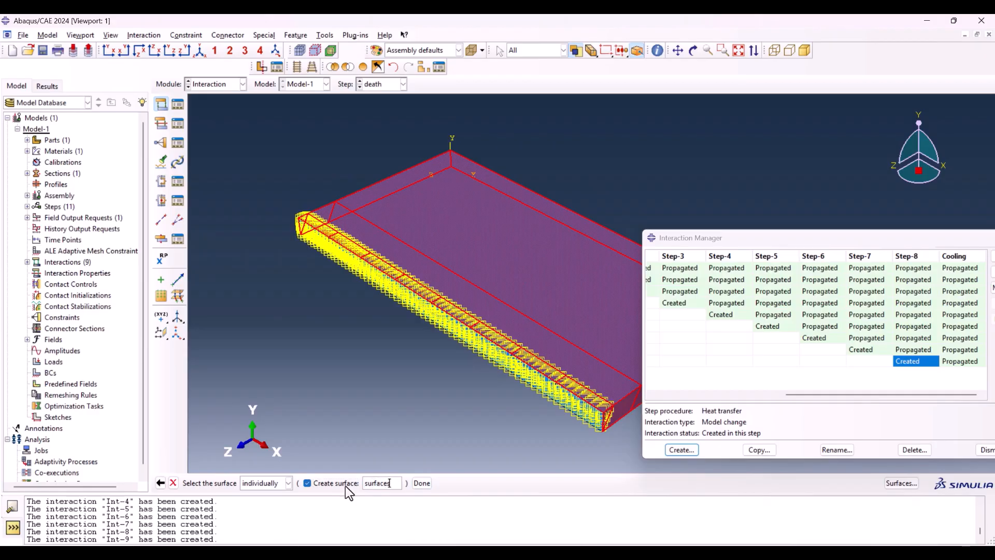
{"action": "left_click", "coordinate": [420, 483]}
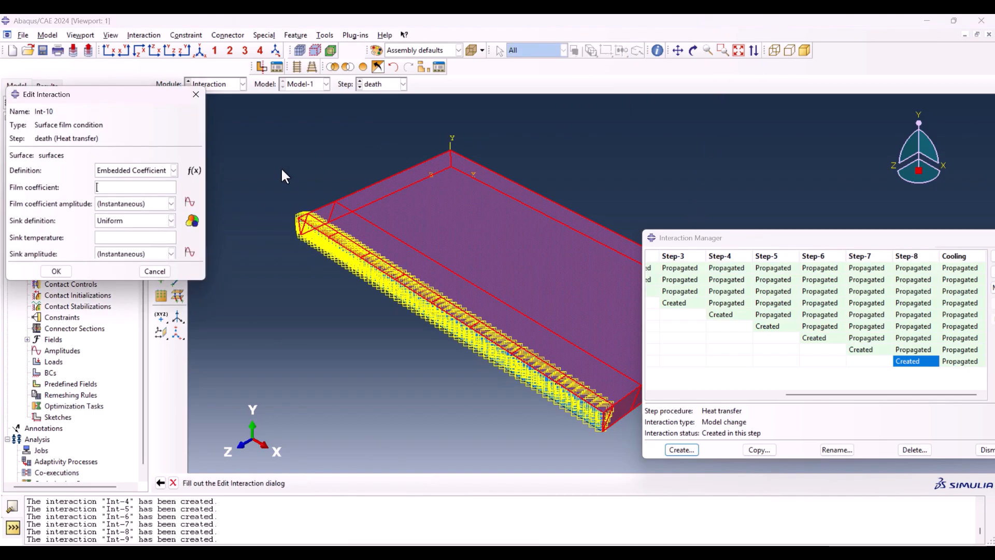
Step: Define the film condition by Property Reference and create a Film condition interaction property that uses temperature-dependent data
{"action": "left_click", "coordinate": [171, 170]}
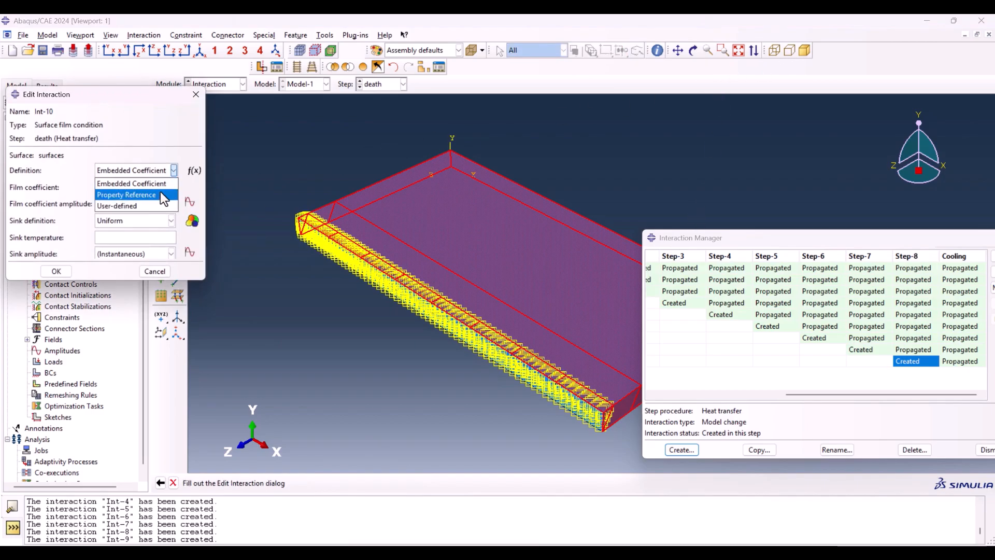
{"action": "left_click", "coordinate": [160, 193]}
{"action": "left_click_drag", "start_coordinate": [93, 94], "coordinate": [207, 96]}
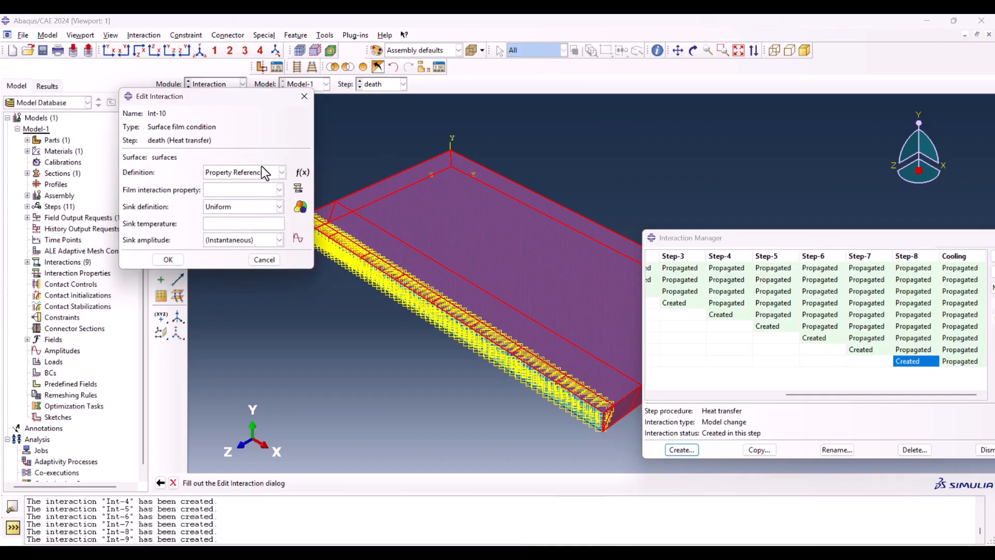
{"action": "left_click", "coordinate": [298, 189]}
{"action": "left_click_drag", "start_coordinate": [69, 172], "coordinate": [132, 160]}
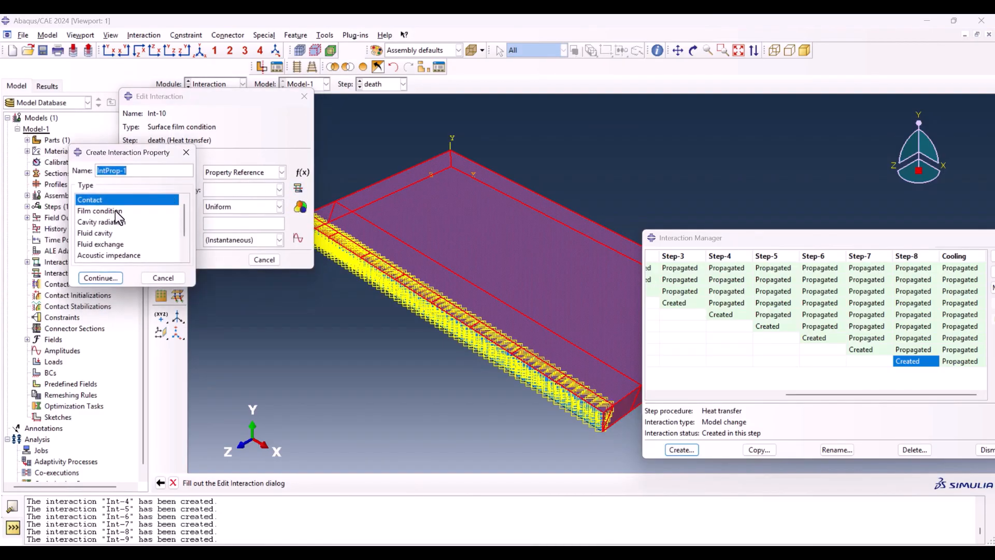
{"action": "left_click", "coordinate": [100, 210]}
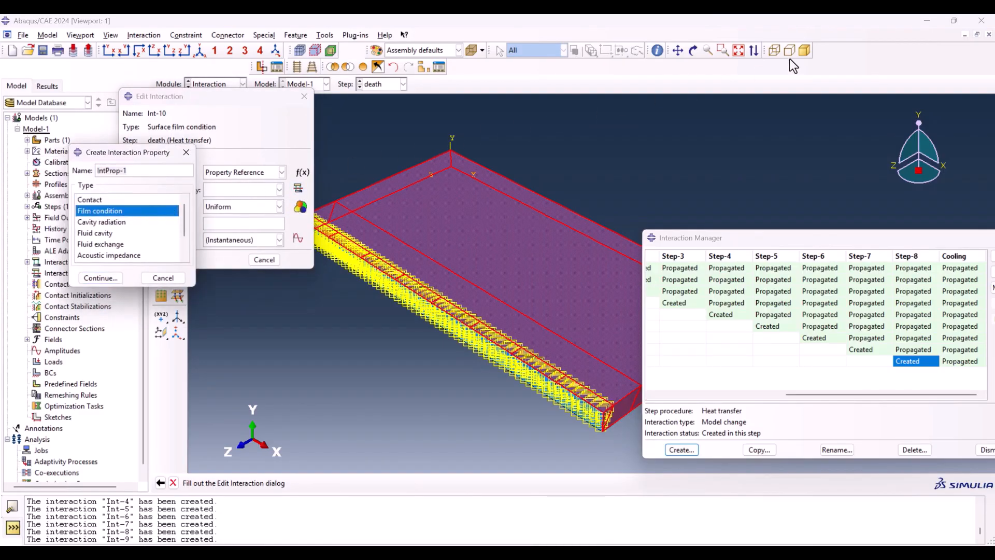
{"action": "left_click", "coordinate": [104, 279]}
{"action": "left_click_drag", "start_coordinate": [104, 167], "coordinate": [222, 121]}
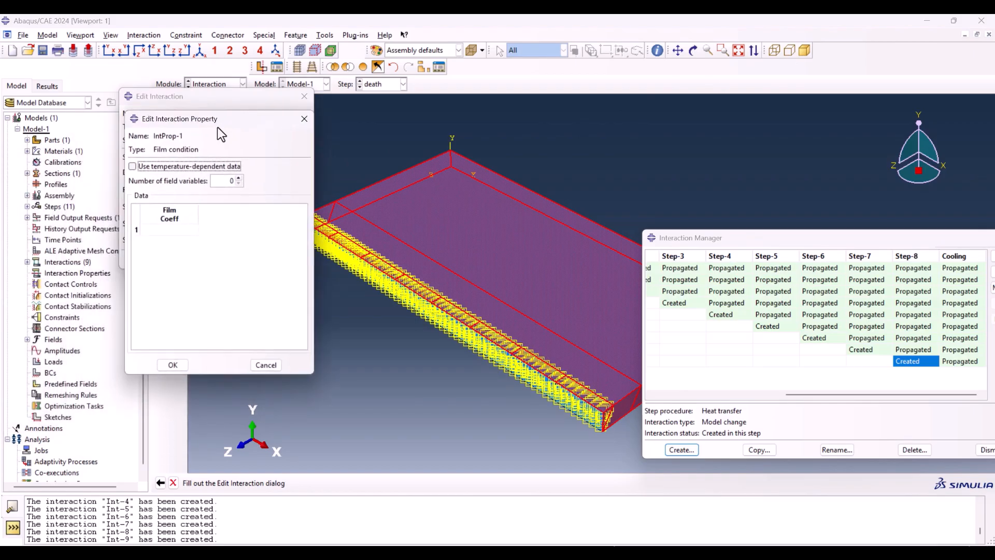
{"action": "left_click", "coordinate": [170, 166]}
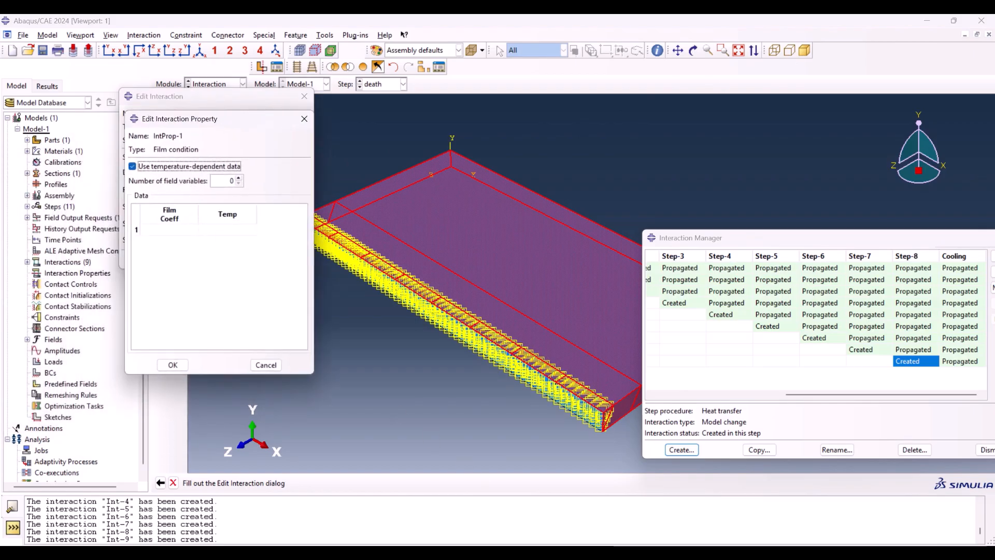
Step: Copy the surface film coefficient and temperature values from Sheet1 of the Excel properties workbook into the Abaqus film property's data table
{"action": "left_click", "coordinate": [591, 467]}
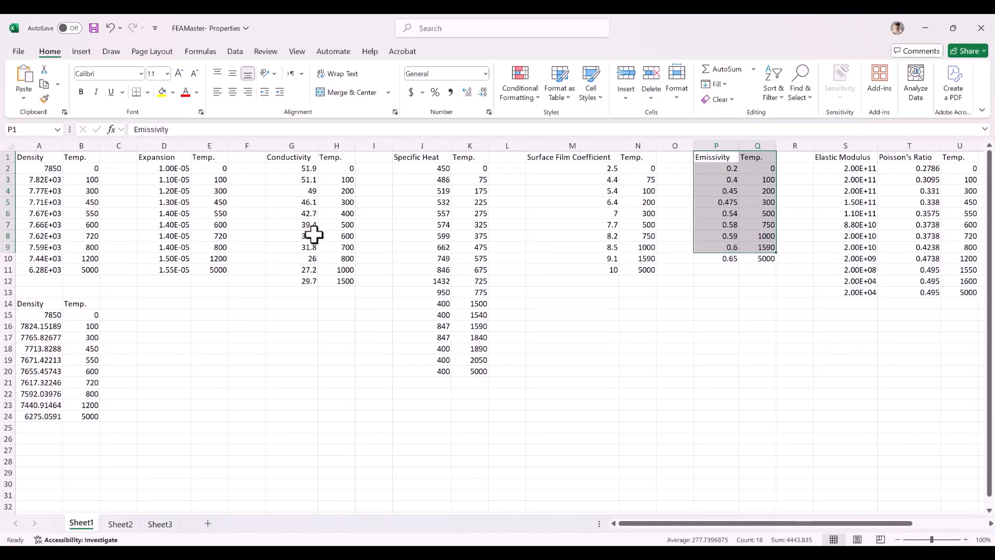
{"action": "scroll", "coordinate": [545, 256], "scroll_direction": "down", "scroll_amount": 1, "text": "ctrl"}
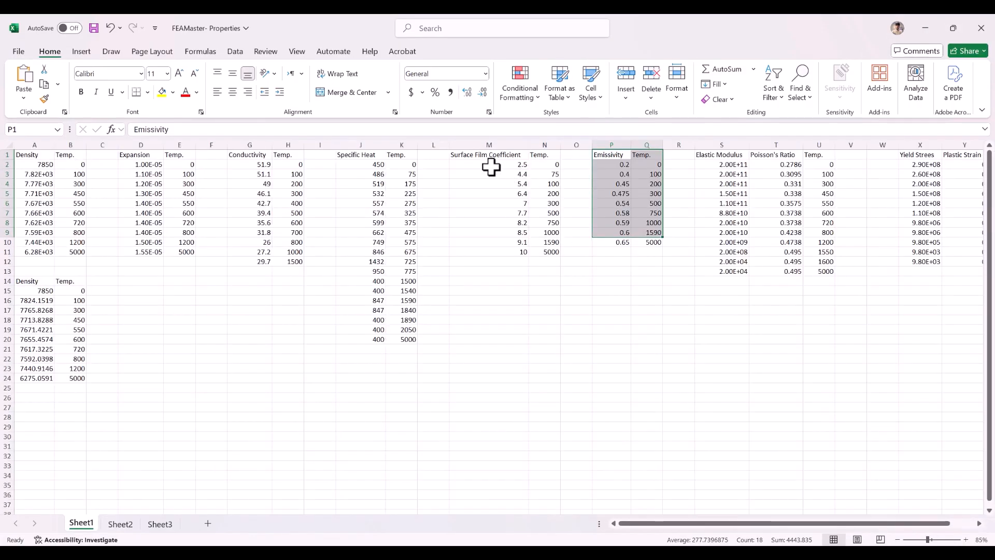
{"action": "left_click_drag", "start_coordinate": [490, 166], "coordinate": [547, 251]}
{"action": "key", "text": "ctrl+c"}
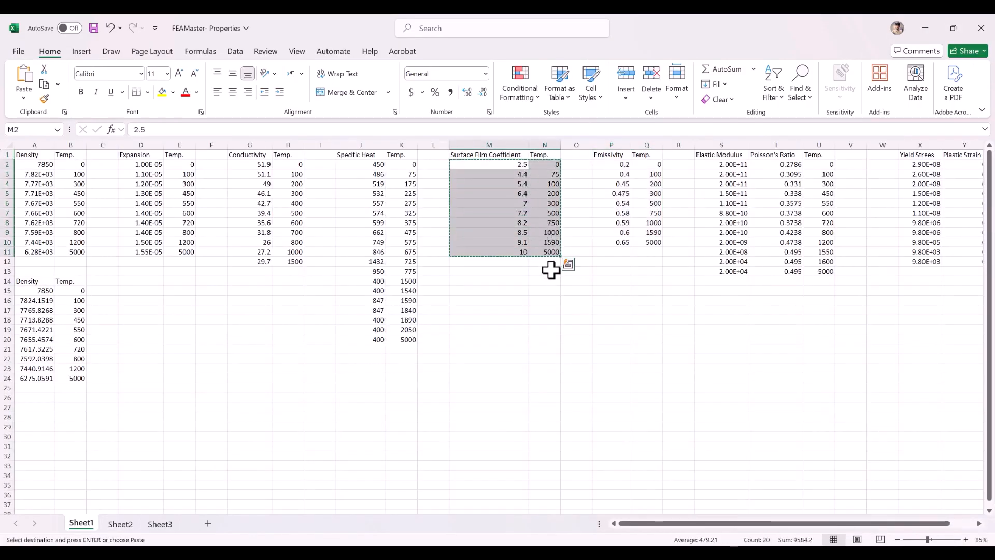
{"action": "left_click", "coordinate": [926, 27]}
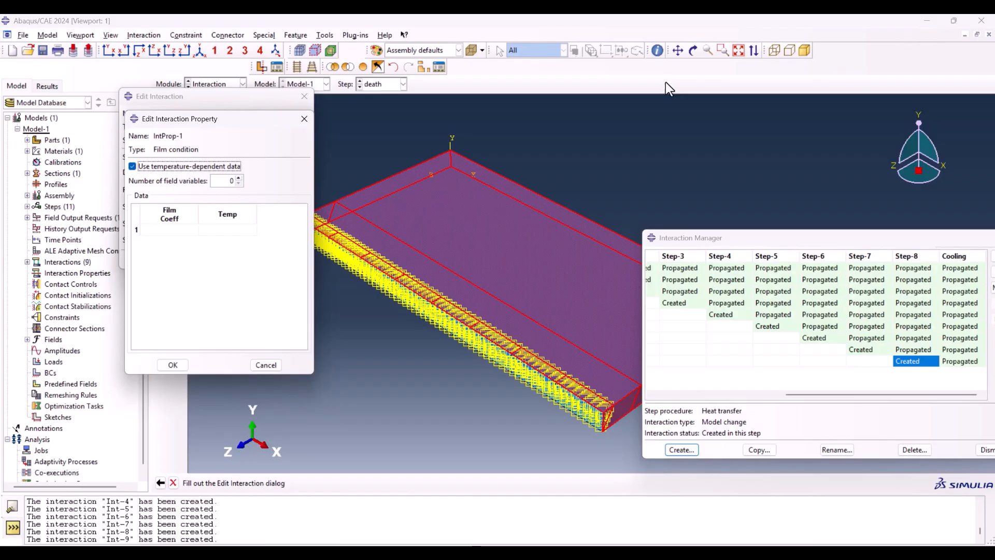
{"action": "left_click", "coordinate": [185, 229]}
{"action": "key", "text": "ctrl+v"}
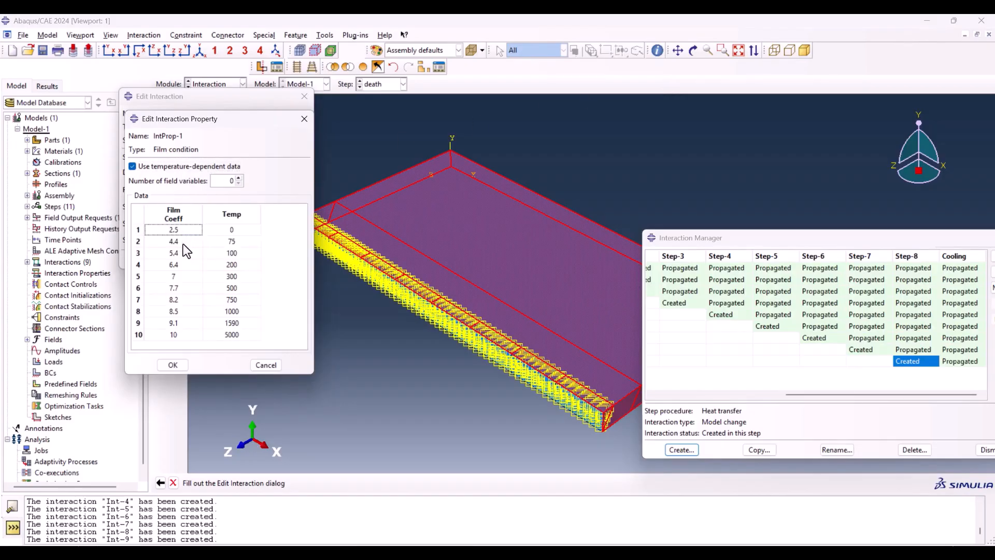
{"action": "left_click", "coordinate": [171, 365]}
Step: Set the surface film condition's sink temperature to 25 and finish the interaction
{"action": "left_click", "coordinate": [228, 223]}
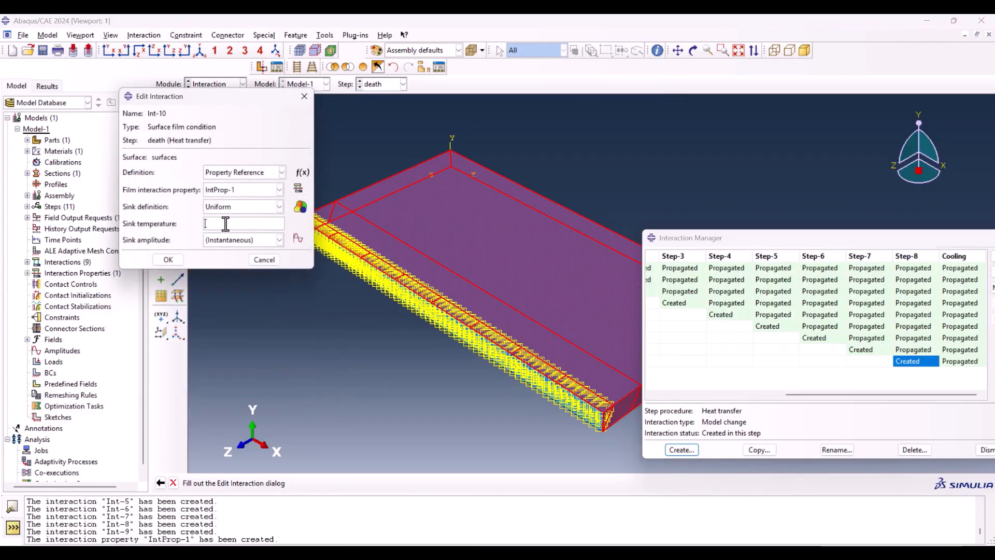
{"action": "type", "text": "25"}
{"action": "left_click", "coordinate": [169, 260]}
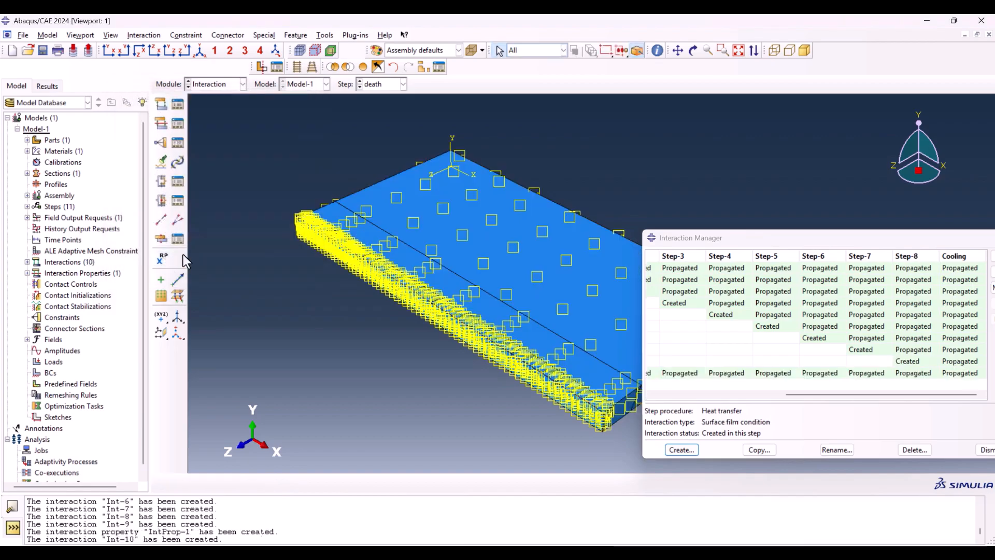
Step: Start a Surface radiation interaction in the death step and assign the existing surface named surfaces to it
{"action": "scroll", "coordinate": [260, 144], "scroll_direction": "up", "scroll_amount": 3}
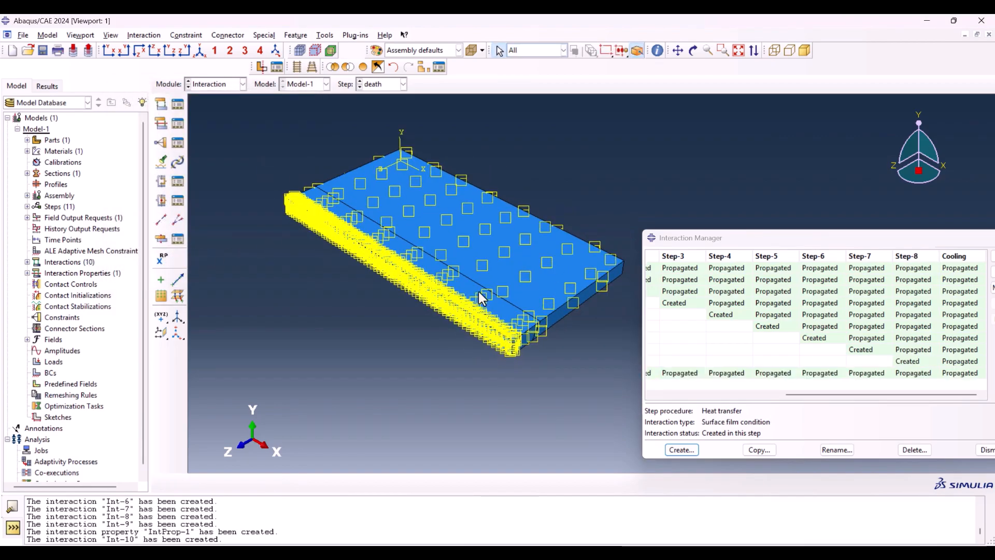
{"action": "left_click", "coordinate": [683, 450]}
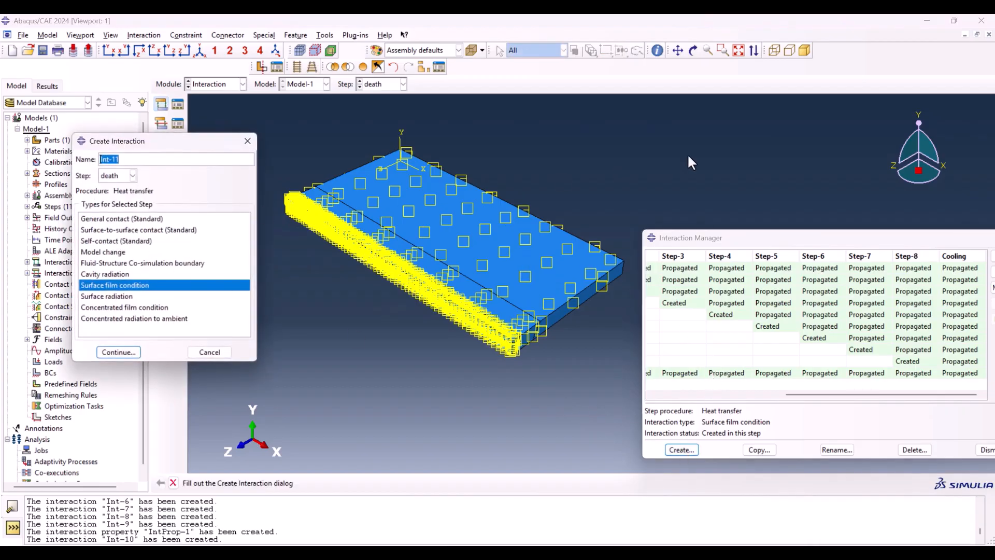
{"action": "left_click", "coordinate": [105, 297]}
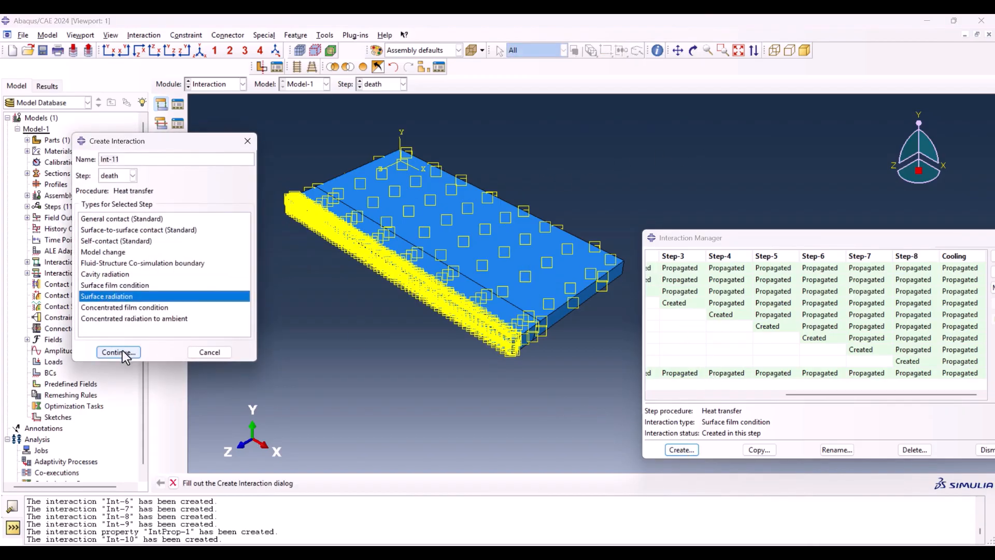
{"action": "left_click", "coordinate": [123, 353]}
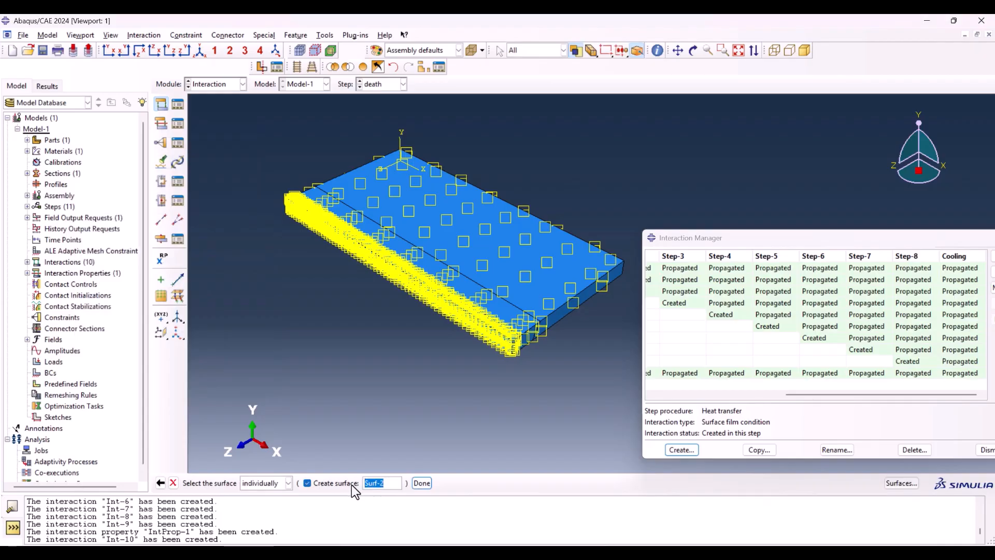
{"action": "left_click", "coordinate": [900, 483]}
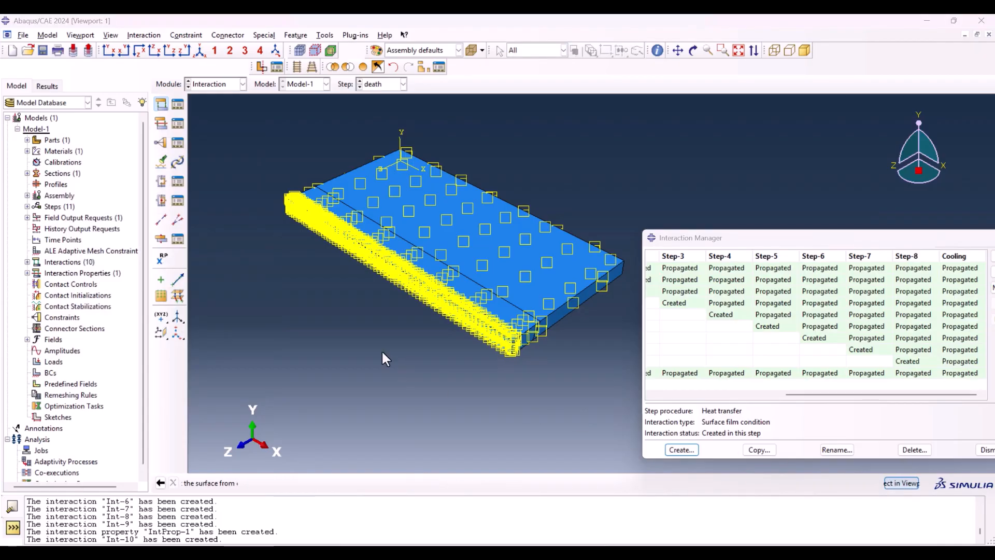
{"action": "left_click", "coordinate": [109, 220]}
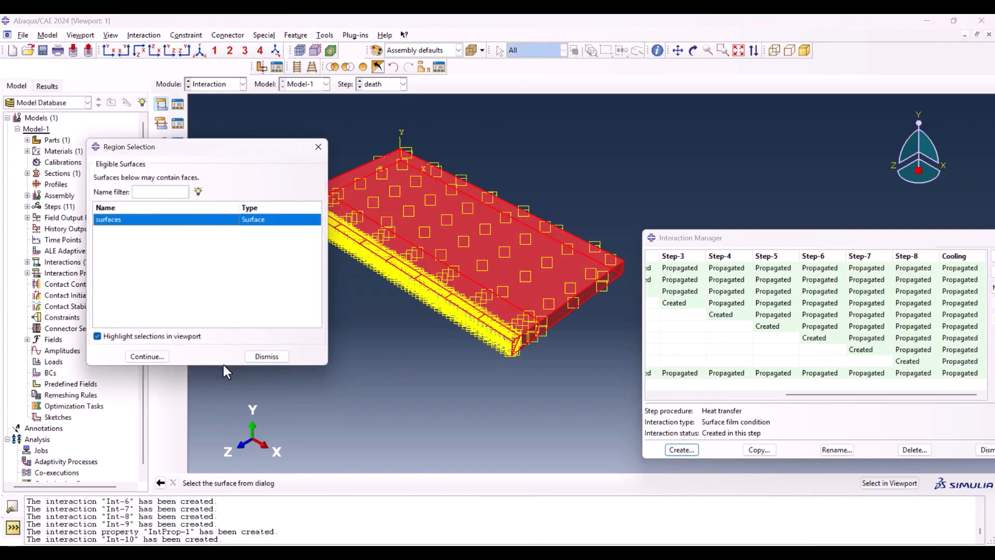
{"action": "left_click", "coordinate": [148, 356]}
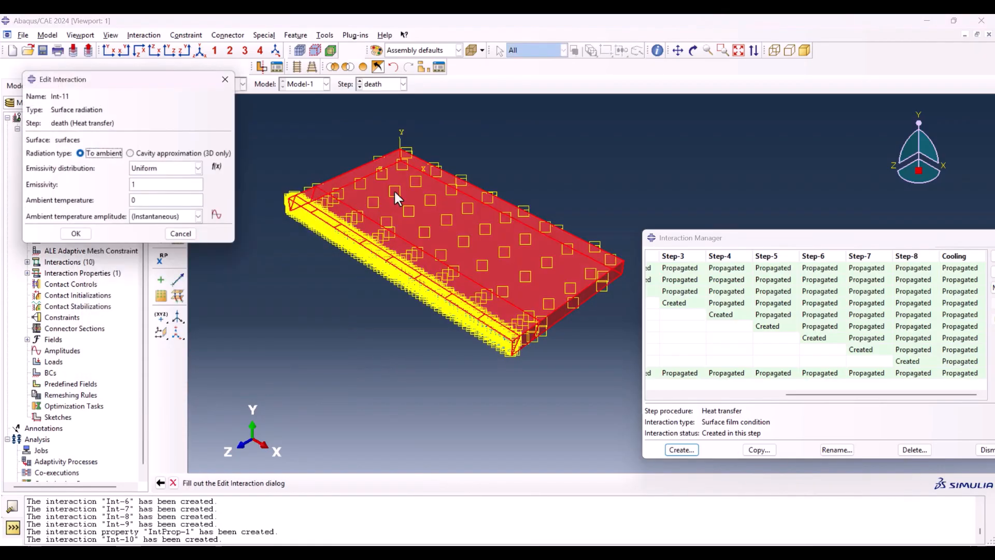
Step: Set the surface radiation's ambient temperature to 25 and finish the interaction
{"action": "double_click", "coordinate": [160, 186]}
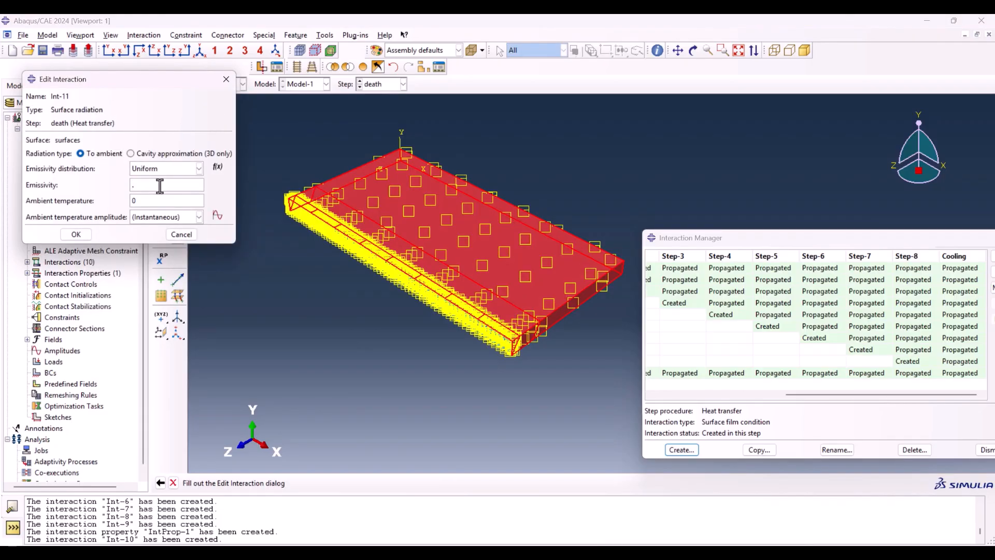
{"action": "double_click", "coordinate": [151, 201]}
{"action": "type", "text": "25"}
{"action": "left_click", "coordinate": [77, 235]}
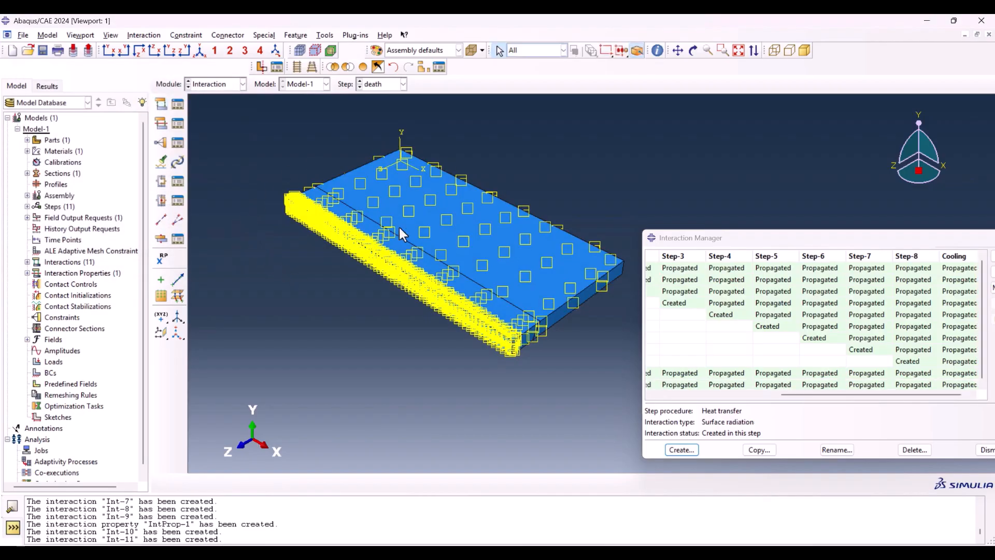
Step: Close the Interaction Manager and switch to the Load module
{"action": "left_click", "coordinate": [803, 237]}
{"action": "left_click_drag", "start_coordinate": [795, 232], "coordinate": [665, 184]}
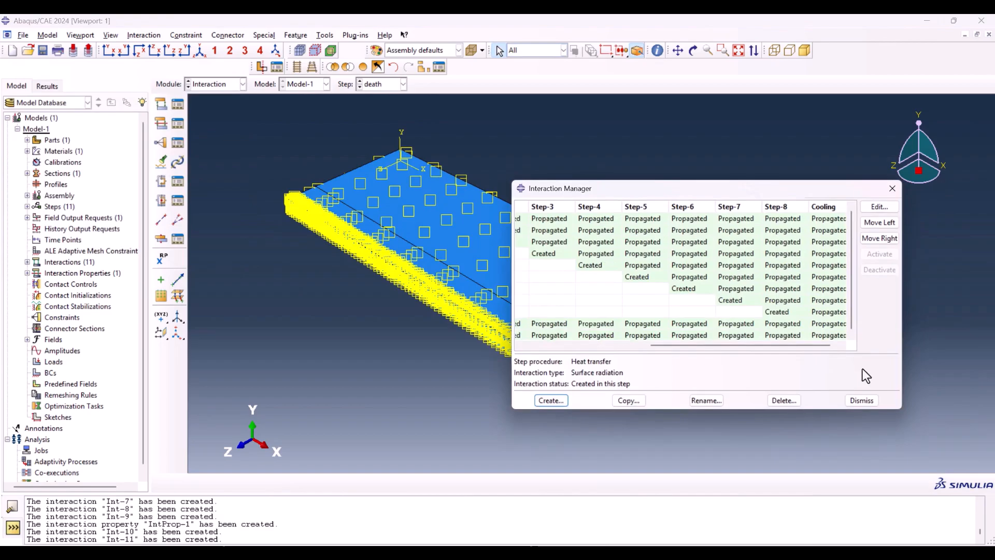
{"action": "left_click", "coordinate": [861, 400]}
{"action": "left_click", "coordinate": [241, 84]}
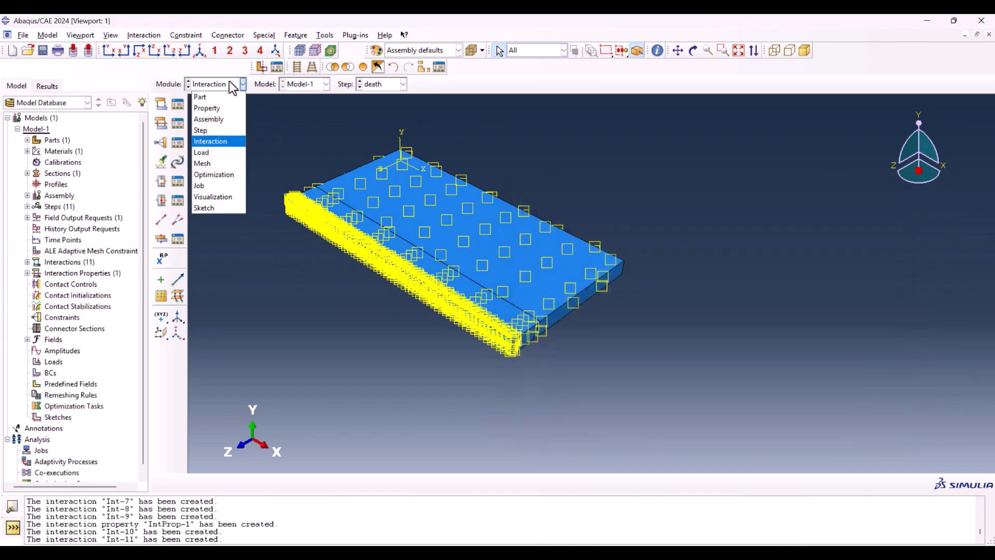
{"action": "left_click", "coordinate": [208, 151]}
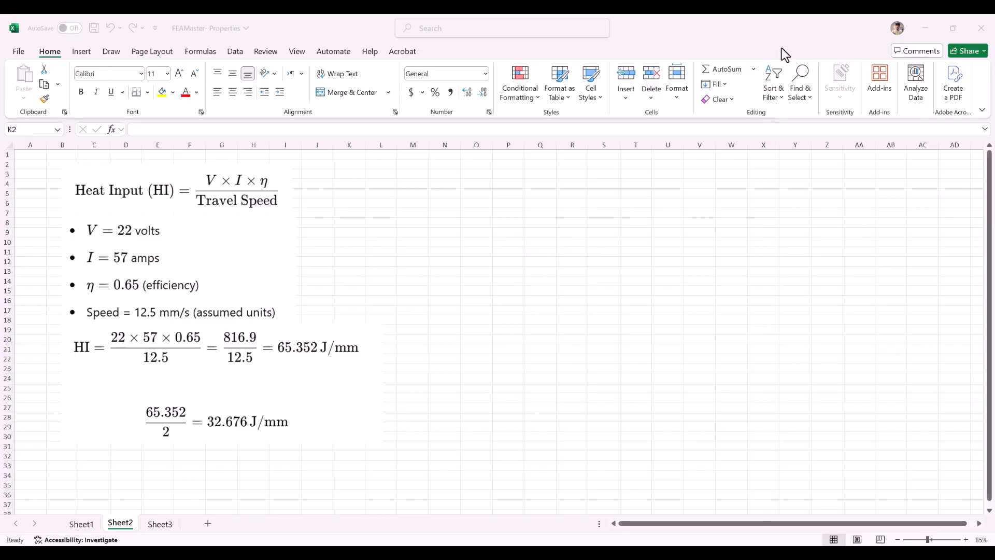
Step: Return from the Excel heat input sheet to Abaqus/CAE and switch to the Mesh module
{"action": "left_click", "coordinate": [642, 552]}
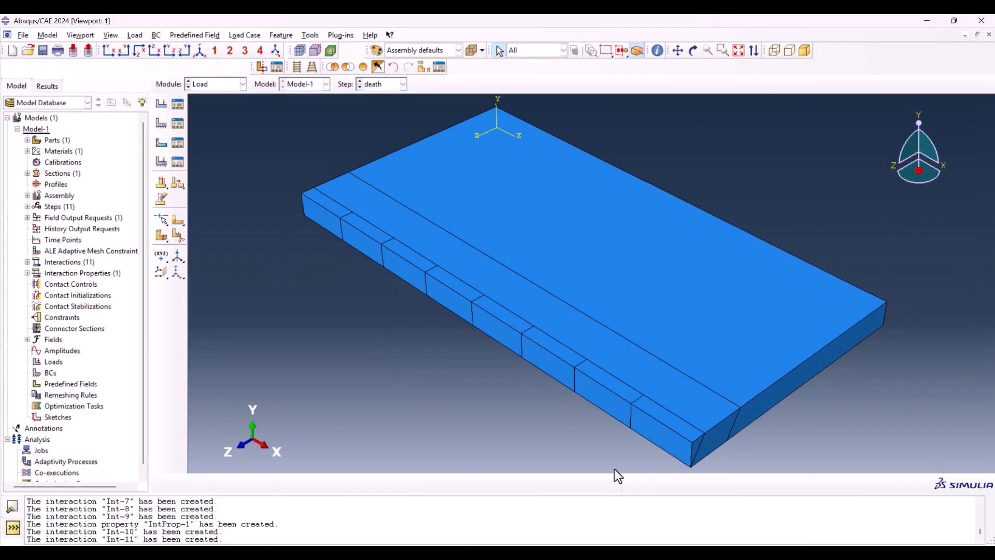
{"action": "left_click", "coordinate": [209, 86]}
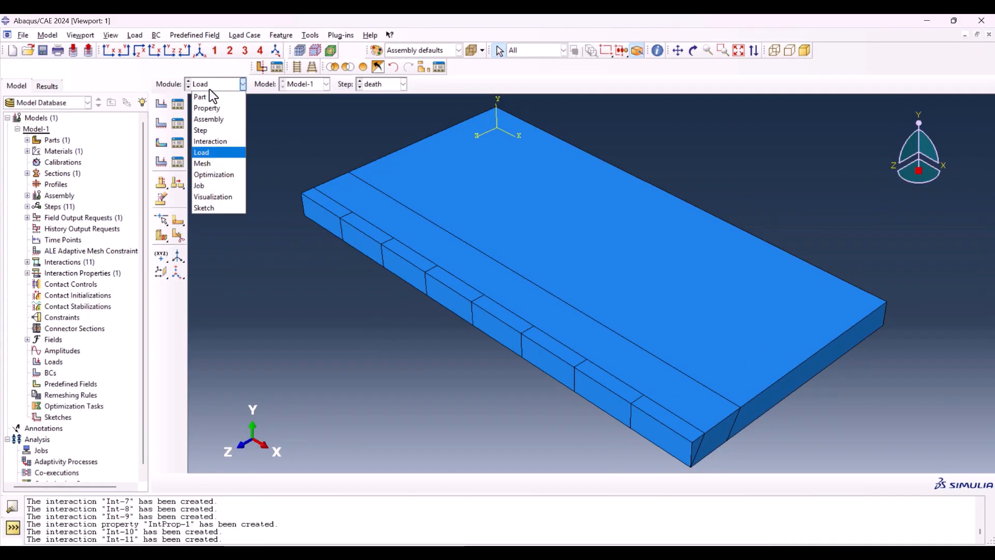
{"action": "left_click", "coordinate": [214, 163]}
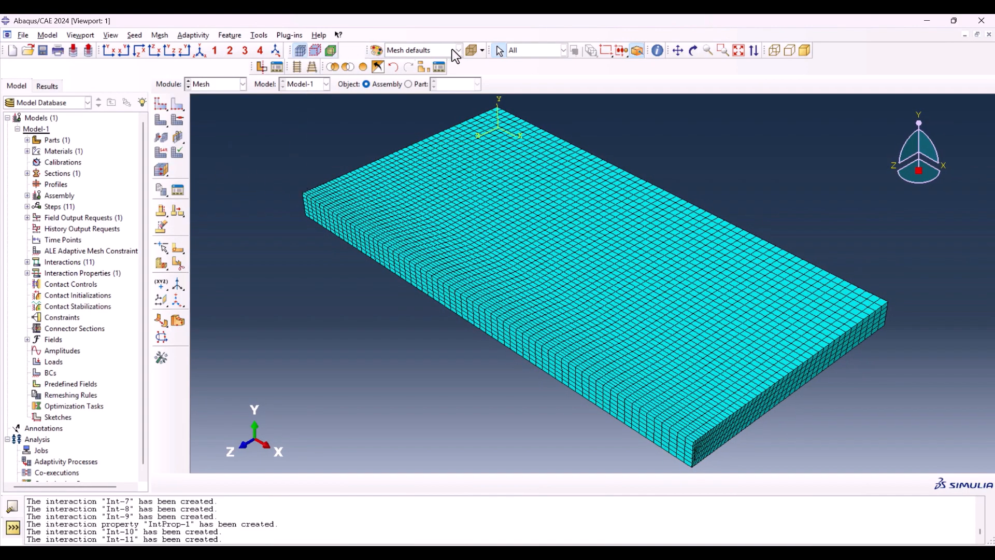
Step: Restrict selection to Cells and isolate the first weld segment at the plate's corner in the display
{"action": "left_click", "coordinate": [530, 48]}
{"action": "left_click", "coordinate": [529, 76]}
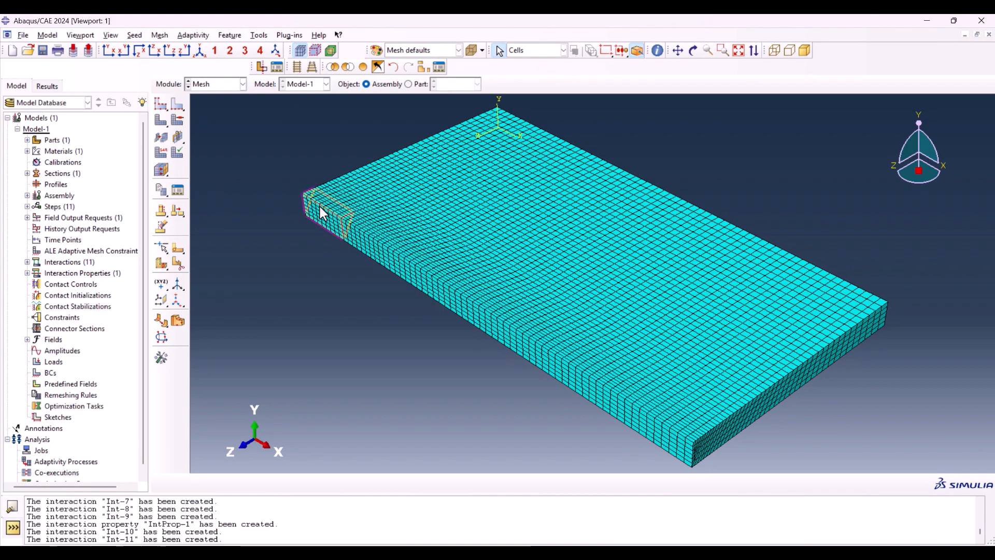
{"action": "left_click", "coordinate": [322, 215]}
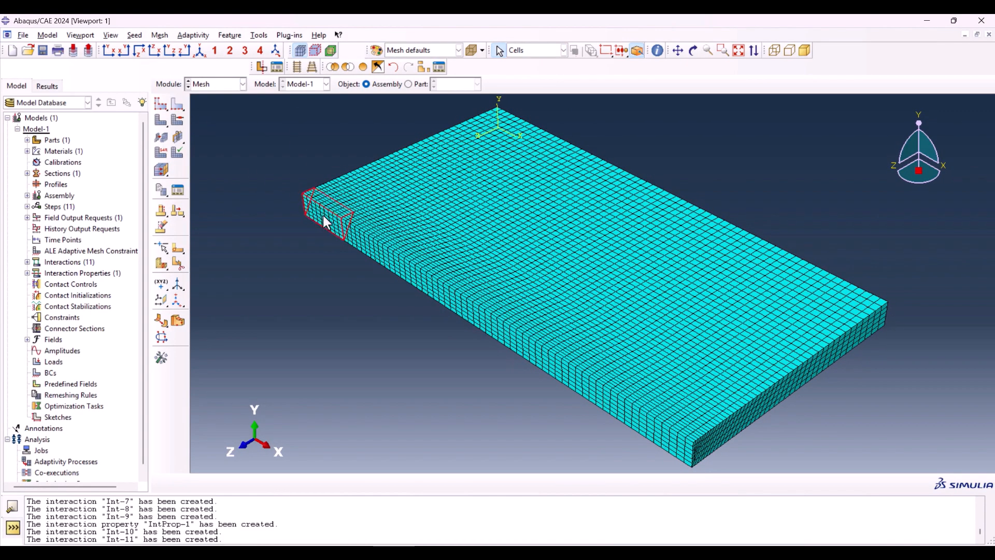
{"action": "left_click", "coordinate": [334, 66]}
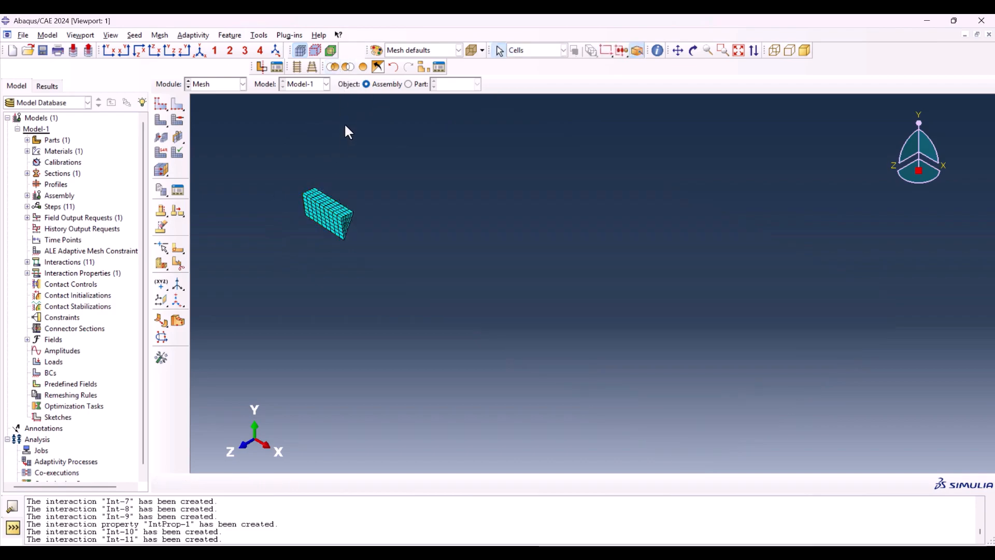
Step: Query the mass properties of the isolated weld segment by selecting all its mesh entities
{"action": "left_click", "coordinate": [659, 53]}
{"action": "left_click", "coordinate": [83, 218]}
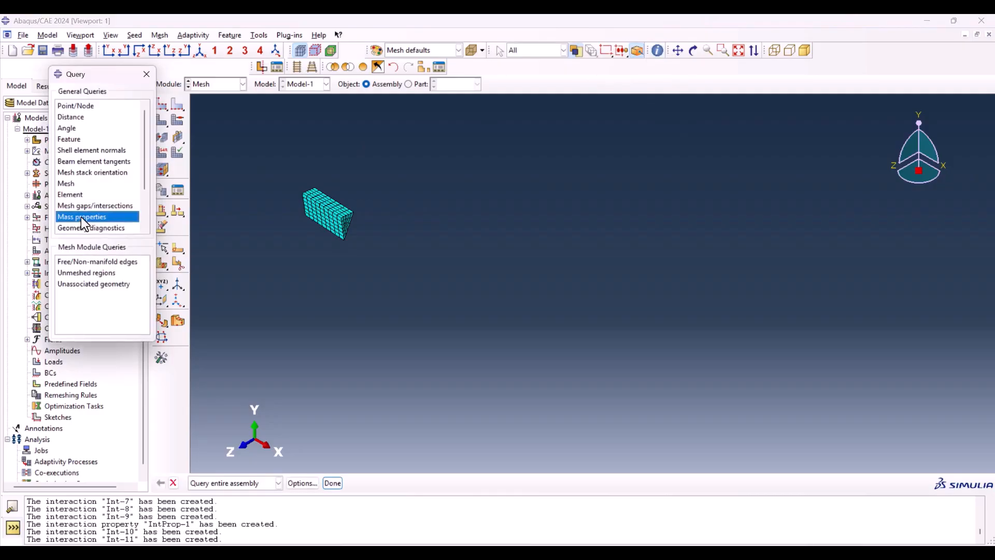
{"action": "left_click", "coordinate": [223, 484]}
{"action": "left_click", "coordinate": [216, 505]}
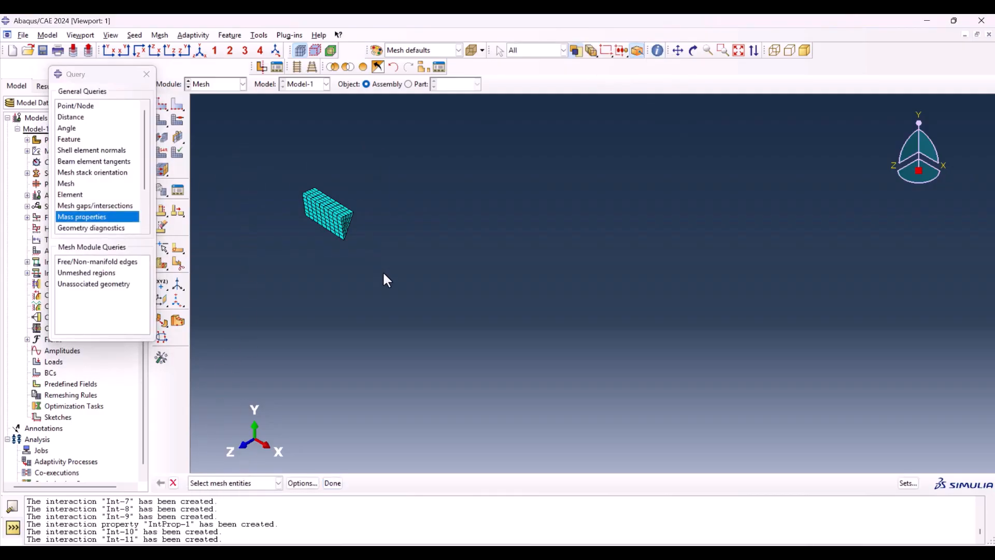
{"action": "left_click_drag", "start_coordinate": [383, 273], "coordinate": [278, 184]}
{"action": "left_click", "coordinate": [332, 483]}
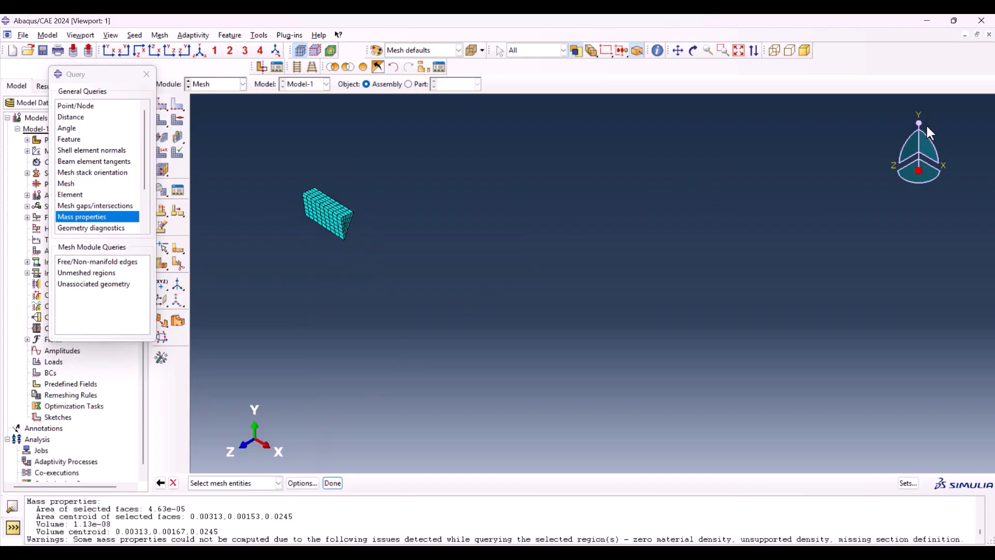
Step: Mark the weld segment's reported volume and review the total power and volumetric heat flux calculation in the Excel sheet
{"action": "left_click_drag", "start_coordinate": [74, 525], "coordinate": [110, 524]}
{"action": "left_click", "coordinate": [583, 545]}
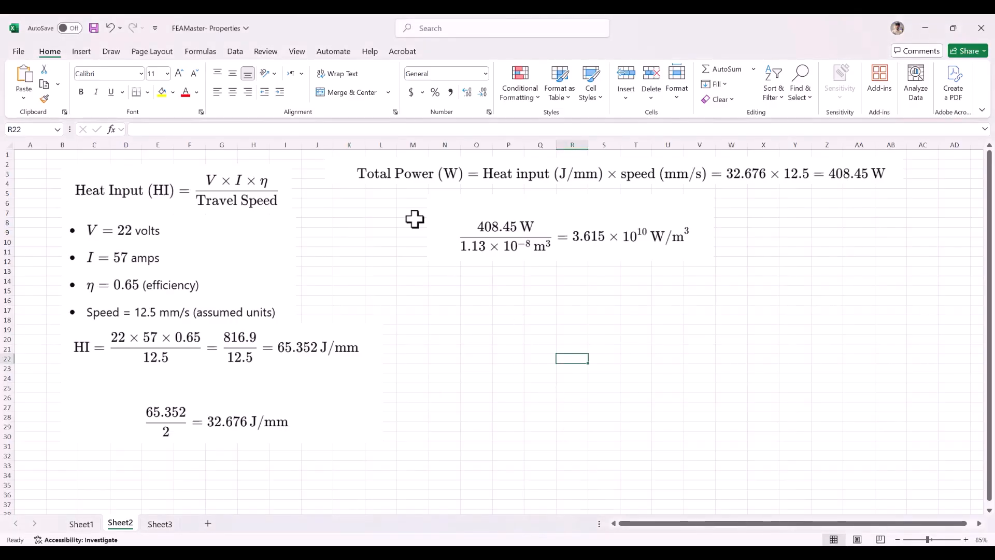
{"action": "left_click", "coordinate": [392, 174]}
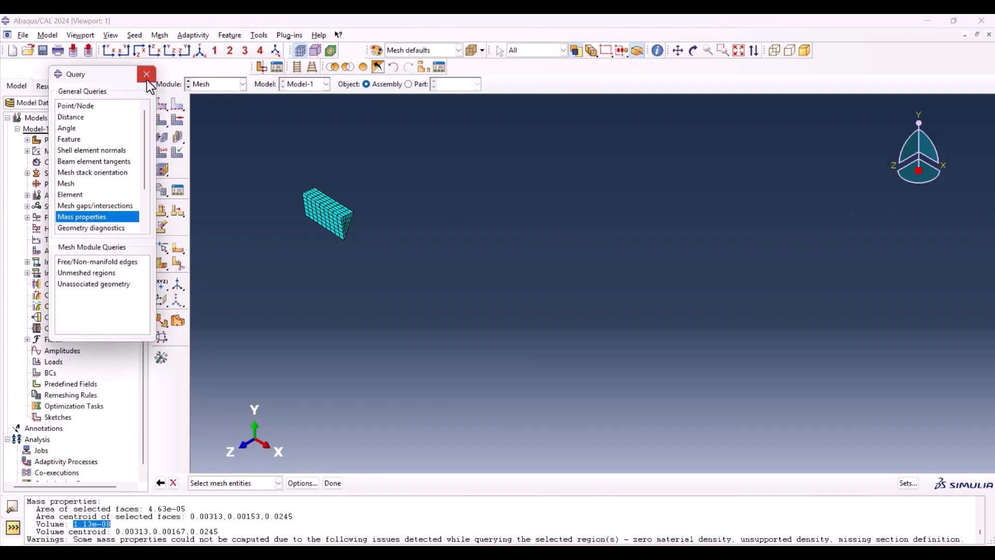
Step: Return to Abaqus/CAE, close the query, switch to the Load module and display the whole plate again
{"action": "left_click", "coordinate": [147, 74]}
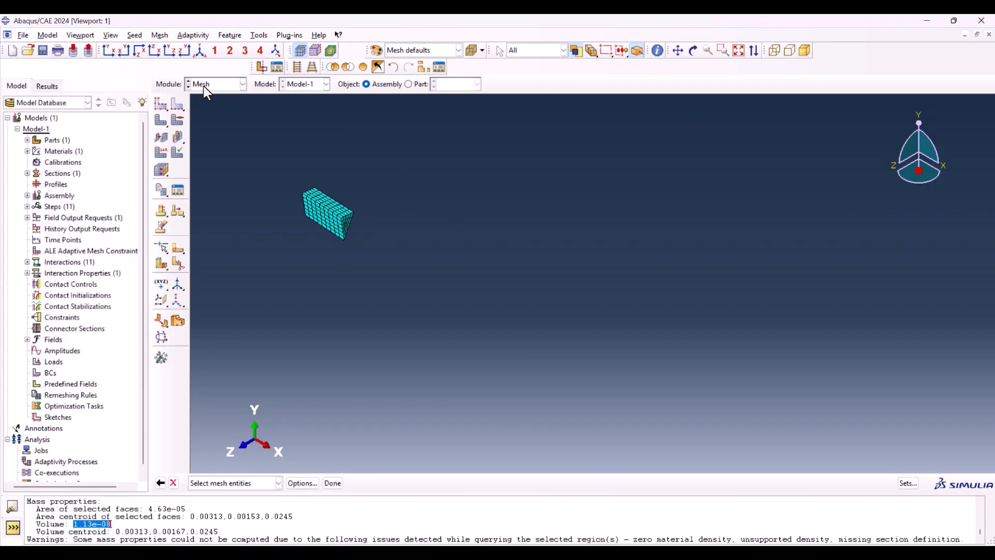
{"action": "left_click", "coordinate": [203, 86]}
{"action": "left_click", "coordinate": [231, 151]}
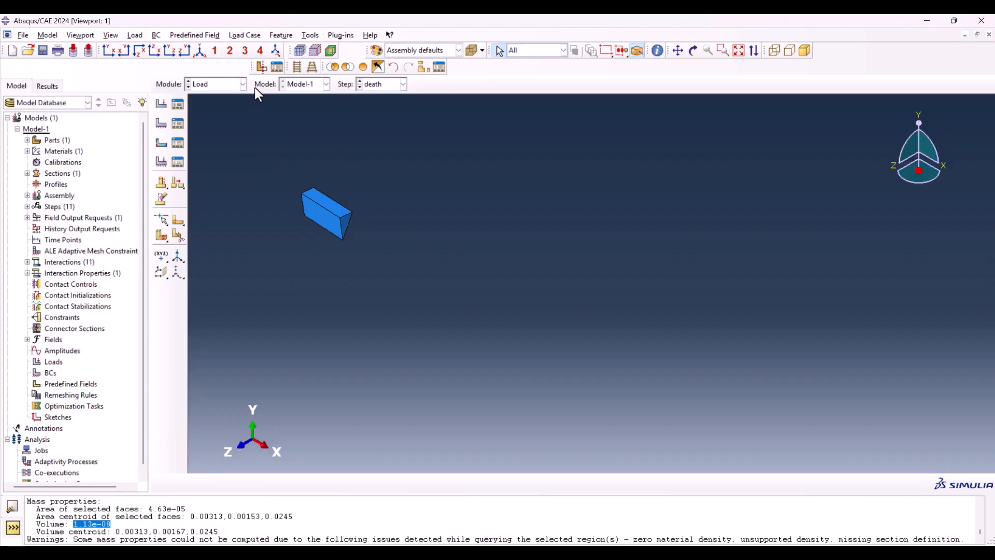
{"action": "left_click", "coordinate": [363, 67]}
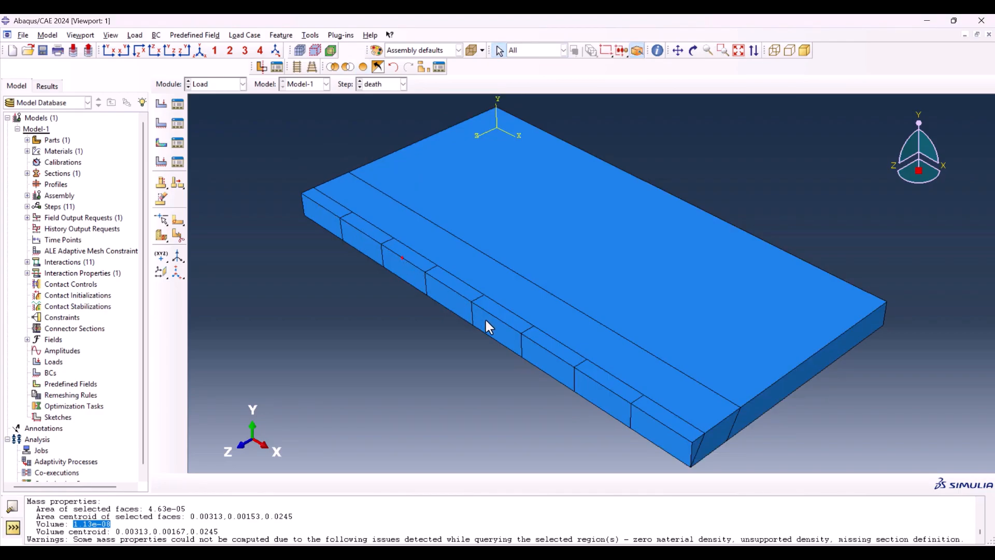
{"action": "left_click", "coordinate": [265, 125]}
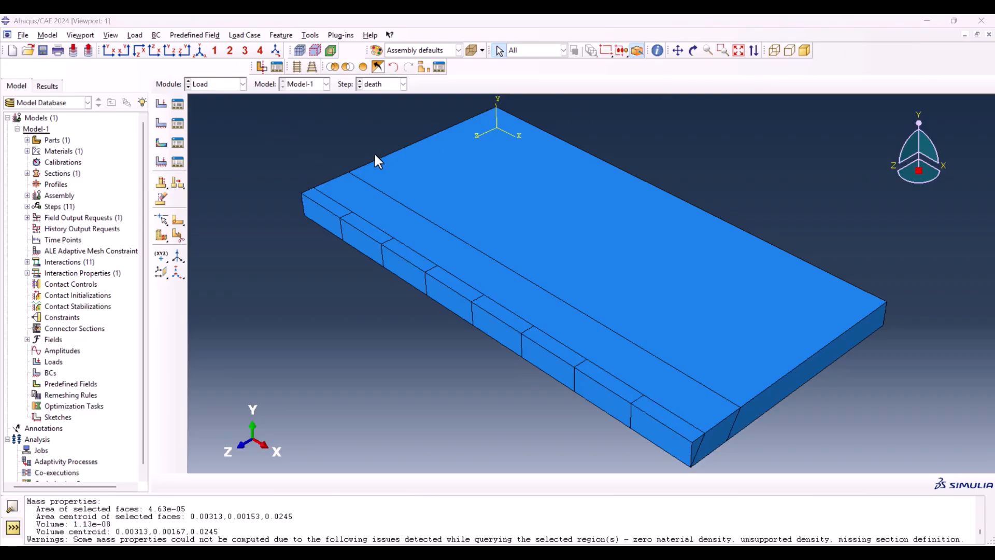
Step: Create a rectangular datum coordinate system at the midpoint of the first weld segment's upper outer edge, keeping the default axis directions
{"action": "left_click", "coordinate": [178, 271]}
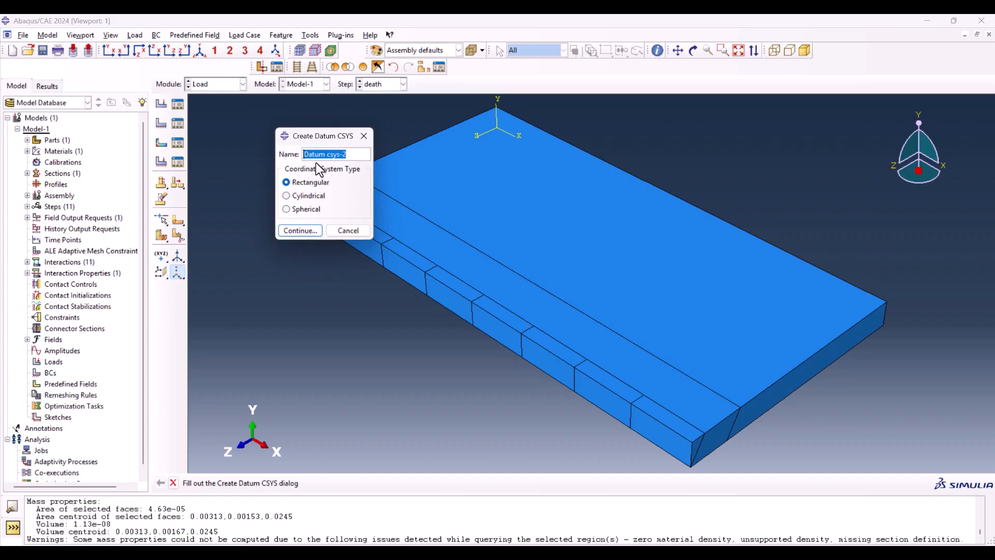
{"action": "left_click", "coordinate": [303, 231]}
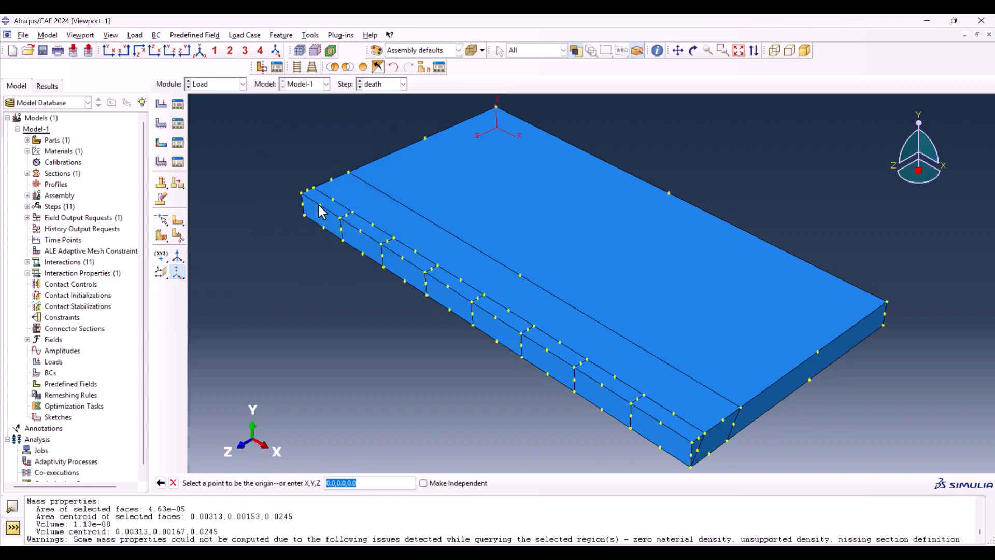
{"action": "left_click", "coordinate": [319, 206]}
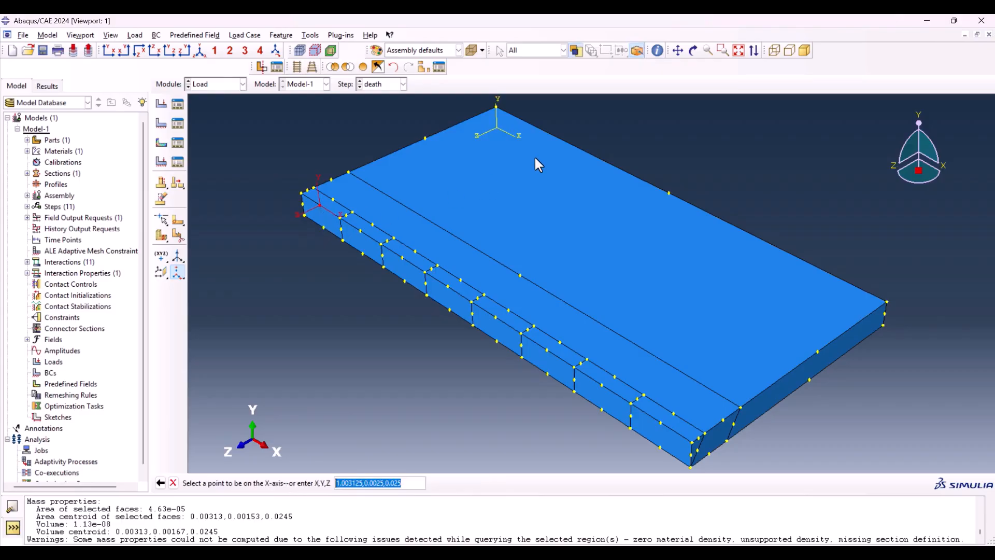
{"action": "left_click", "coordinate": [321, 229]}
{"action": "key", "text": "Return"}
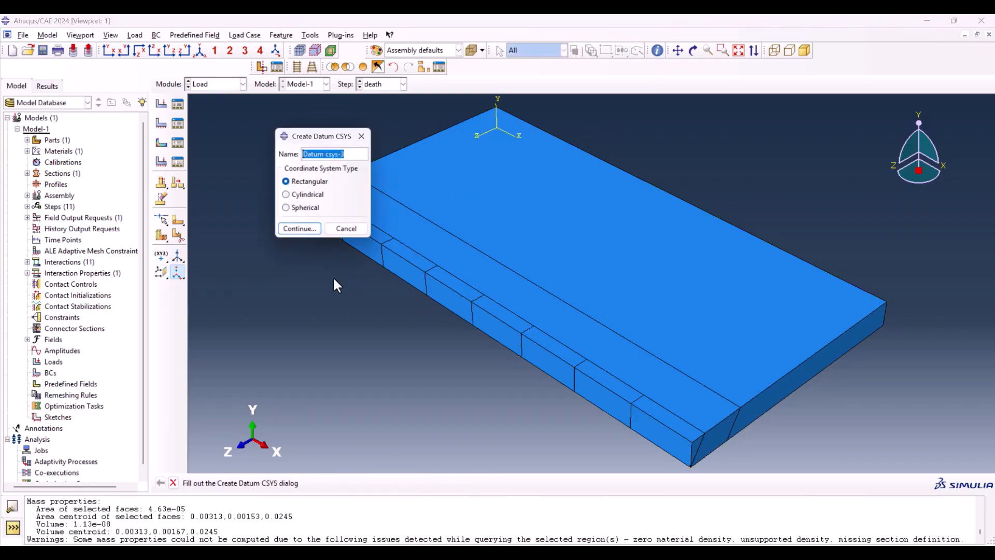
Step: Create rectangular datum coordinate systems at the upper outer edge midpoints of the remaining seven weld segments and end the command
{"action": "left_click_drag", "start_coordinate": [312, 138], "coordinate": [240, 97]}
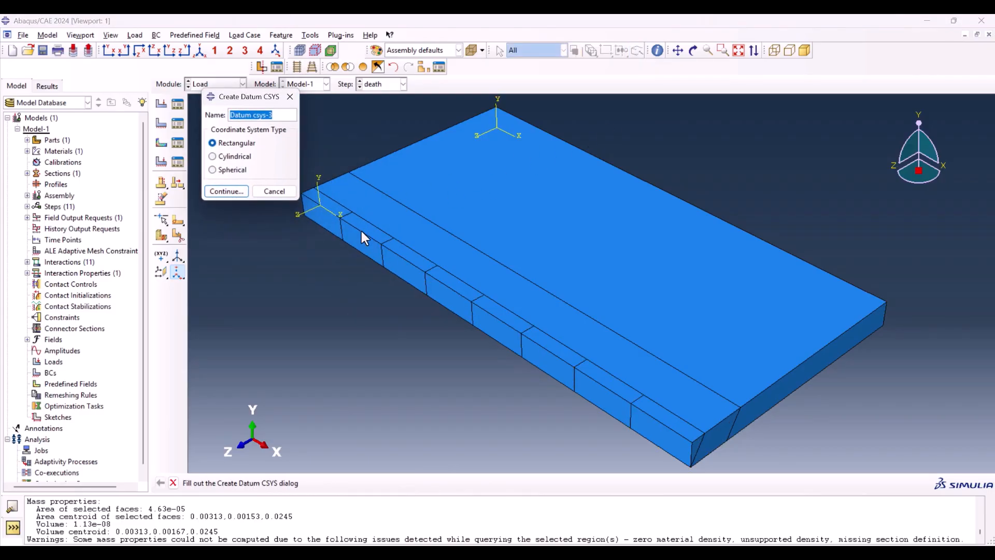
{"action": "left_click", "coordinate": [225, 191]}
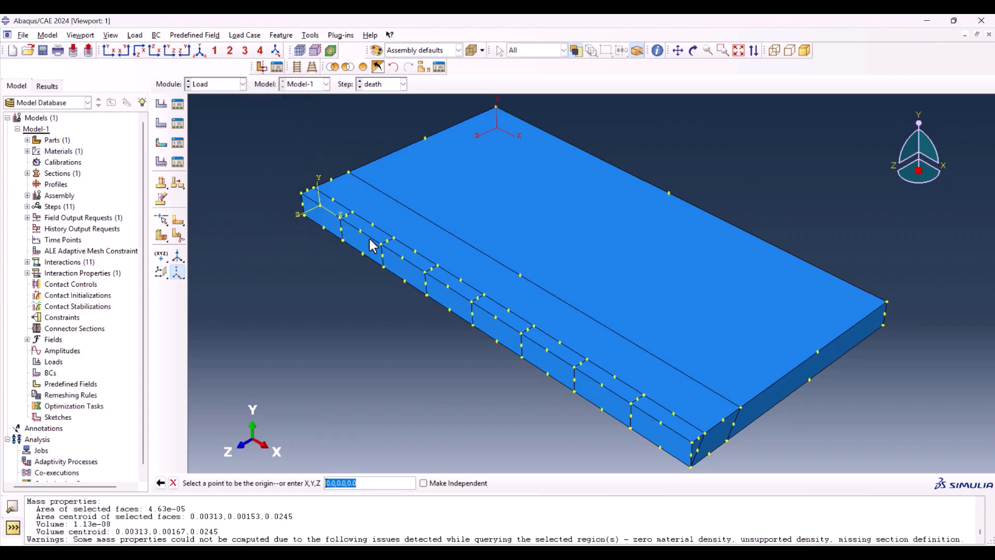
{"action": "key", "text": "Return"}
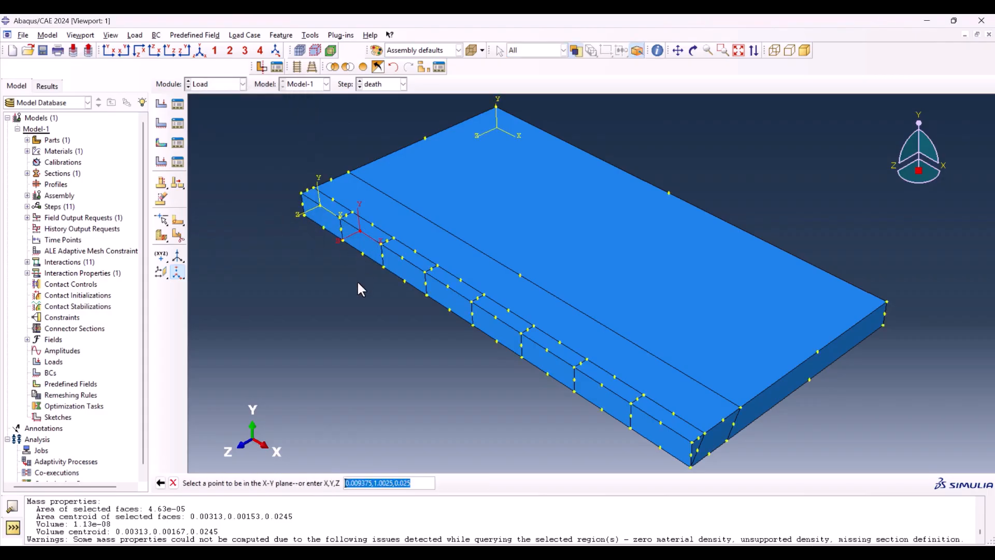
{"action": "key", "text": "Return"}
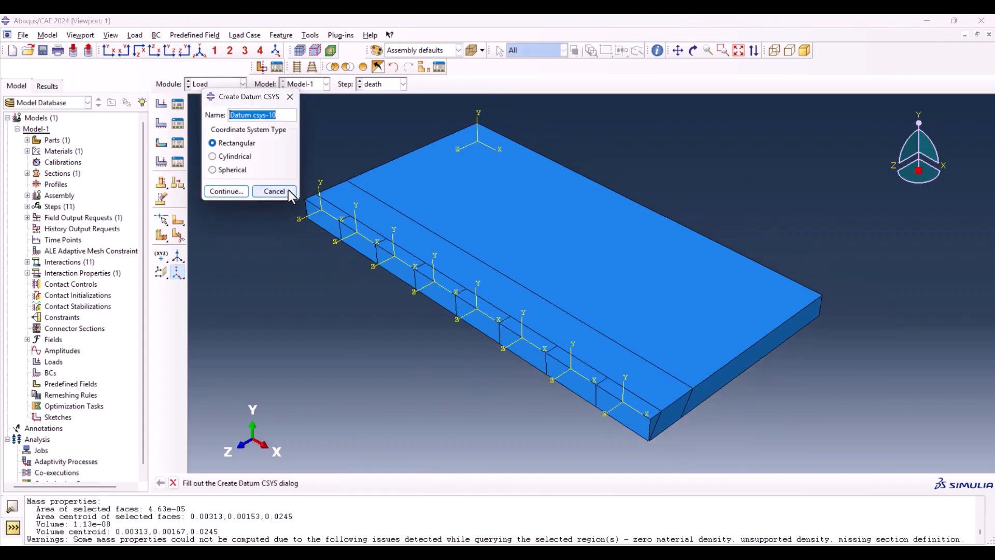
{"action": "left_click", "coordinate": [287, 191]}
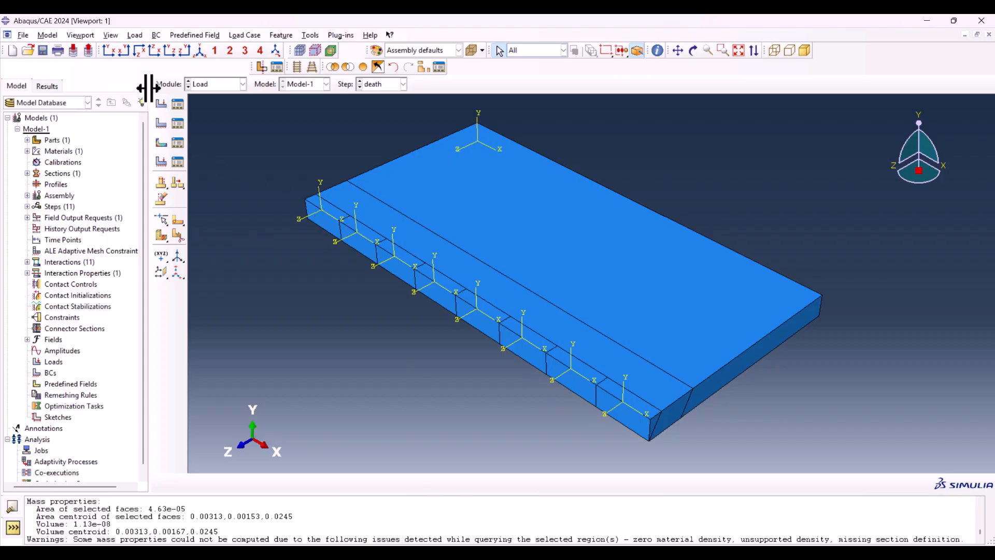
Step: Create a Body heat flux load named Load-1 in Step-1 and apply it to the first weld segment
{"action": "left_click", "coordinate": [160, 105]}
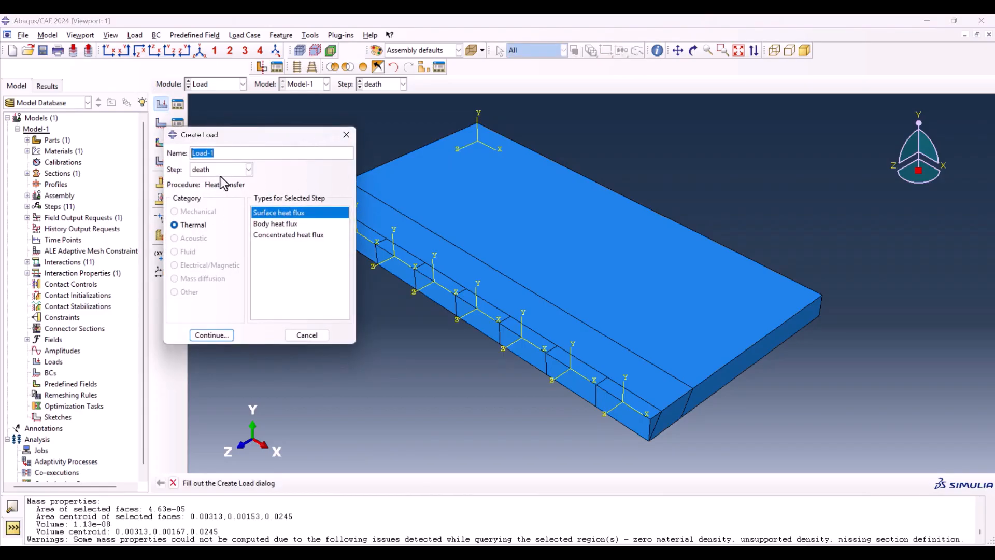
{"action": "left_click", "coordinate": [277, 223]}
{"action": "left_click", "coordinate": [248, 170]}
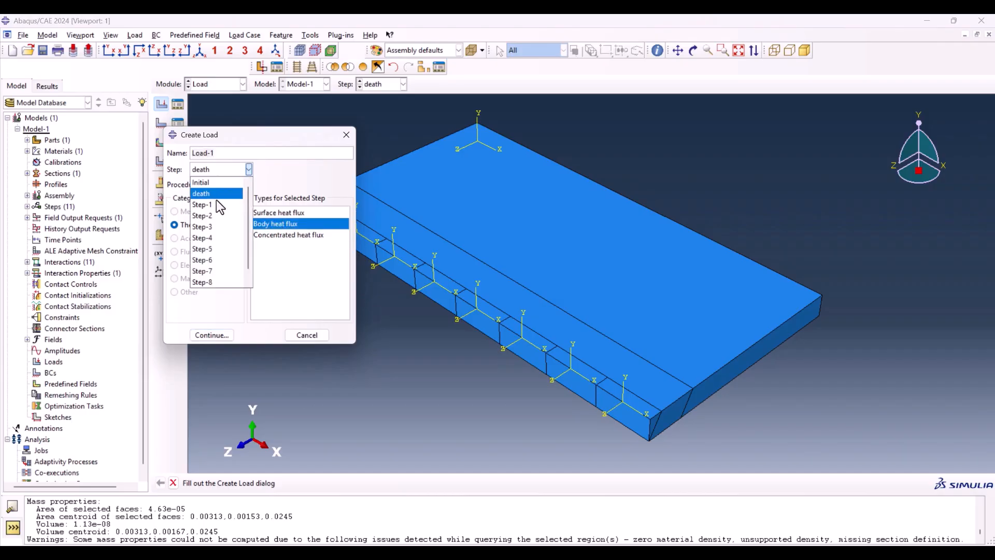
{"action": "left_click", "coordinate": [213, 204]}
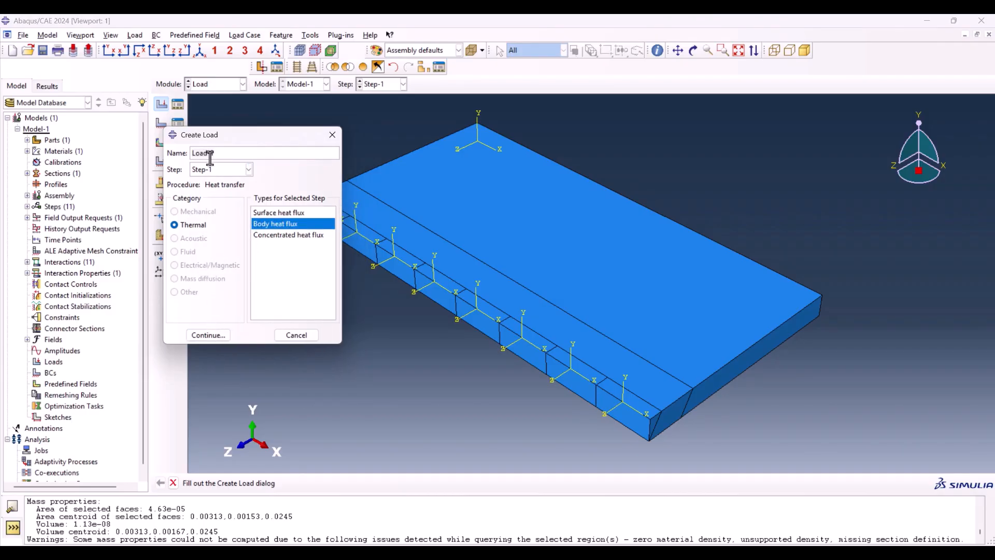
{"action": "left_click", "coordinate": [201, 334]}
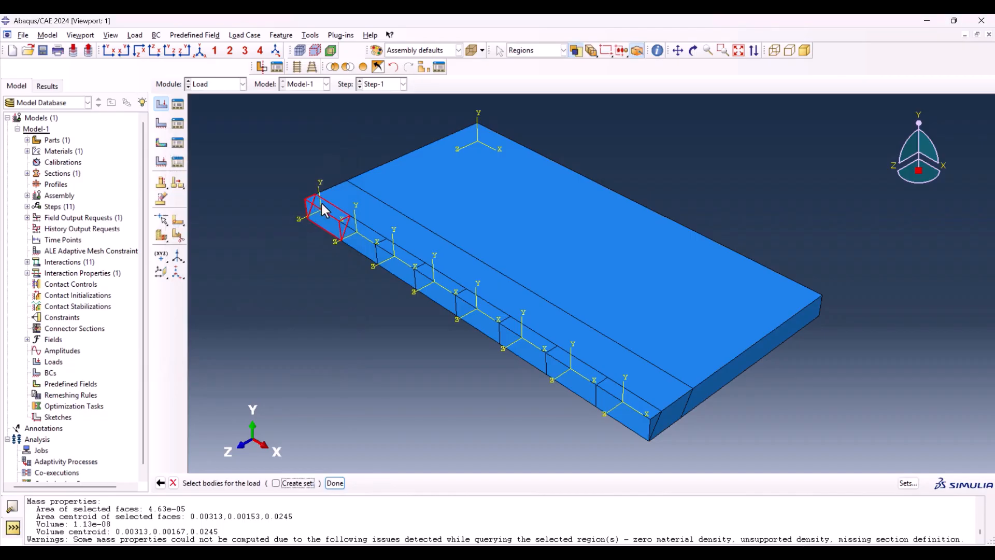
{"action": "left_click", "coordinate": [311, 207]}
{"action": "left_click", "coordinate": [335, 483]}
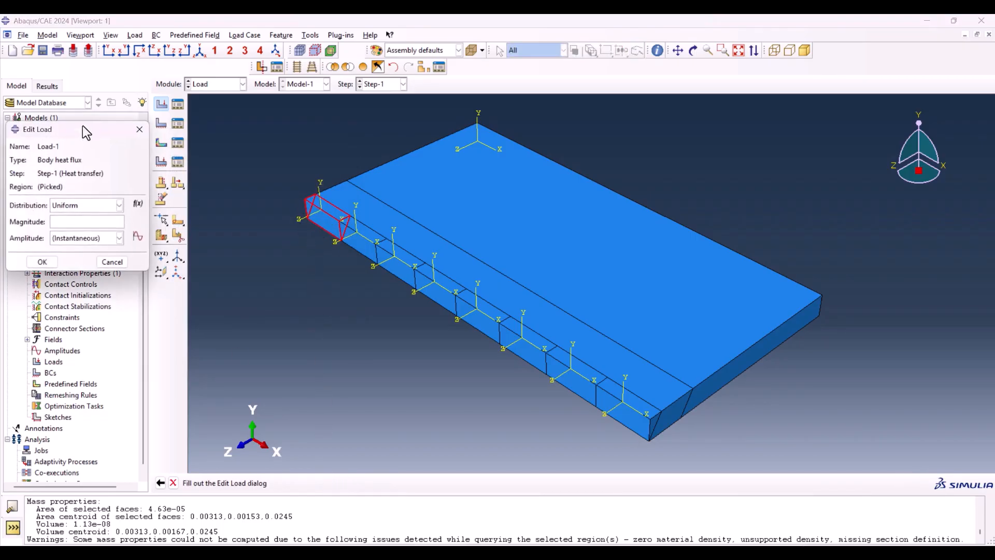
Step: Check the load's distribution options and start an expression field named AnalyticalField-1 for it
{"action": "left_click", "coordinate": [263, 163]}
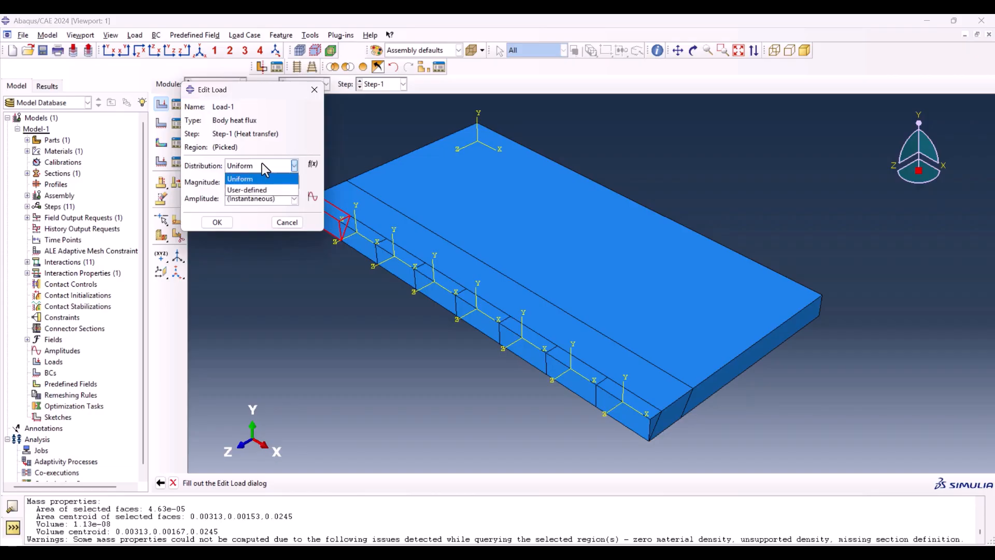
{"action": "left_click", "coordinate": [260, 165]}
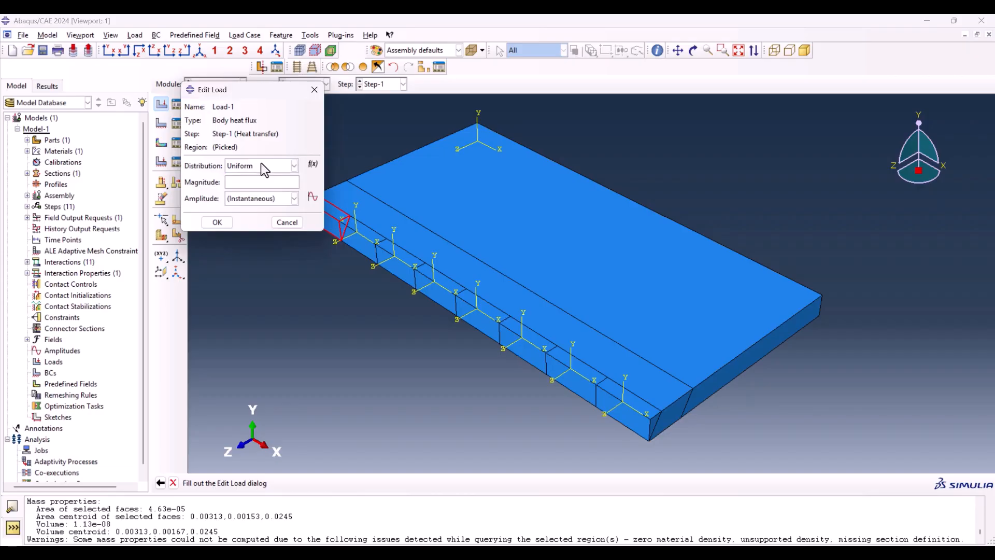
{"action": "left_click", "coordinate": [313, 165]}
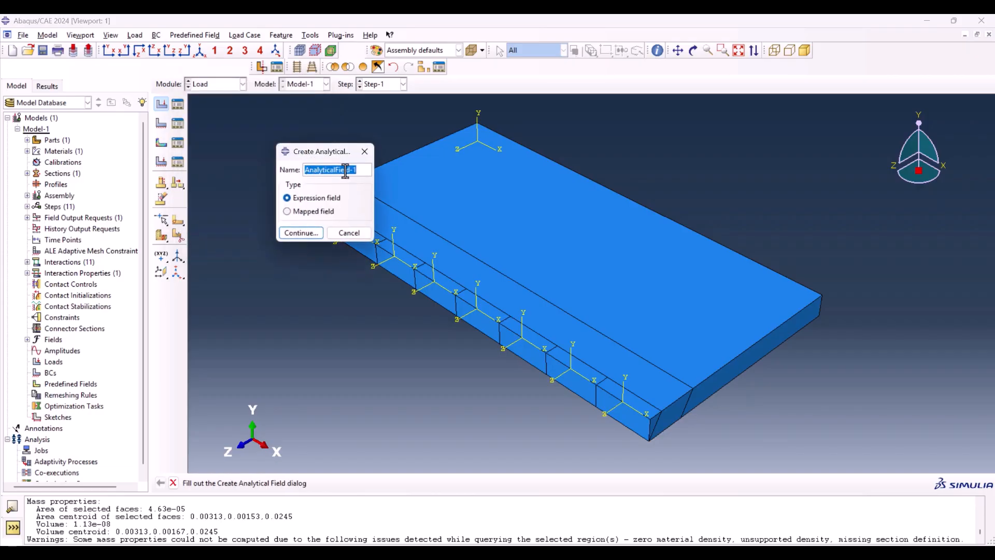
{"action": "left_click", "coordinate": [301, 233]}
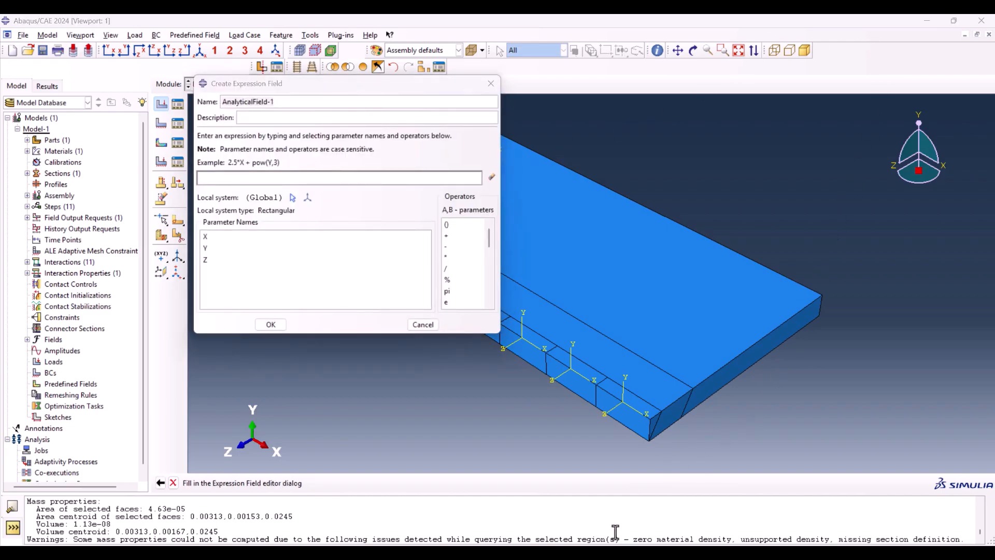
Step: Copy the heat source expression from Excel Sheet3 into AnalyticalField-1: exp(-3*(pow(Z/0.004,2)+pow(Z/0.00325,2)+pow(X/0.001,2)))
{"action": "mouse_move", "coordinate": [601, 553]}
{"action": "left_click", "coordinate": [584, 520]}
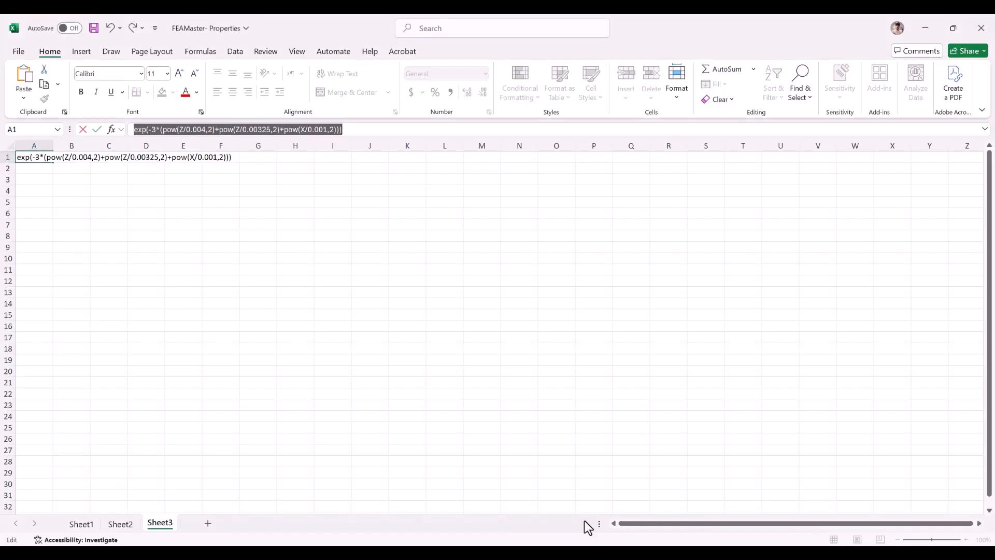
{"action": "left_click", "coordinate": [169, 129]}
{"action": "triple_click", "coordinate": [170, 129]}
{"action": "key", "text": "ctrl+c"}
{"action": "mouse_move", "coordinate": [601, 552]}
{"action": "left_click", "coordinate": [594, 487]}
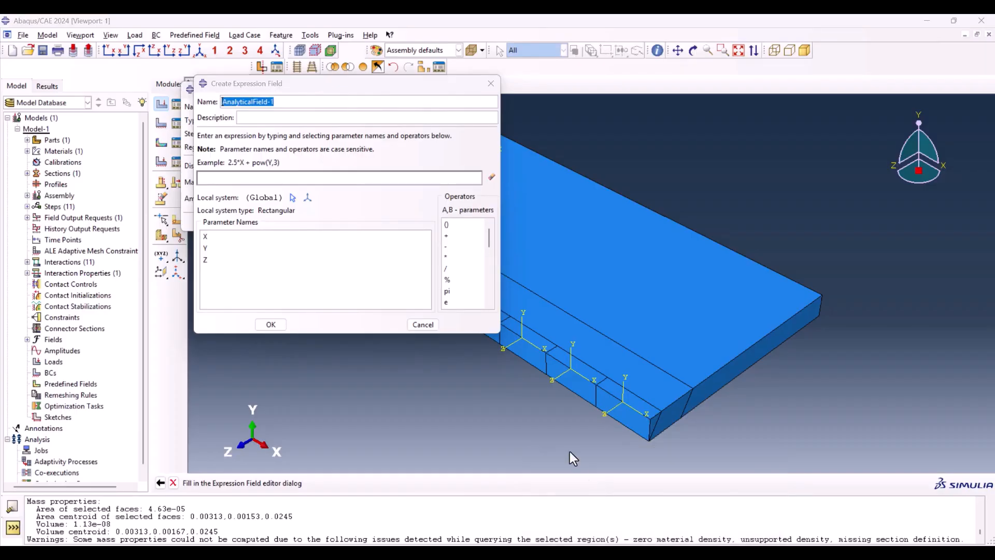
{"action": "left_click", "coordinate": [268, 178]}
{"action": "key", "text": "ctrl+v"}
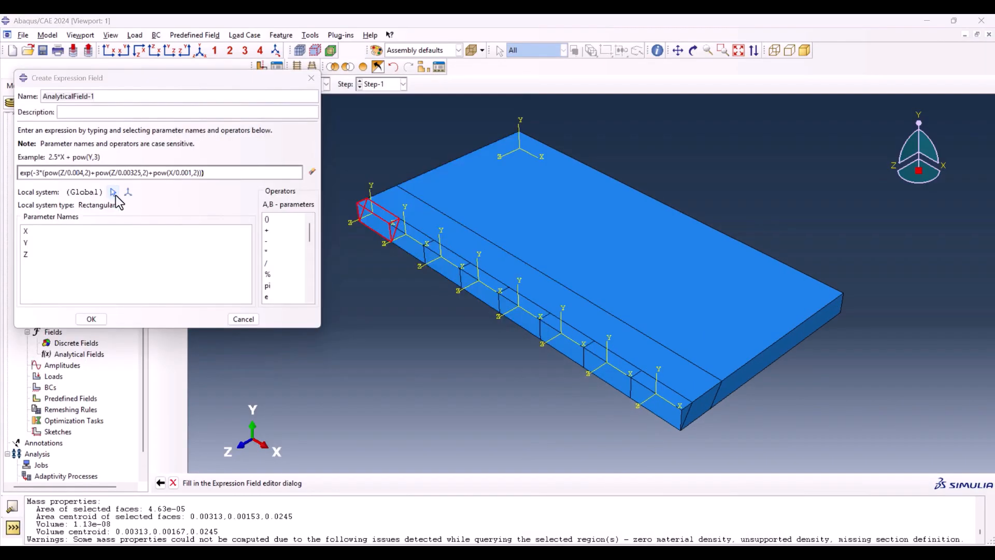
Step: Set the expression field's local system to the datum coordinate system on the first weld segment
{"action": "left_click", "coordinate": [114, 193]}
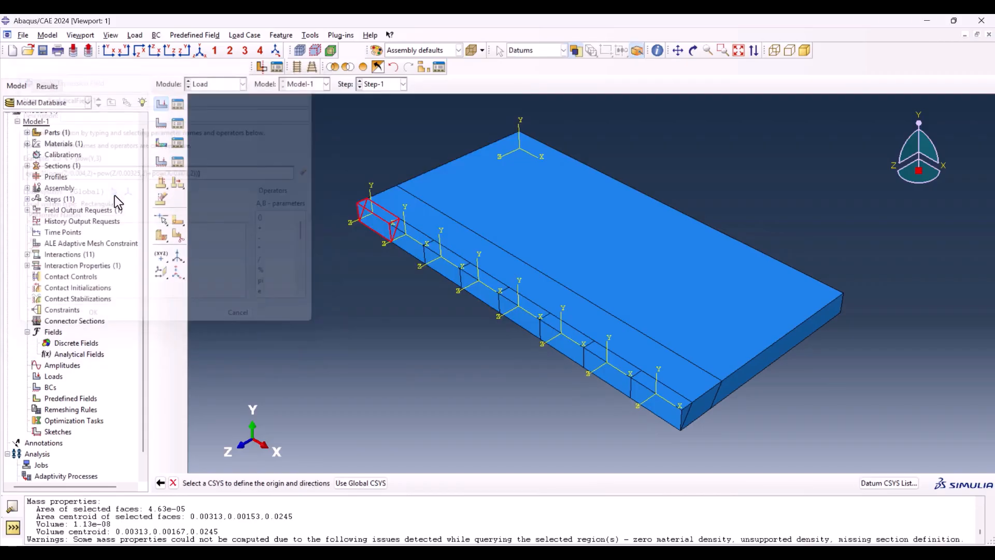
{"action": "scroll", "coordinate": [372, 209], "scroll_direction": "down", "scroll_amount": 3}
{"action": "left_click", "coordinate": [369, 217]}
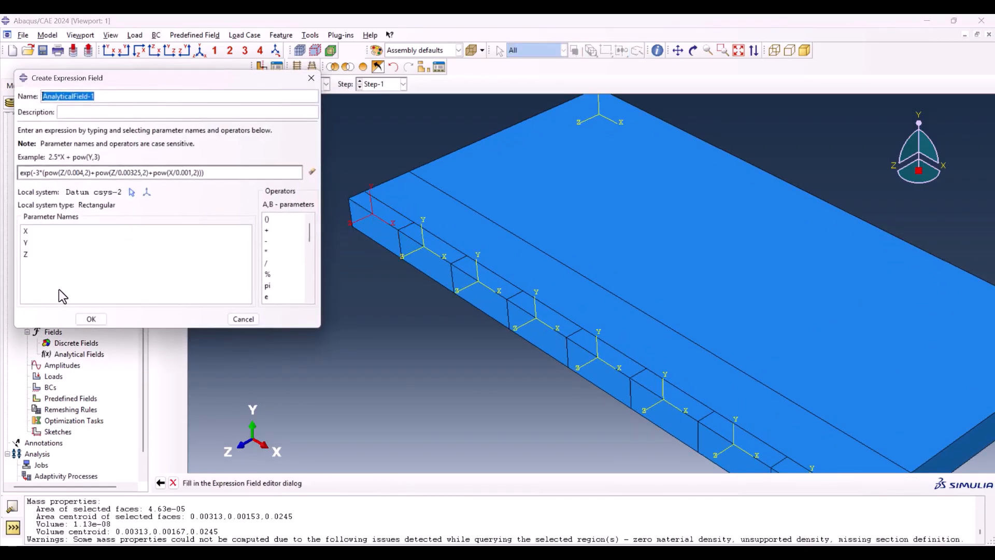
Step: Accept the expression field, then set Load-1's distribution to AnalyticalField-1 with a magnitude of 3.6e10
{"action": "left_click", "coordinate": [92, 318]}
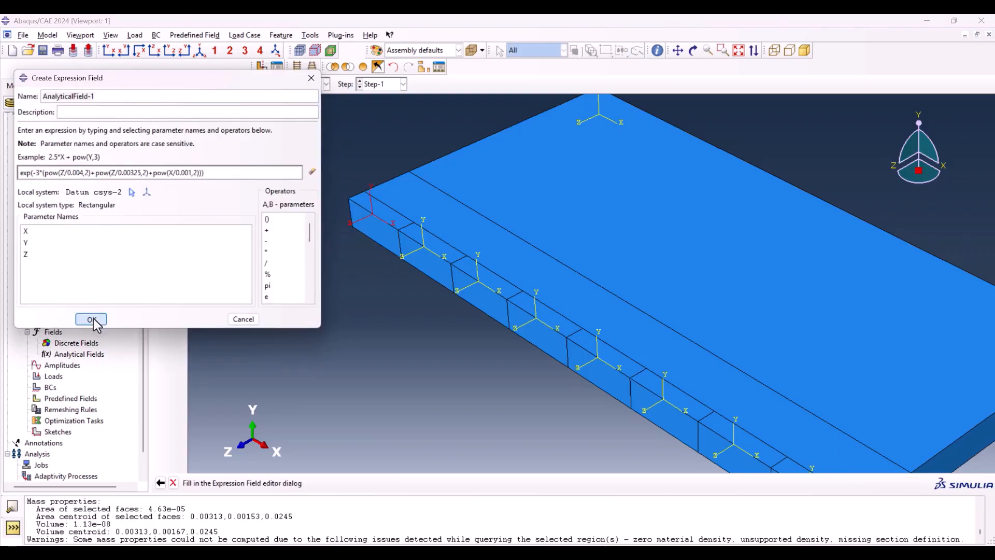
{"action": "left_click", "coordinate": [241, 168]}
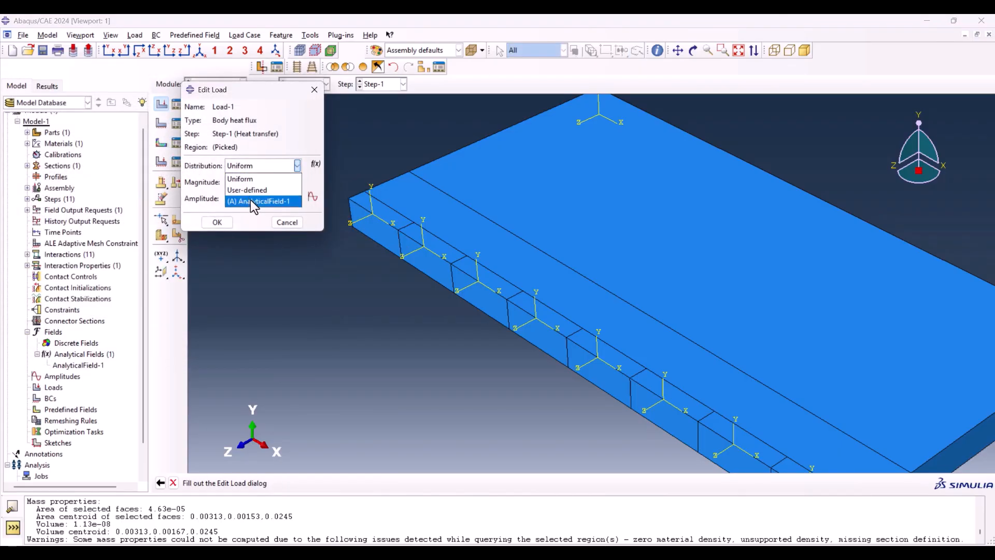
{"action": "left_click", "coordinate": [251, 200]}
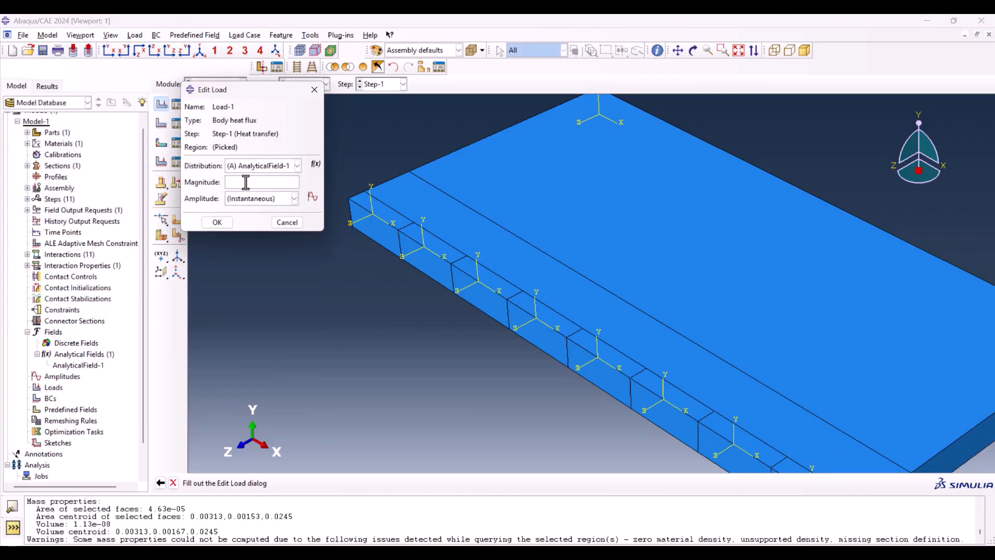
{"action": "left_click", "coordinate": [246, 182]}
{"action": "type", "text": "3.6e10"}
{"action": "left_click", "coordinate": [217, 223]}
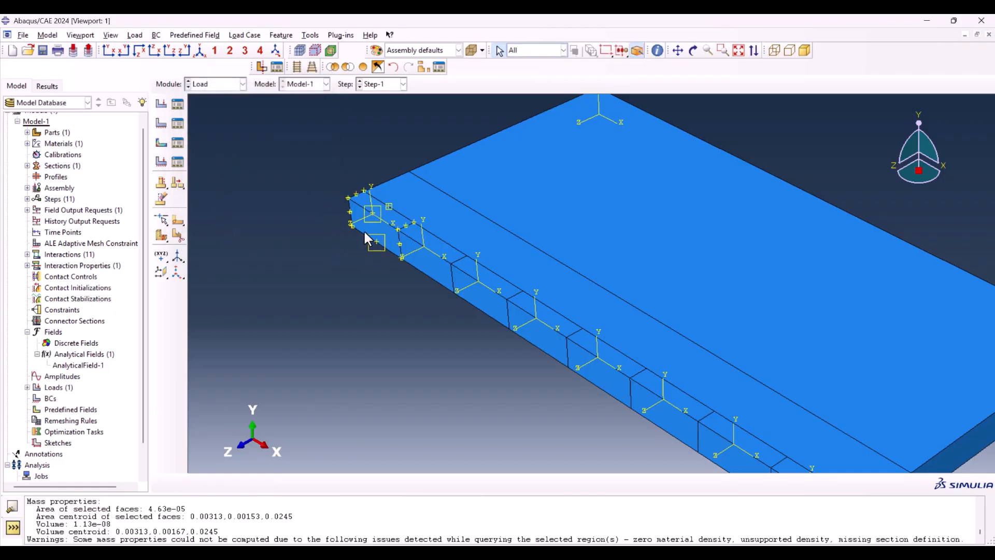
Step: Deactivate Load-1 in Step-2 through the Load Manager
{"action": "left_click", "coordinate": [177, 118]}
{"action": "left_click_drag", "start_coordinate": [183, 140], "coordinate": [167, 95]}
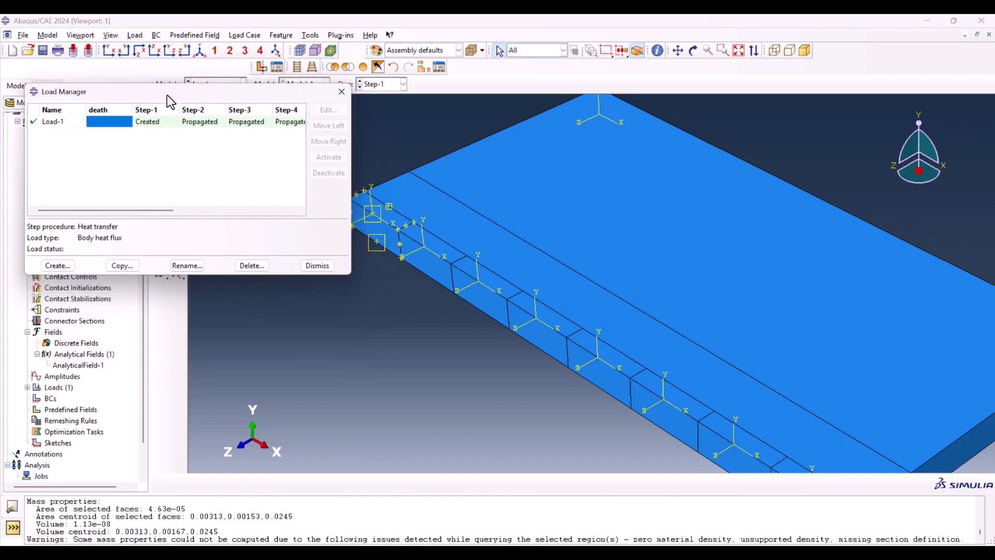
{"action": "left_click", "coordinate": [206, 123]}
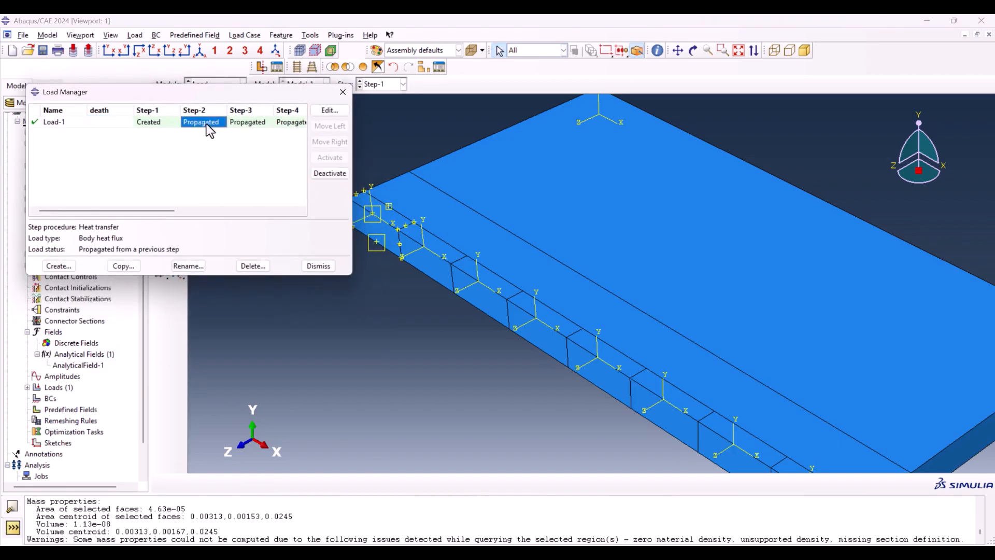
{"action": "left_click", "coordinate": [331, 173]}
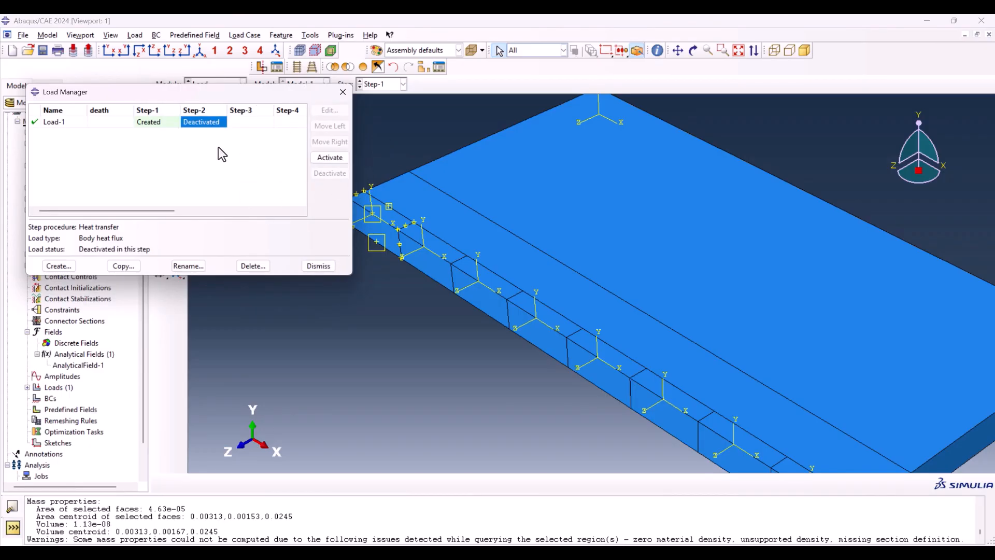
Step: Create a Body heat flux load in Step-2 and apply it to the second weld segment
{"action": "left_click", "coordinate": [59, 266]}
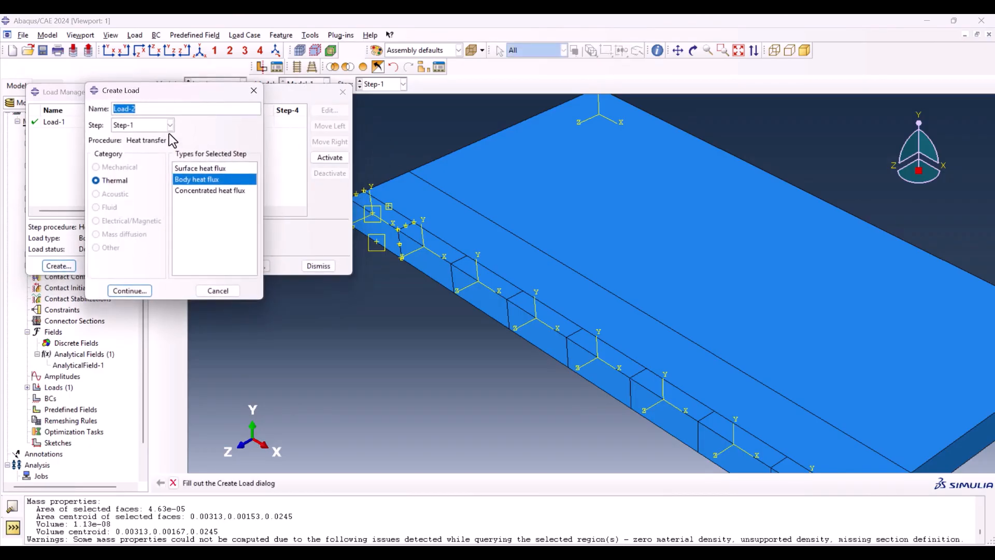
{"action": "left_click", "coordinate": [142, 125]}
{"action": "left_click", "coordinate": [141, 168]}
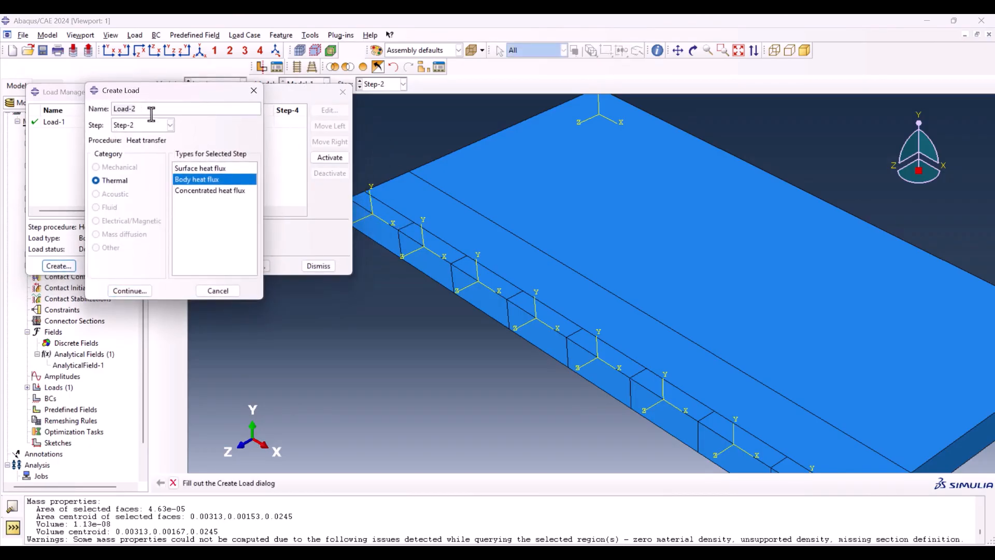
{"action": "left_click", "coordinate": [127, 291]}
{"action": "left_click", "coordinate": [427, 265]}
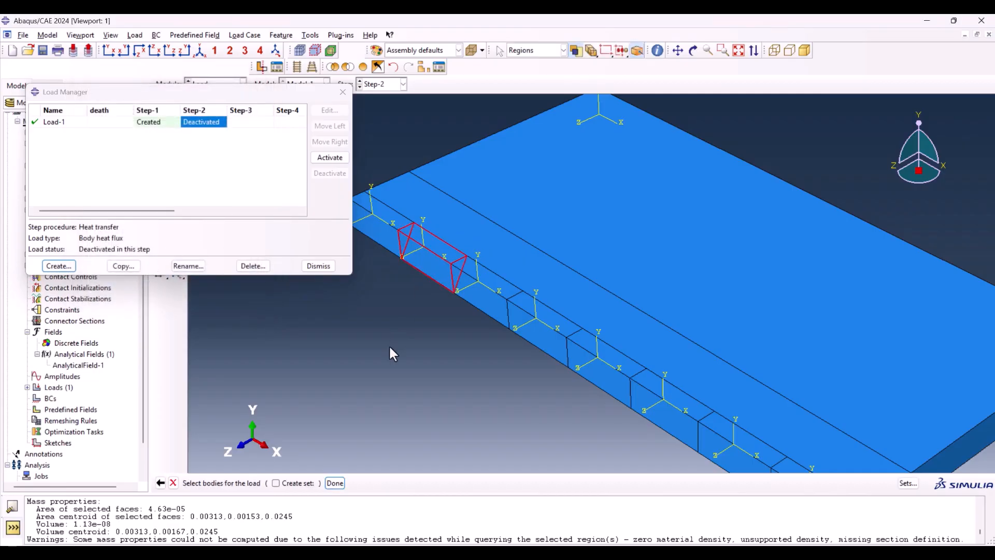
{"action": "middle_click", "coordinate": [388, 344]}
Step: Create an expression field for Load-2 with exp(-3*(pow(Z/0.004,2)+pow(Z/0.00325,2)+pow(X/0.001,2))), using the datum coordinate system on the second weld segment
{"action": "left_click", "coordinate": [256, 170]}
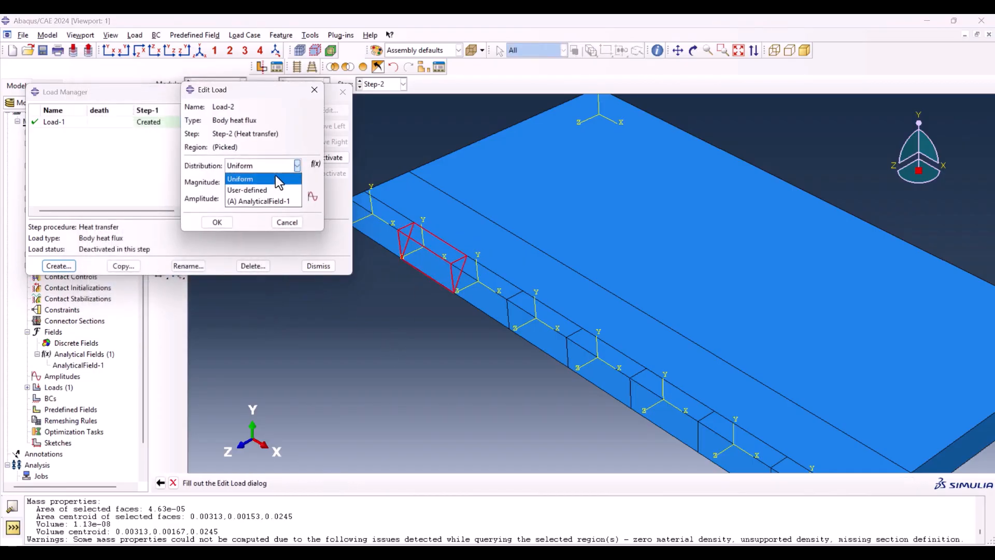
{"action": "left_click", "coordinate": [275, 174]}
{"action": "left_click", "coordinate": [316, 164]}
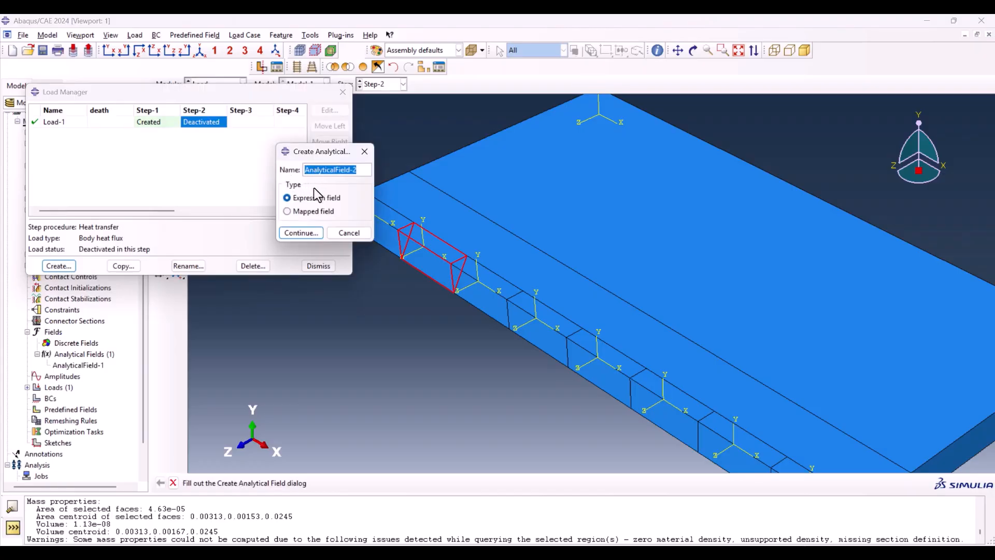
{"action": "left_click", "coordinate": [301, 233]}
{"action": "left_click", "coordinate": [119, 173]}
{"action": "type", "text": "exp(-3*(pow(Z/0.004,2)+pow(Z/0.00325,2)+pow(X/0.001,2)))"}
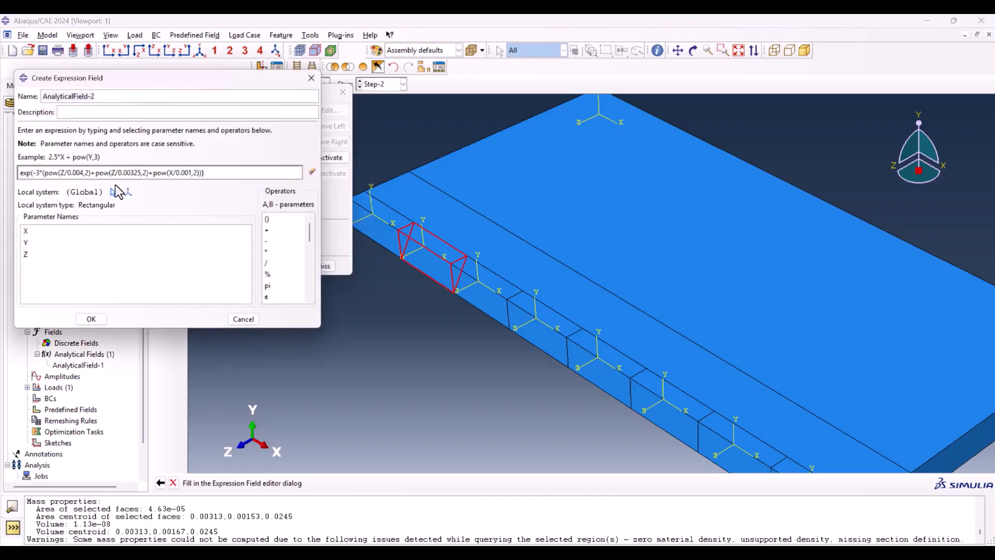
{"action": "left_click", "coordinate": [112, 193]}
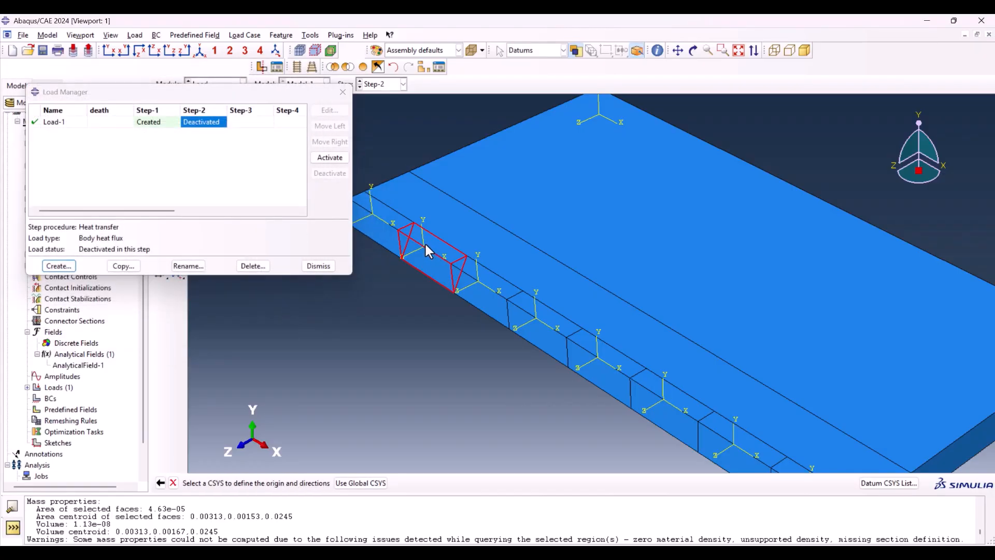
{"action": "left_click", "coordinate": [424, 244]}
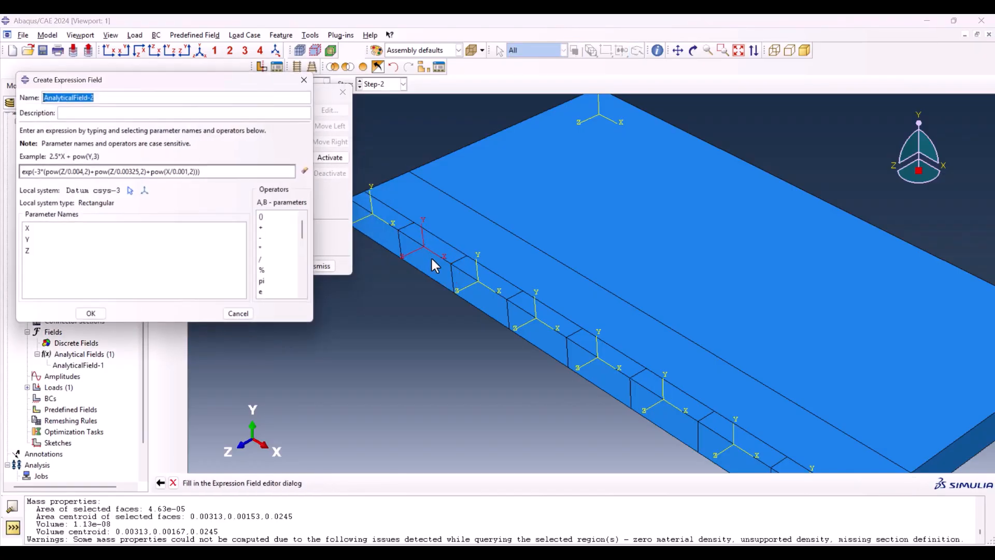
{"action": "left_click", "coordinate": [96, 320]}
Step: Set Load-2's distribution to AnalyticalField-2 with a magnitude of 3.6e10, and deactivate the load in Step-3
{"action": "left_click", "coordinate": [256, 166]}
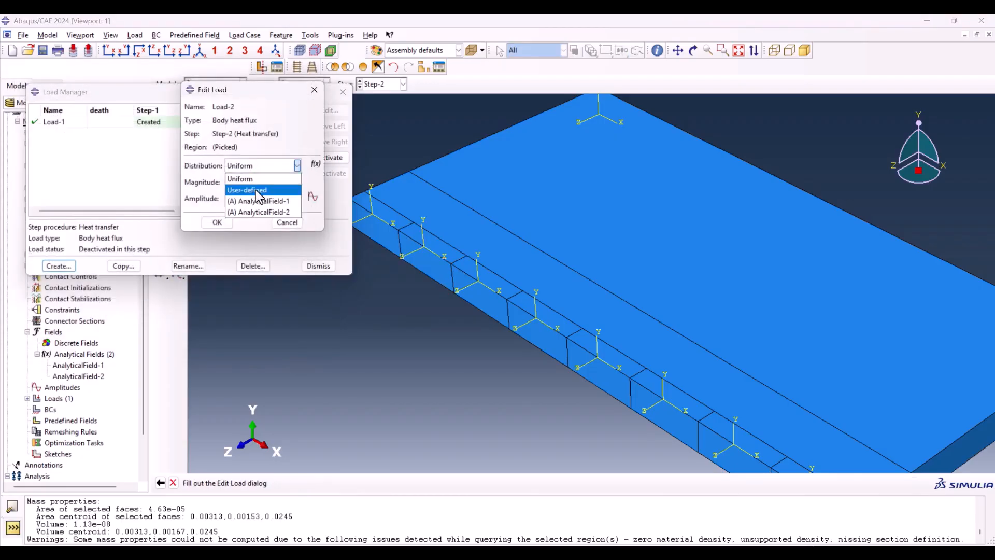
{"action": "left_click", "coordinate": [261, 212]}
{"action": "left_click", "coordinate": [261, 182]}
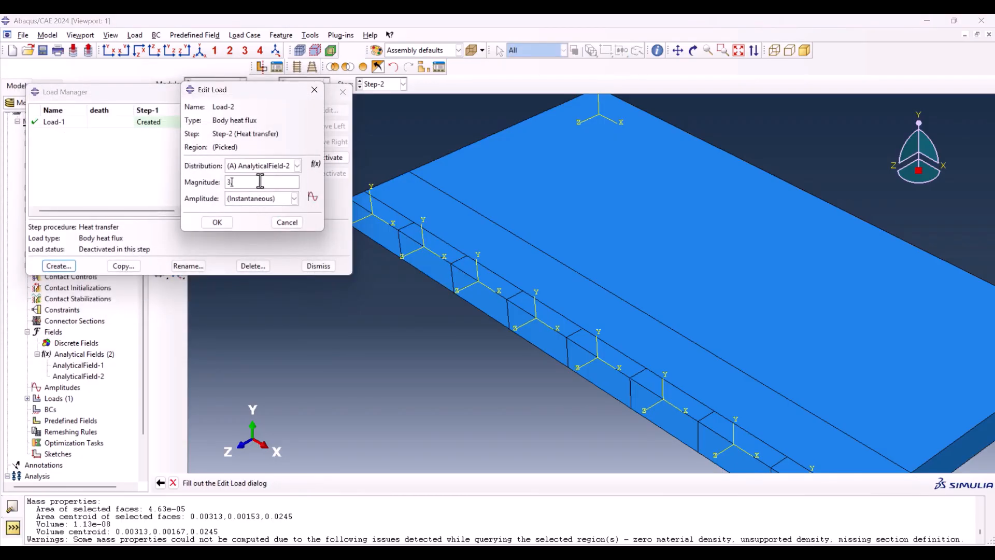
{"action": "type", "text": "3.6e10"}
{"action": "left_click", "coordinate": [217, 222]}
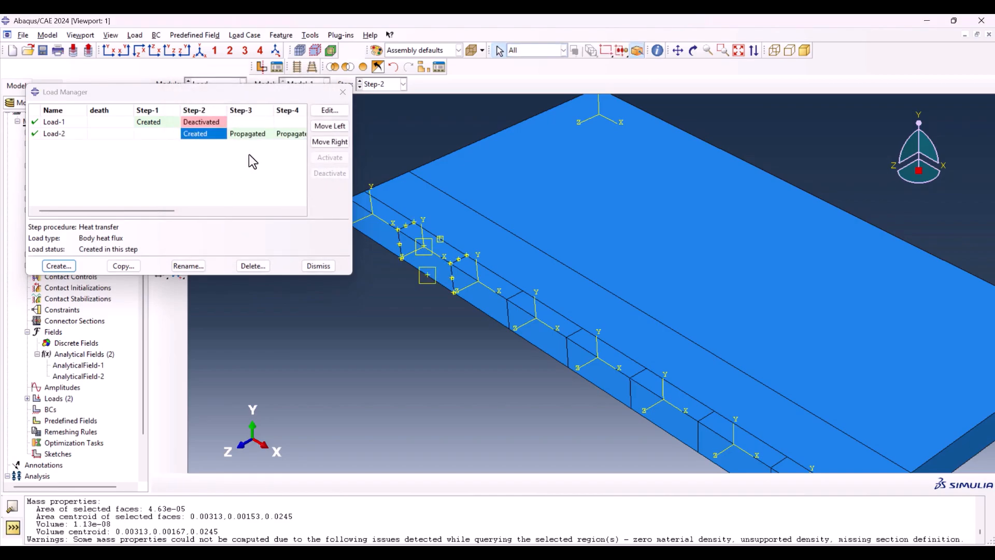
{"action": "left_click", "coordinate": [247, 135]}
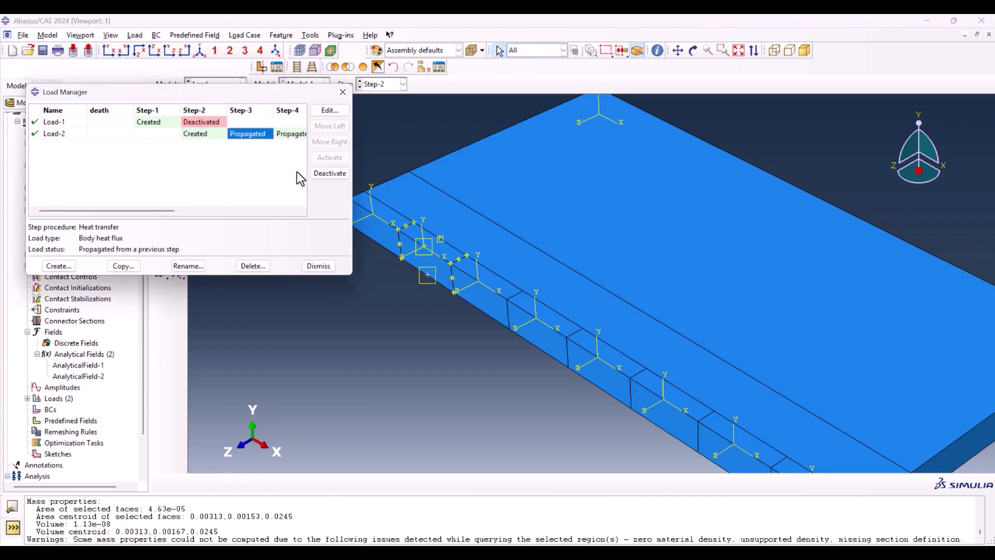
{"action": "left_click", "coordinate": [326, 173]}
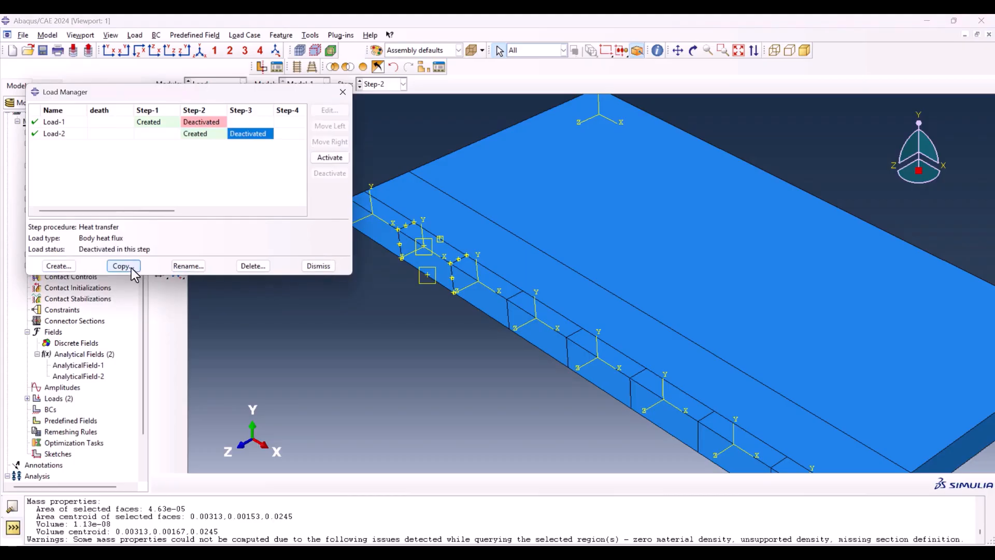
Step: Create body heat flux loads for weld segments three to eight in Step-3 to Step-8, each with its own analytical field and deactivated one step after creation
{"action": "left_click", "coordinate": [58, 265]}
{"action": "left_click", "coordinate": [127, 288]}
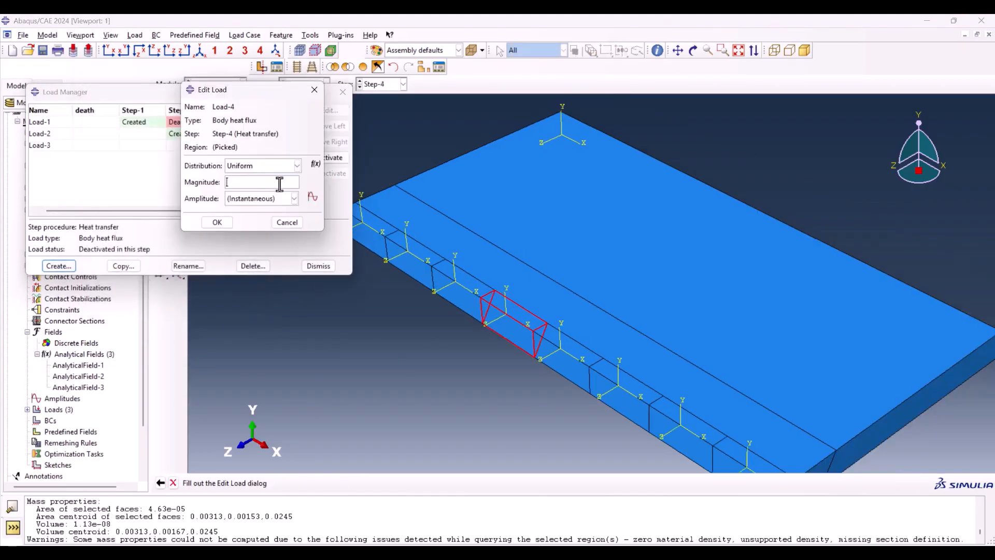
{"action": "left_click", "coordinate": [261, 150]}
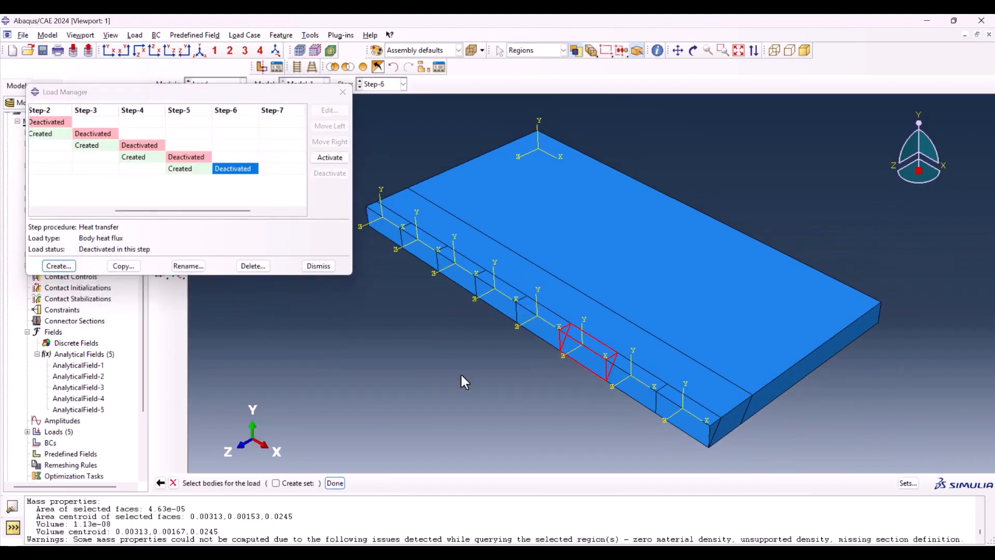
{"action": "middle_click", "coordinate": [586, 343]}
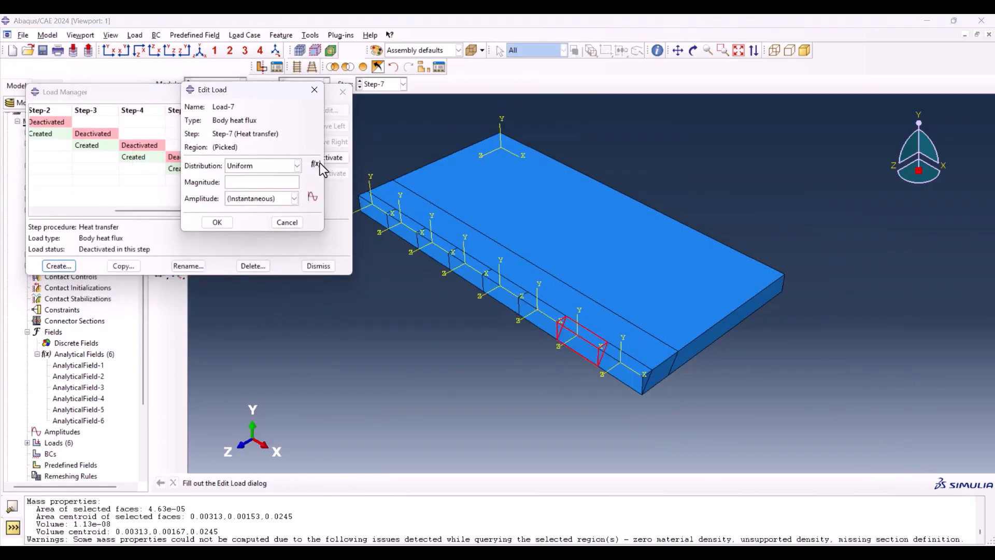
{"action": "left_click", "coordinate": [170, 125]}
{"action": "left_click", "coordinate": [140, 236]}
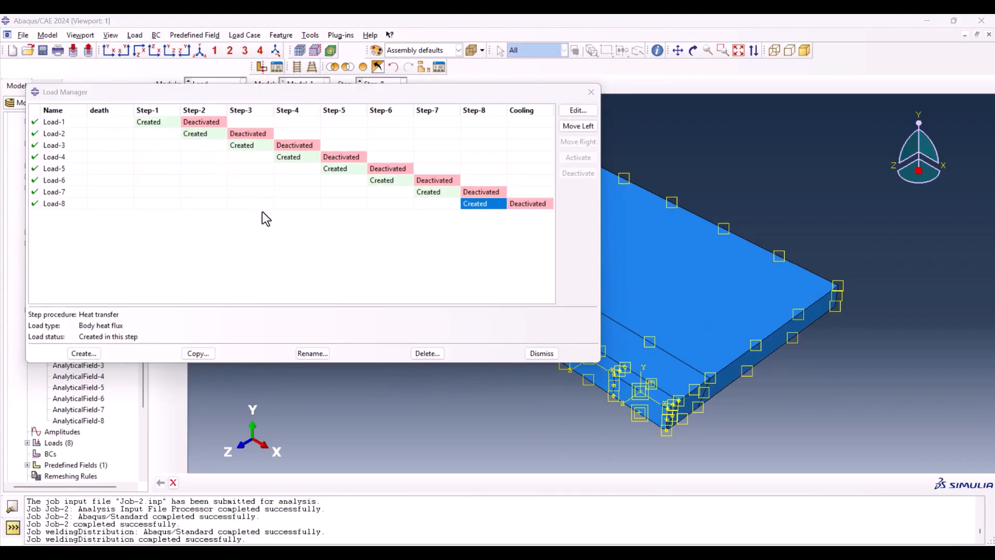
Step: Set the magnitude of Load-1, Load-2 and Load-3 to 1.52E+11
{"action": "double_click", "coordinate": [158, 123]}
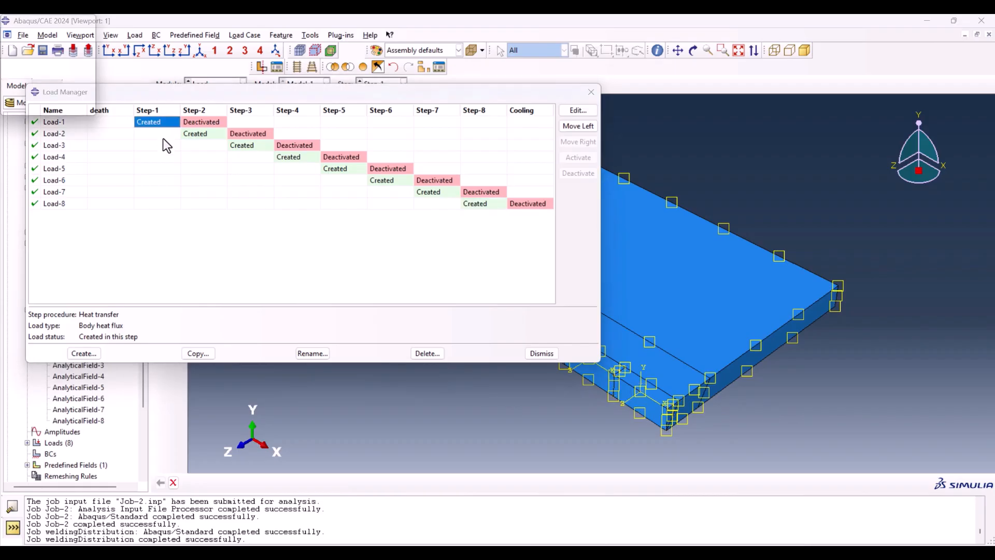
{"action": "left_click_drag", "start_coordinate": [256, 183], "coordinate": [177, 189]}
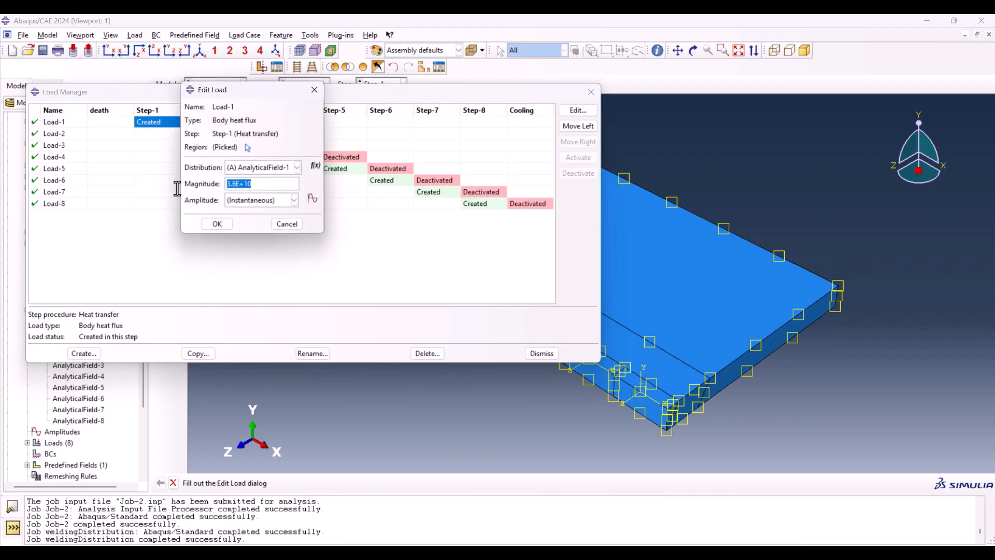
{"action": "left_click", "coordinate": [218, 223]}
{"action": "double_click", "coordinate": [220, 133]}
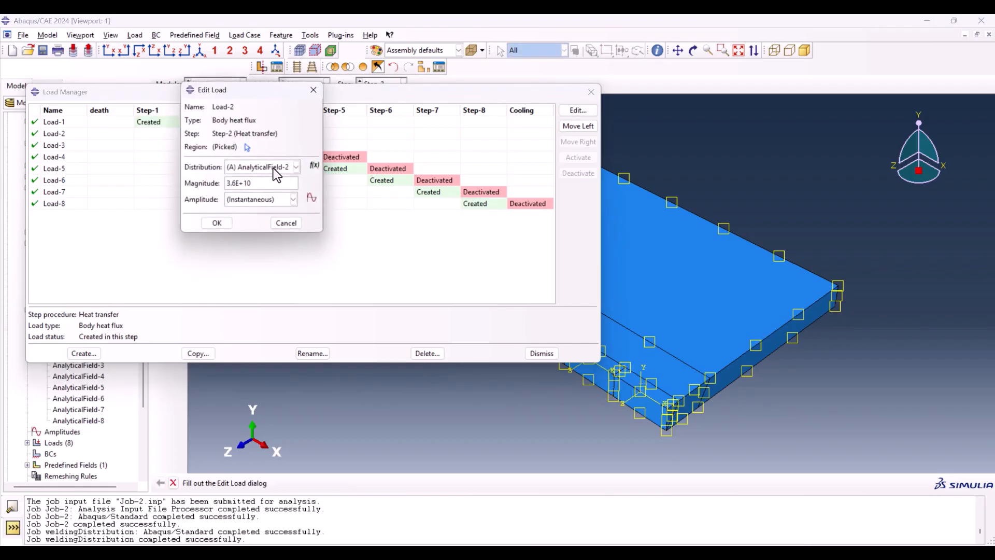
{"action": "double_click", "coordinate": [266, 184]}
{"action": "left_click", "coordinate": [214, 227]}
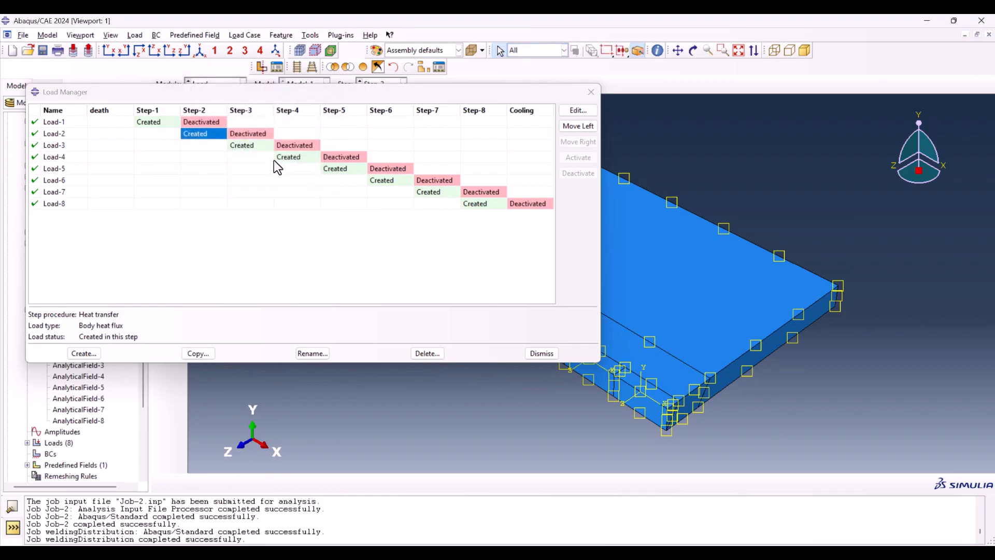
{"action": "double_click", "coordinate": [258, 146]}
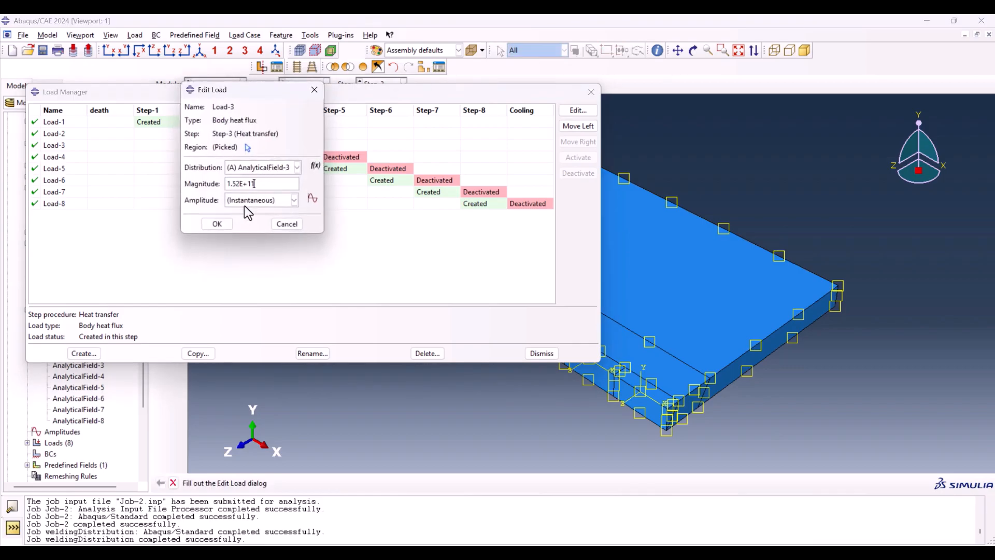
{"action": "left_click", "coordinate": [218, 223]}
Step: Set the magnitude of Load-4 and Load-5 to 1.52E+11
{"action": "double_click", "coordinate": [291, 156]}
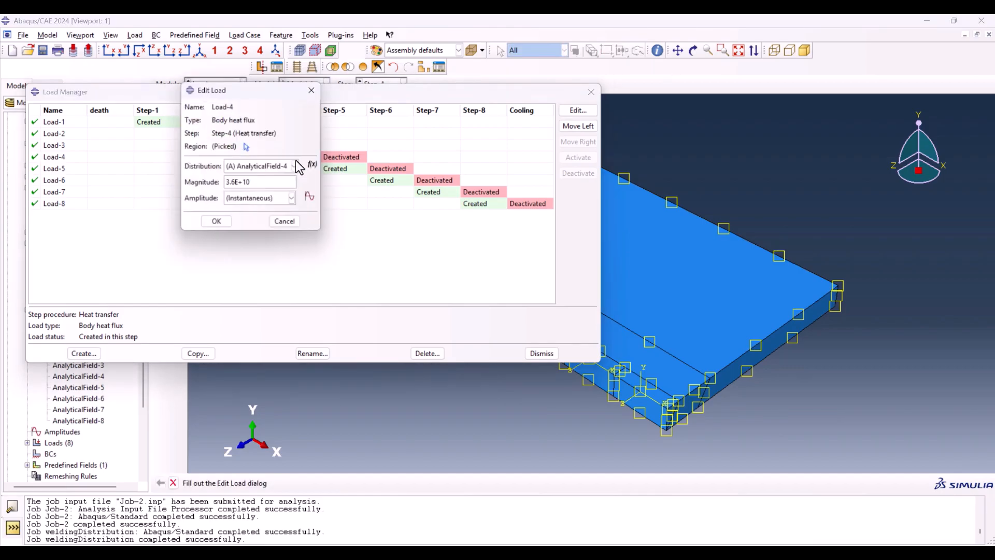
{"action": "double_click", "coordinate": [269, 183]}
{"action": "type", "text": "1.52E+11"}
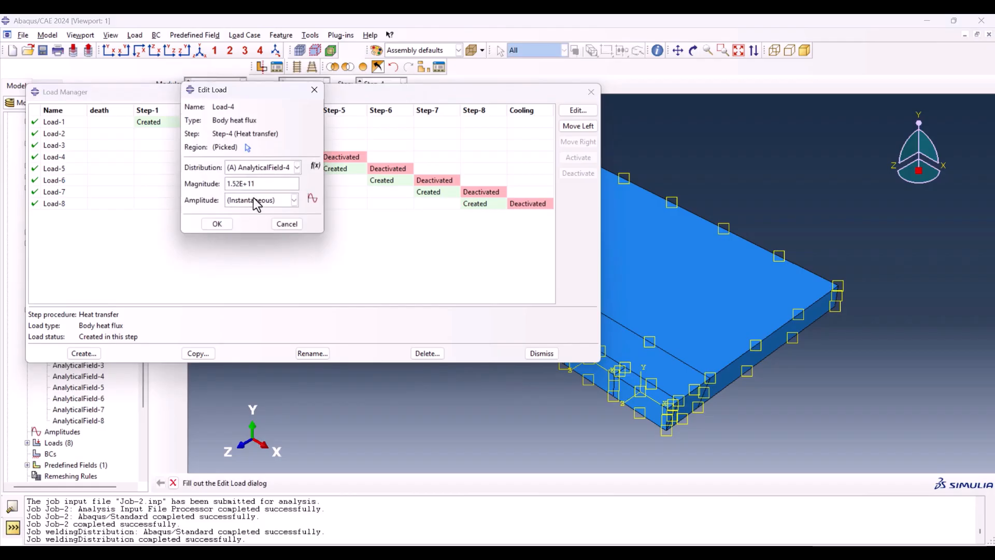
{"action": "left_click", "coordinate": [217, 223]}
{"action": "double_click", "coordinate": [342, 170]}
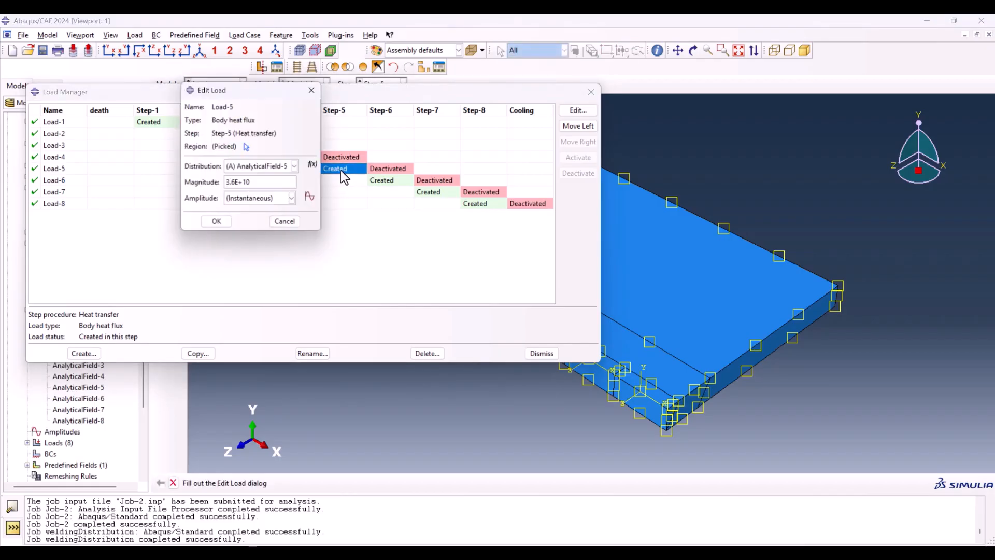
{"action": "double_click", "coordinate": [270, 183]}
{"action": "left_click", "coordinate": [217, 223]}
Step: Set the magnitude of Load-6, Load-7 and Load-8 to 1.52E+11
{"action": "double_click", "coordinate": [394, 180]}
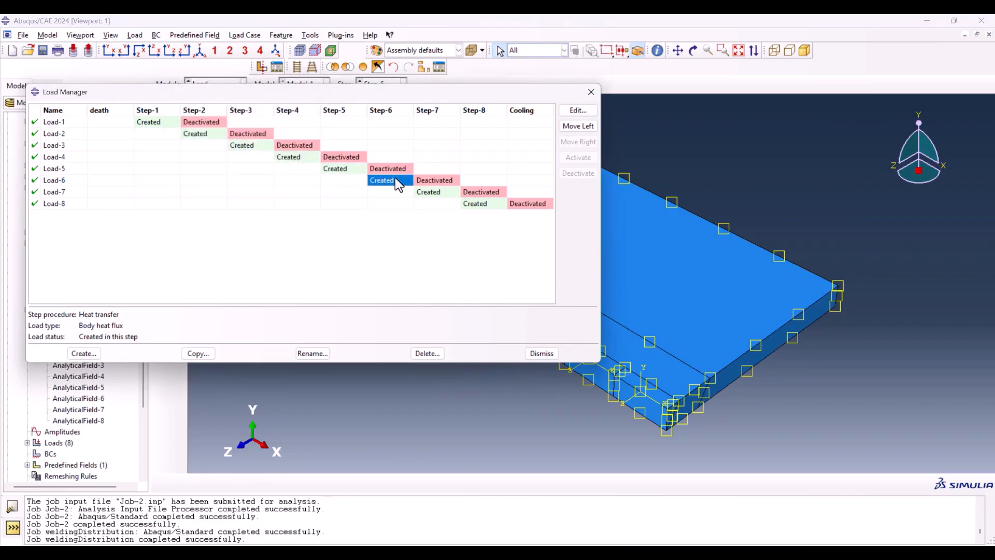
{"action": "double_click", "coordinate": [268, 183]}
{"action": "type", "text": "1.52E+11"}
{"action": "left_click", "coordinate": [228, 223]}
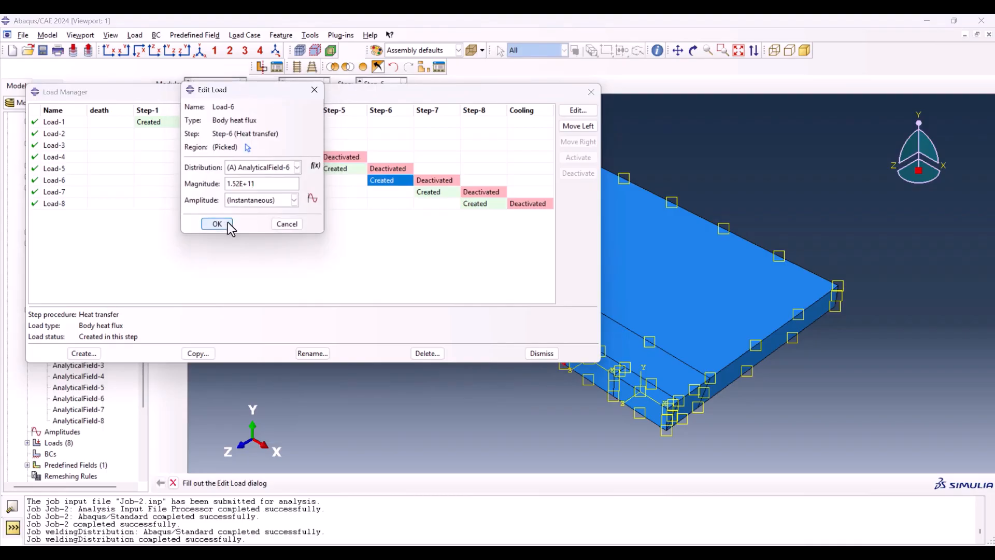
{"action": "double_click", "coordinate": [418, 193]}
{"action": "double_click", "coordinate": [272, 183]}
{"action": "type", "text": "1.52E+11"}
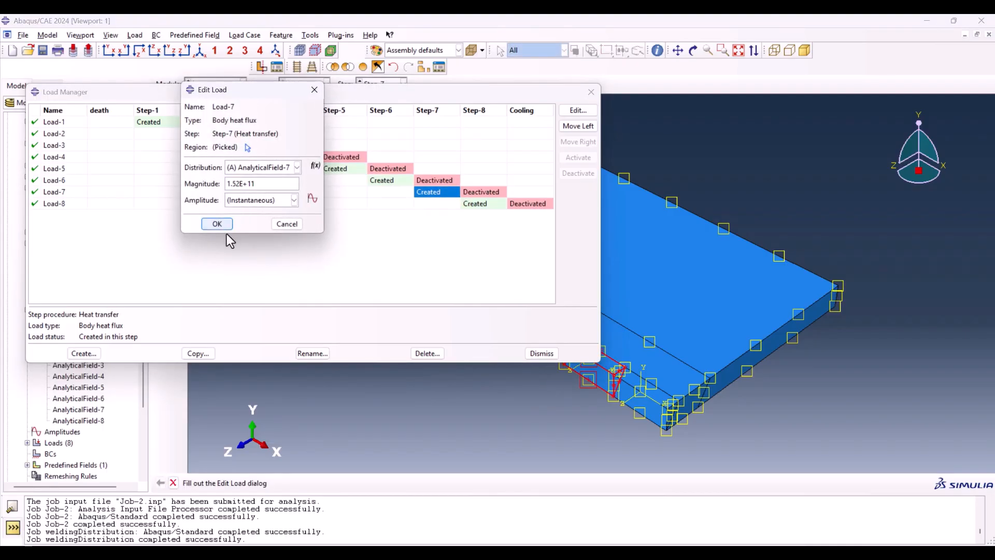
{"action": "left_click", "coordinate": [226, 224]}
{"action": "double_click", "coordinate": [478, 204]}
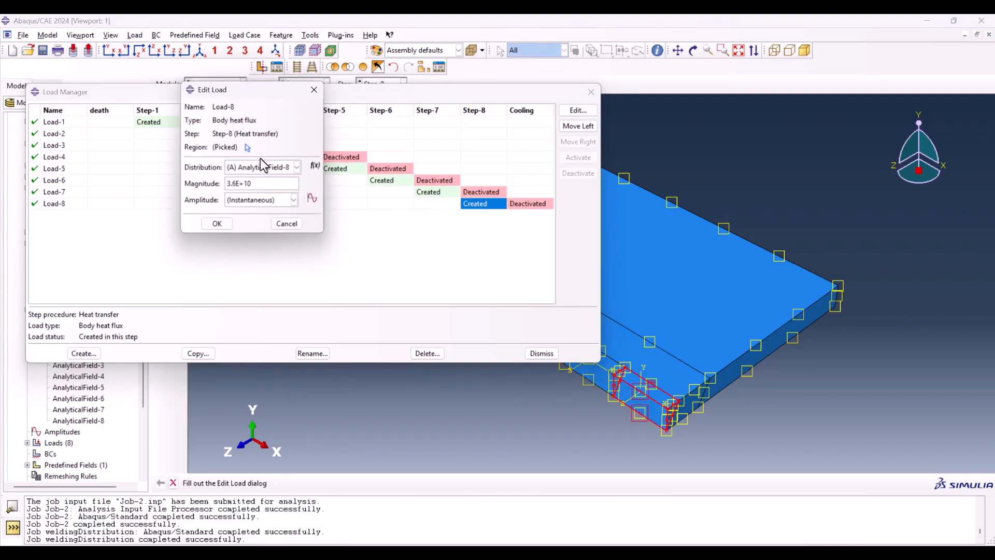
{"action": "double_click", "coordinate": [262, 183]}
{"action": "type", "text": "1.52E+11"}
{"action": "left_click", "coordinate": [224, 223]}
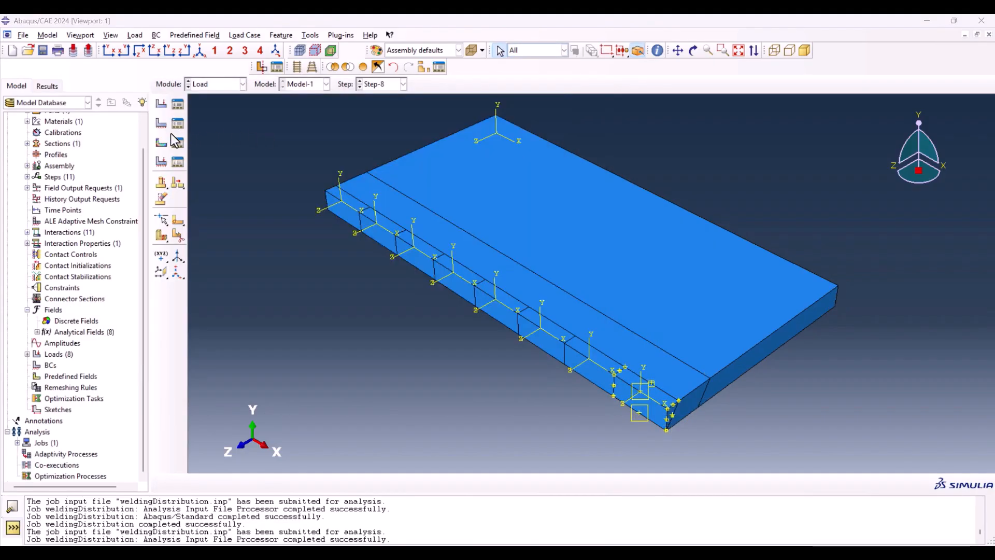
Step: Create a predefined field of magnitude 25 in the death step over the whole model, using direct specification and field variable number 1
{"action": "left_click", "coordinate": [164, 141]}
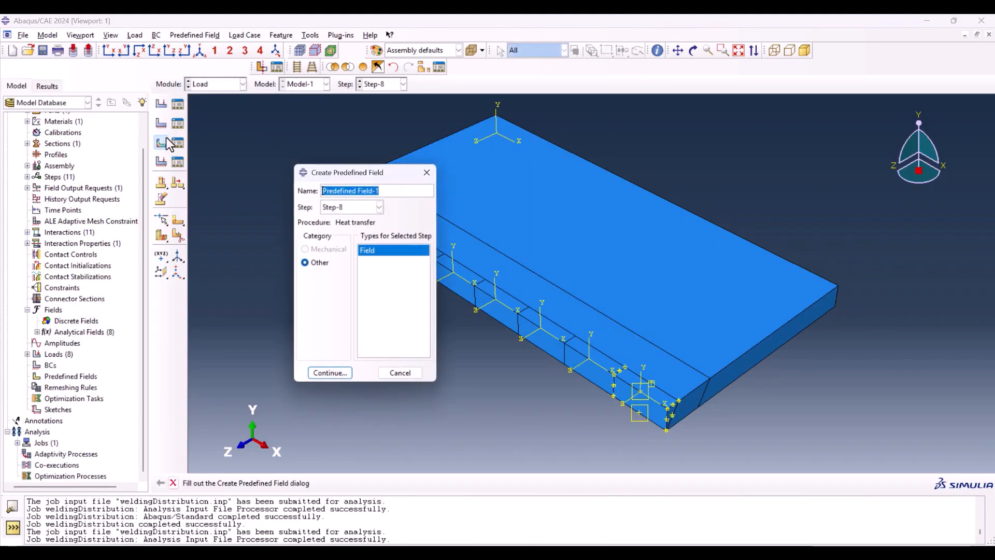
{"action": "left_click", "coordinate": [356, 208]}
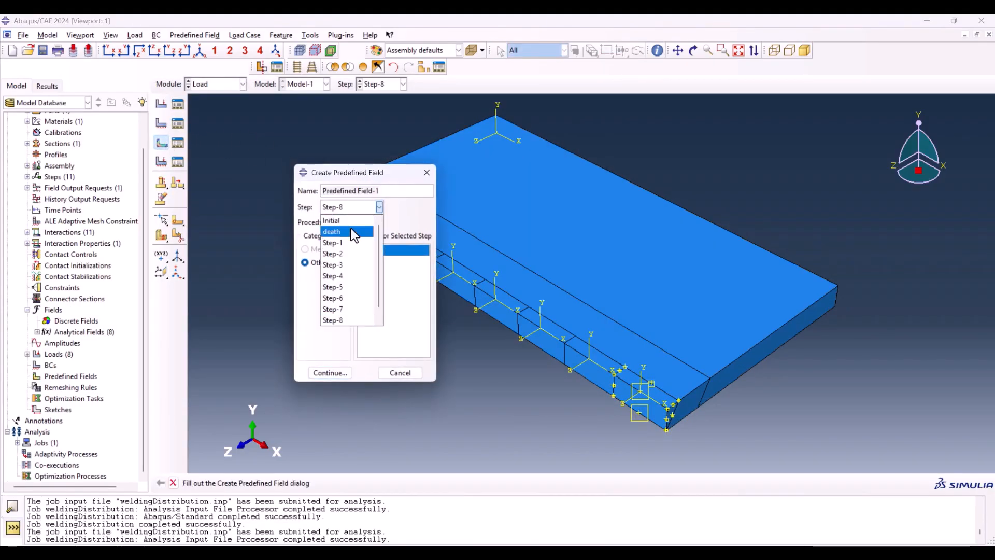
{"action": "left_click", "coordinate": [351, 229]}
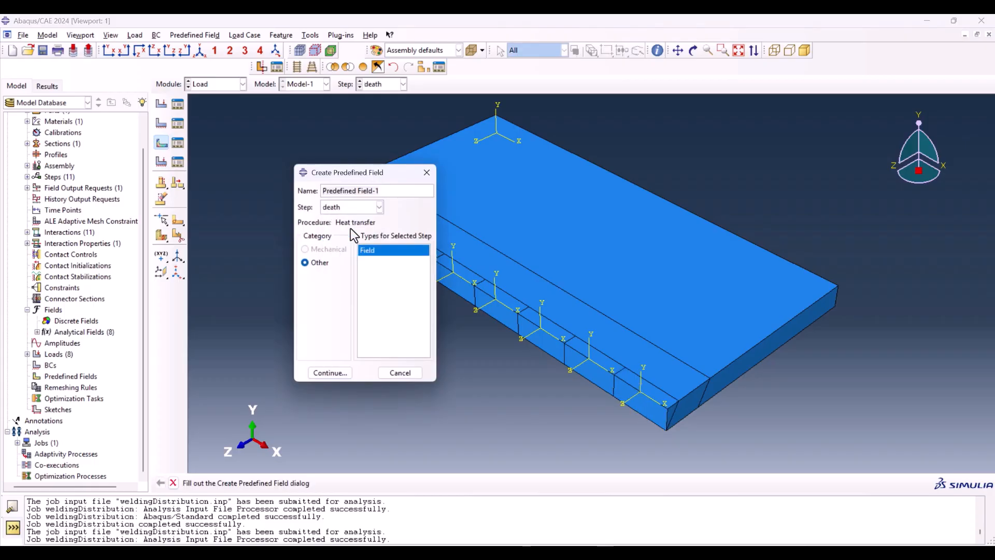
{"action": "left_click", "coordinate": [329, 373]}
{"action": "left_click_drag", "start_coordinate": [259, 110], "coordinate": [872, 435]}
{"action": "left_click", "coordinate": [452, 482]}
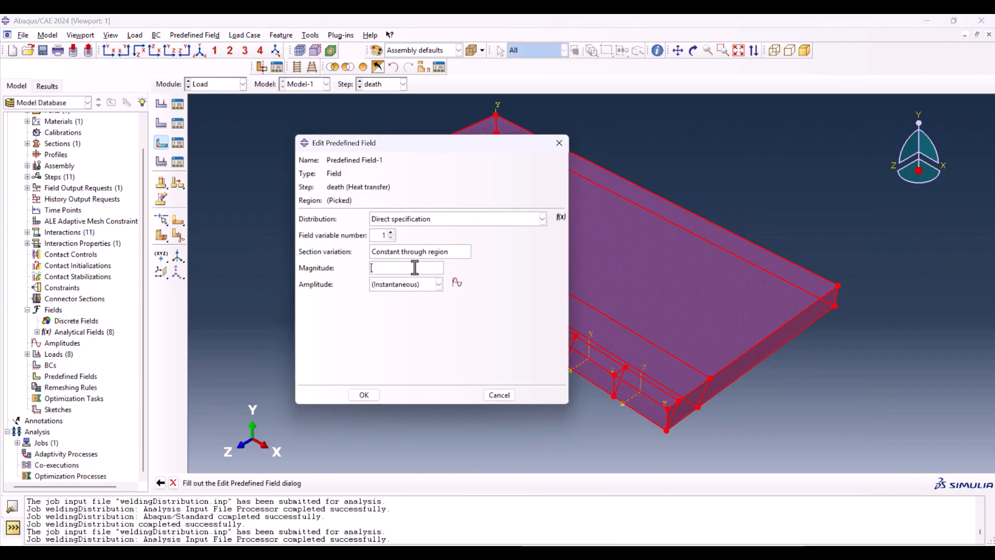
{"action": "left_click", "coordinate": [364, 395]}
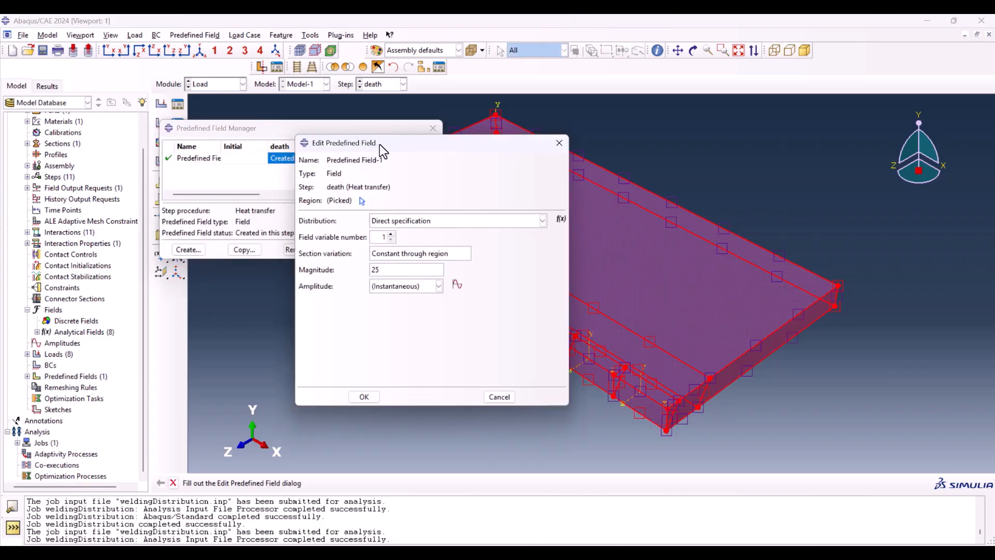
{"action": "left_click_drag", "start_coordinate": [379, 144], "coordinate": [266, 144]}
{"action": "left_click", "coordinate": [407, 142]}
{"action": "left_click", "coordinate": [433, 128]}
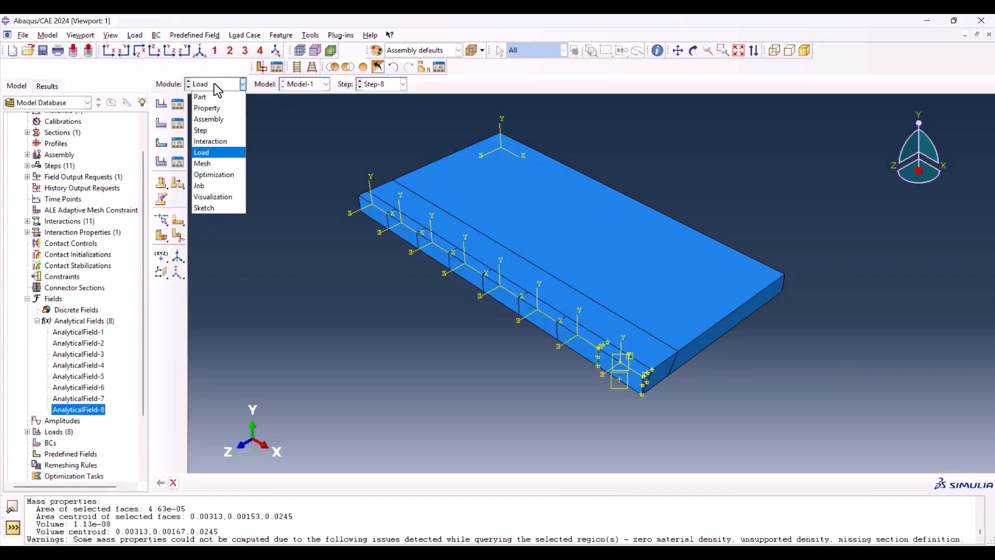
Step: Assign the standard linear Heat Transfer element type to all cells of Part-1 in the Mesh module
{"action": "left_click", "coordinate": [218, 163]}
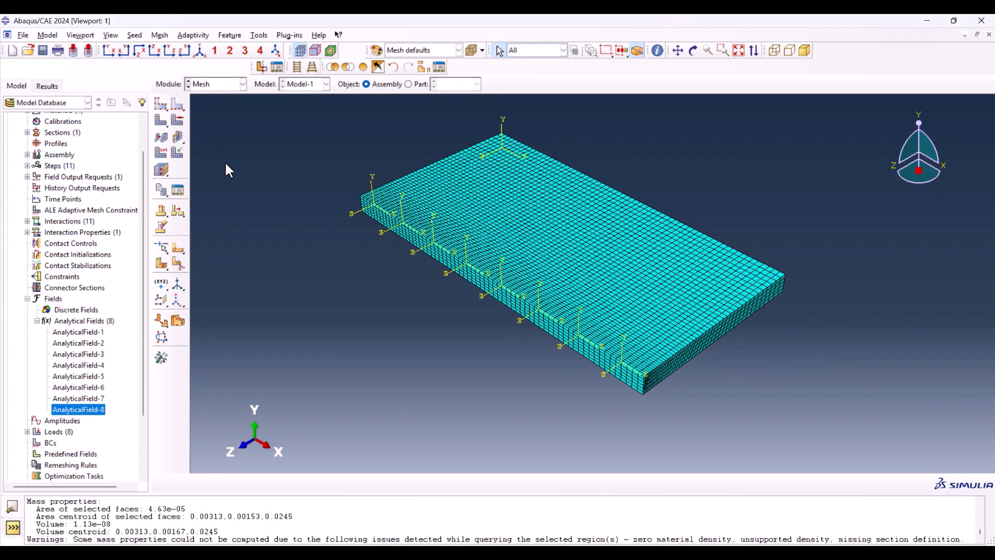
{"action": "left_click", "coordinate": [409, 84]}
{"action": "left_click", "coordinate": [161, 152]}
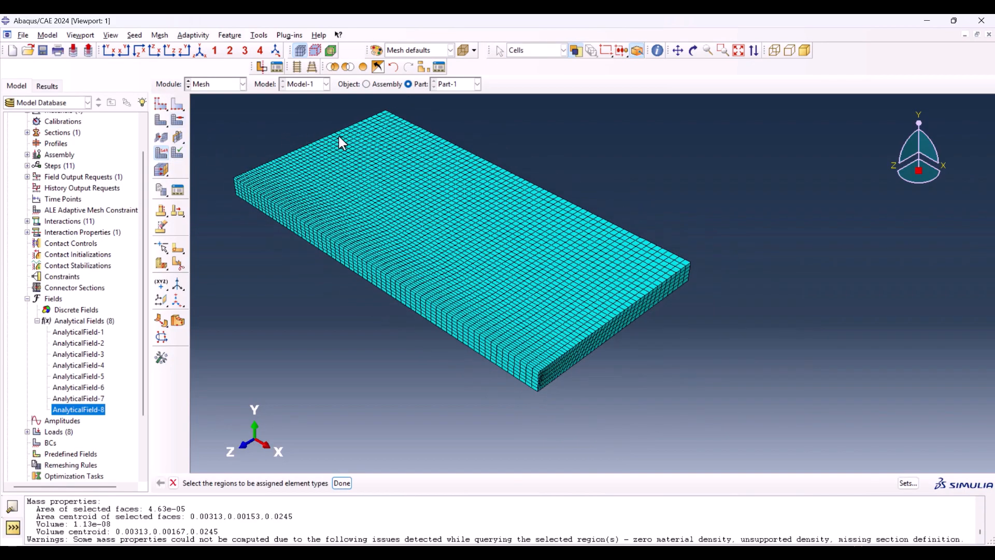
{"action": "left_click_drag", "start_coordinate": [241, 111], "coordinate": [650, 349]}
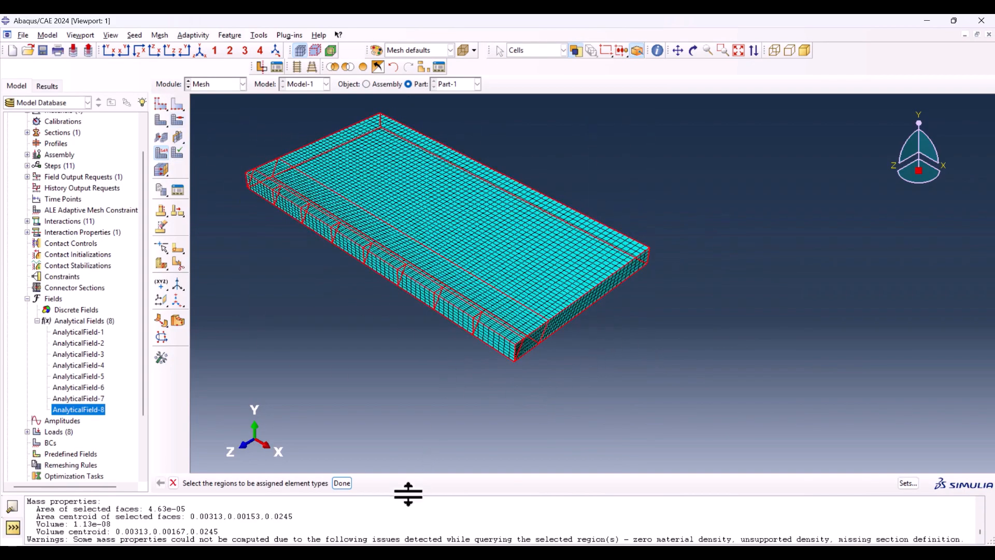
{"action": "left_click", "coordinate": [342, 483]}
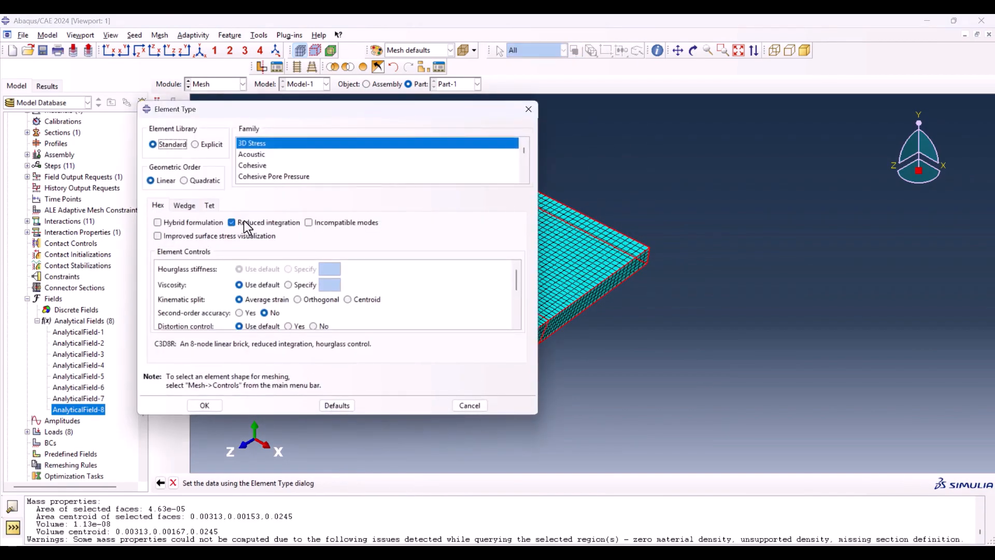
{"action": "scroll", "coordinate": [269, 156], "scroll_direction": "down", "scroll_amount": 6}
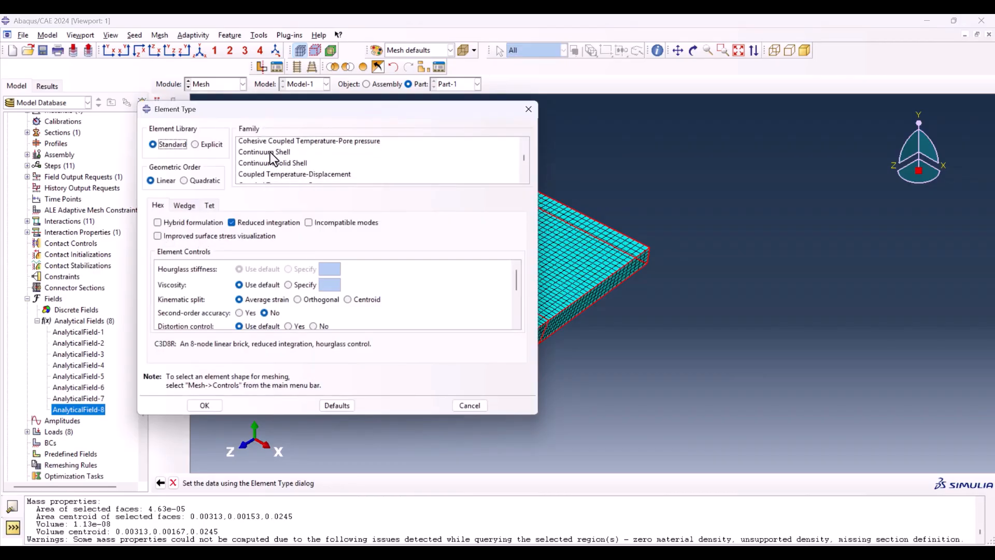
{"action": "left_click", "coordinate": [259, 177]}
{"action": "left_click", "coordinate": [206, 406]}
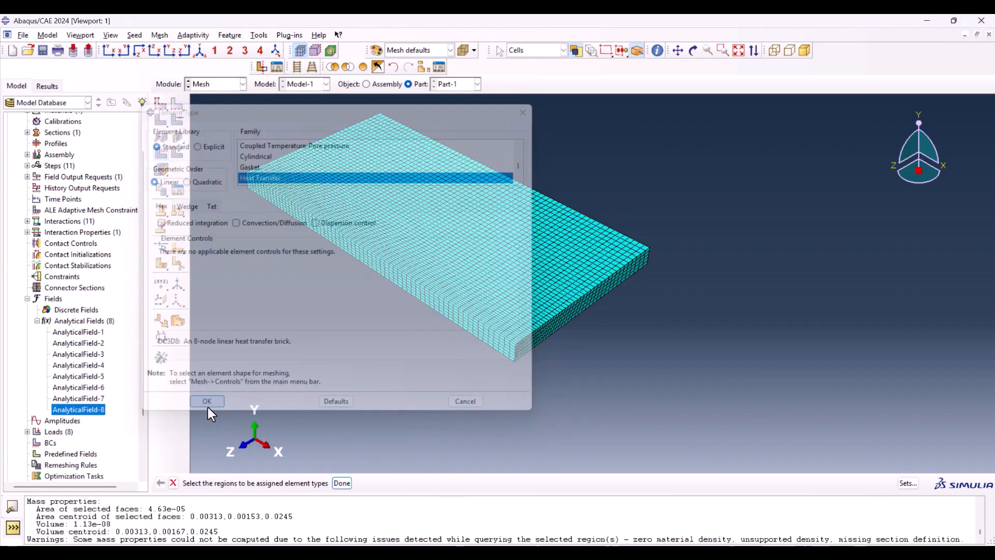
Step: In the Job module, set Model-1's absolute zero temperature attribute to -273.15 and enter its Stefan-Boltzmann constant
{"action": "left_click", "coordinate": [236, 84]}
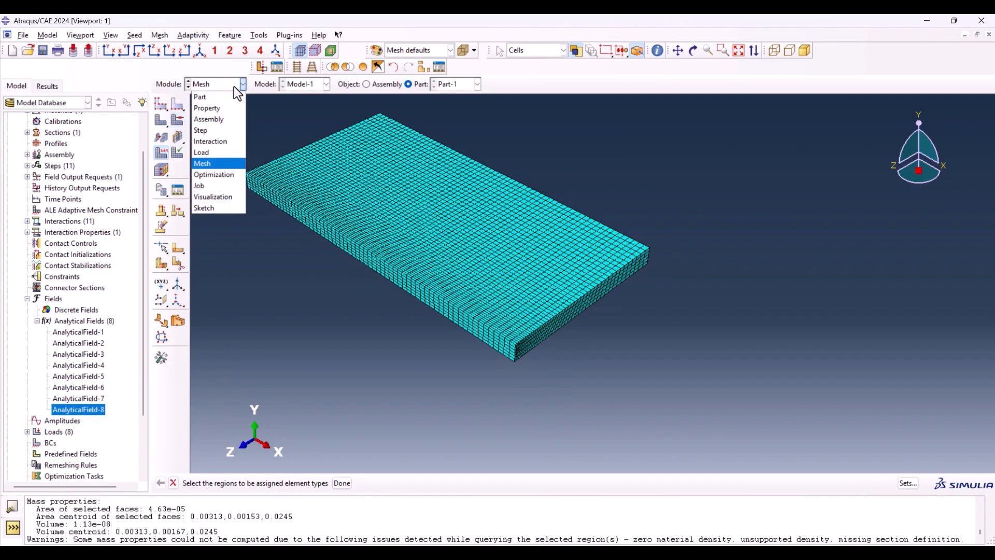
{"action": "left_click", "coordinate": [206, 186]}
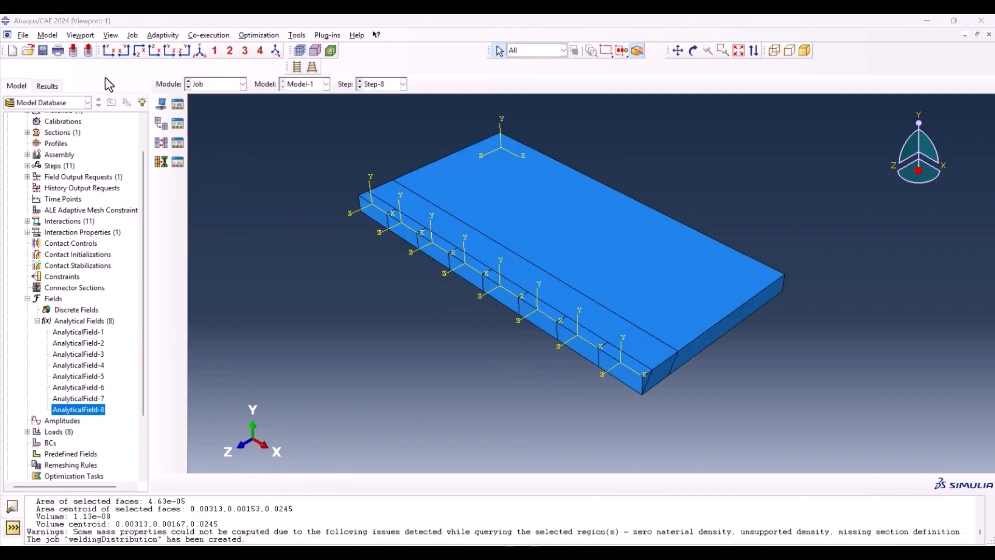
{"action": "left_click", "coordinate": [23, 36]}
{"action": "mouse_move", "coordinate": [52, 37]}
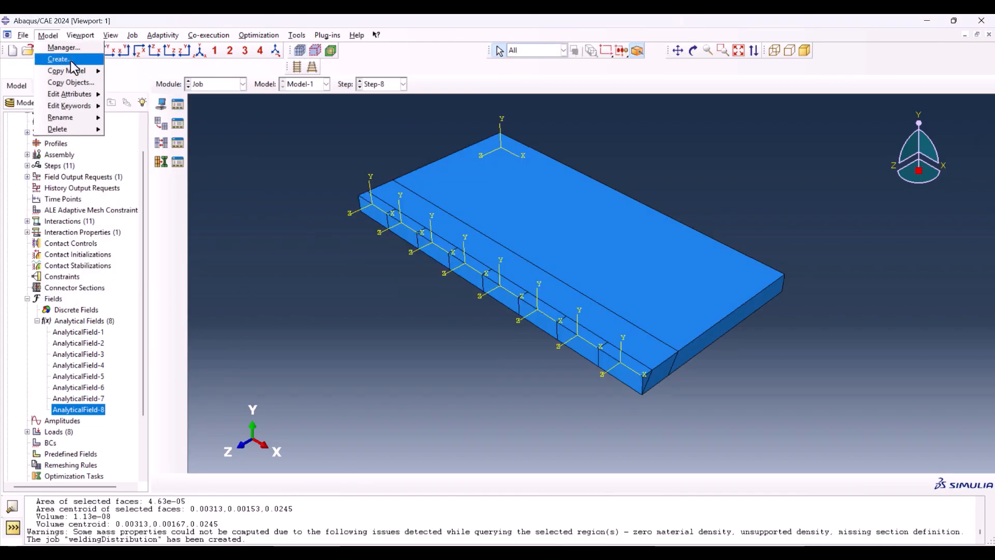
{"action": "mouse_move", "coordinate": [77, 70]}
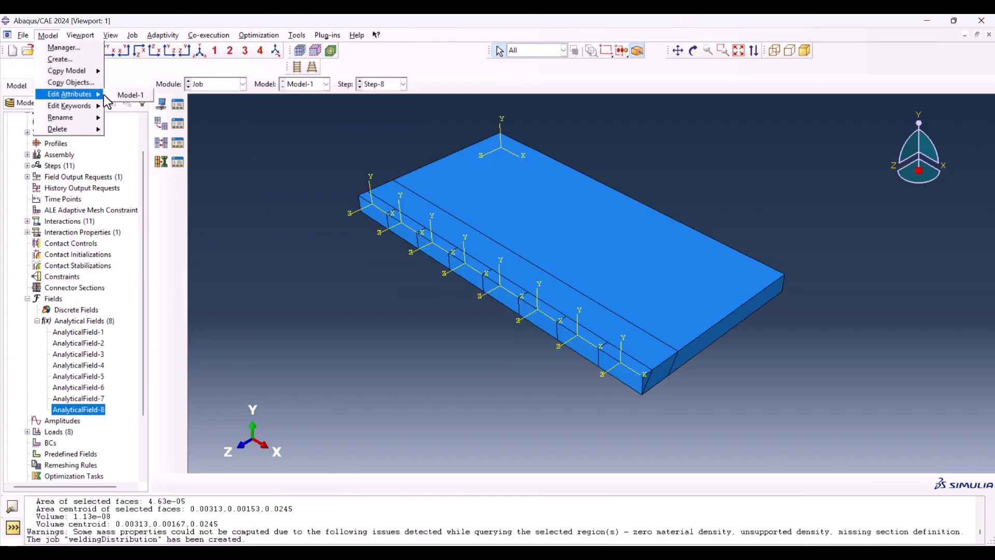
{"action": "left_click", "coordinate": [112, 94]}
{"action": "left_click", "coordinate": [203, 235]}
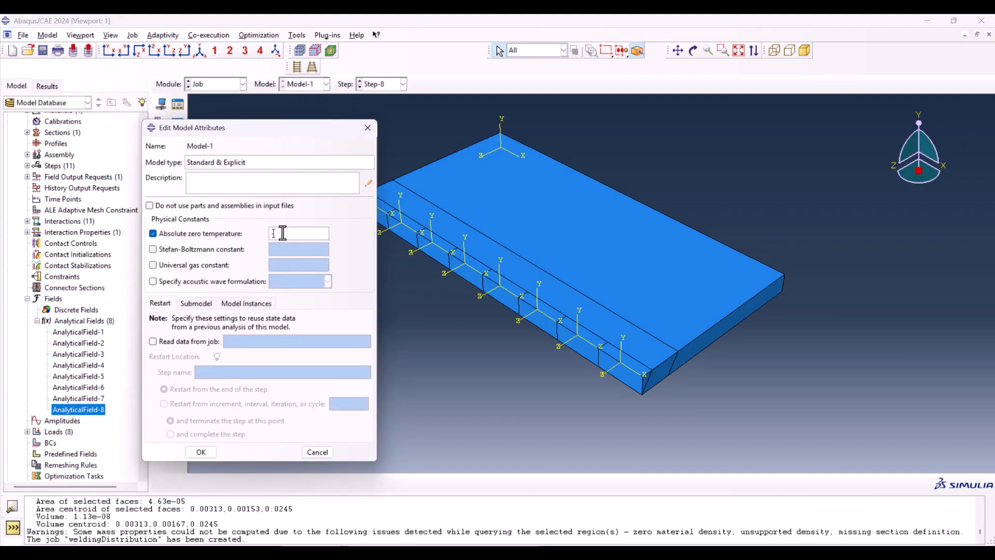
{"action": "type", "text": "-273.15"}
{"action": "left_click", "coordinate": [222, 249]}
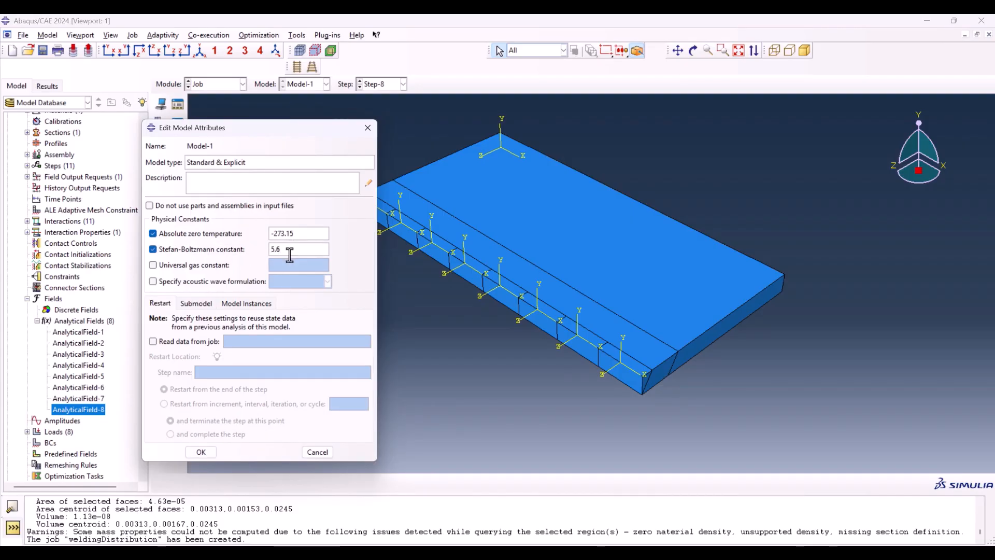
{"action": "type", "text": "5.669e-8"}
{"action": "left_click", "coordinate": [201, 453]}
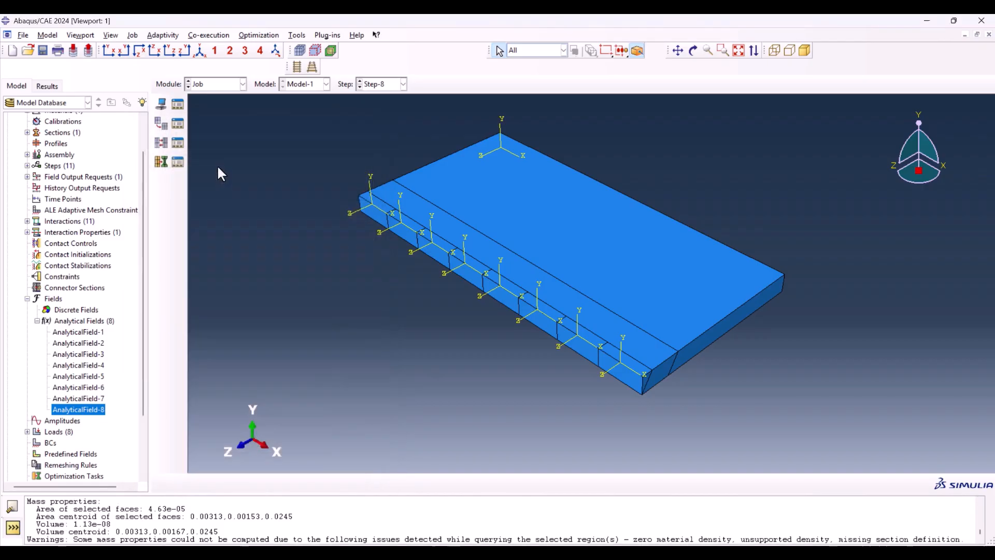
Step: Create a full analysis job named weldingDistribution from Model-1 with the default job settings
{"action": "left_click", "coordinate": [178, 105]}
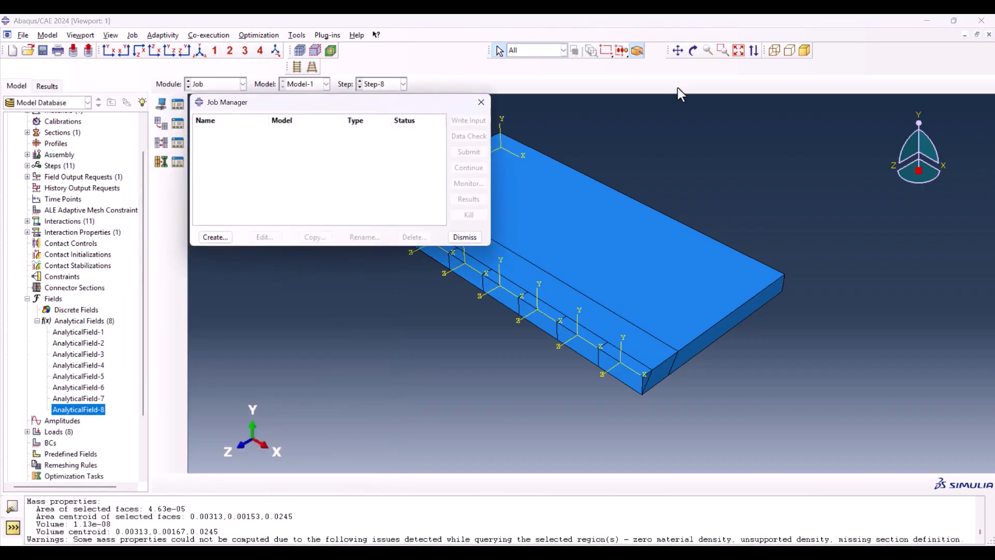
{"action": "left_click", "coordinate": [885, 52]}
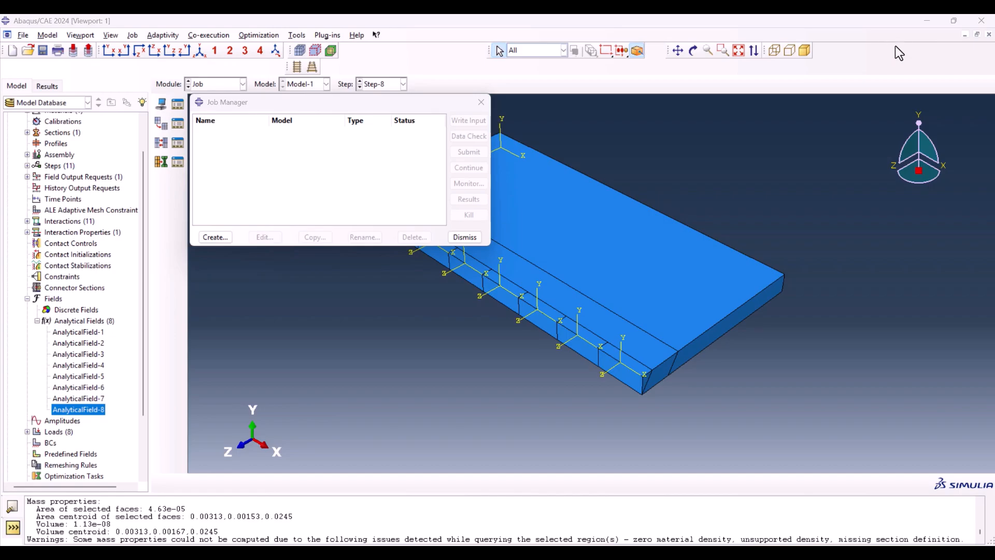
{"action": "left_click", "coordinate": [221, 236]}
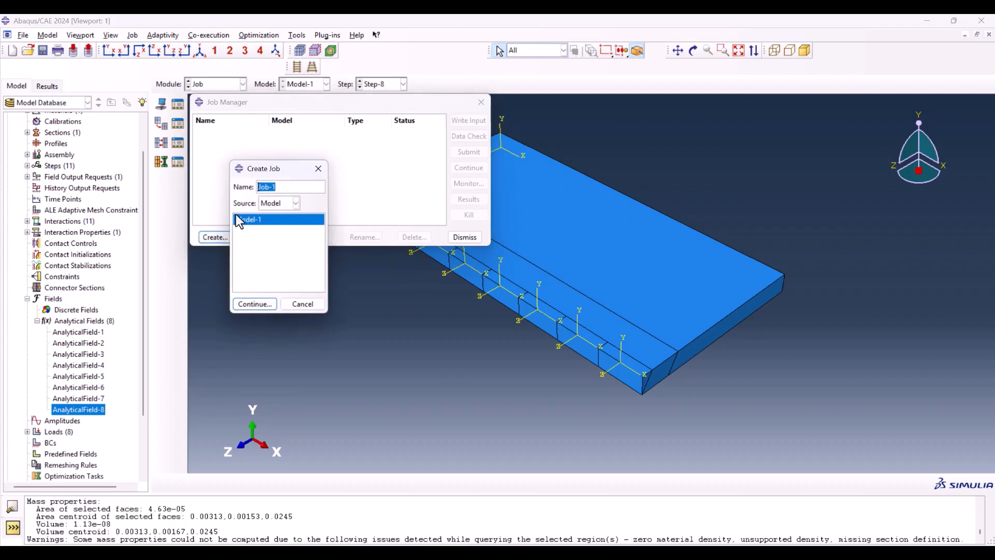
{"action": "type", "text": "weldingDistribution"}
{"action": "left_click", "coordinate": [259, 308]}
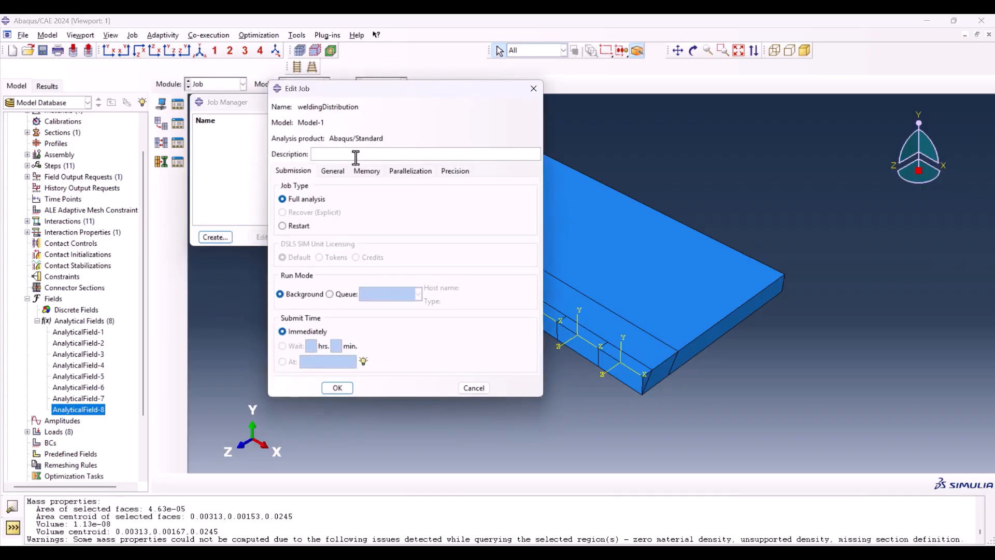
{"action": "left_click", "coordinate": [332, 388]}
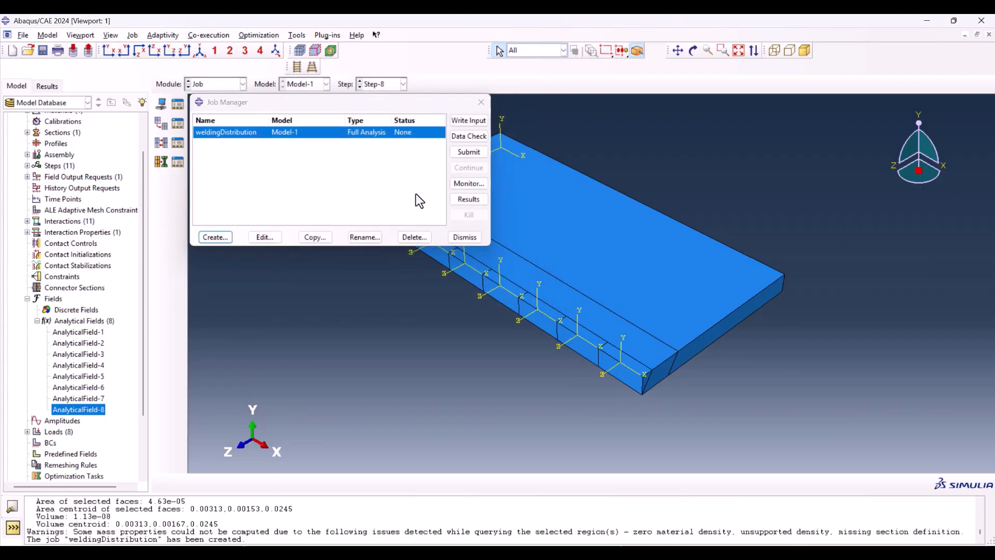
Step: Submit the weldingDistribution job despite the missing history output requests, and monitor it until it finishes
{"action": "left_click", "coordinate": [459, 150]}
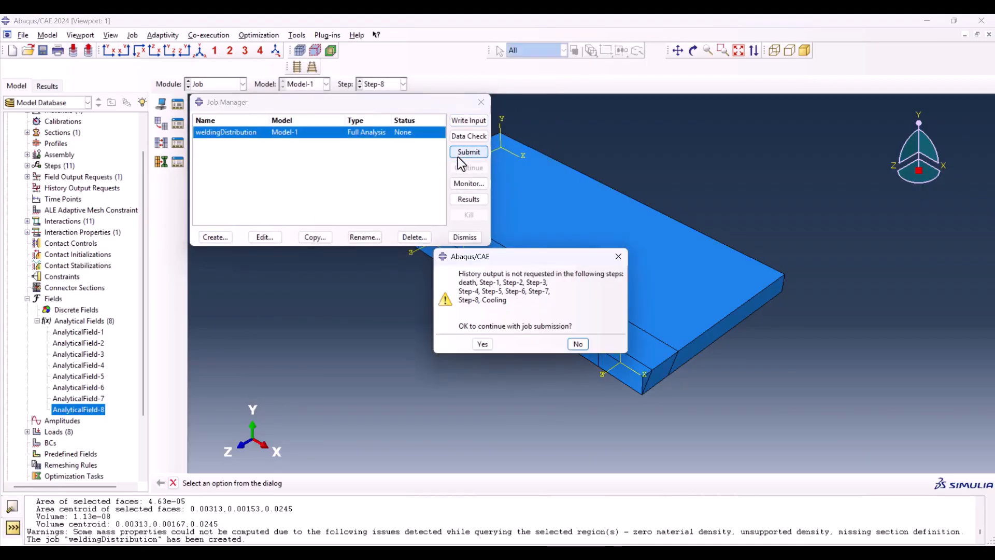
{"action": "left_click", "coordinate": [482, 345]}
{"action": "left_click", "coordinate": [484, 185]}
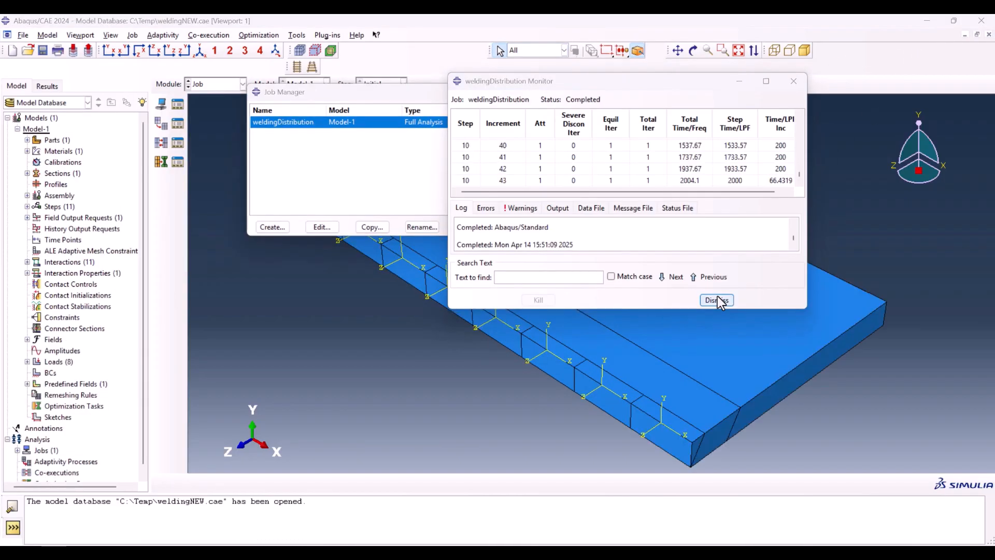
{"action": "left_click", "coordinate": [717, 300]}
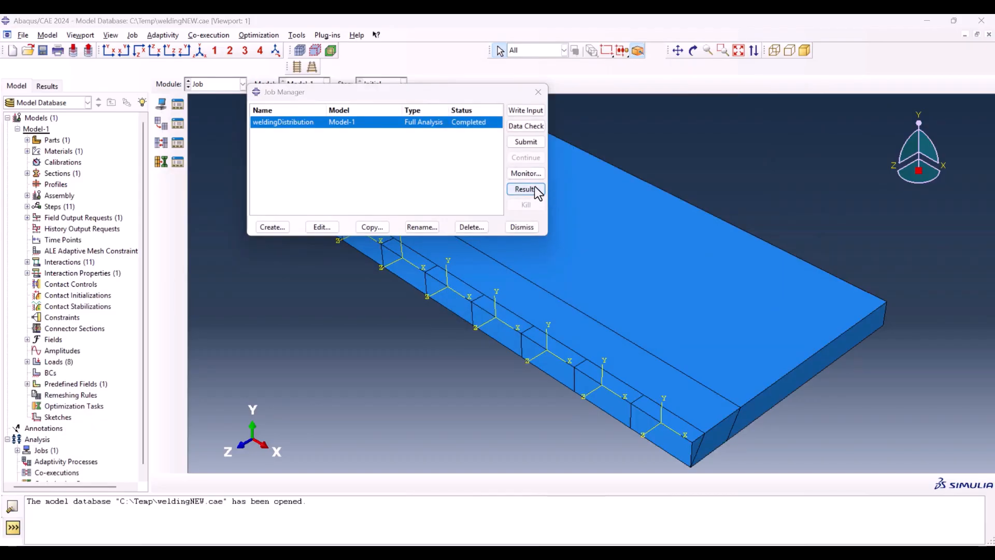
Step: Open the weldingDistribution results, plot NT11 temperature contours on the deformed plate, and animate them through the time history
{"action": "left_click", "coordinate": [535, 189]}
{"action": "left_click", "coordinate": [161, 158]}
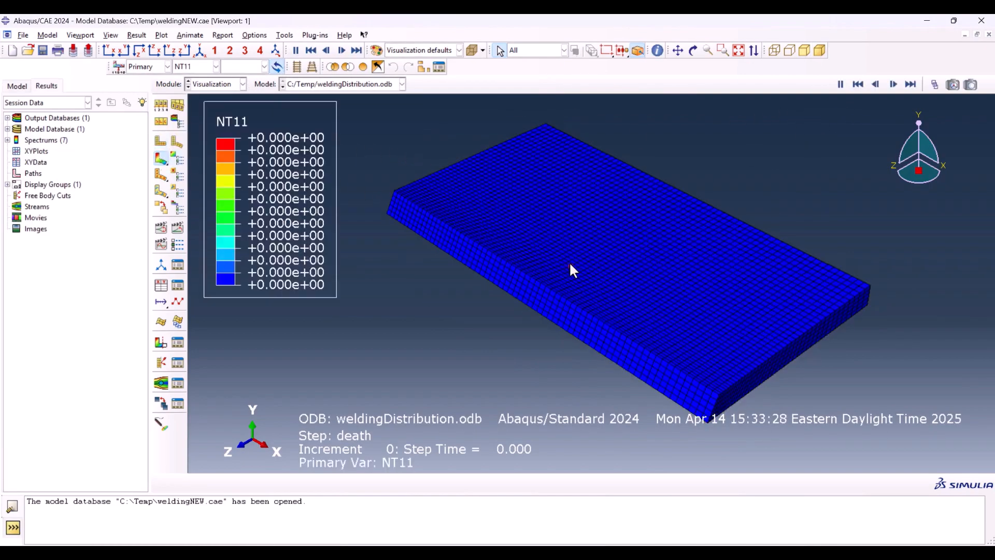
{"action": "left_click", "coordinate": [178, 227]}
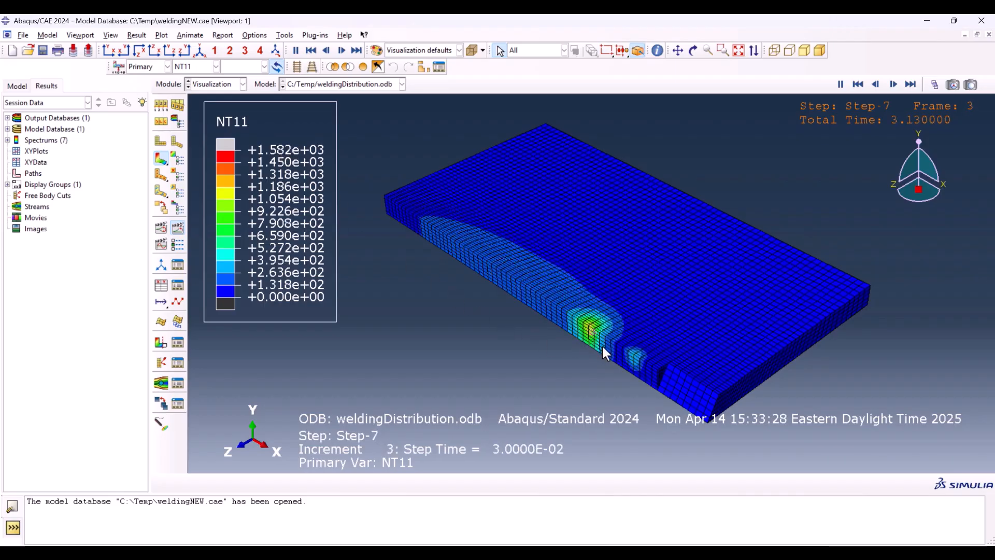
{"action": "scroll", "coordinate": [652, 366], "scroll_direction": "down", "scroll_amount": 4}
{"action": "scroll", "coordinate": [626, 305], "scroll_direction": "up", "scroll_amount": 2}
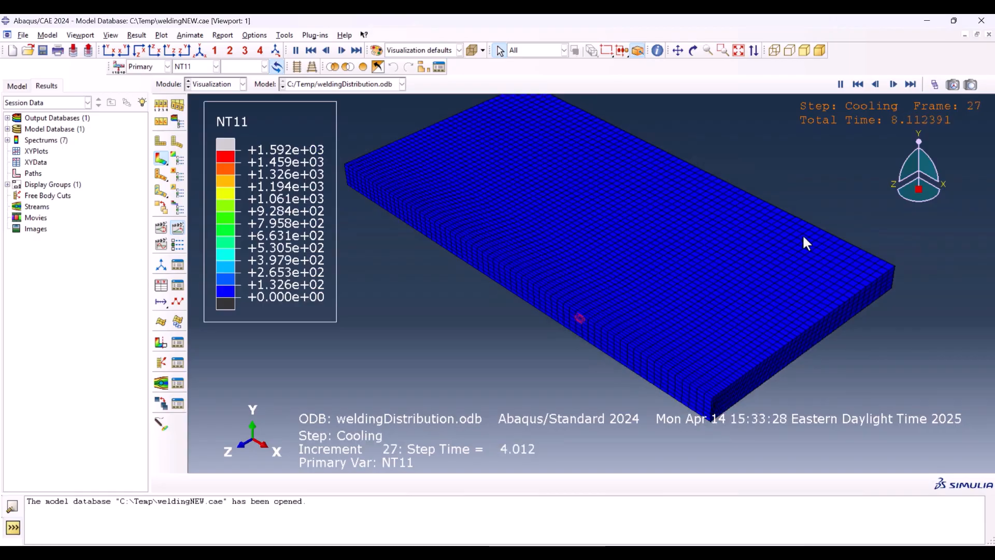
Step: Stop the temperature animation and set the active results frame to 86, with the weld hot spot partway along the plate edge
{"action": "left_click", "coordinate": [840, 84]}
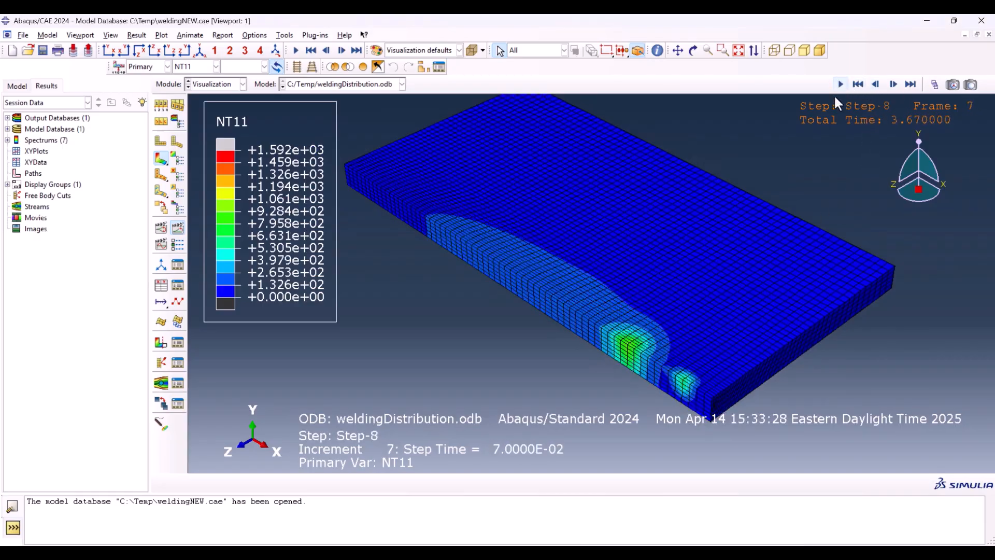
{"action": "left_click", "coordinate": [935, 84]}
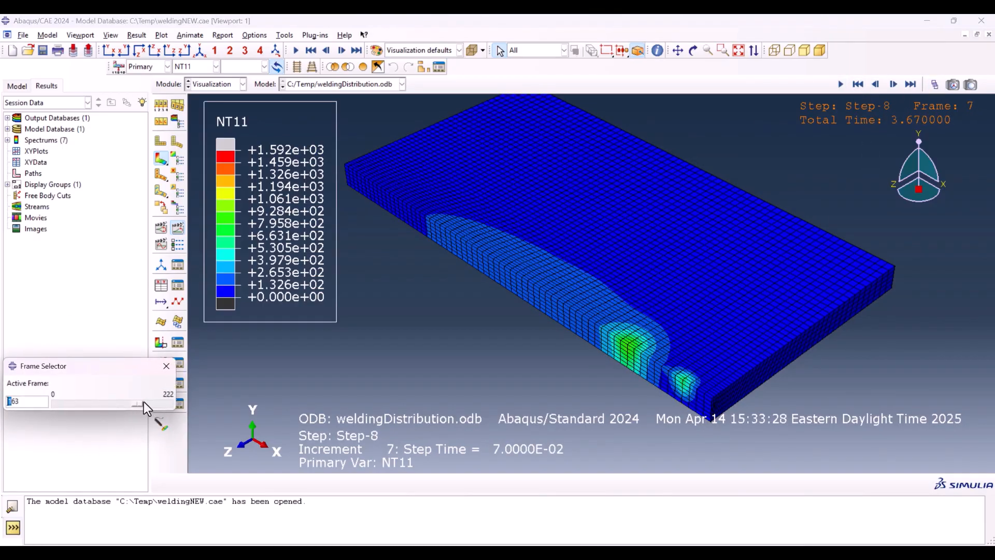
{"action": "left_click_drag", "start_coordinate": [144, 402], "coordinate": [101, 394]}
{"action": "scroll", "coordinate": [472, 259], "scroll_direction": "up", "scroll_amount": 2}
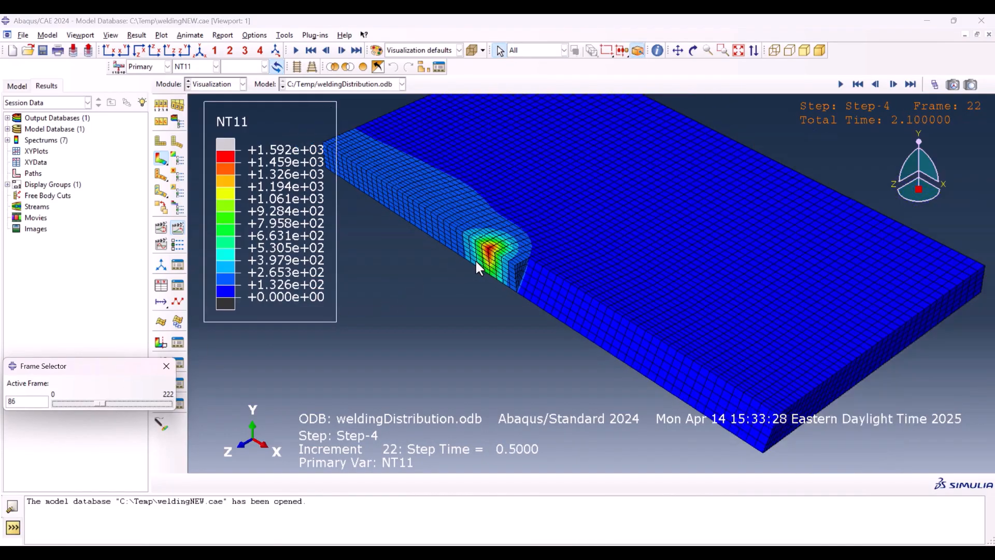
{"action": "left_click", "coordinate": [165, 367]}
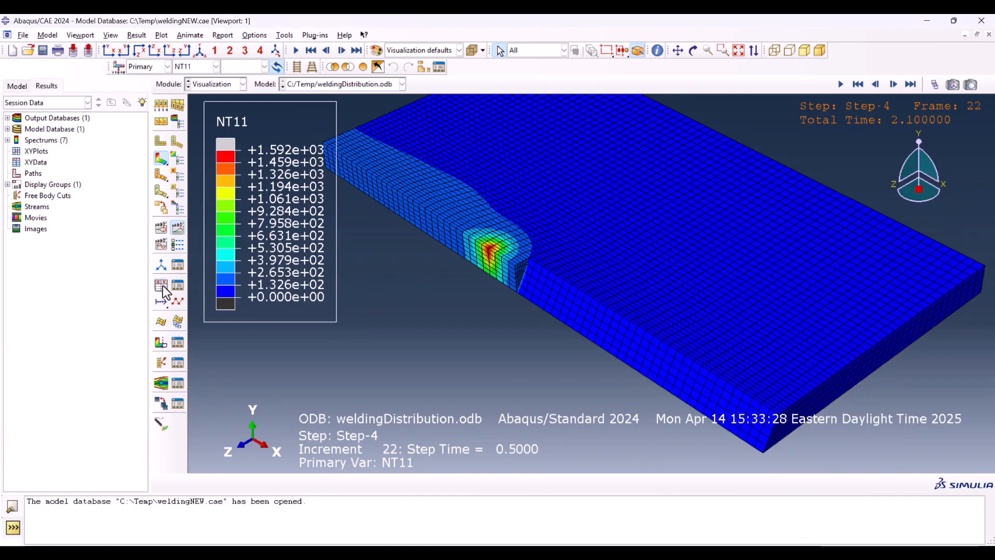
Step: Start creating XY data from ODB field output, using the Unique Nodal position and the NT11 nodal temperature variable
{"action": "left_click", "coordinate": [162, 284]}
{"action": "left_click_drag", "start_coordinate": [334, 233], "coordinate": [96, 175]}
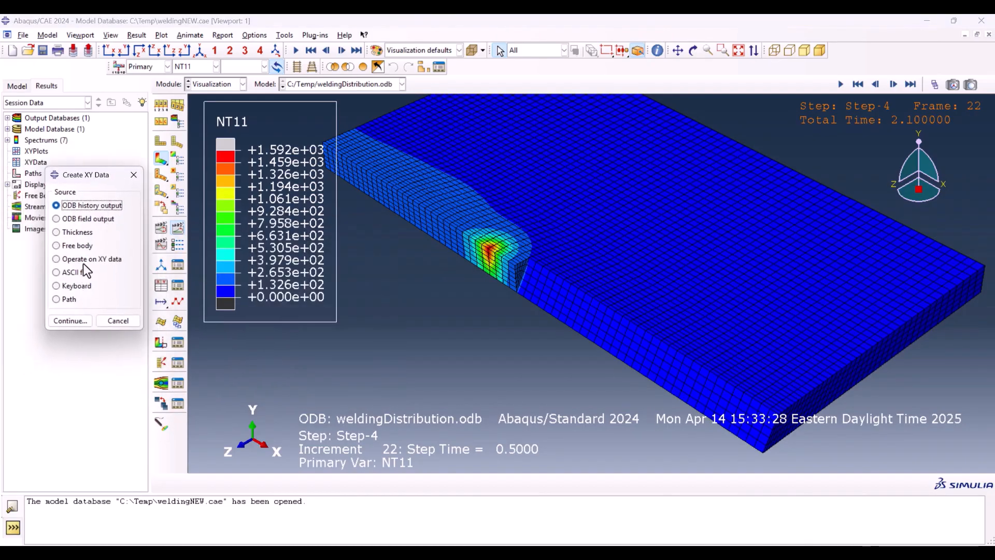
{"action": "left_click", "coordinate": [78, 218]}
{"action": "left_click", "coordinate": [67, 319]}
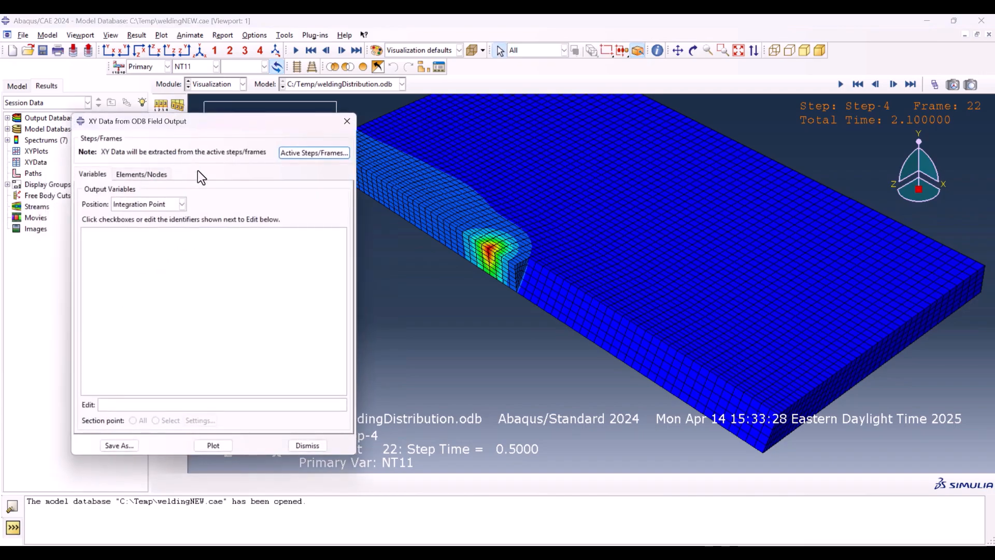
{"action": "left_click", "coordinate": [150, 204]}
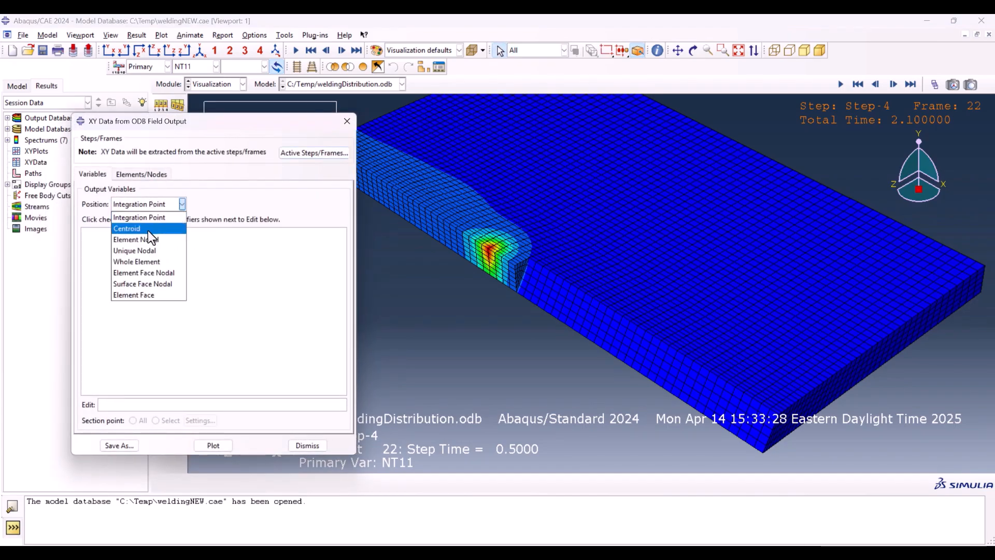
{"action": "left_click", "coordinate": [148, 251]}
{"action": "left_click", "coordinate": [102, 236]}
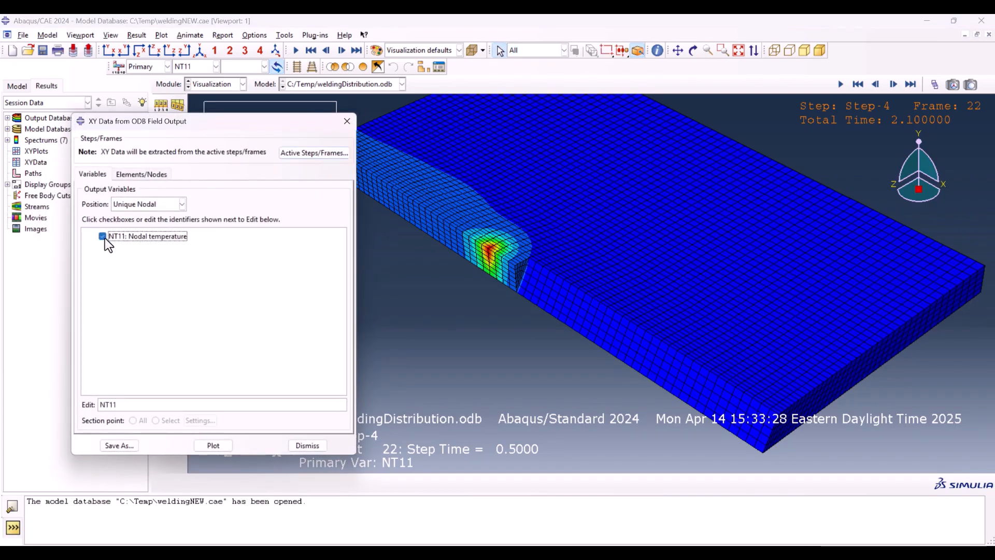
Step: Pick nodes through the plate thickness at the weld hot spot in the viewport and plot their NT11 temperature against time
{"action": "left_click", "coordinate": [134, 173]}
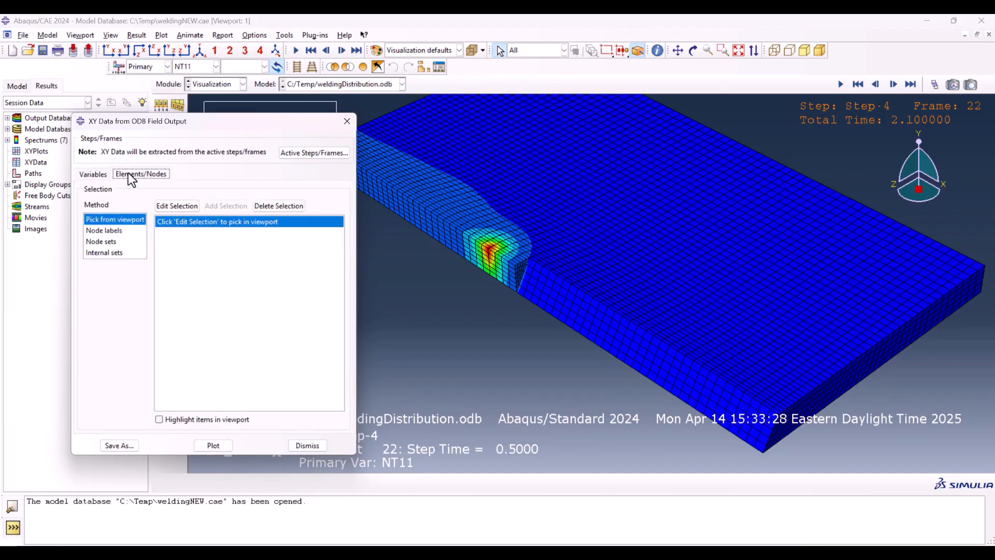
{"action": "left_click", "coordinate": [184, 207]}
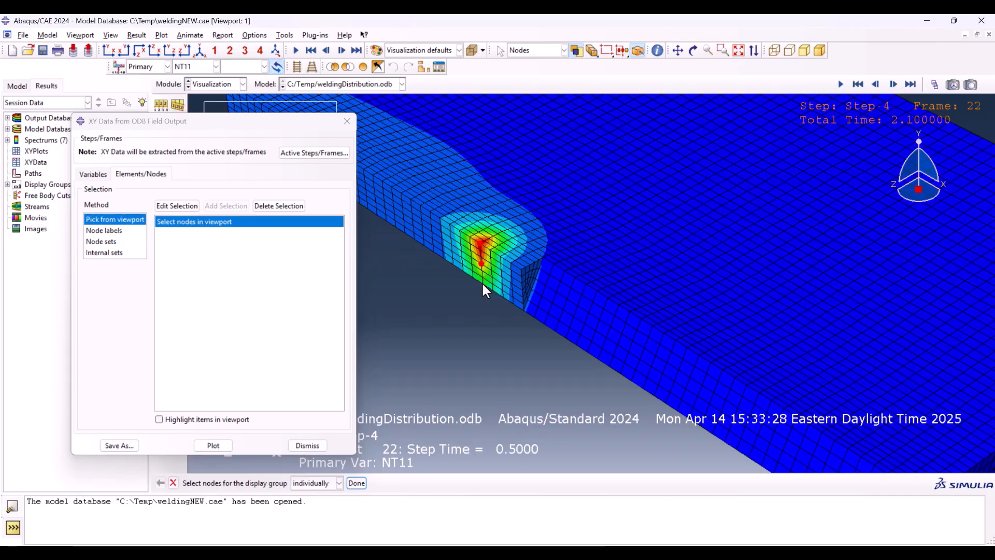
{"action": "left_click", "coordinate": [482, 284]}
{"action": "left_click", "coordinate": [213, 445]}
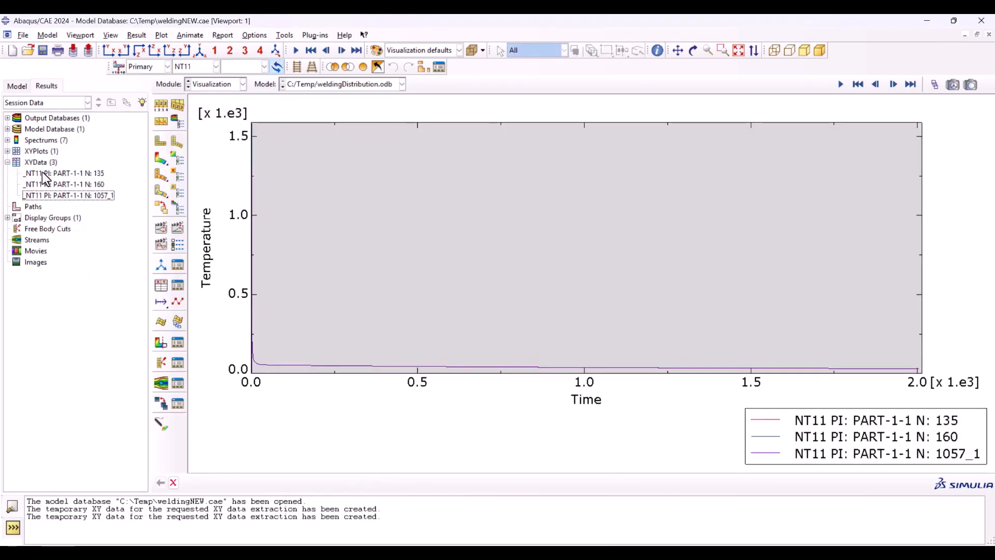
Step: Inspect the time and temperature table of the node 135 XY data, select both columns, and close it without changes
{"action": "right_click", "coordinate": [45, 173]}
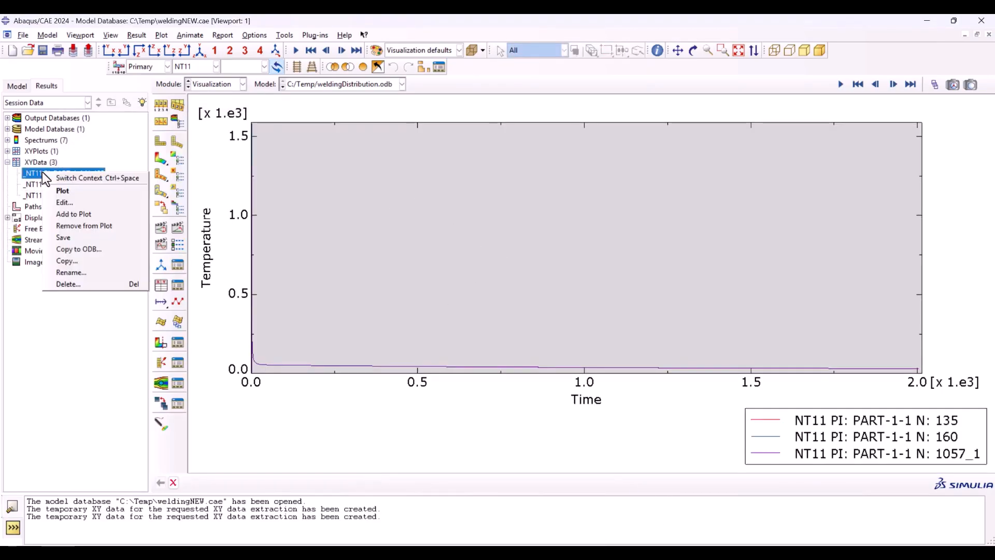
{"action": "left_click", "coordinate": [63, 202]}
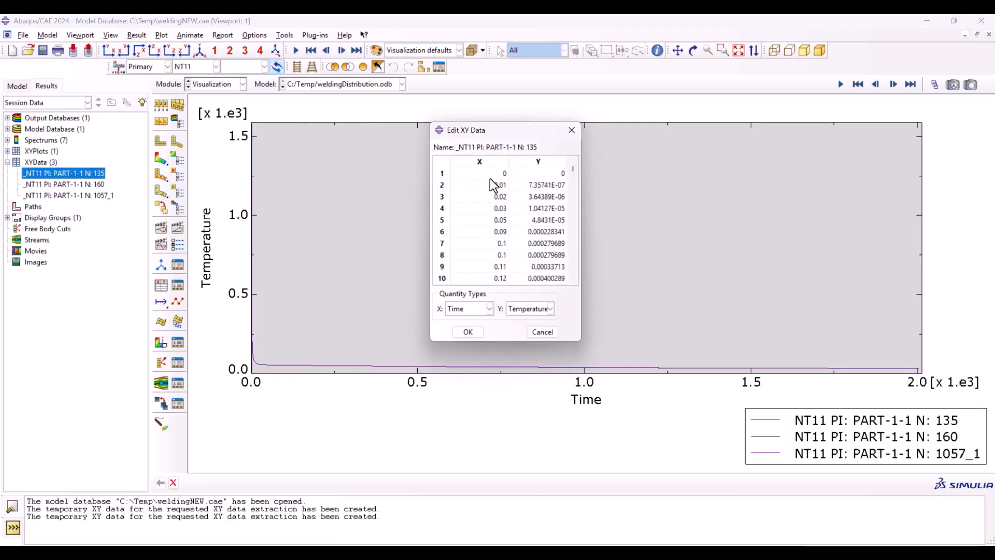
{"action": "left_click", "coordinate": [479, 162]}
{"action": "left_click", "coordinate": [537, 164], "text": "shift"}
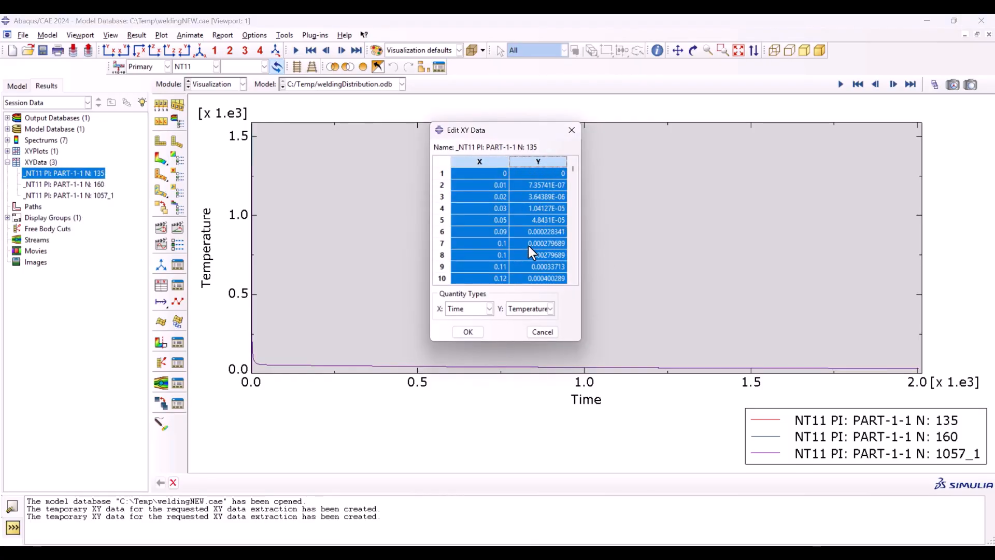
{"action": "left_click", "coordinate": [541, 332]}
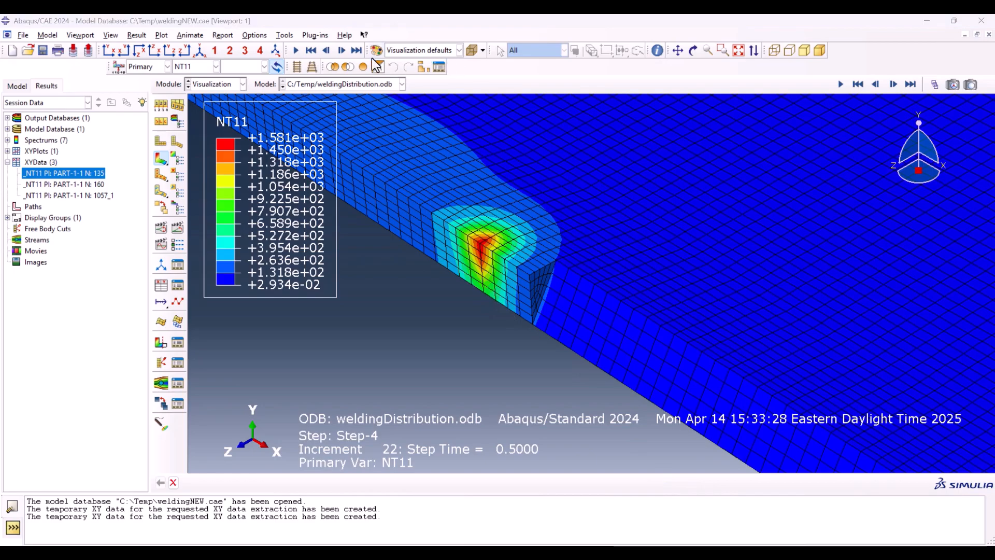
Step: Probe the NT11 value at the bottom-edge node below the weld hot spot, with the probe set to Nodes, then close the probe
{"action": "left_click", "coordinate": [656, 52]}
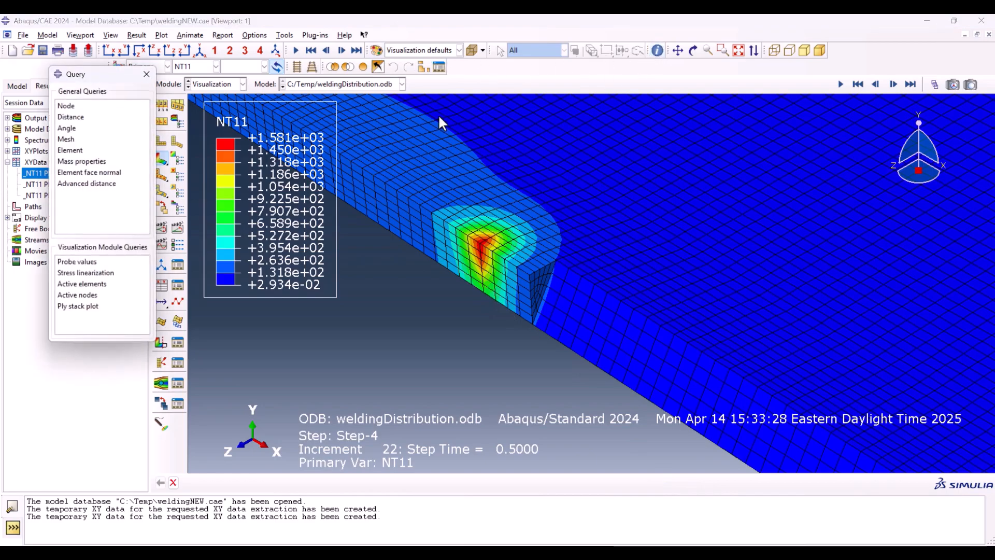
{"action": "left_click", "coordinate": [77, 261]}
{"action": "left_click_drag", "start_coordinate": [524, 104], "coordinate": [734, 67]}
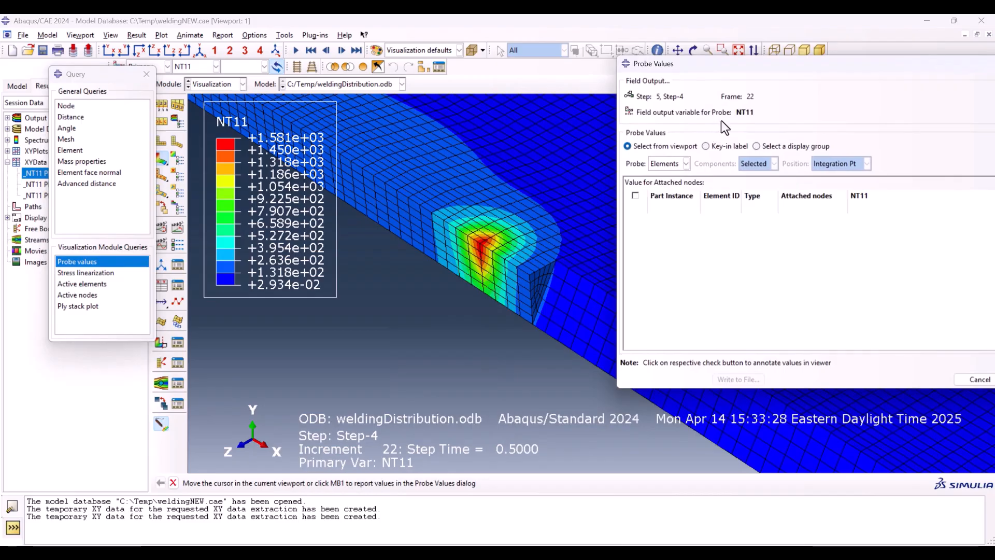
{"action": "left_click", "coordinate": [666, 177]}
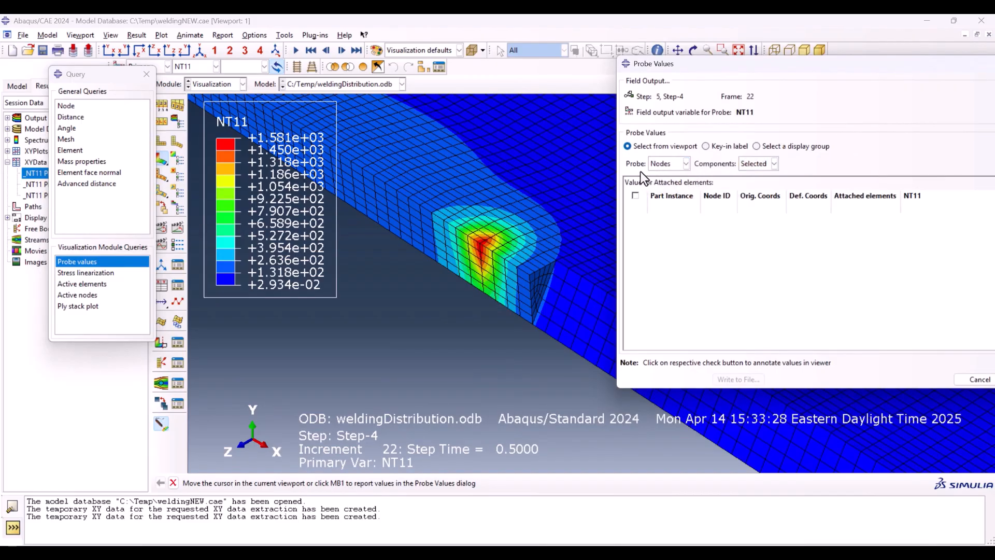
{"action": "left_click", "coordinate": [482, 292]}
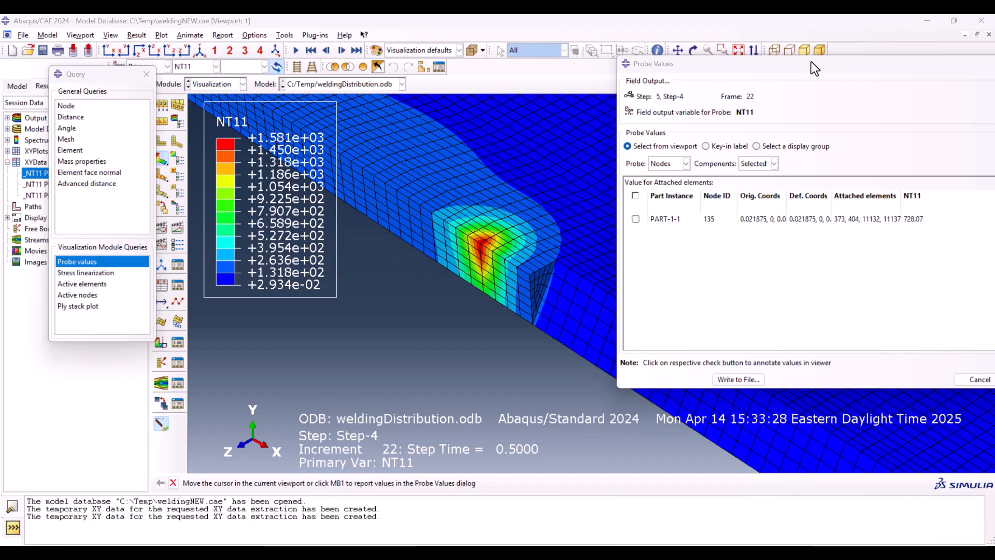
{"action": "left_click_drag", "start_coordinate": [835, 58], "coordinate": [659, 59]}
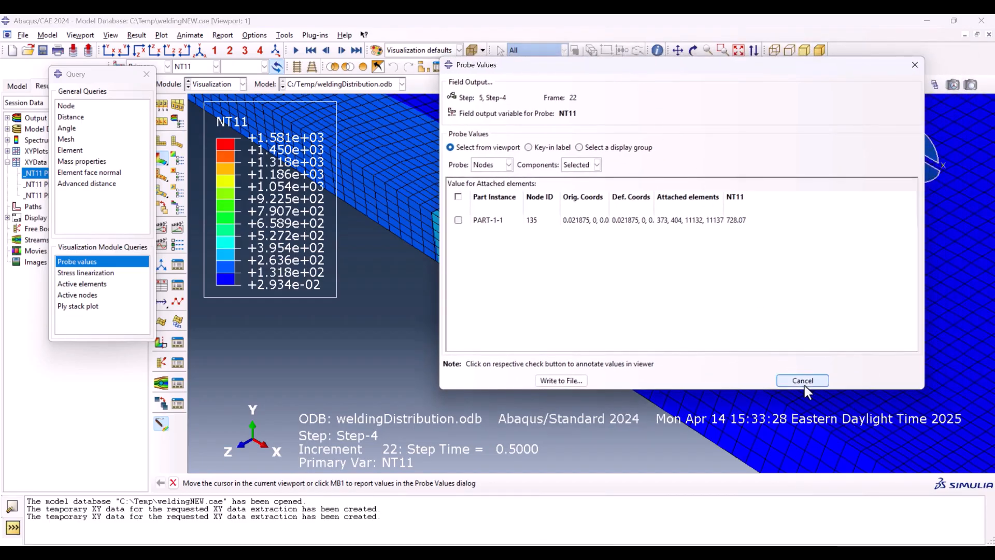
{"action": "left_click", "coordinate": [802, 382]}
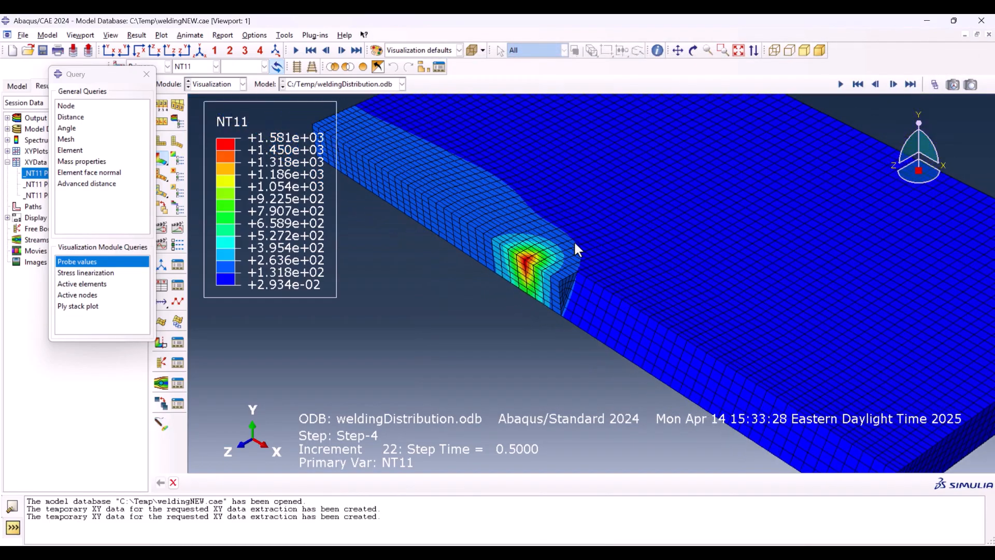
{"action": "scroll", "coordinate": [518, 214], "scroll_direction": "down", "scroll_amount": 4}
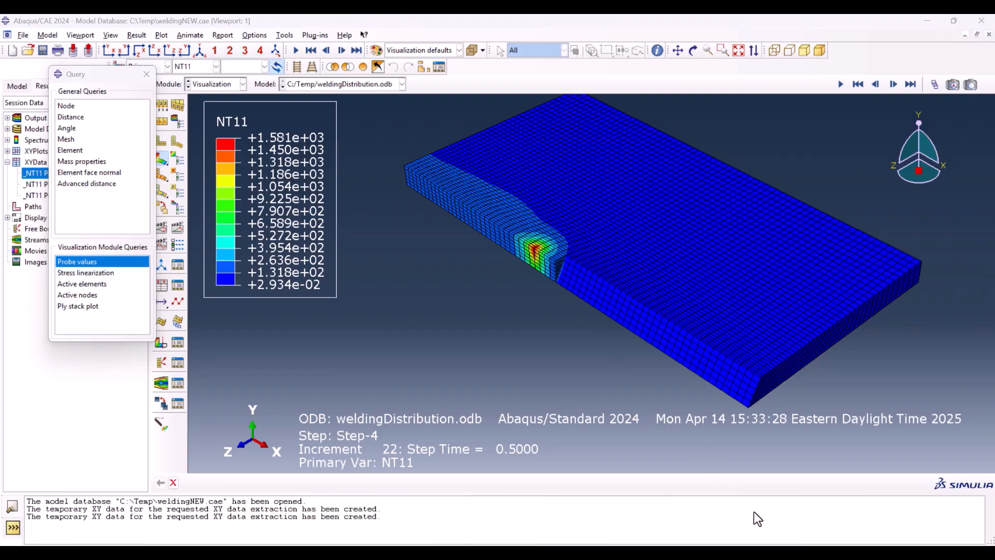